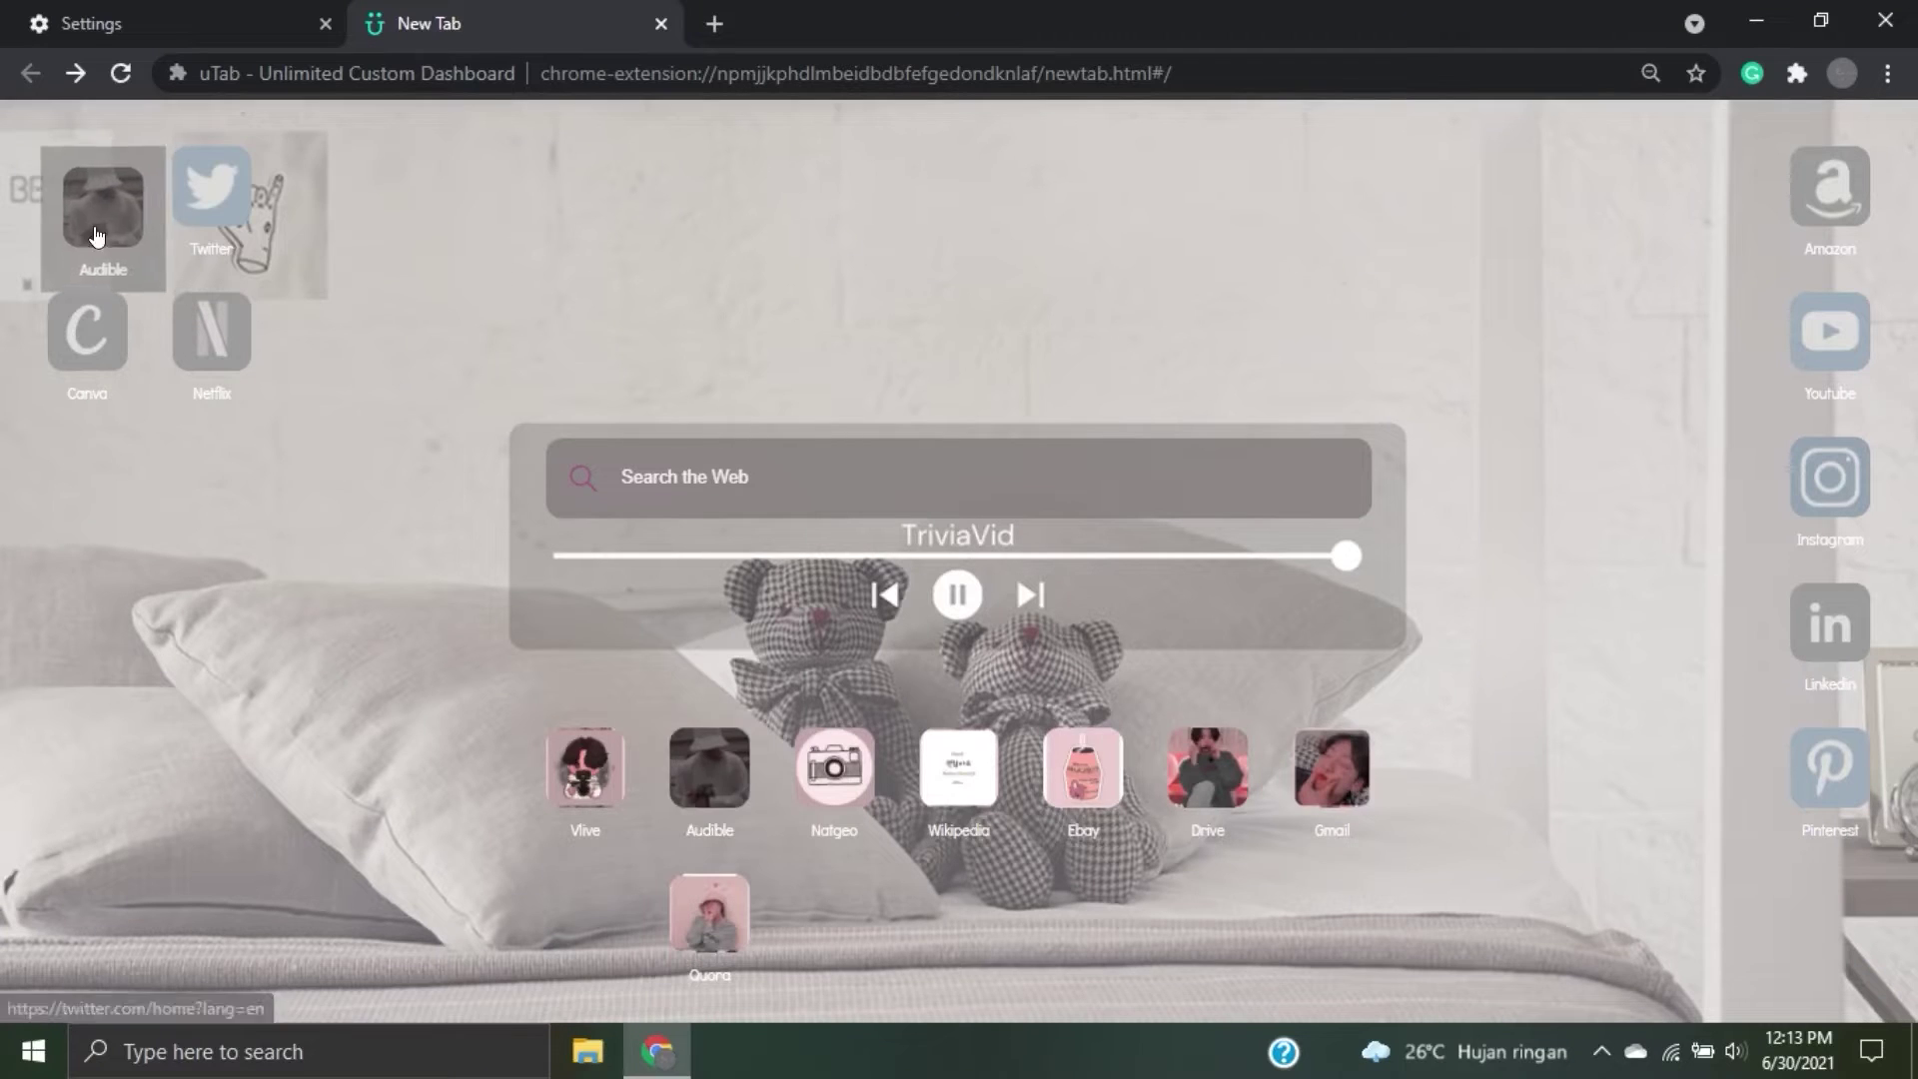
# Drag Audible, Netflix and Twitter into a top-left block and move Amazon below Youtube.
pyautogui.moveTo(710, 912); pyautogui.dragTo(709, 774)
pyautogui.moveTo(205, 189); pyautogui.dragTo(336, 335)
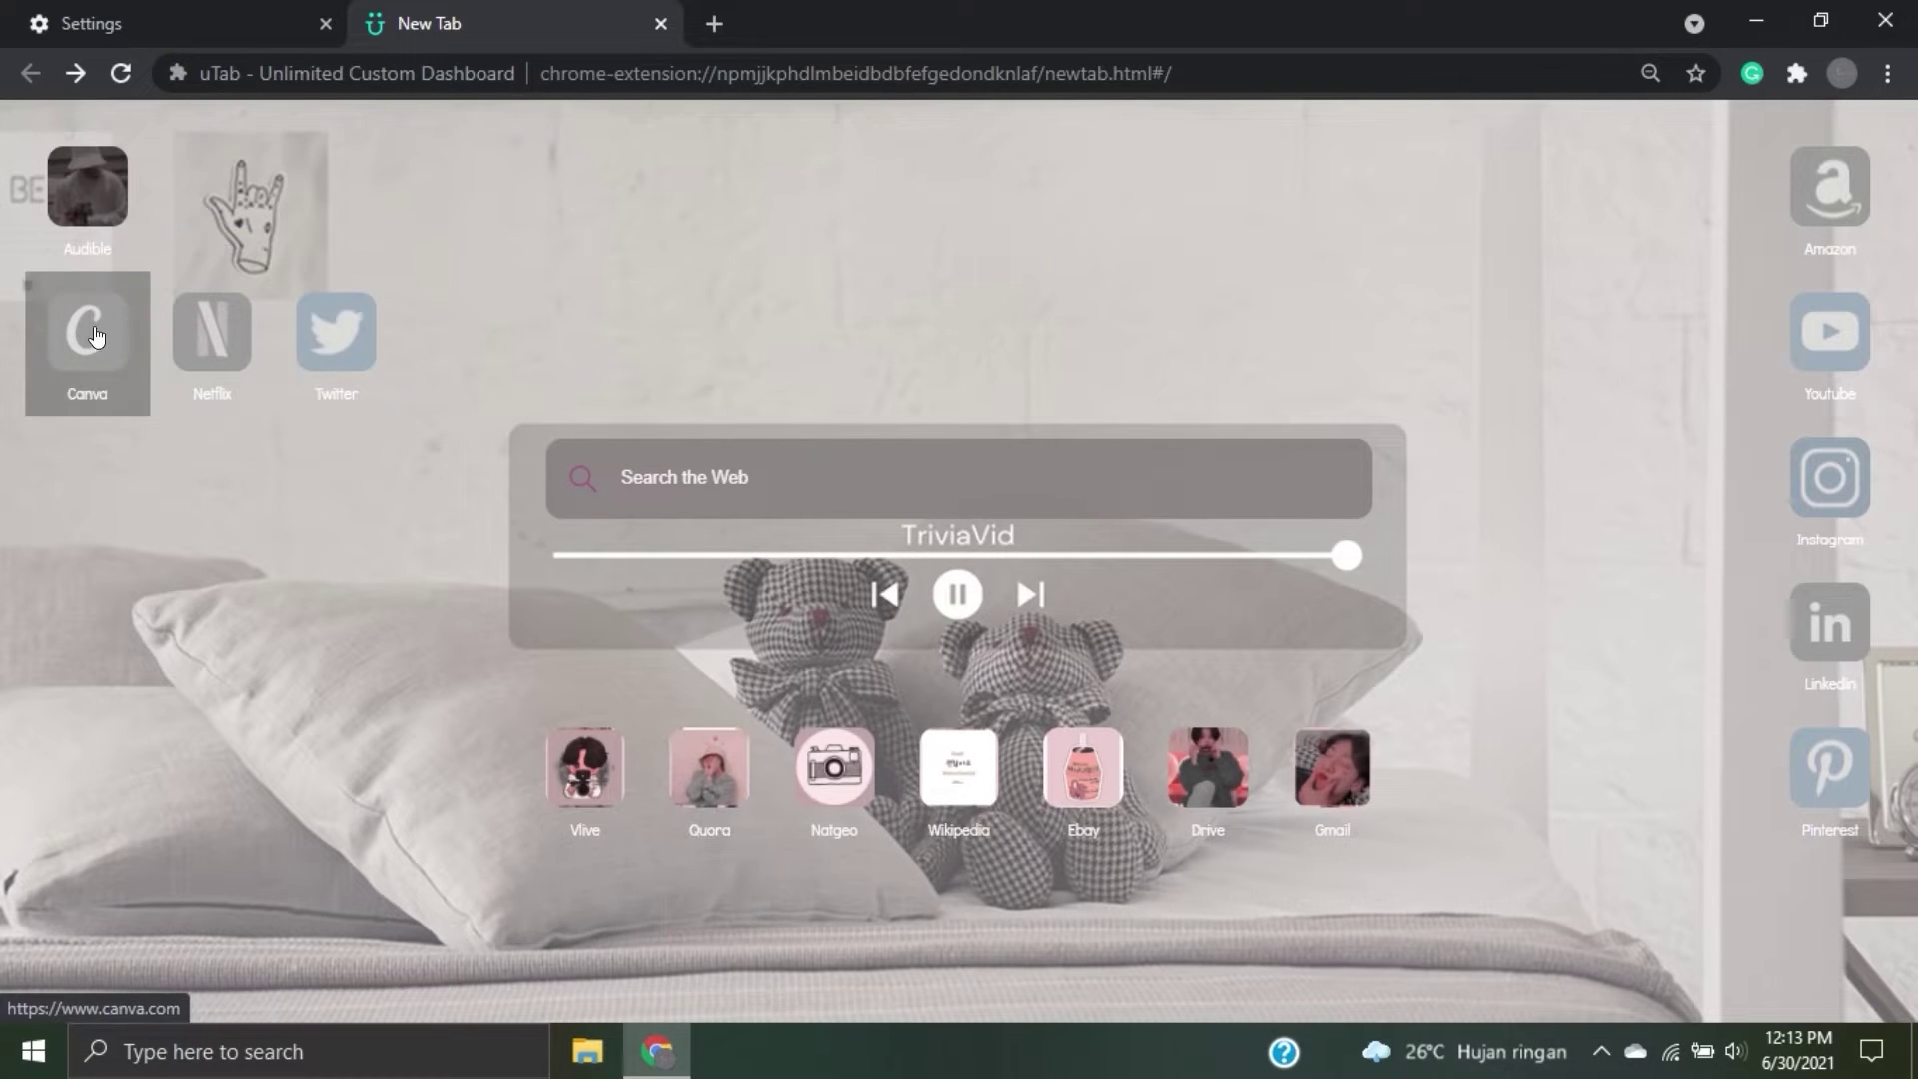
pyautogui.moveTo(212, 330); pyautogui.dragTo(212, 189)
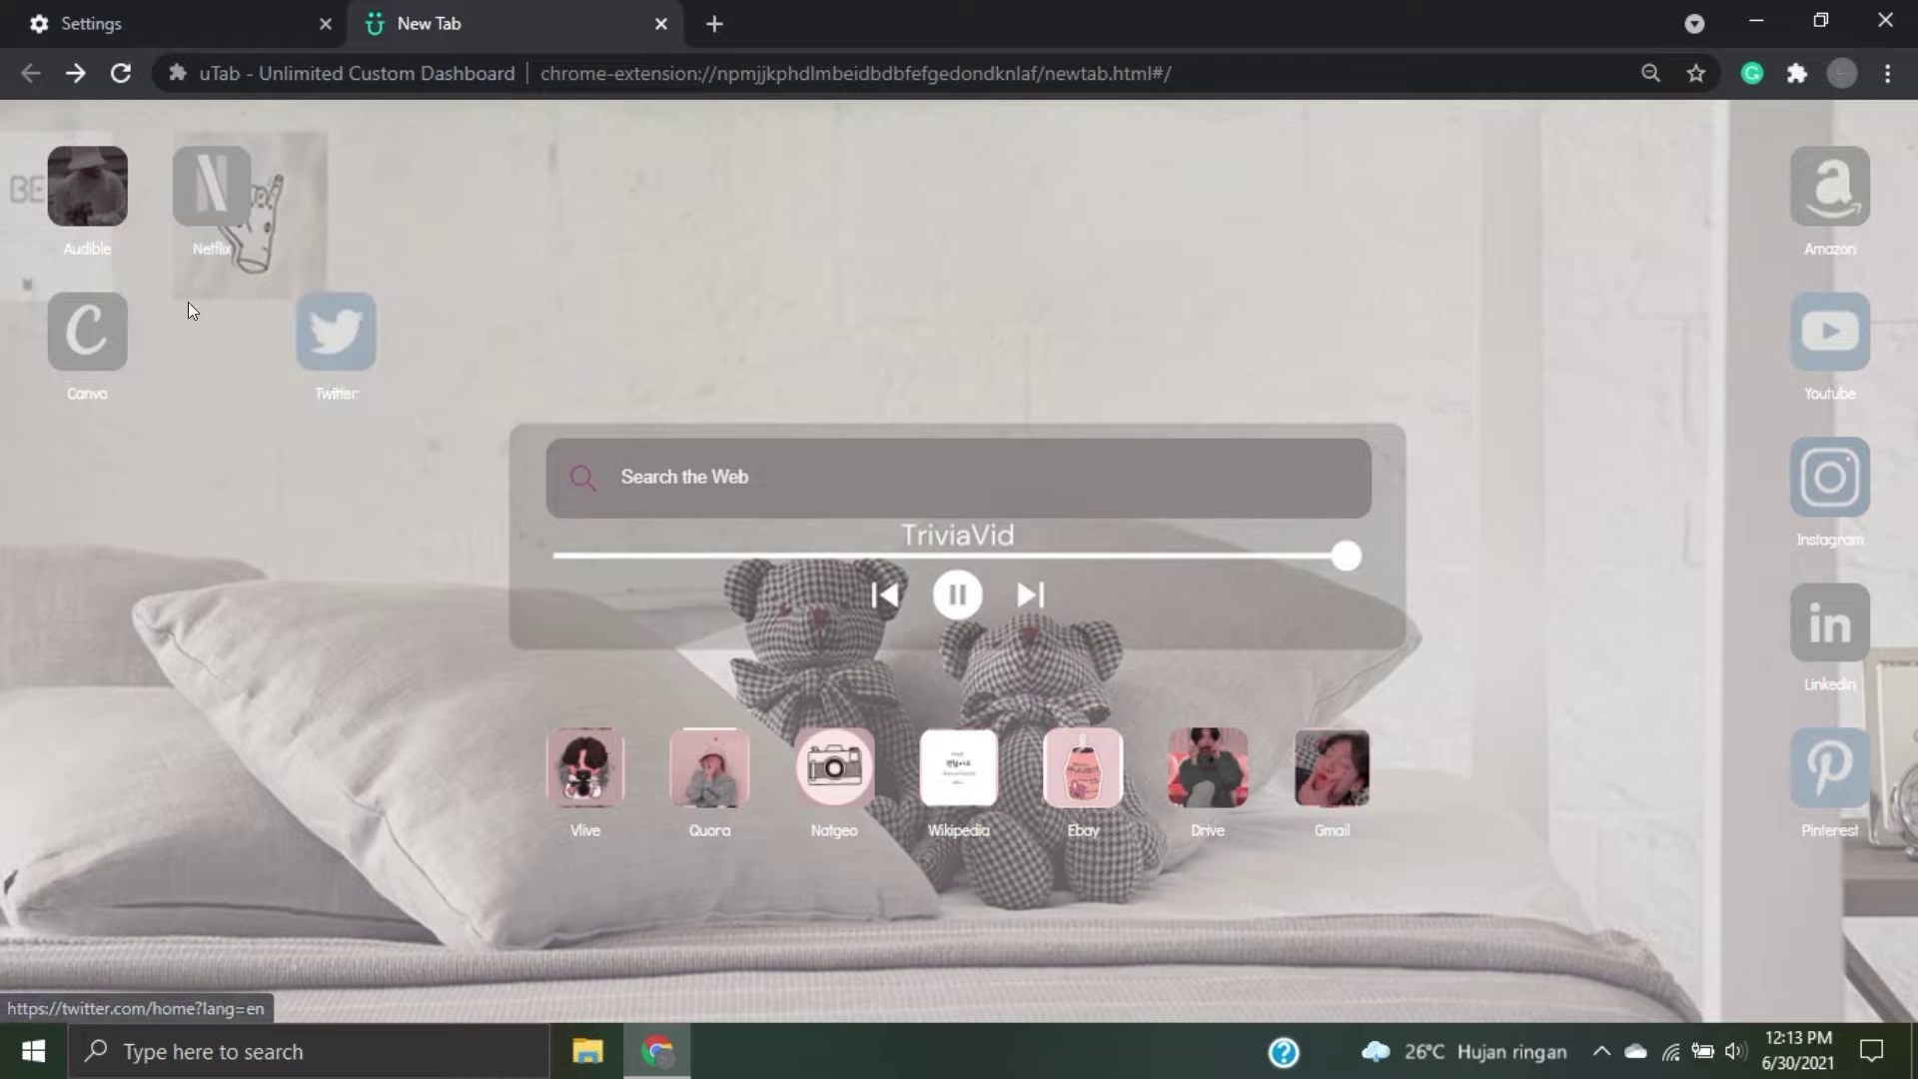
pyautogui.moveTo(335, 331); pyautogui.dragTo(212, 330)
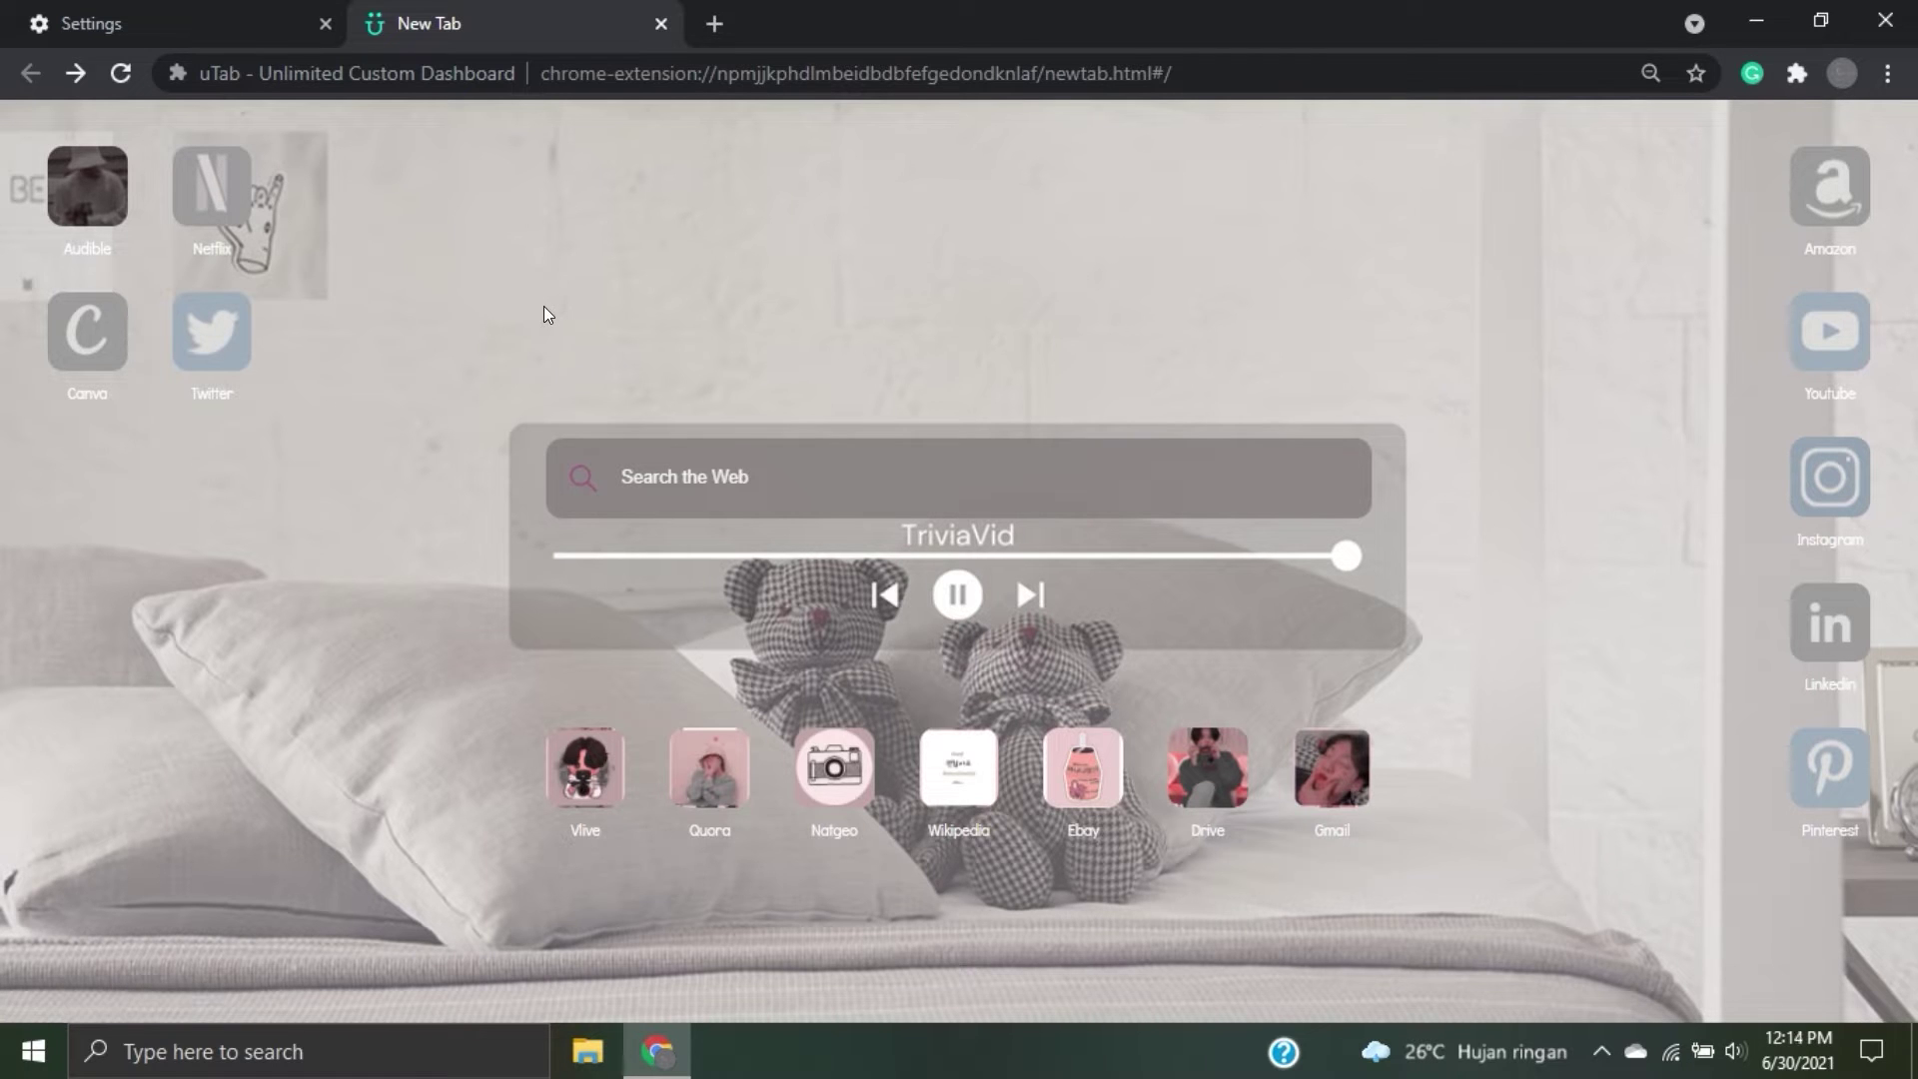
pyautogui.moveTo(1830, 190); pyautogui.dragTo(1842, 339)
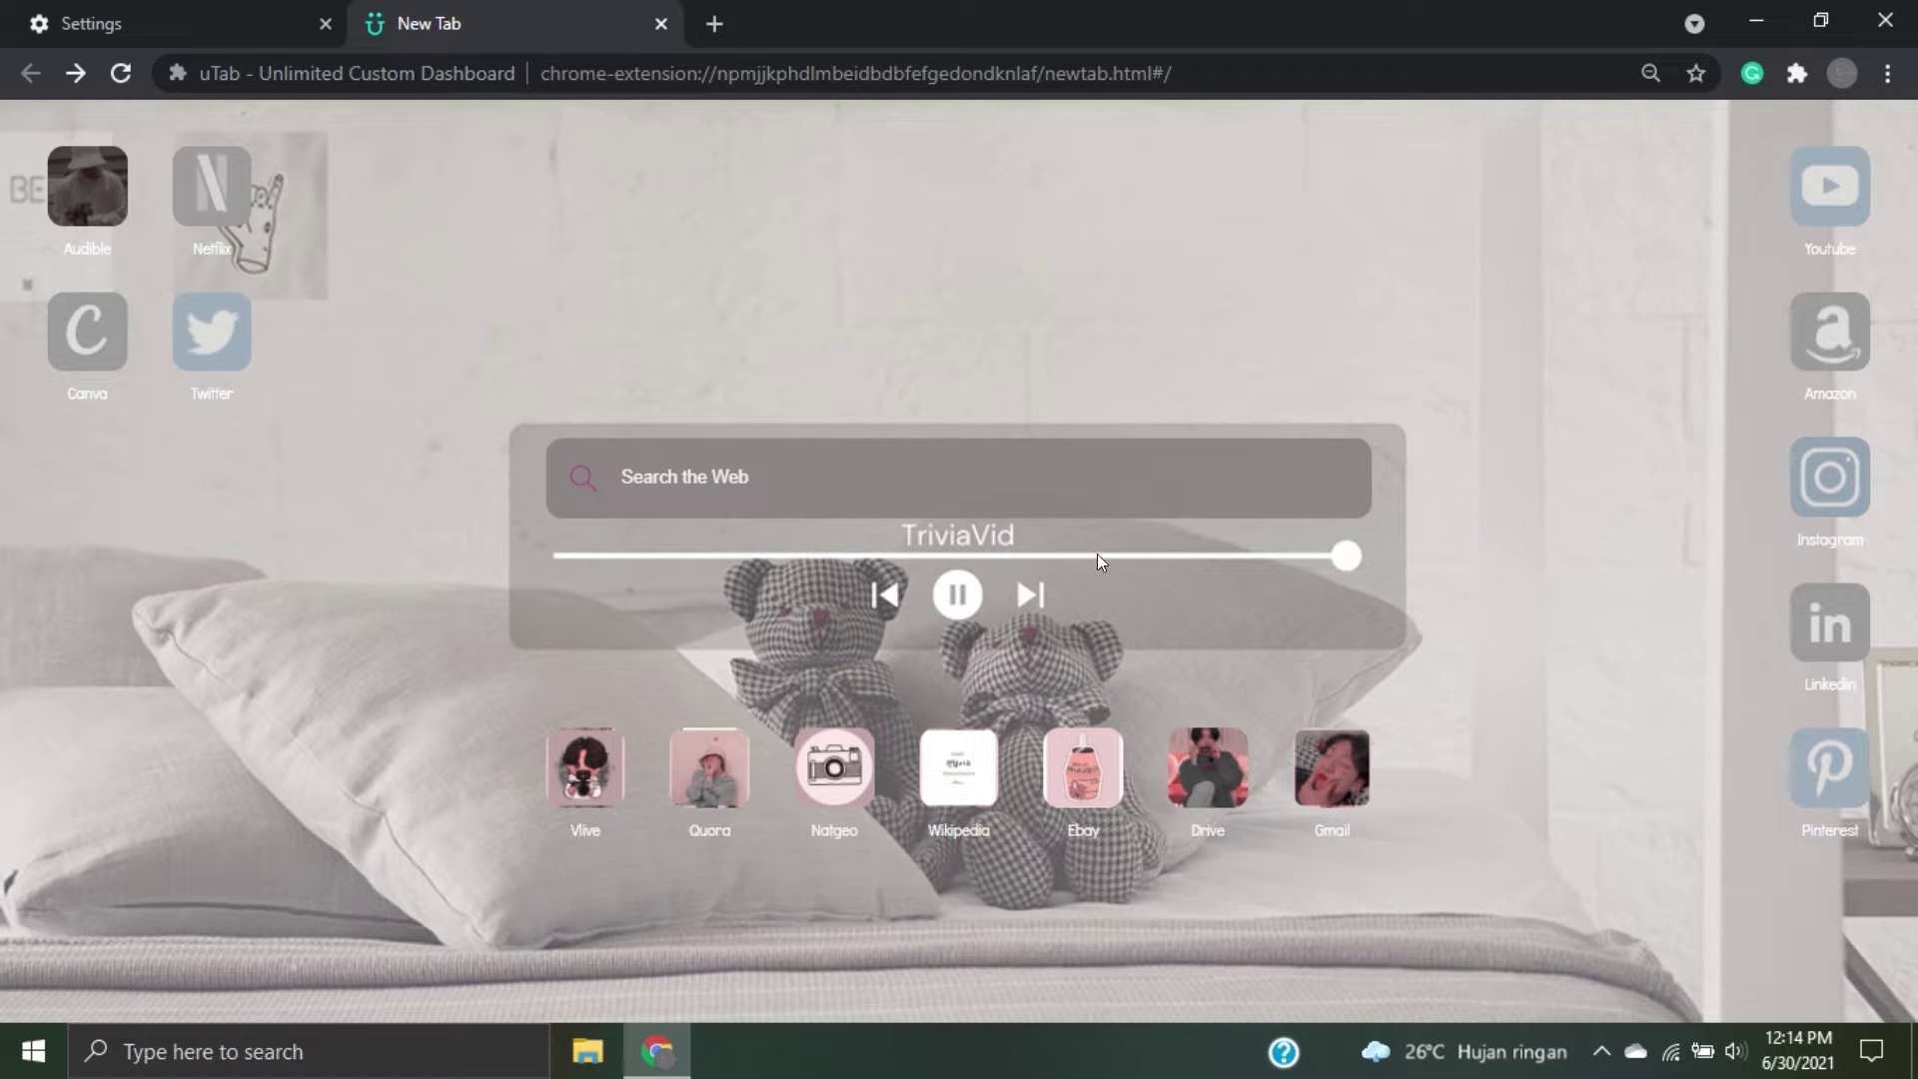
pyautogui.click(861, 467)
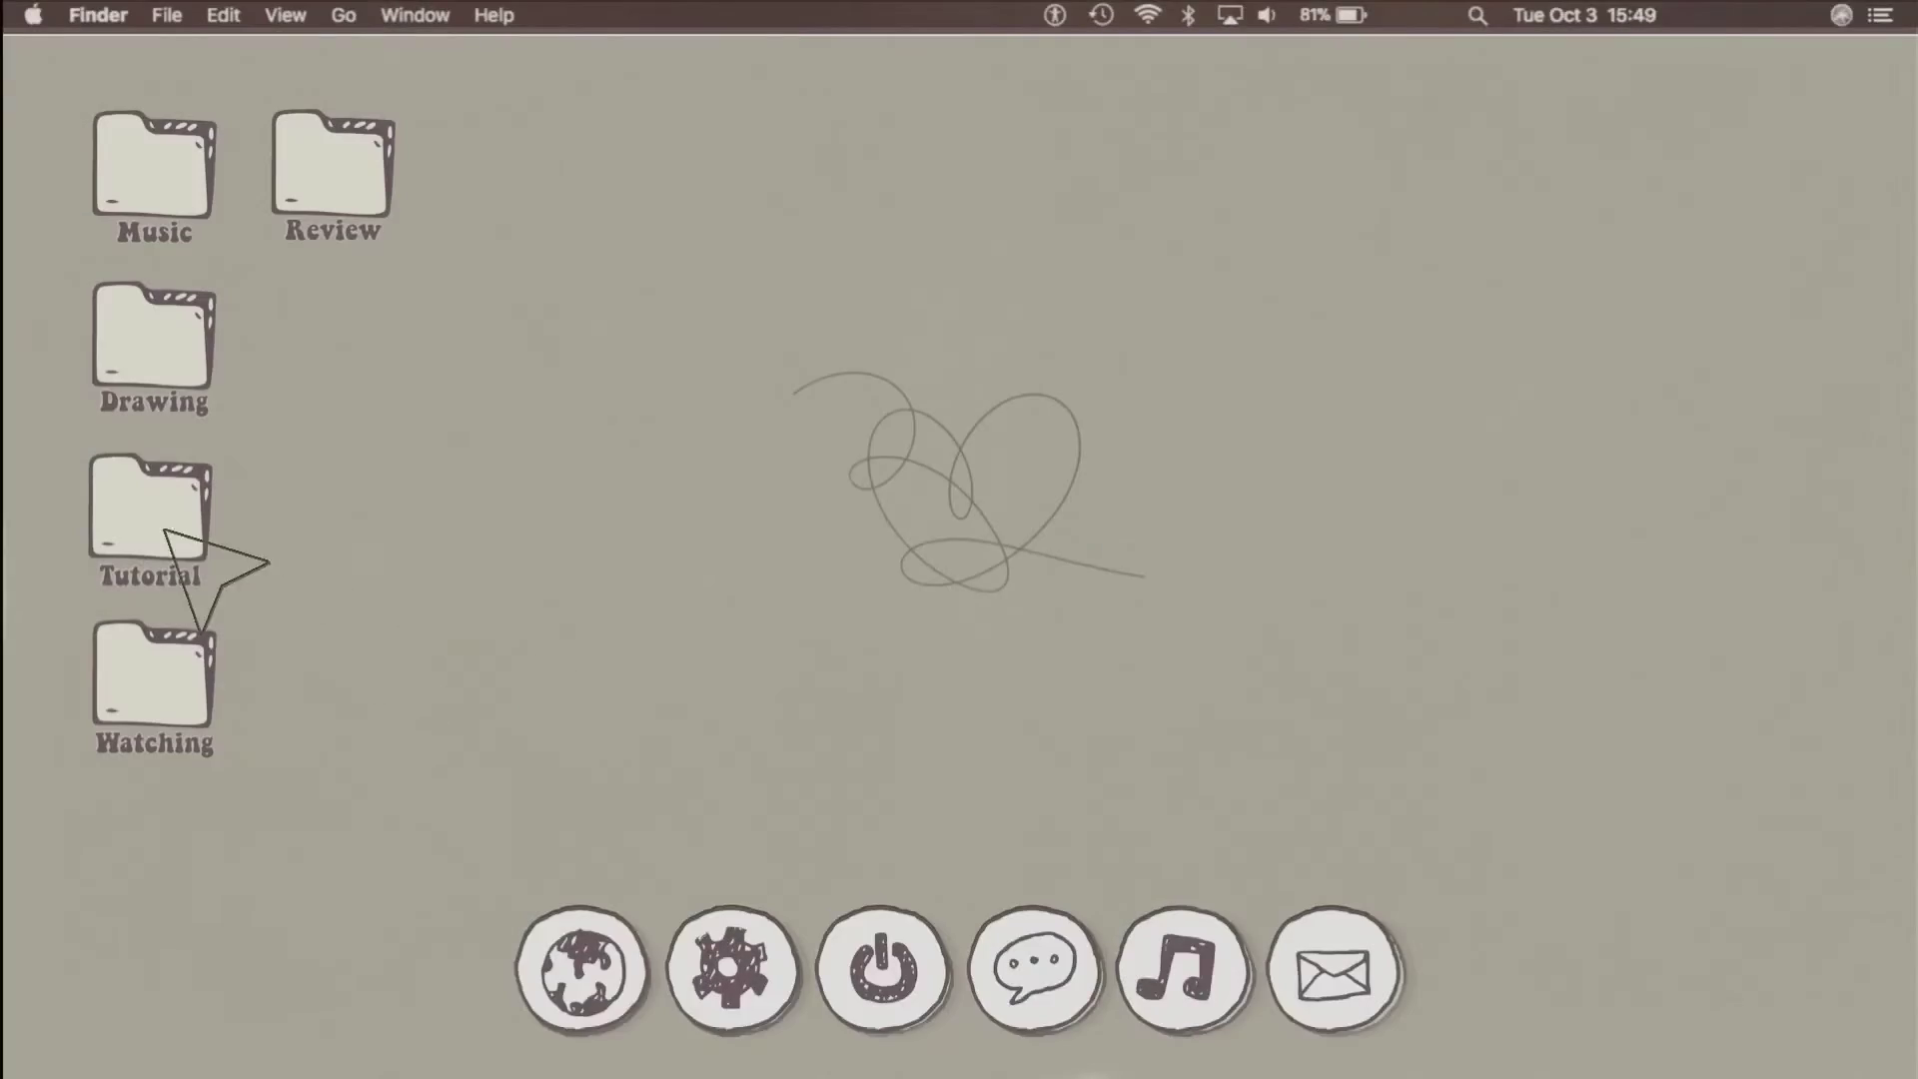
# Switch to a plain Chrome new tab showing the default Google search page.
pyautogui.doubleClick(180, 518)
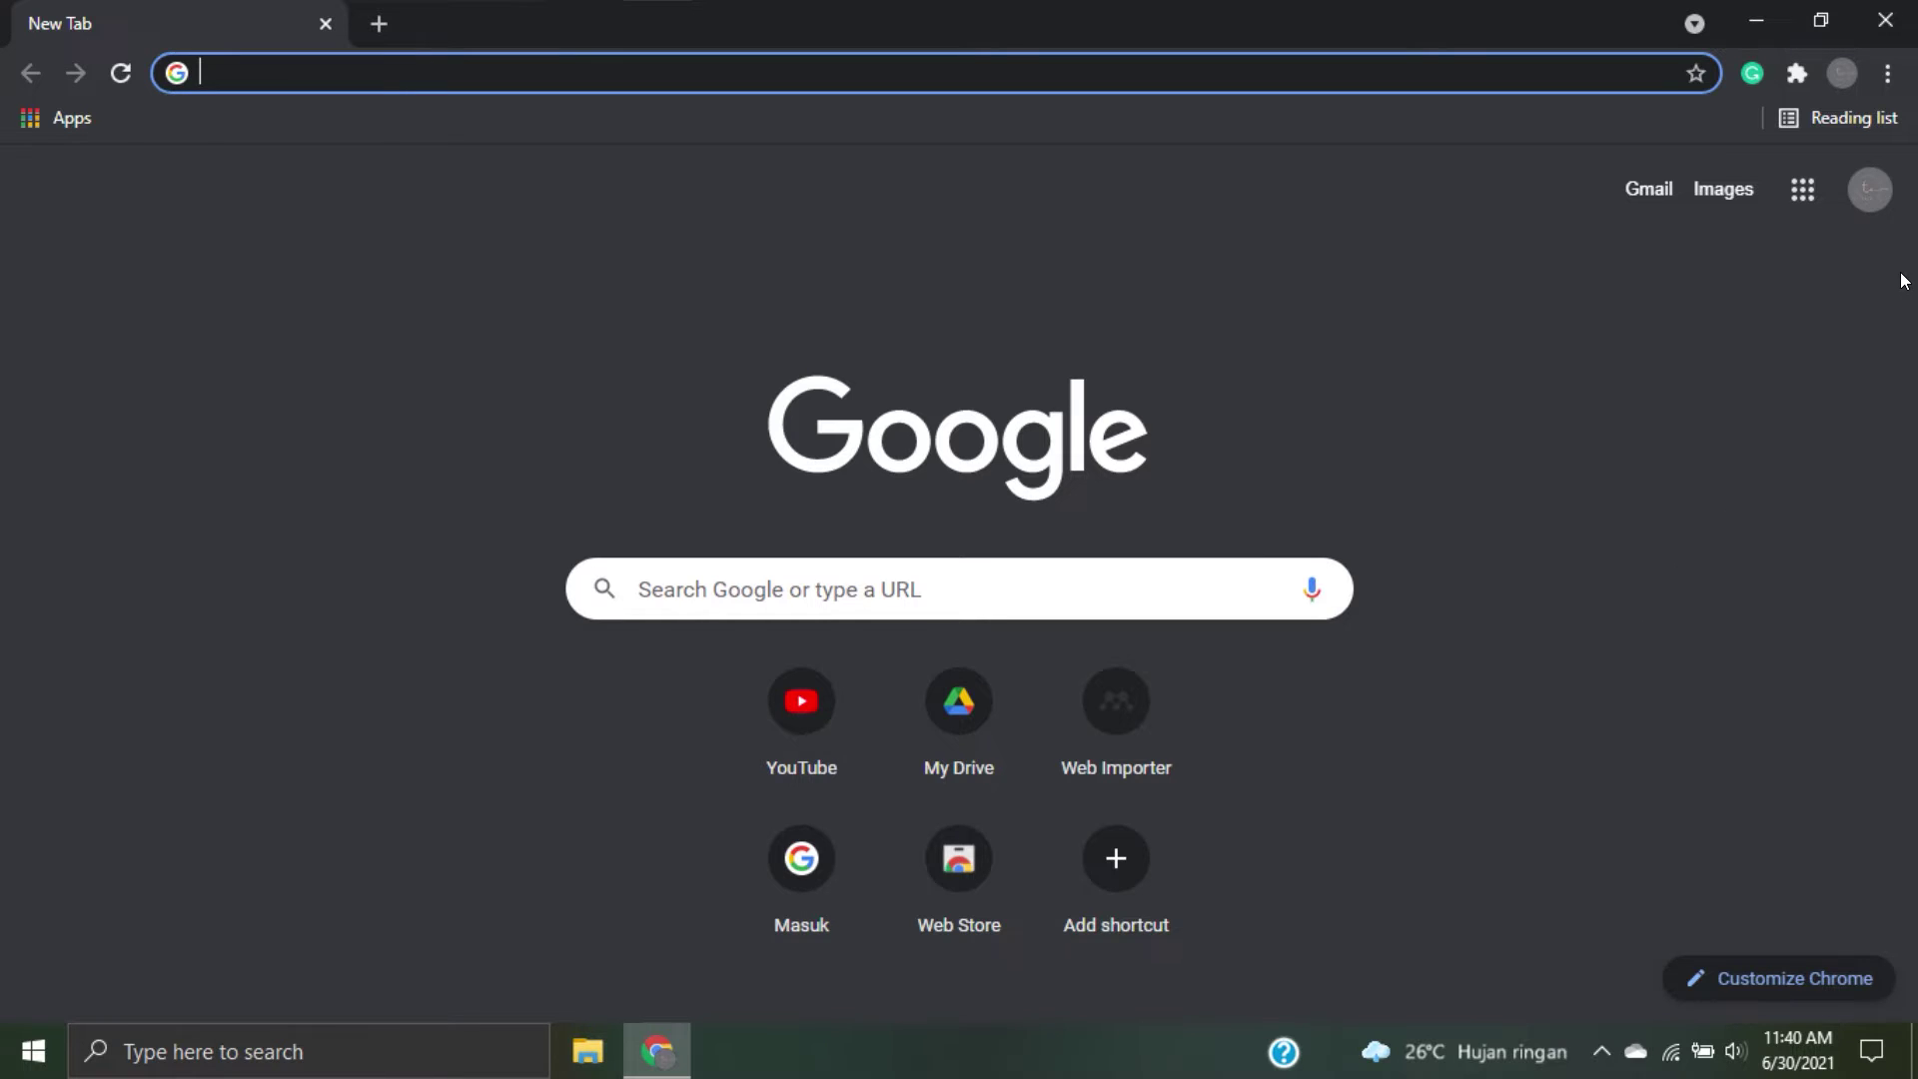
# Go to Chrome Settings > Appearance and scroll down to the Themes link.
pyautogui.write('chrome')
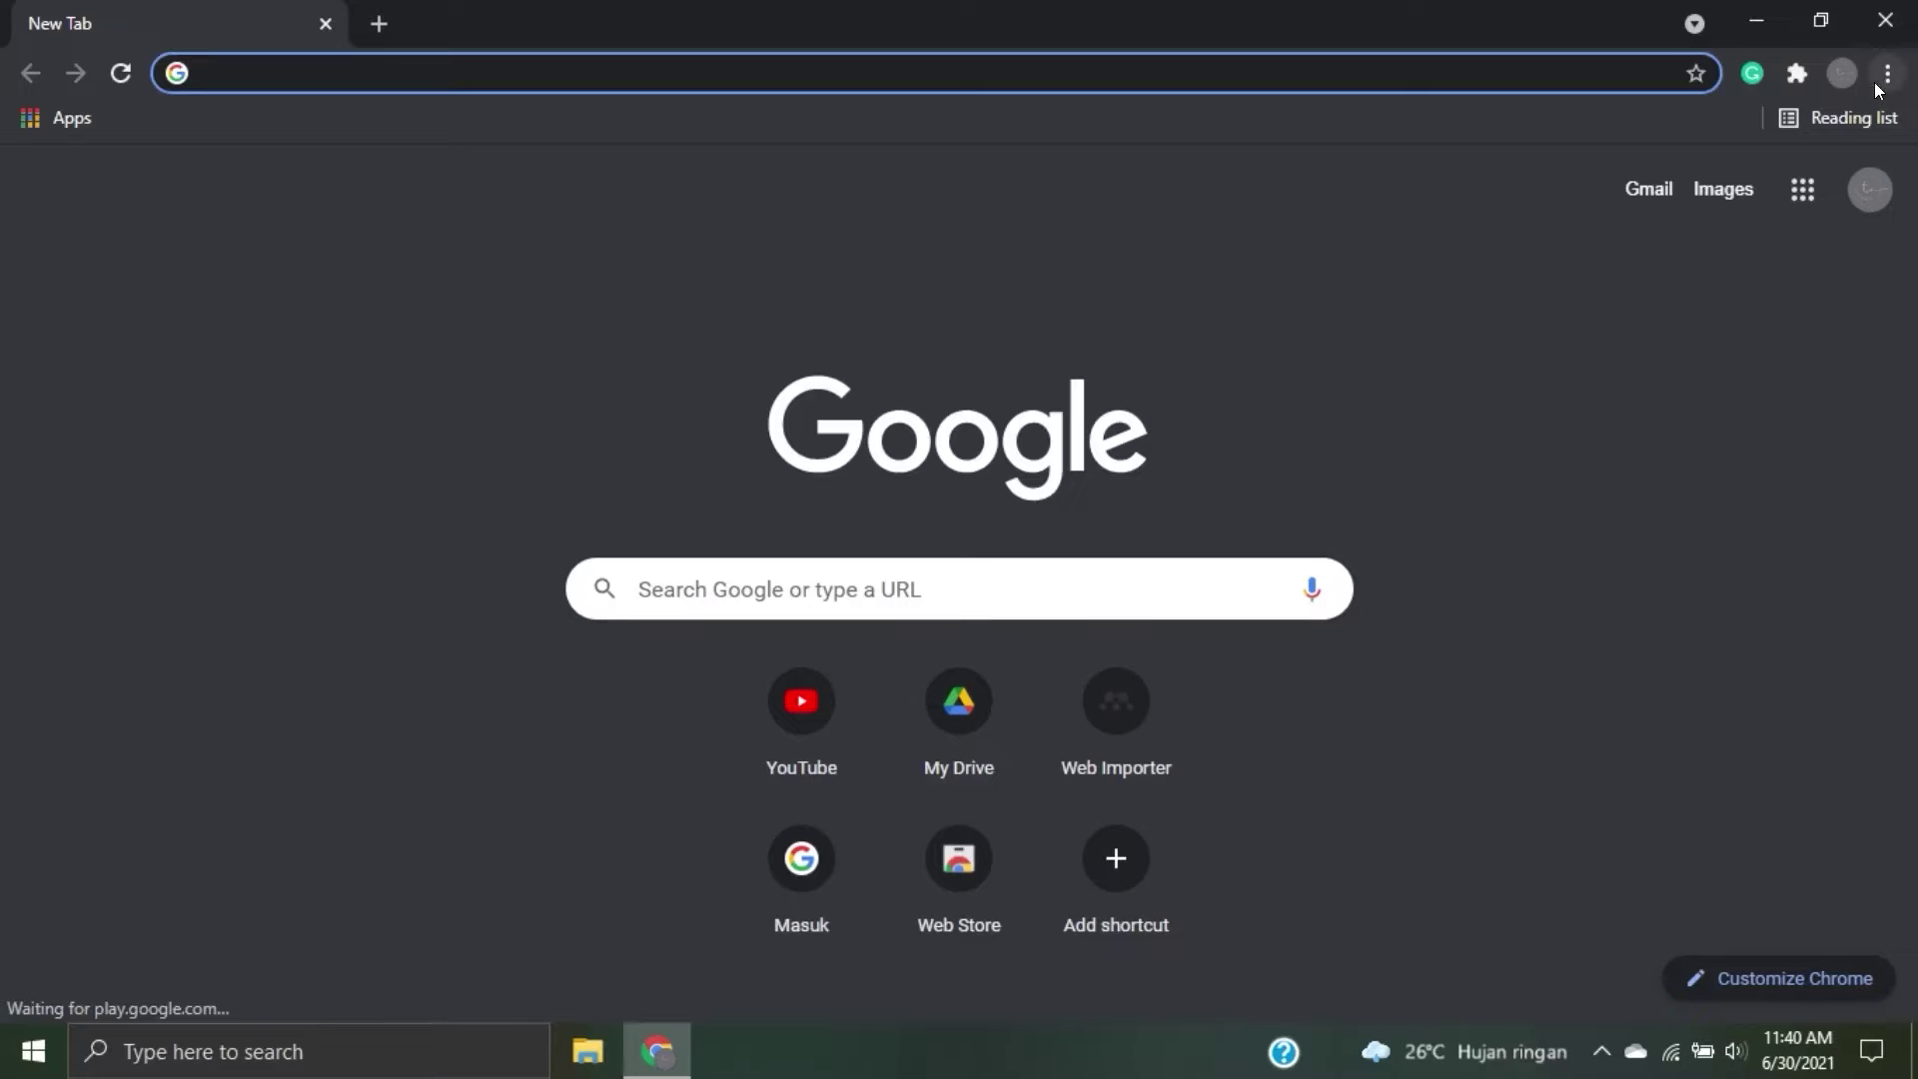
pyautogui.click(1886, 75)
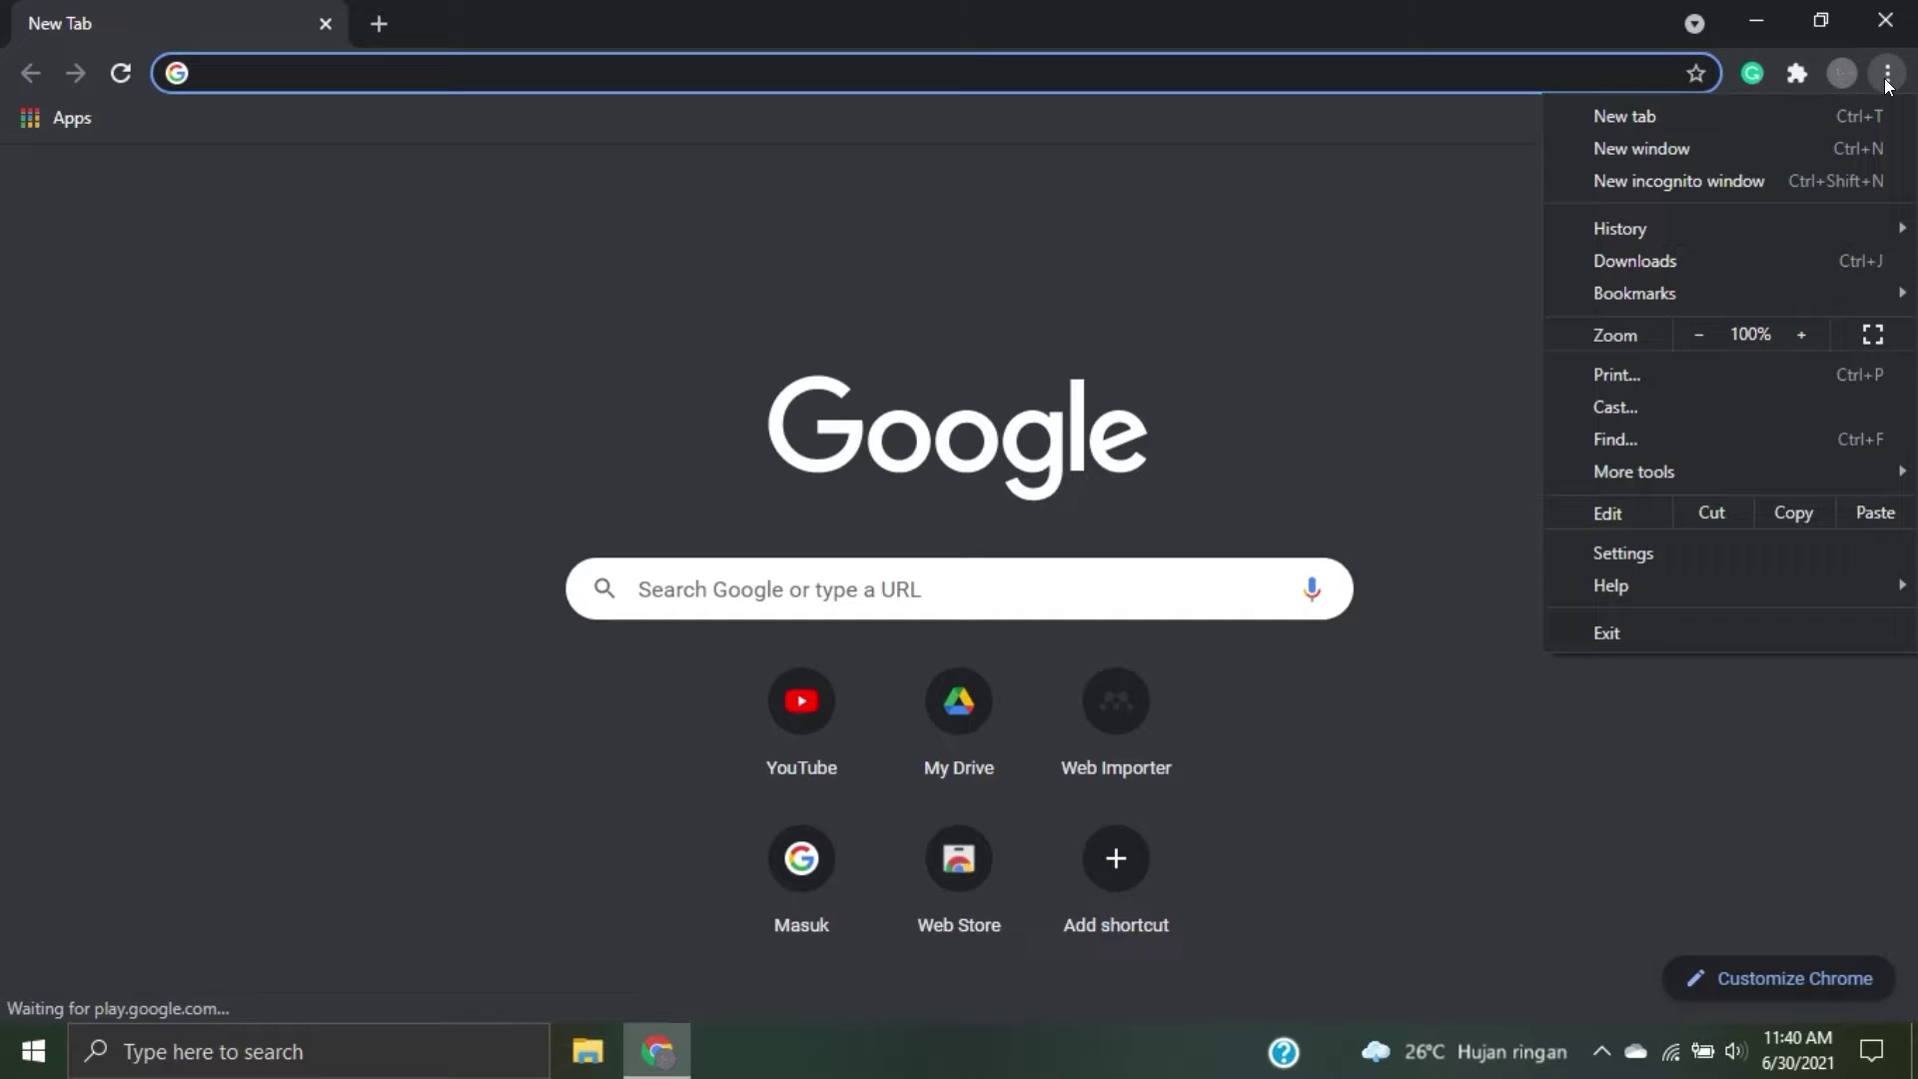
pyautogui.click(1767, 540)
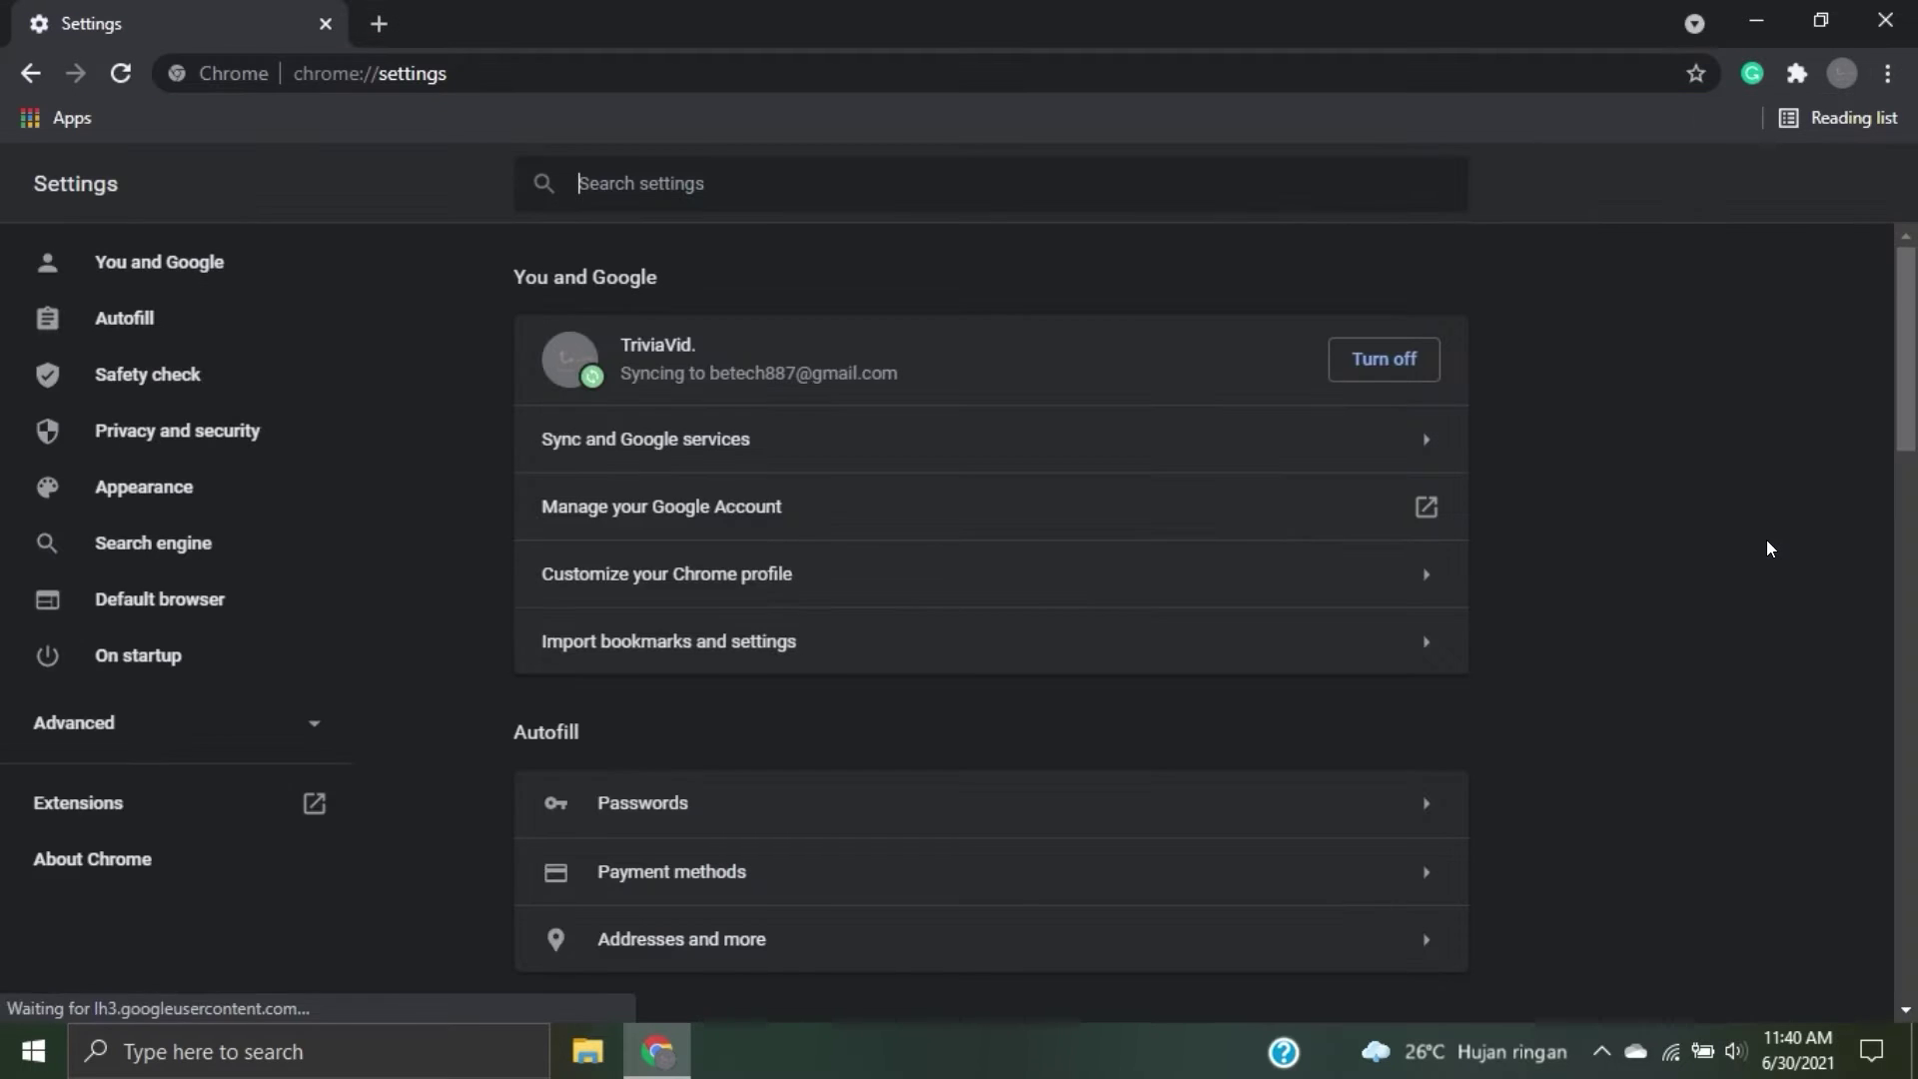
pyautogui.click(263, 480)
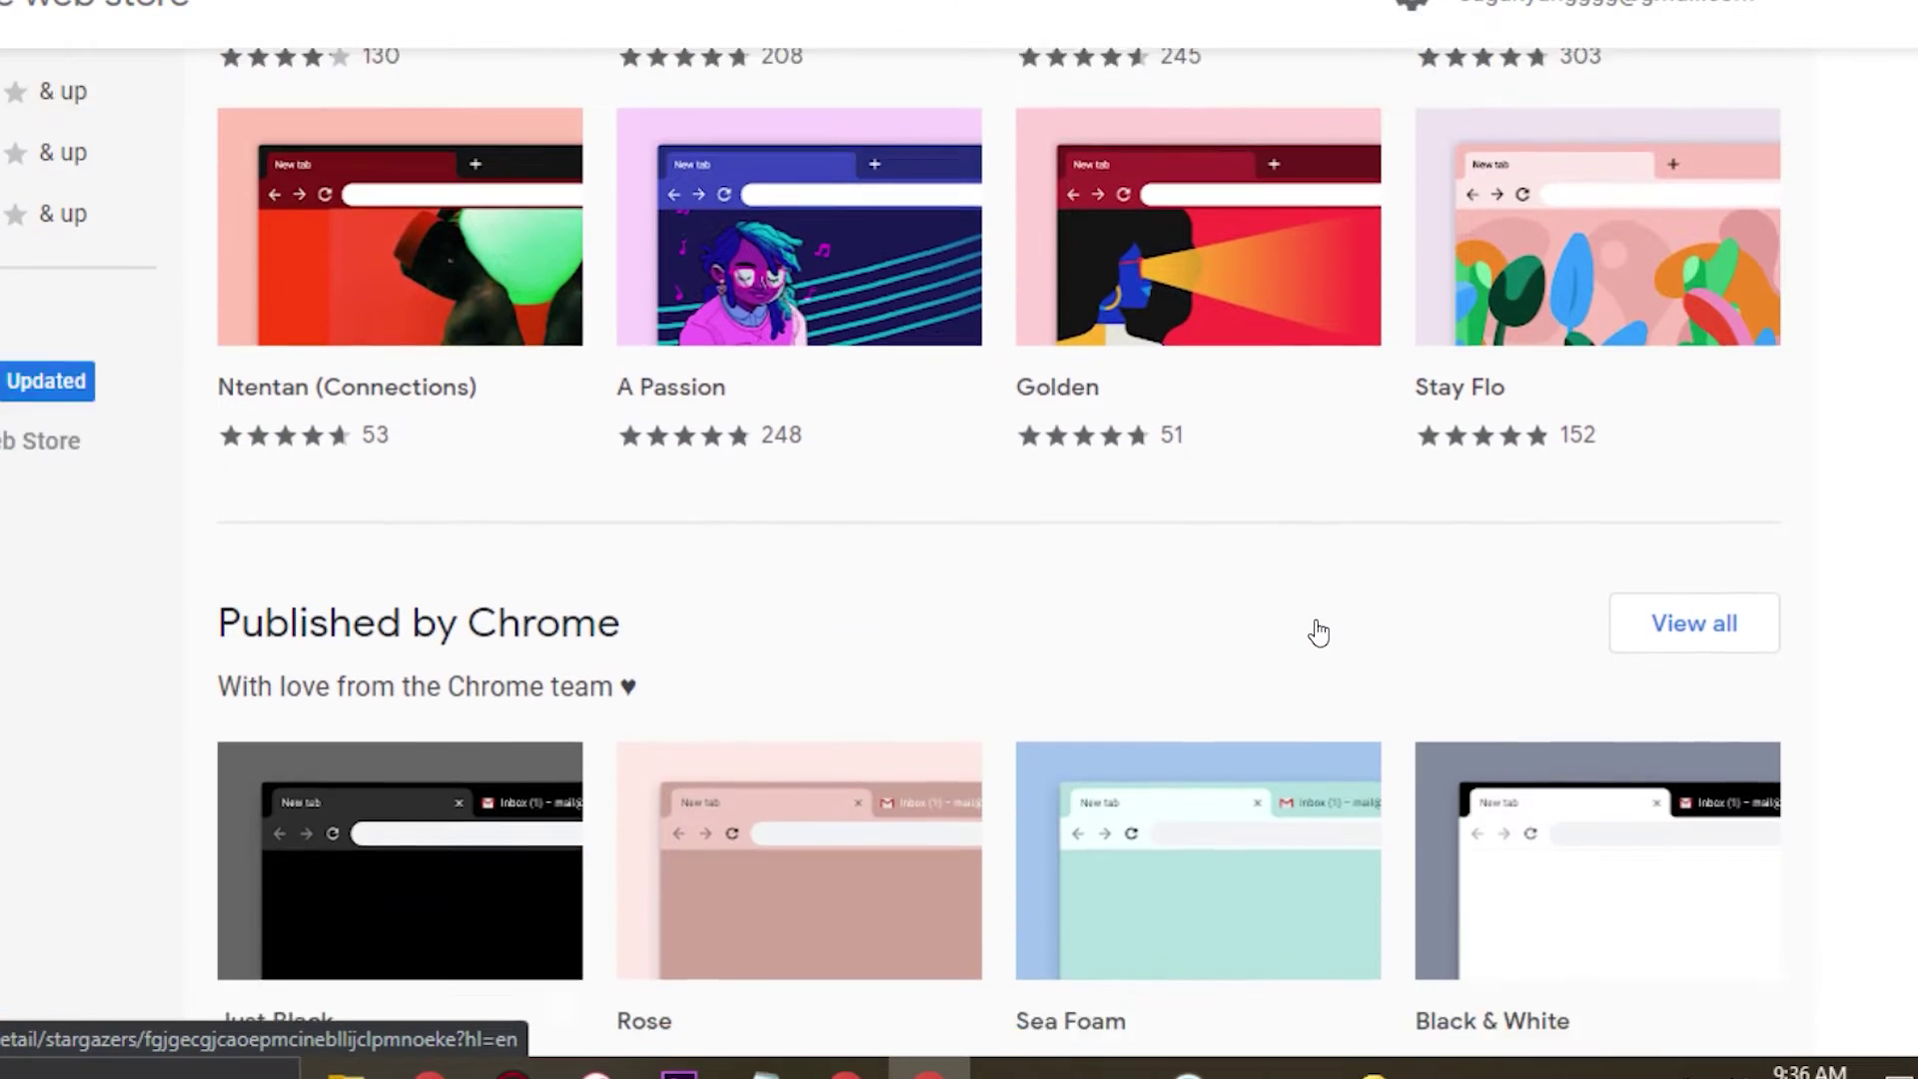
pyautogui.scroll(-15, 1319, 633)
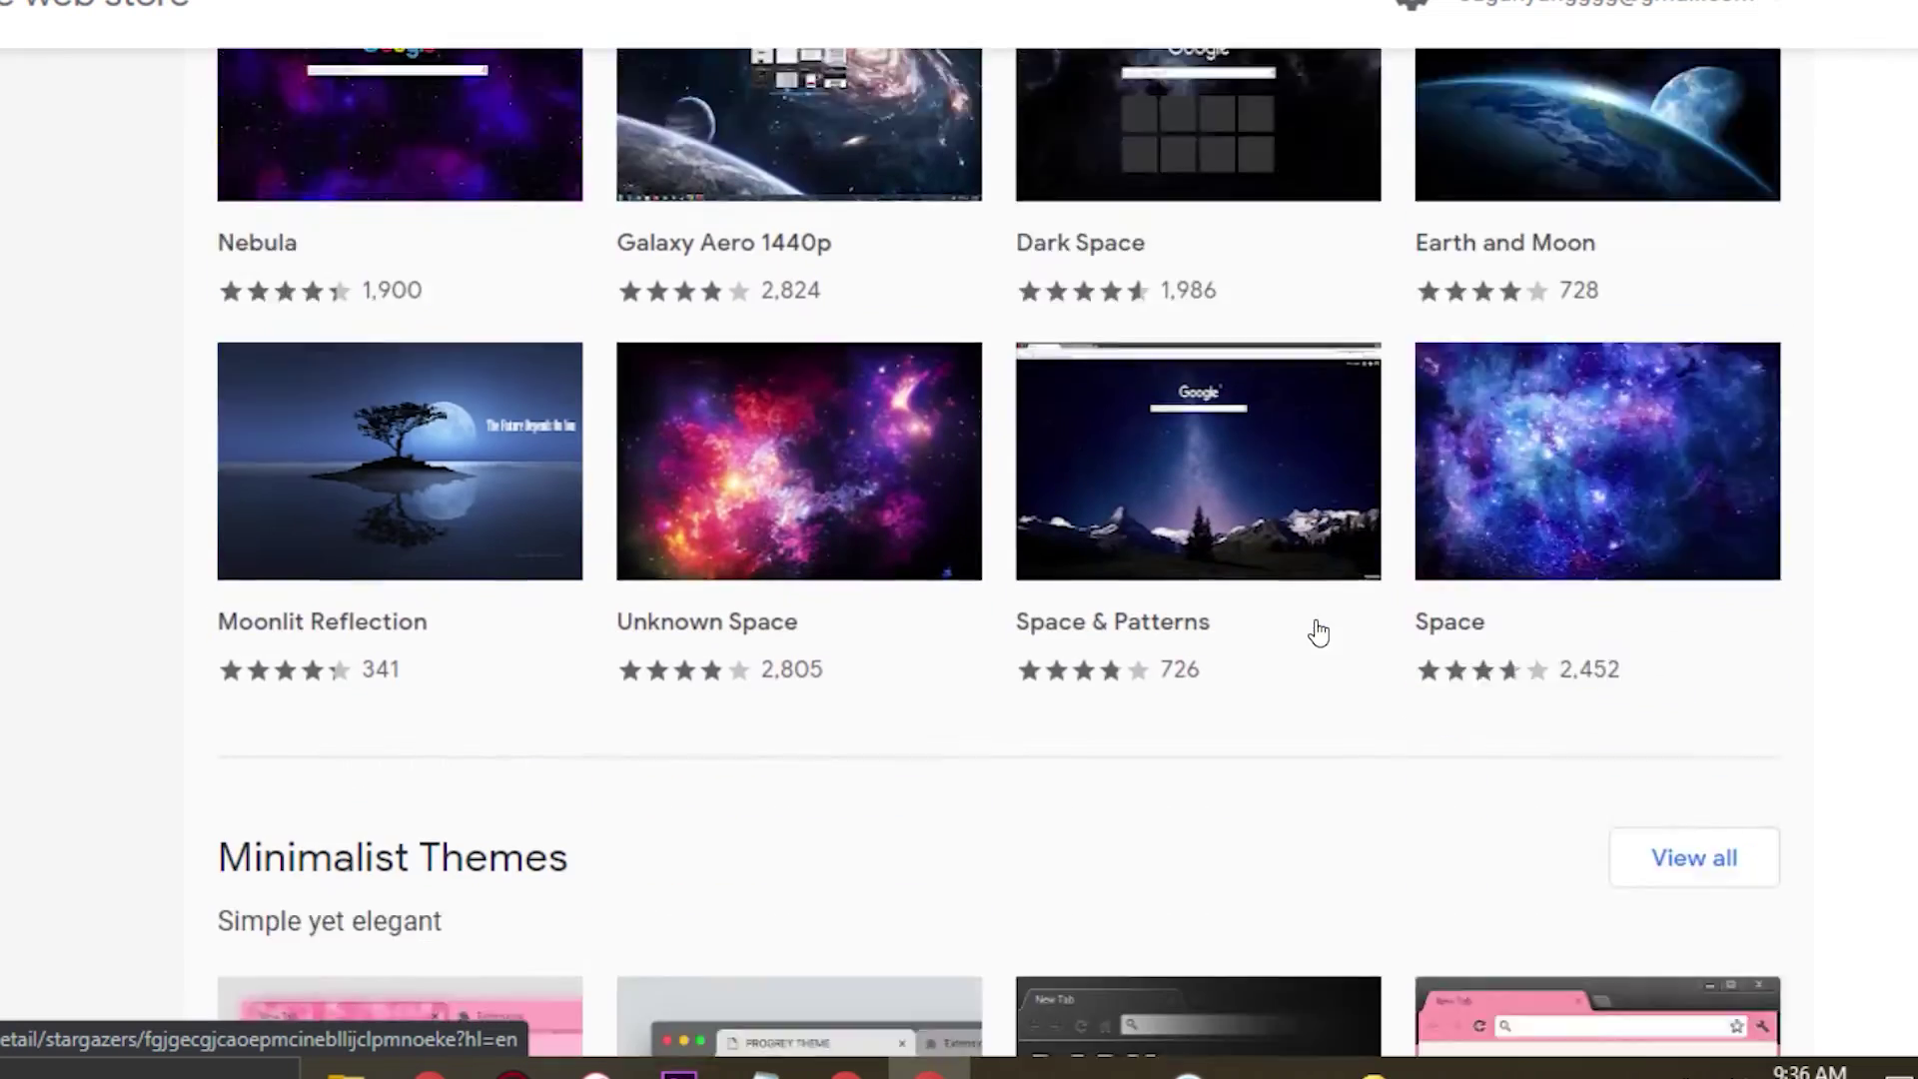
pyautogui.scroll(-10, 1316, 631)
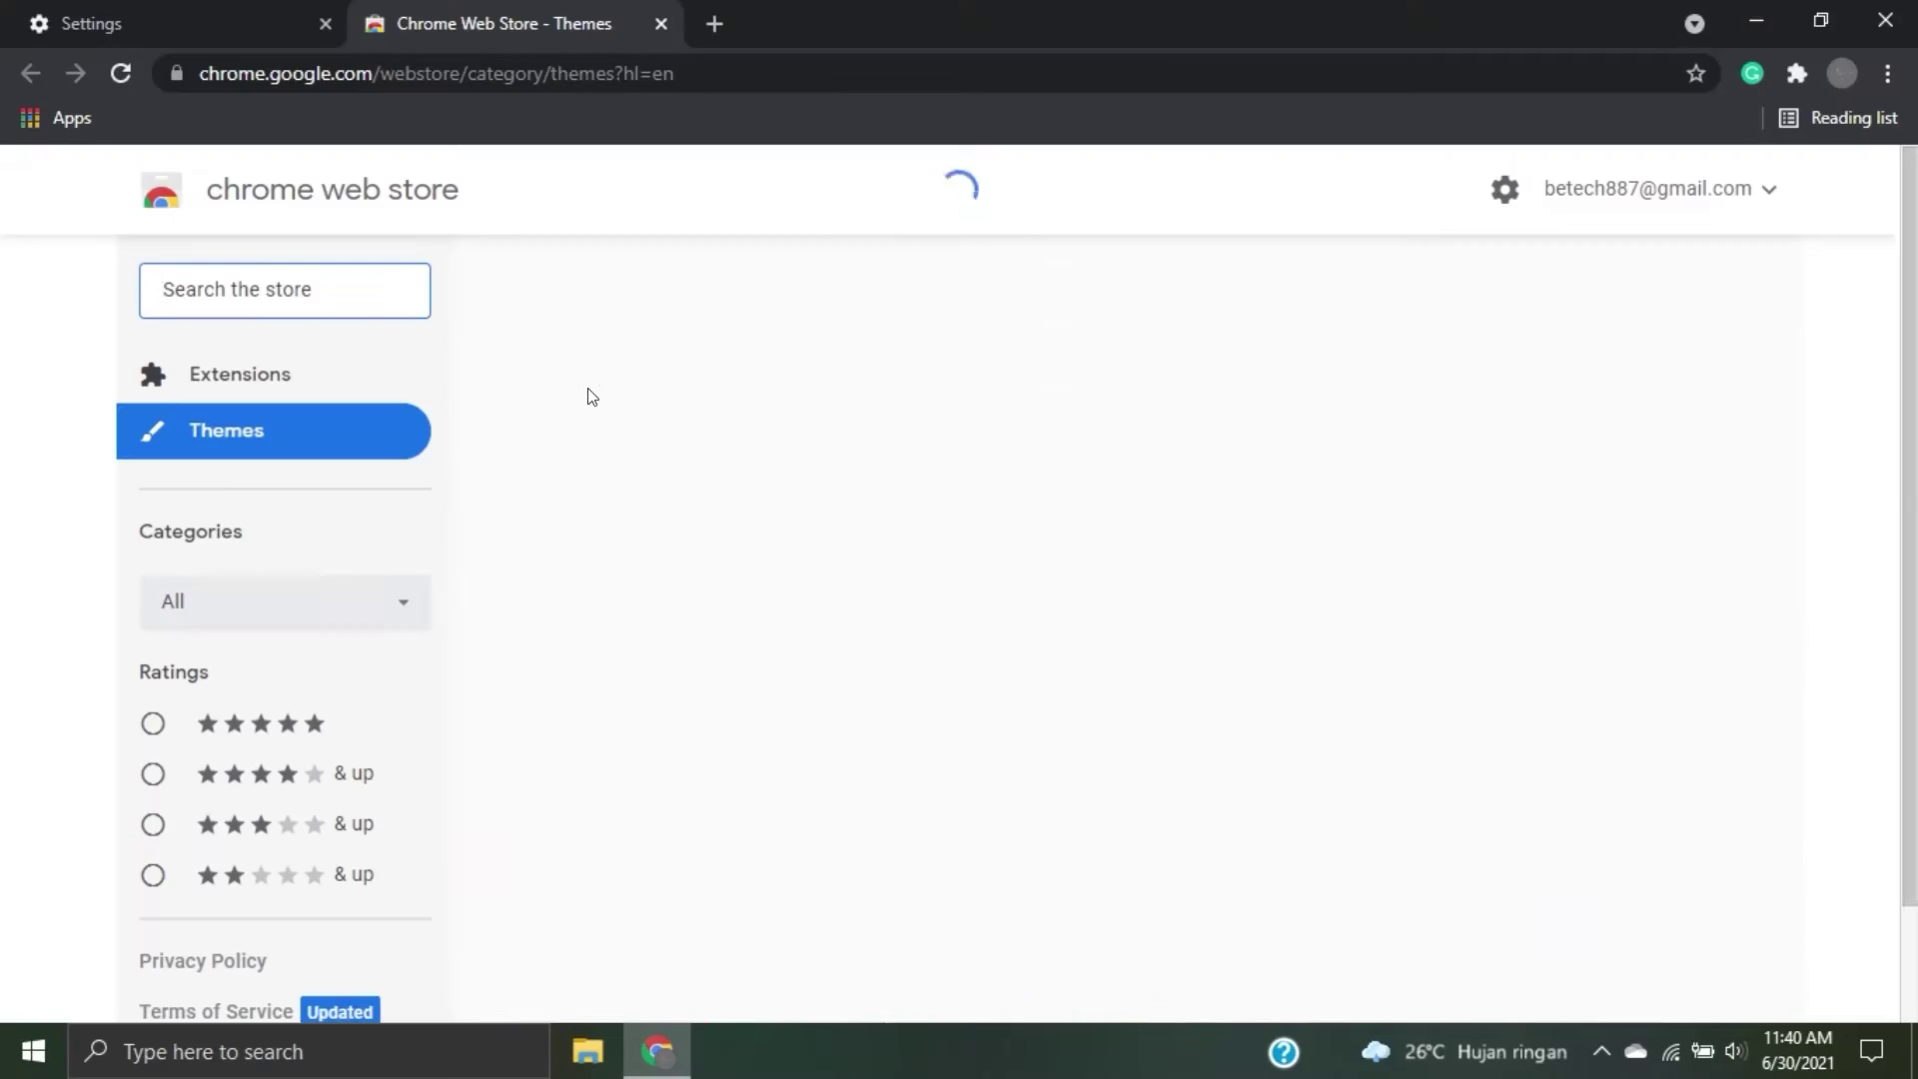
# Search the Web Store for 'unlimeted dash' and open the uTab extension page.
pyautogui.click(351, 313)
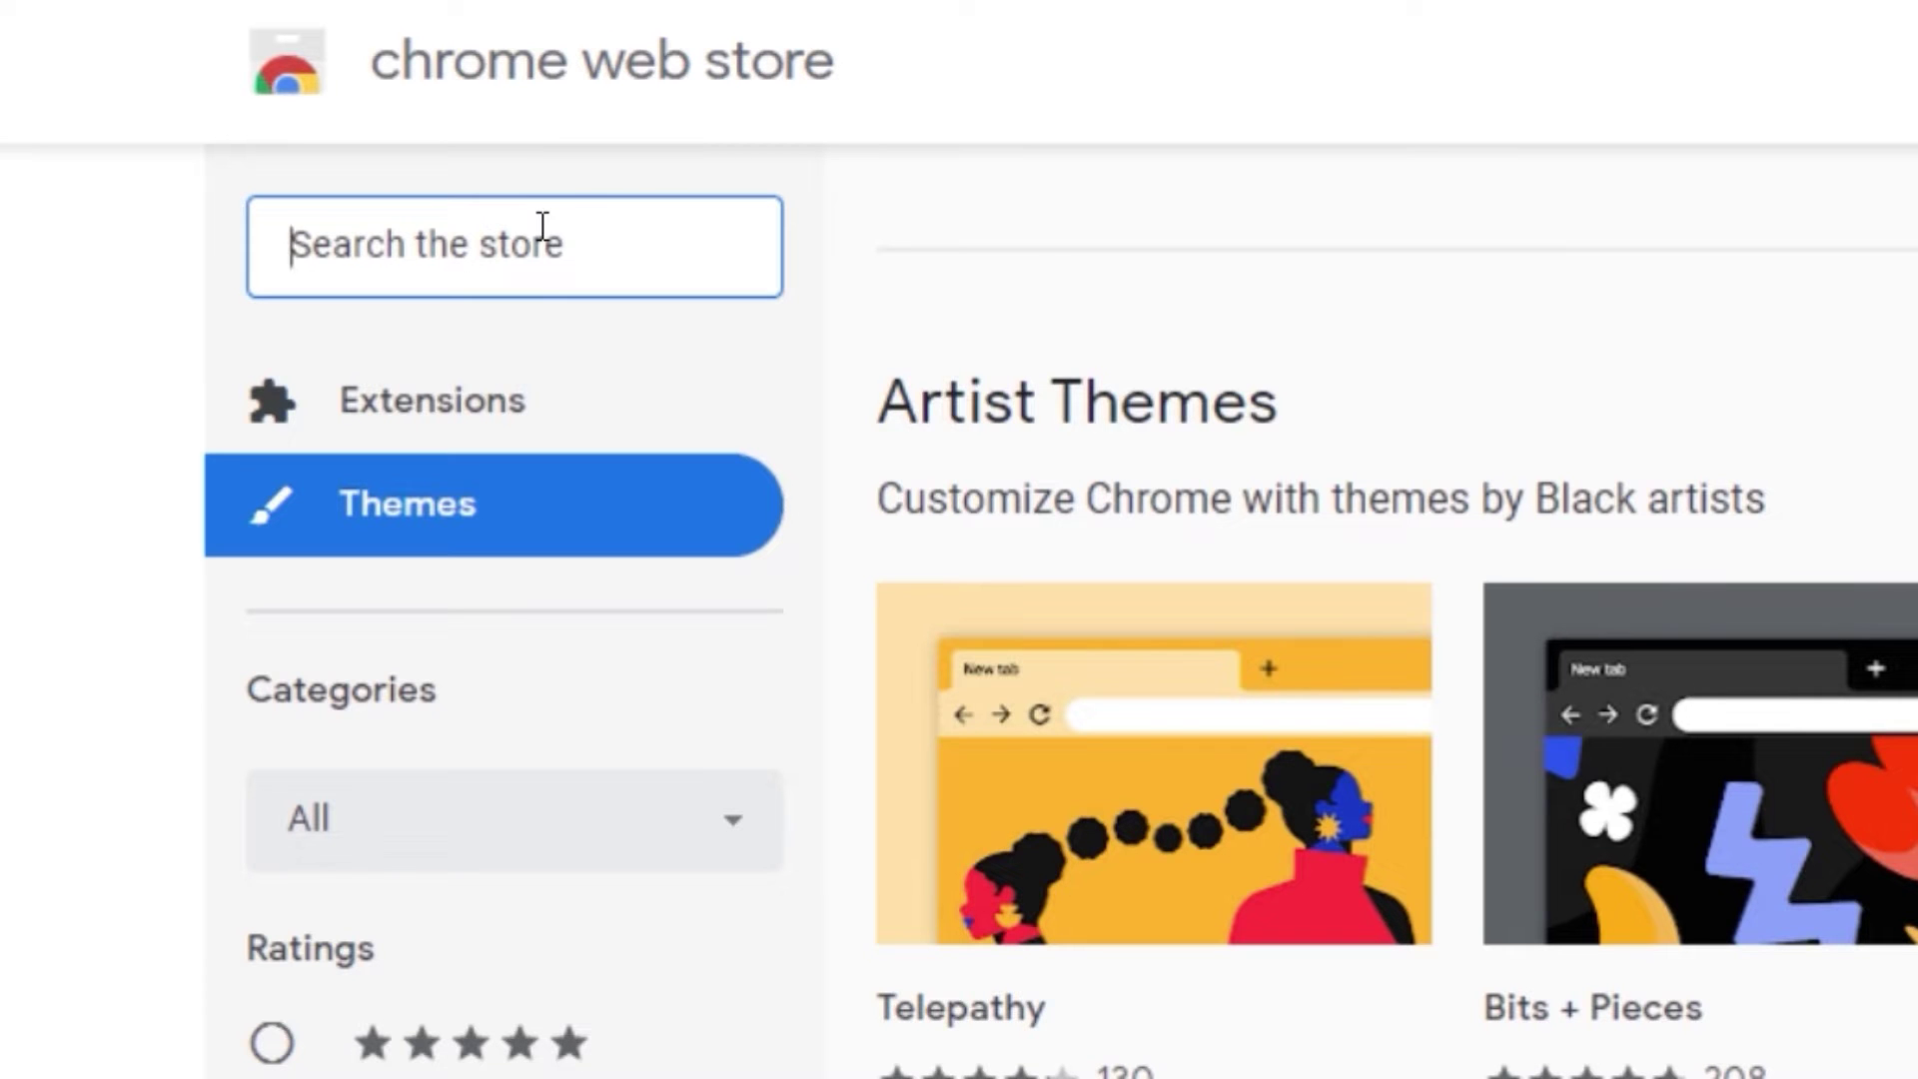
pyautogui.write('unlimeted dash')
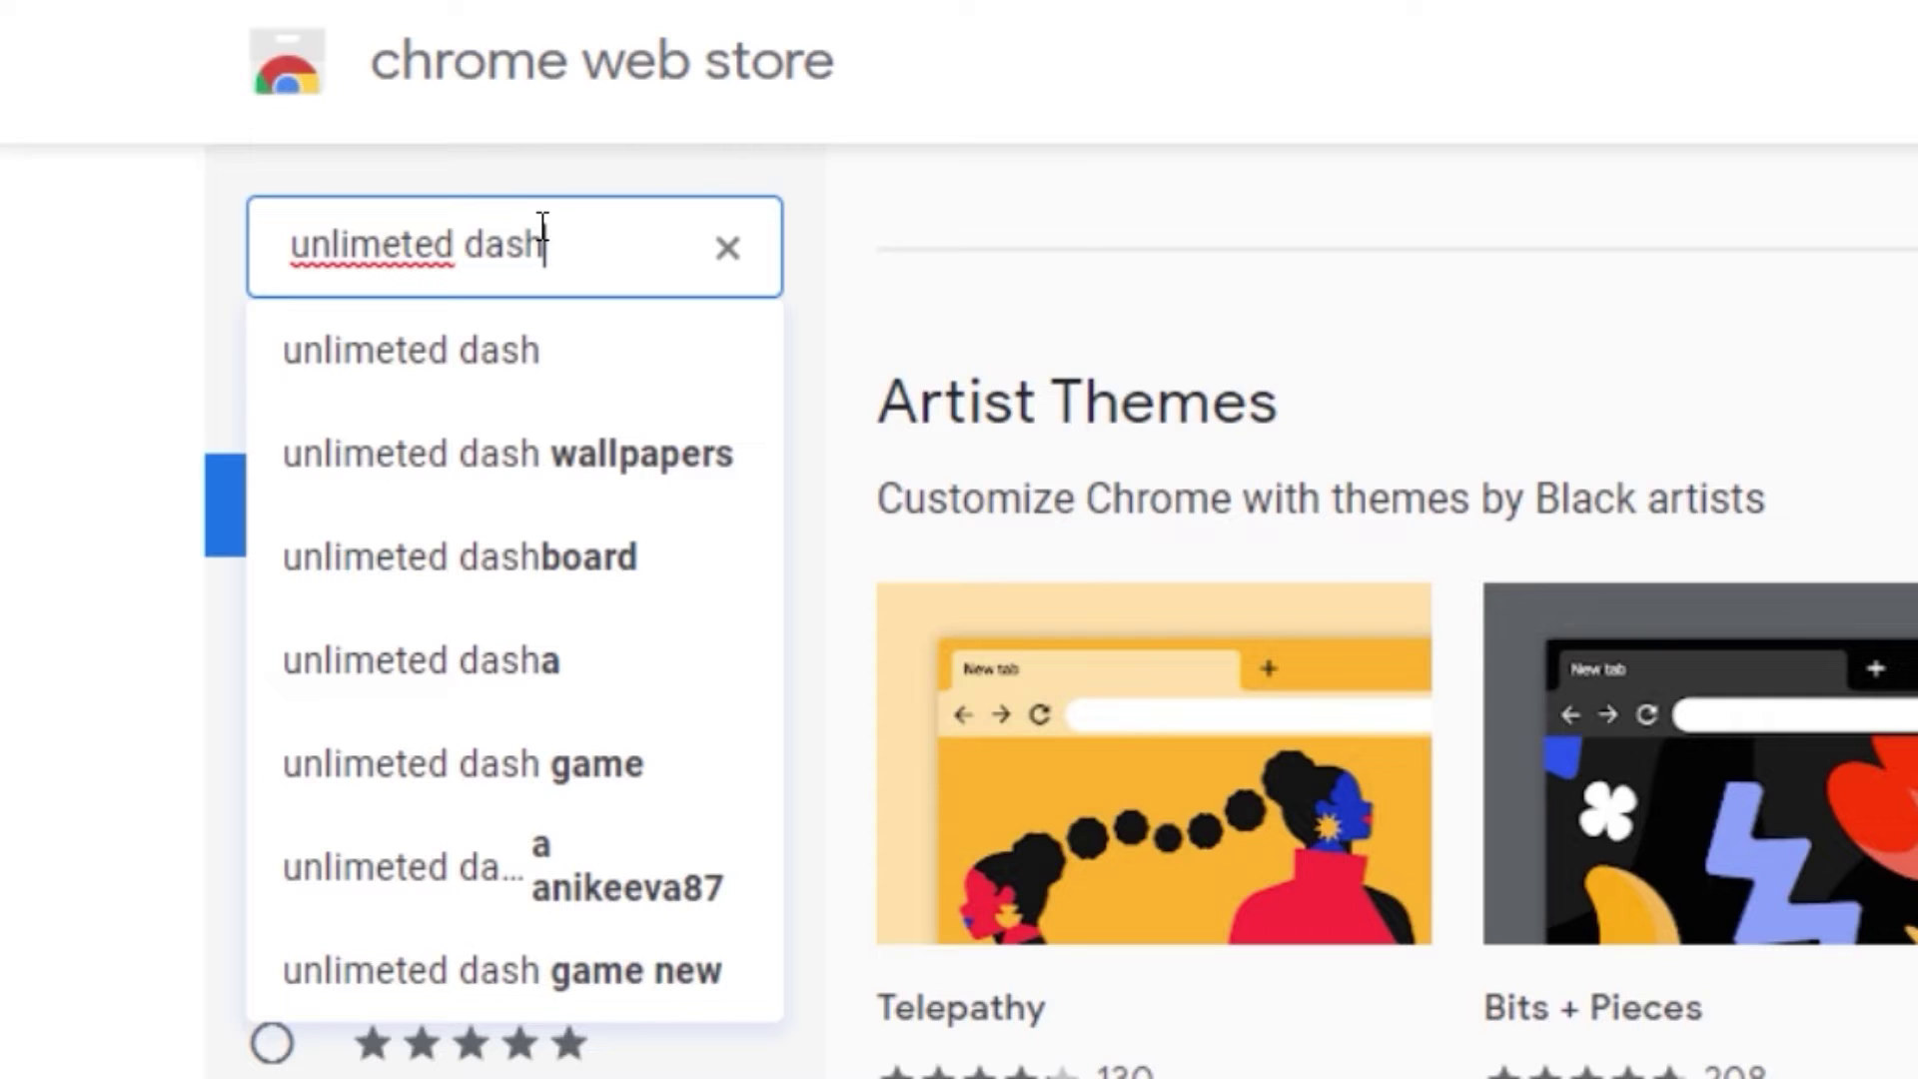
pyautogui.click(531, 556)
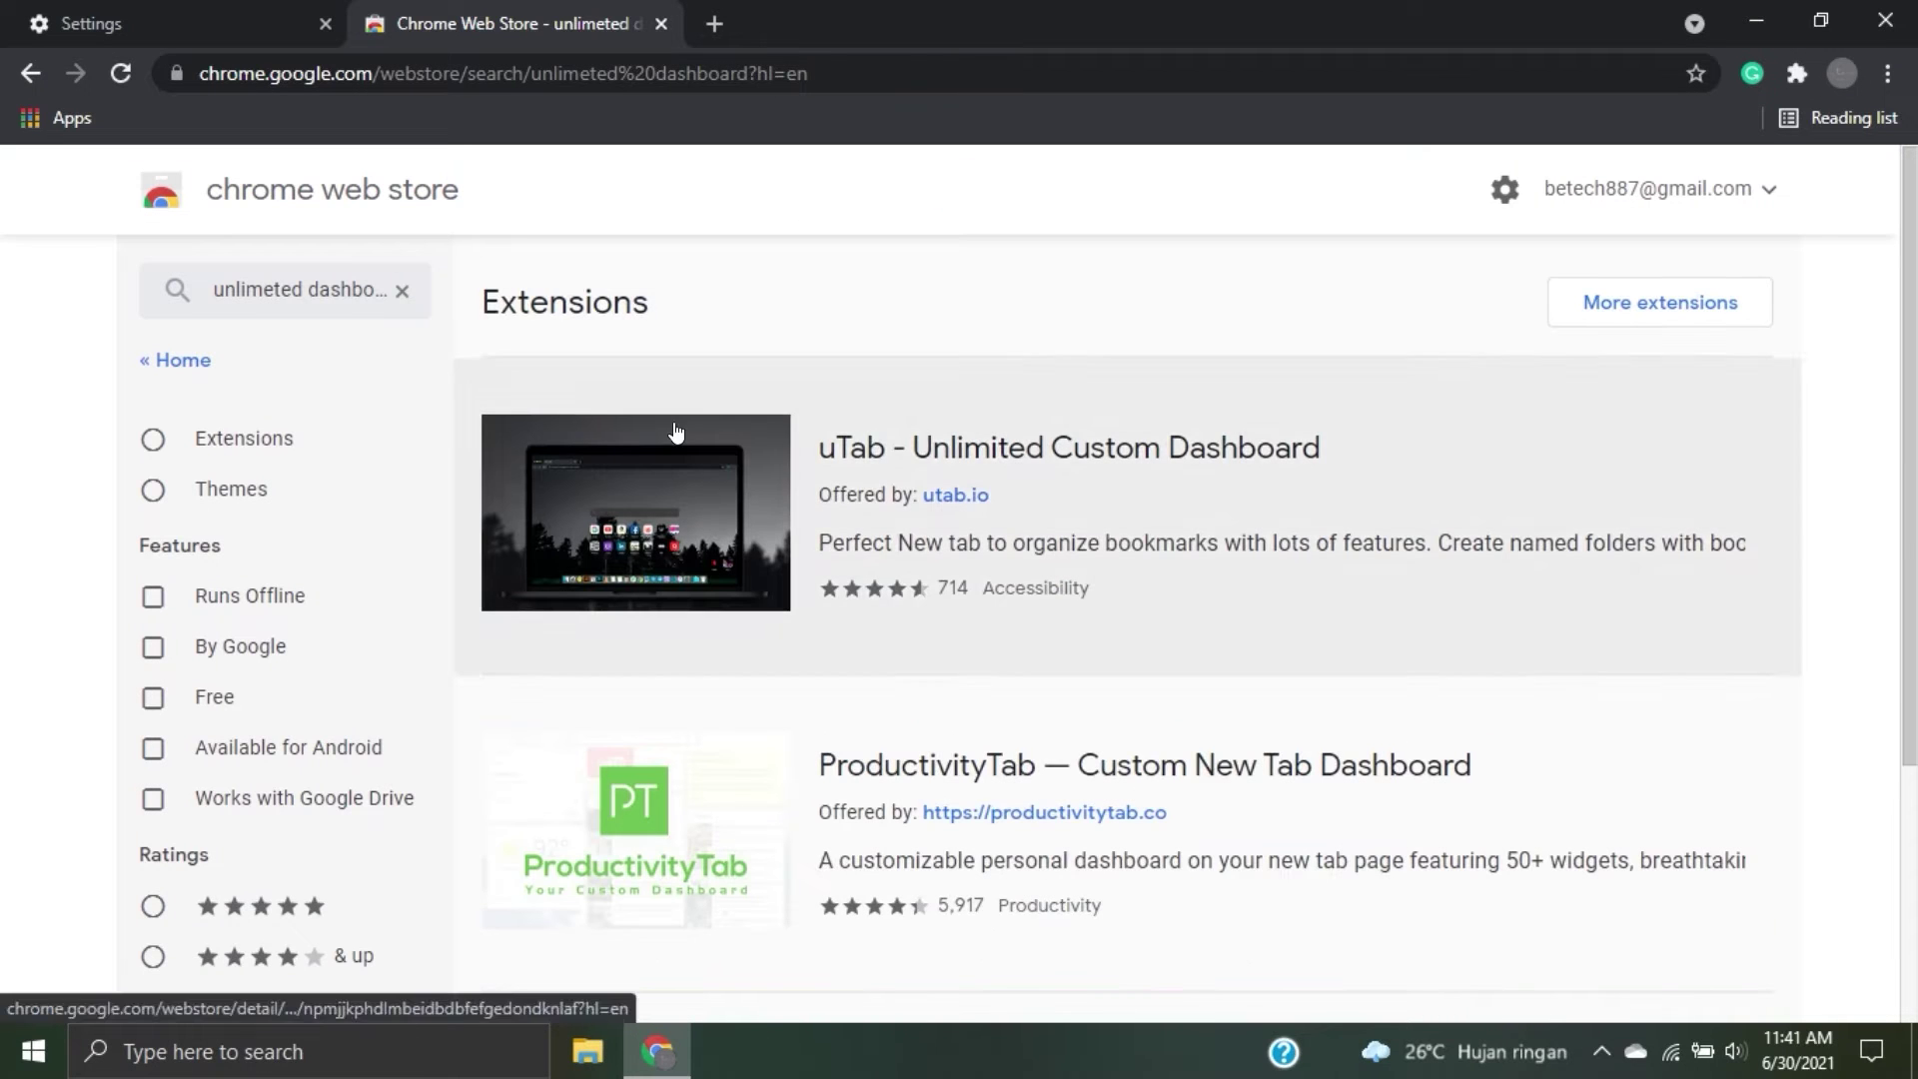
pyautogui.click(677, 482)
# Browse uTab's preview screenshots, including Flexible Bookmarks Allocation and World Clock.
pyautogui.scroll(-3, 678, 487)
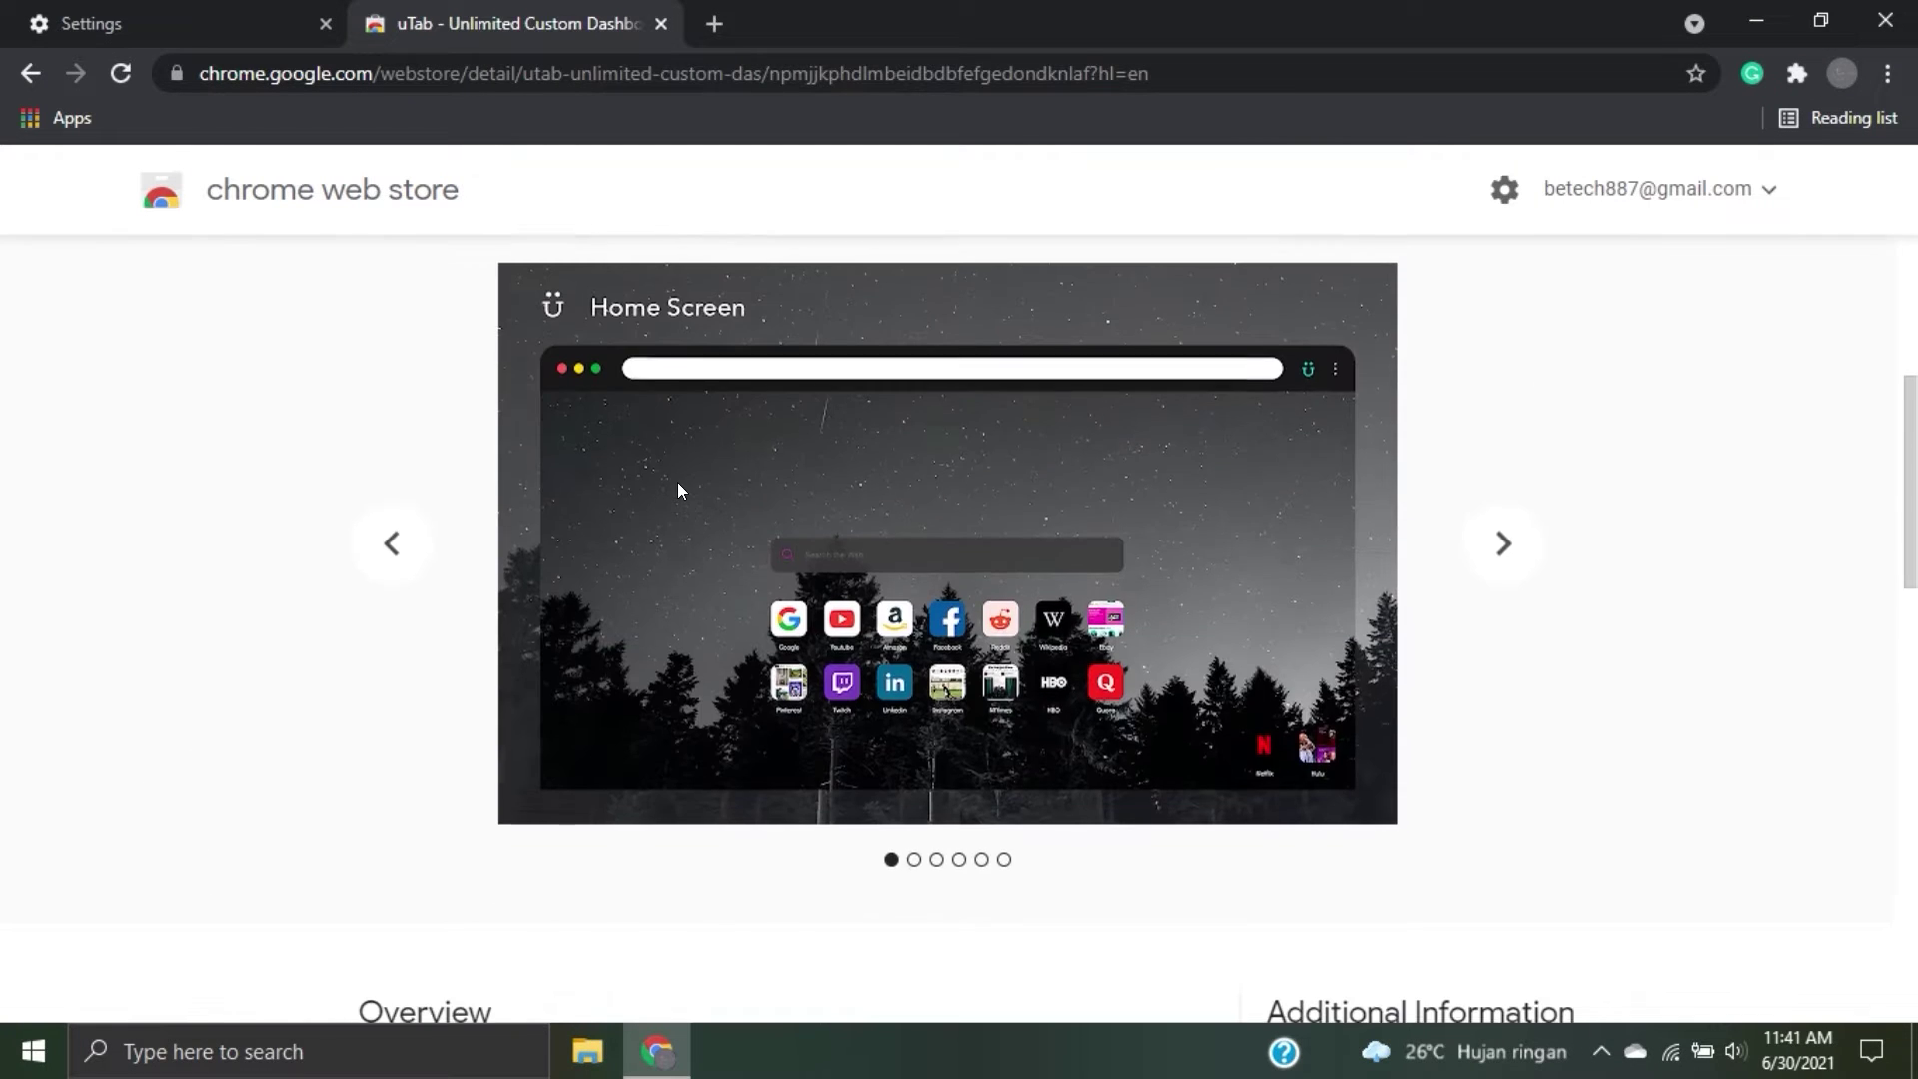
pyautogui.click(1483, 535)
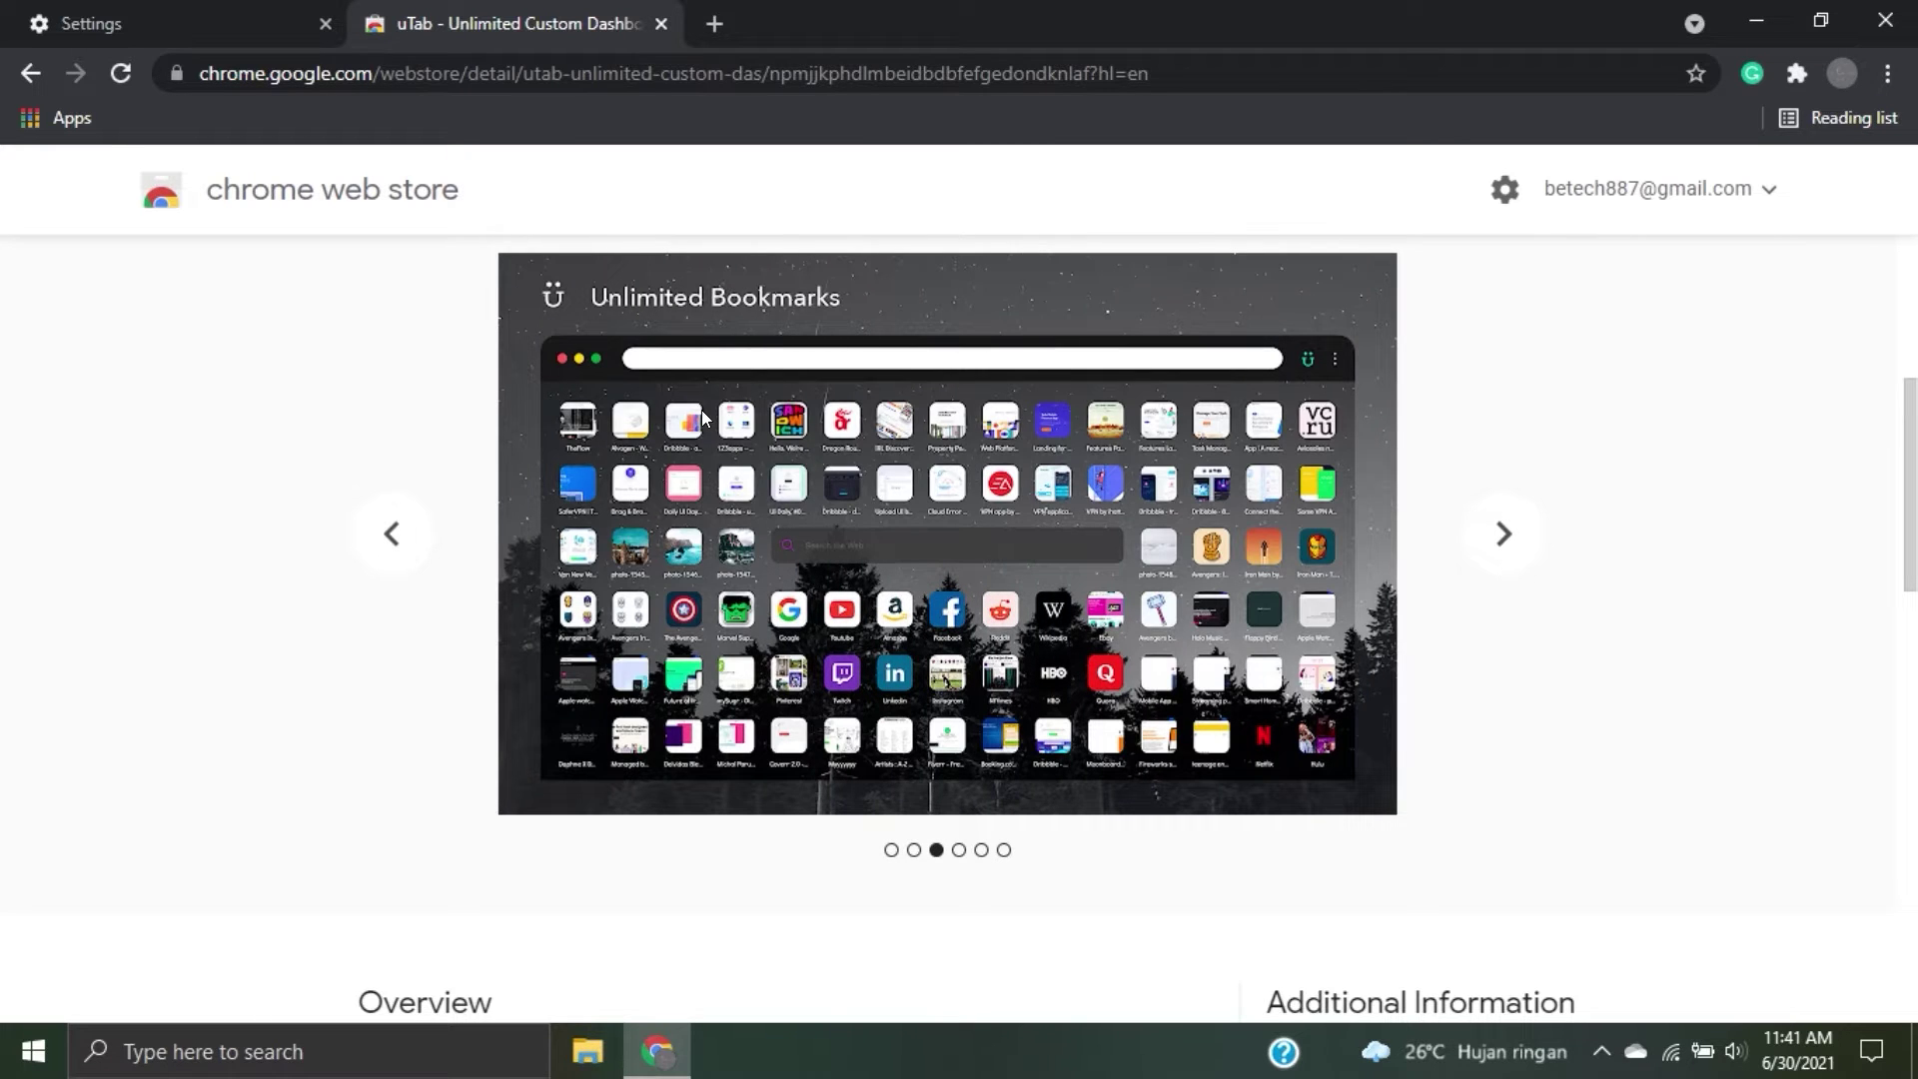
pyautogui.click(1487, 552)
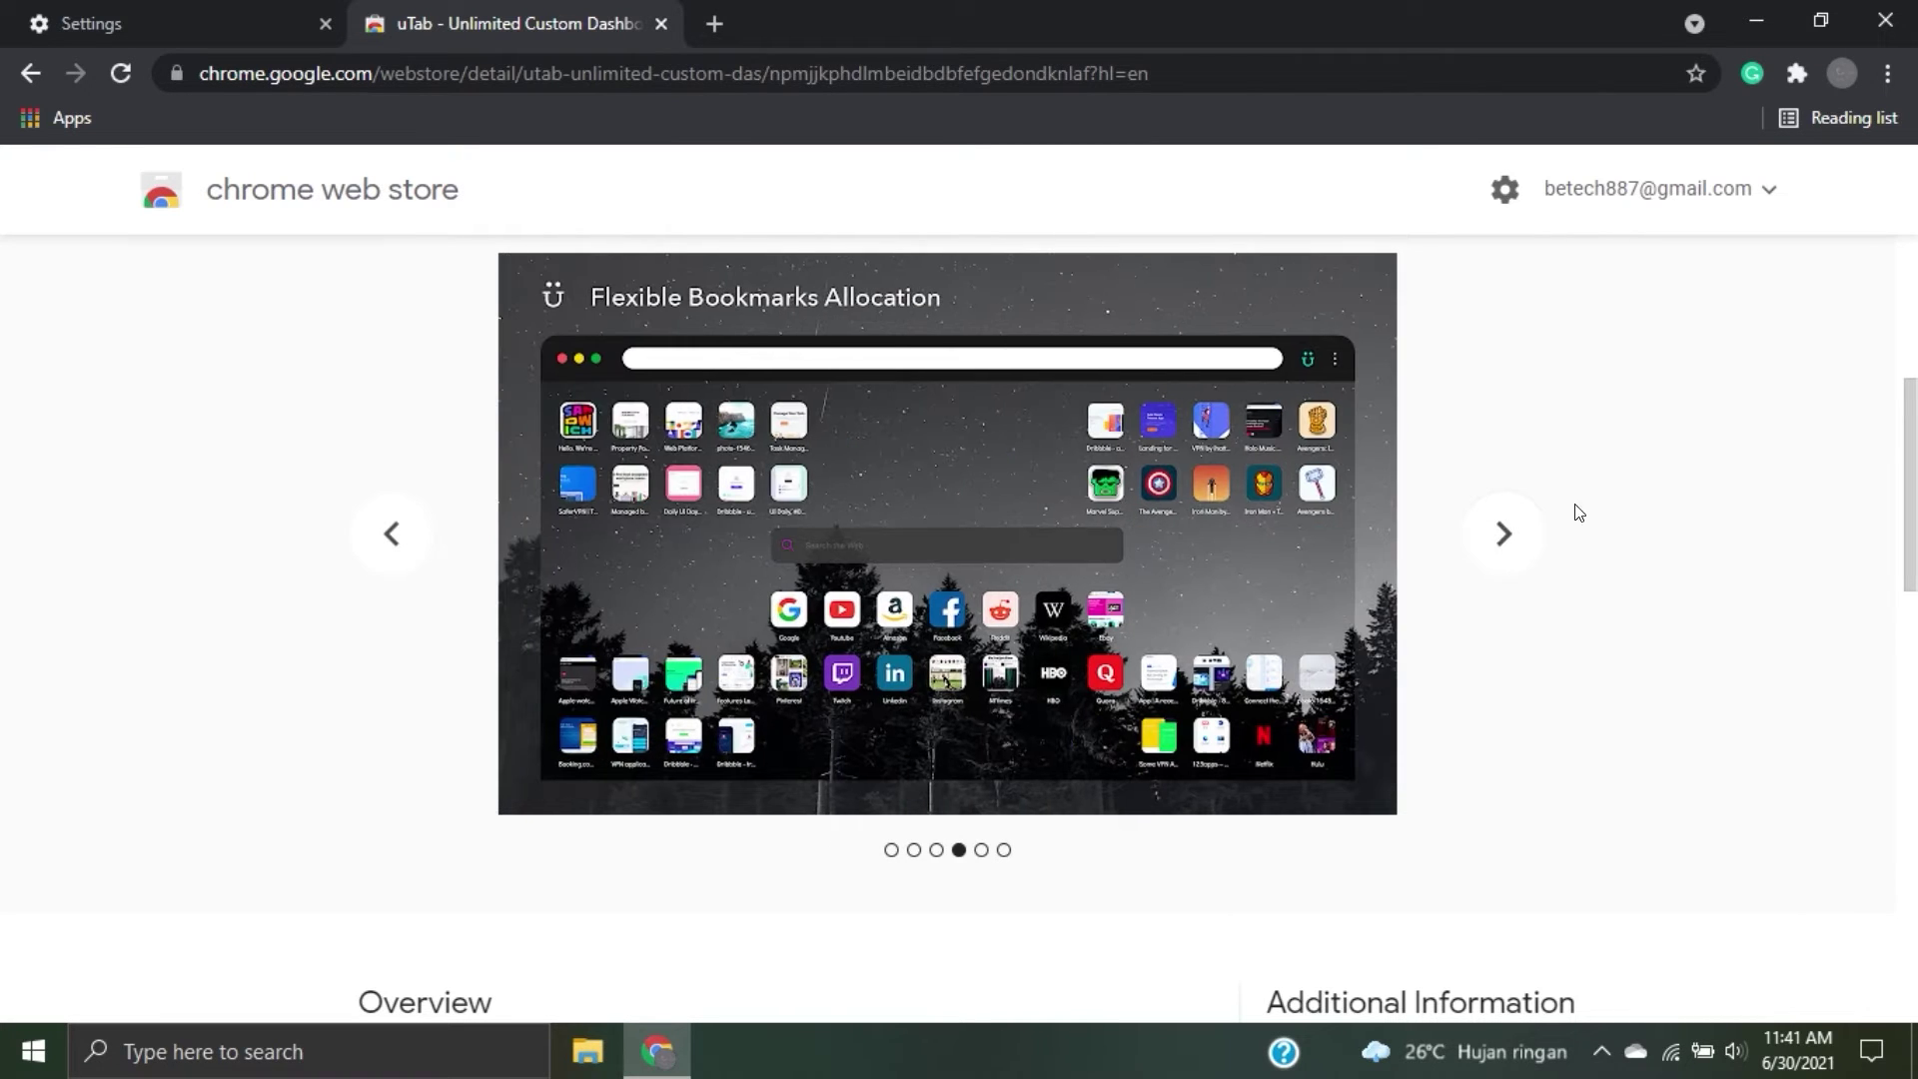
pyautogui.click(1498, 532)
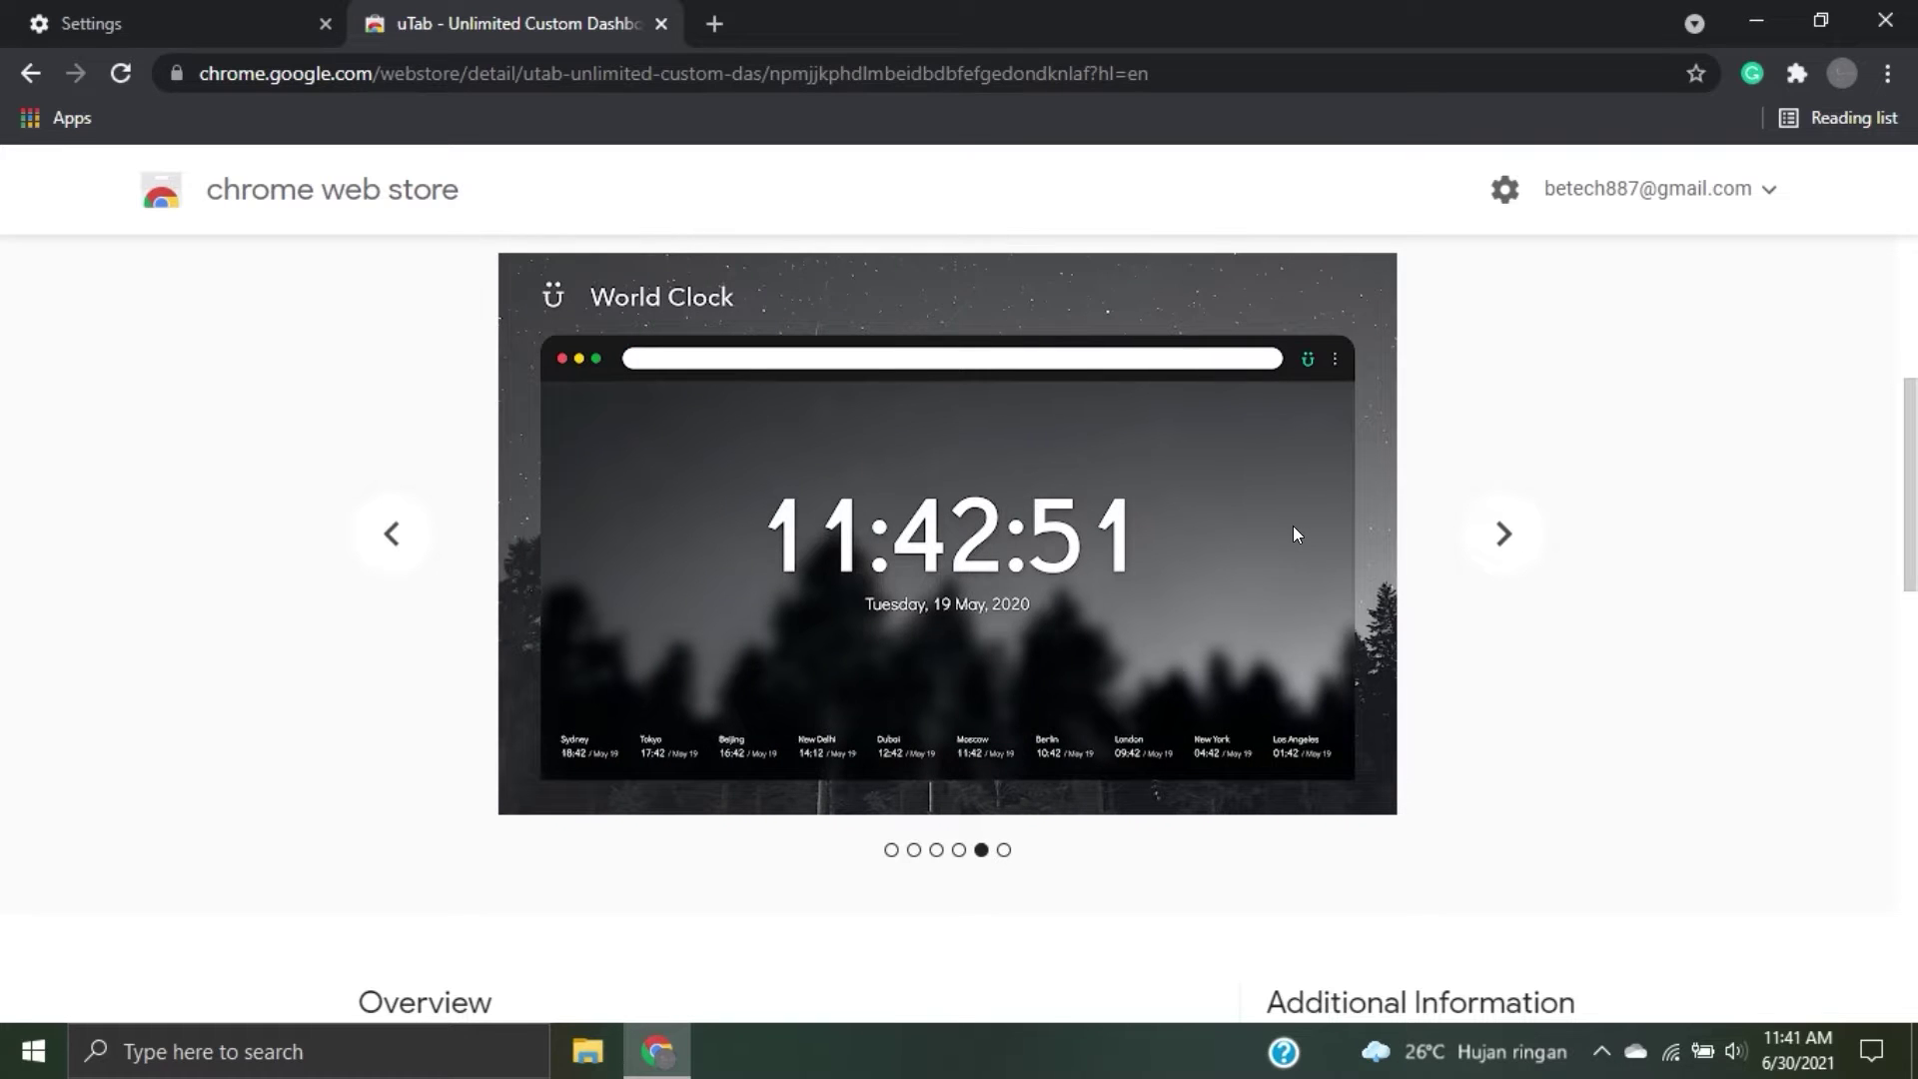
pyautogui.click(1506, 540)
pyautogui.scroll(5, 1515, 552)
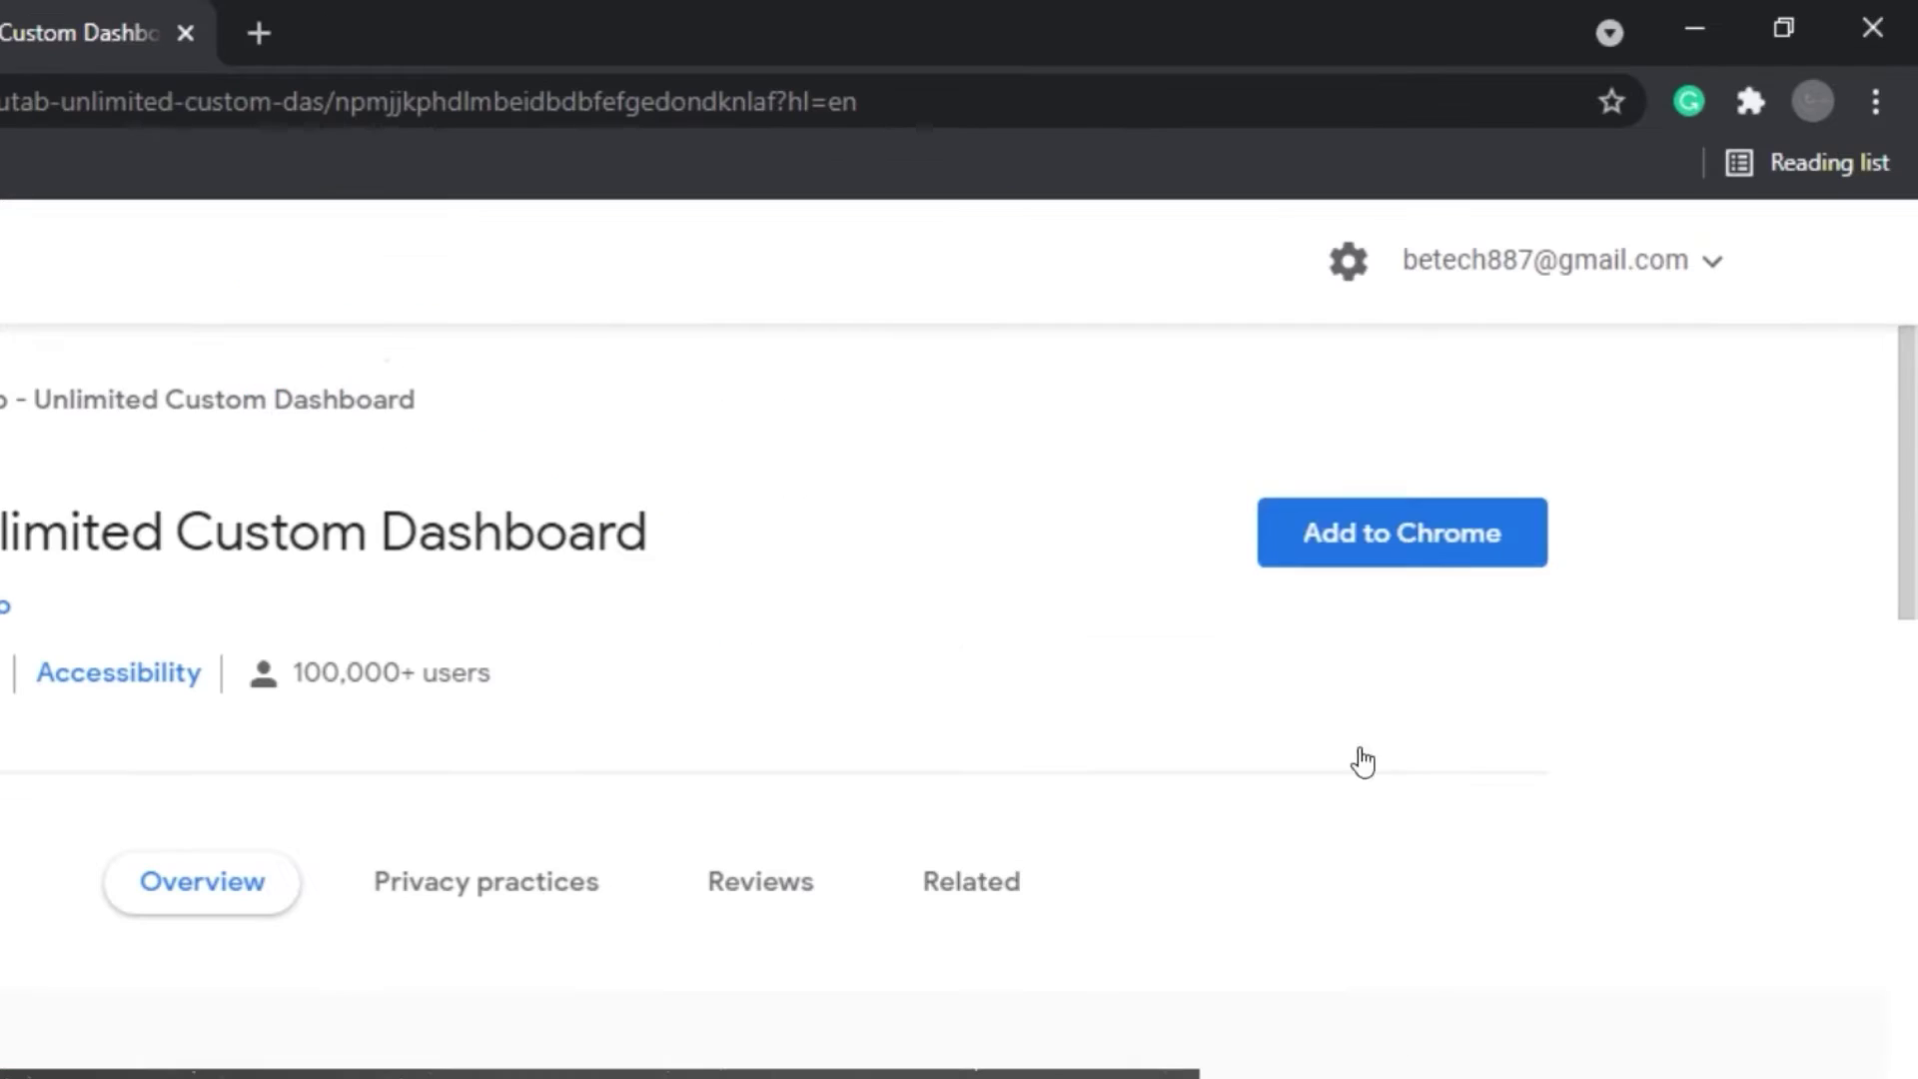
# Add uTab to Chrome, dismiss its welcome message and close the store tab.
pyautogui.click(1554, 397)
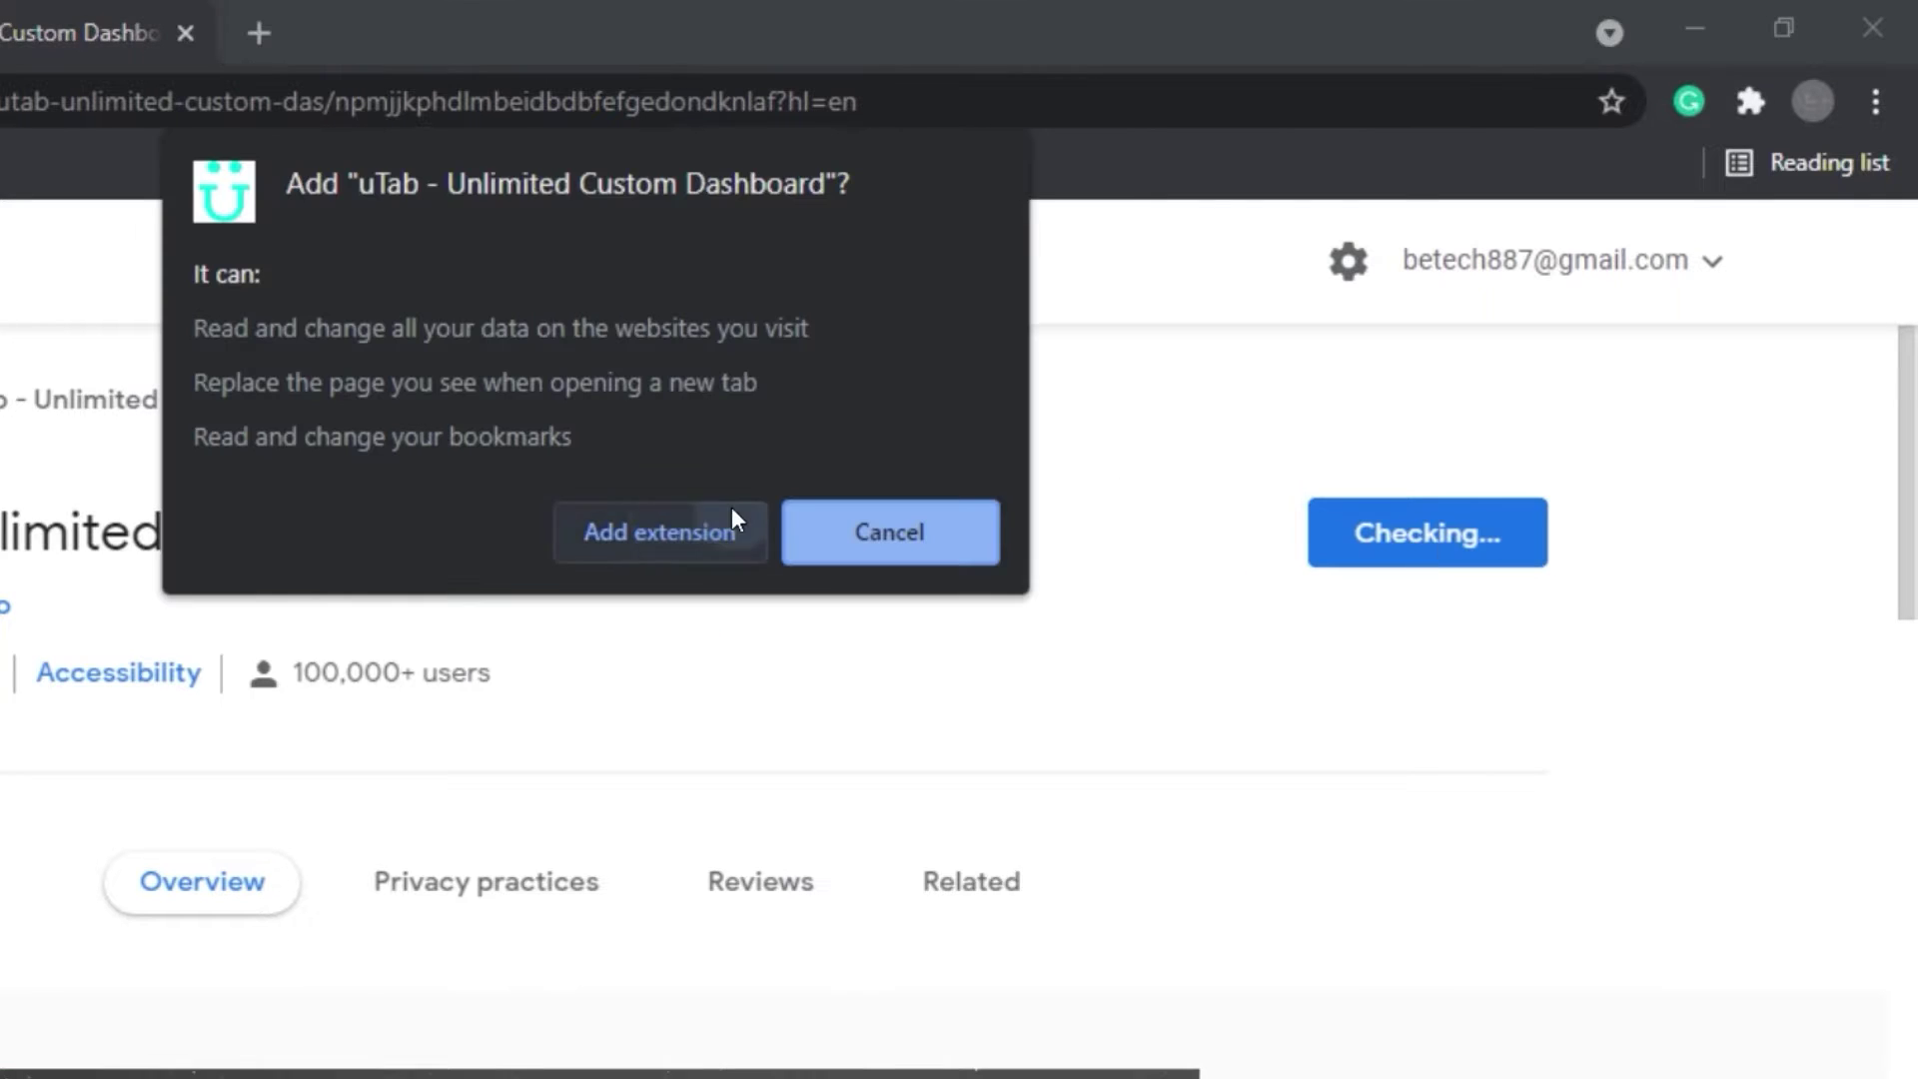
pyautogui.click(733, 515)
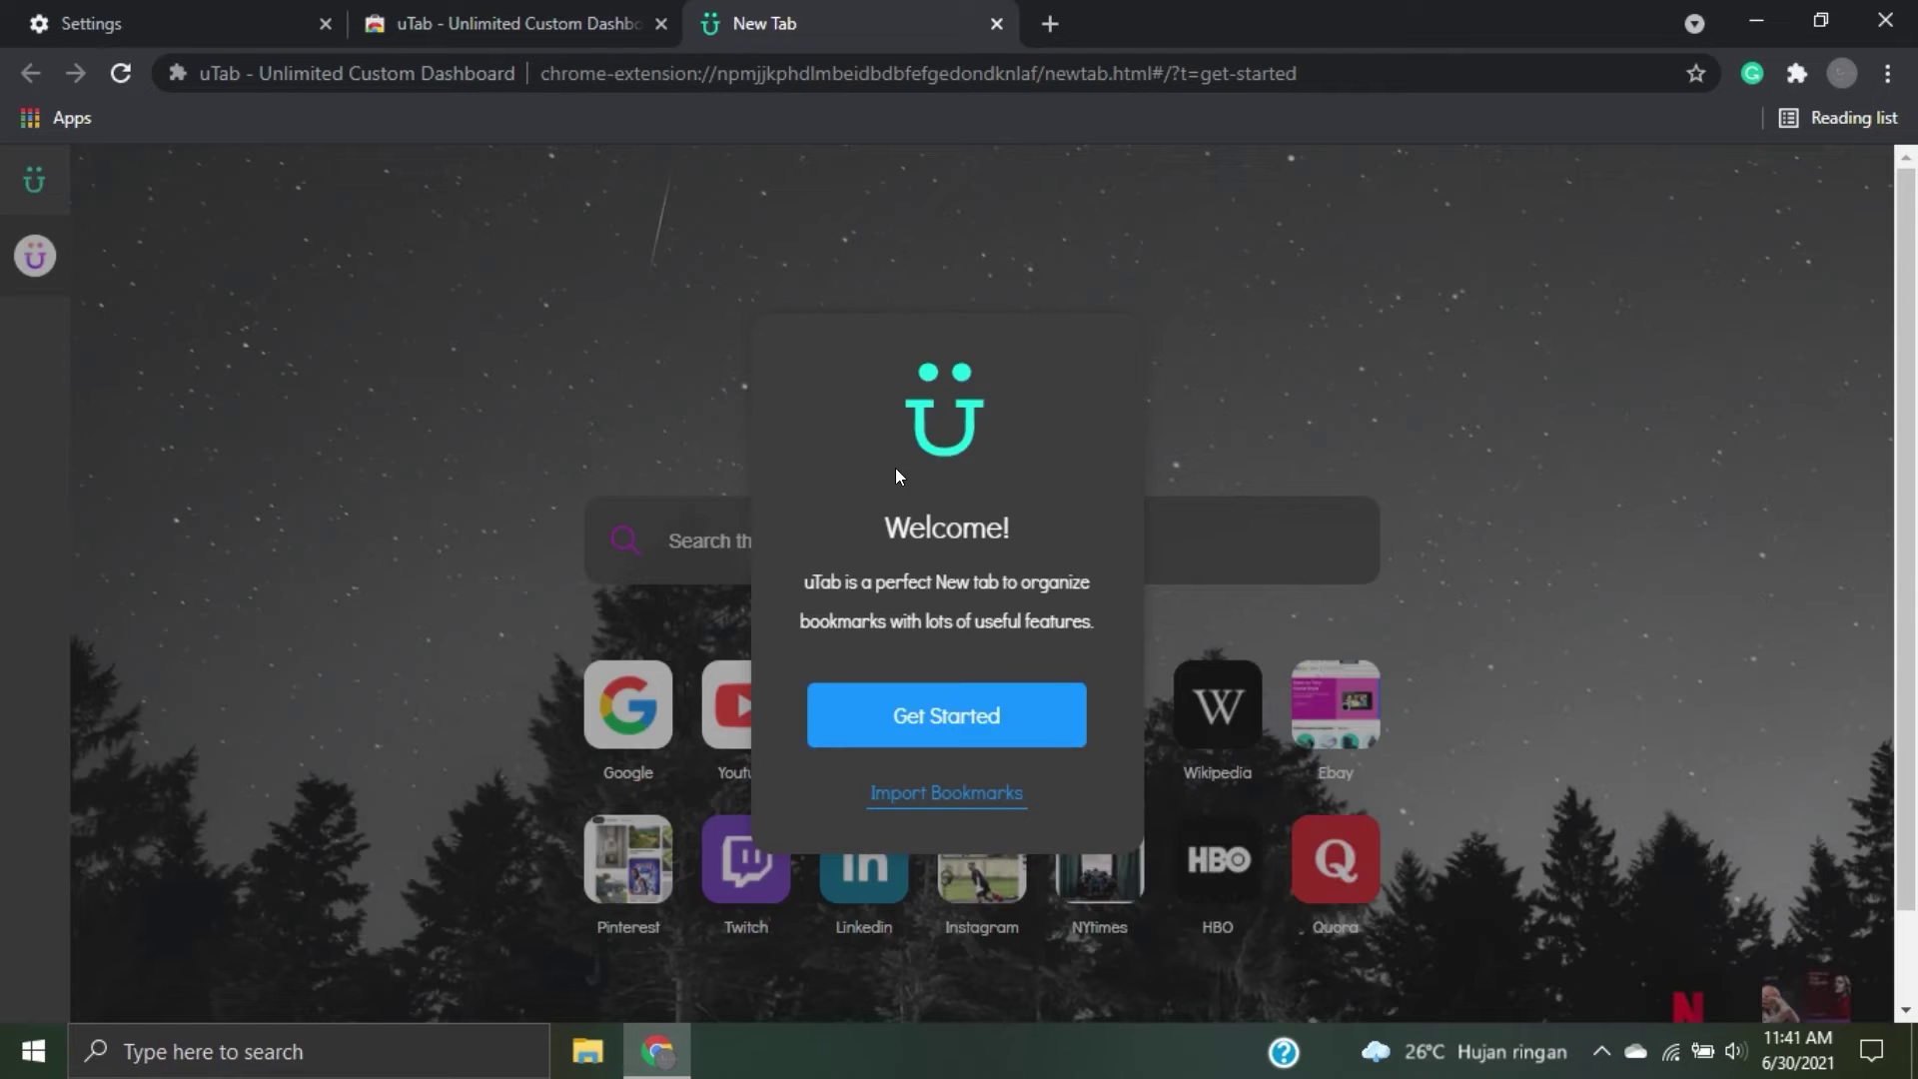
pyautogui.click(982, 704)
pyautogui.click(660, 22)
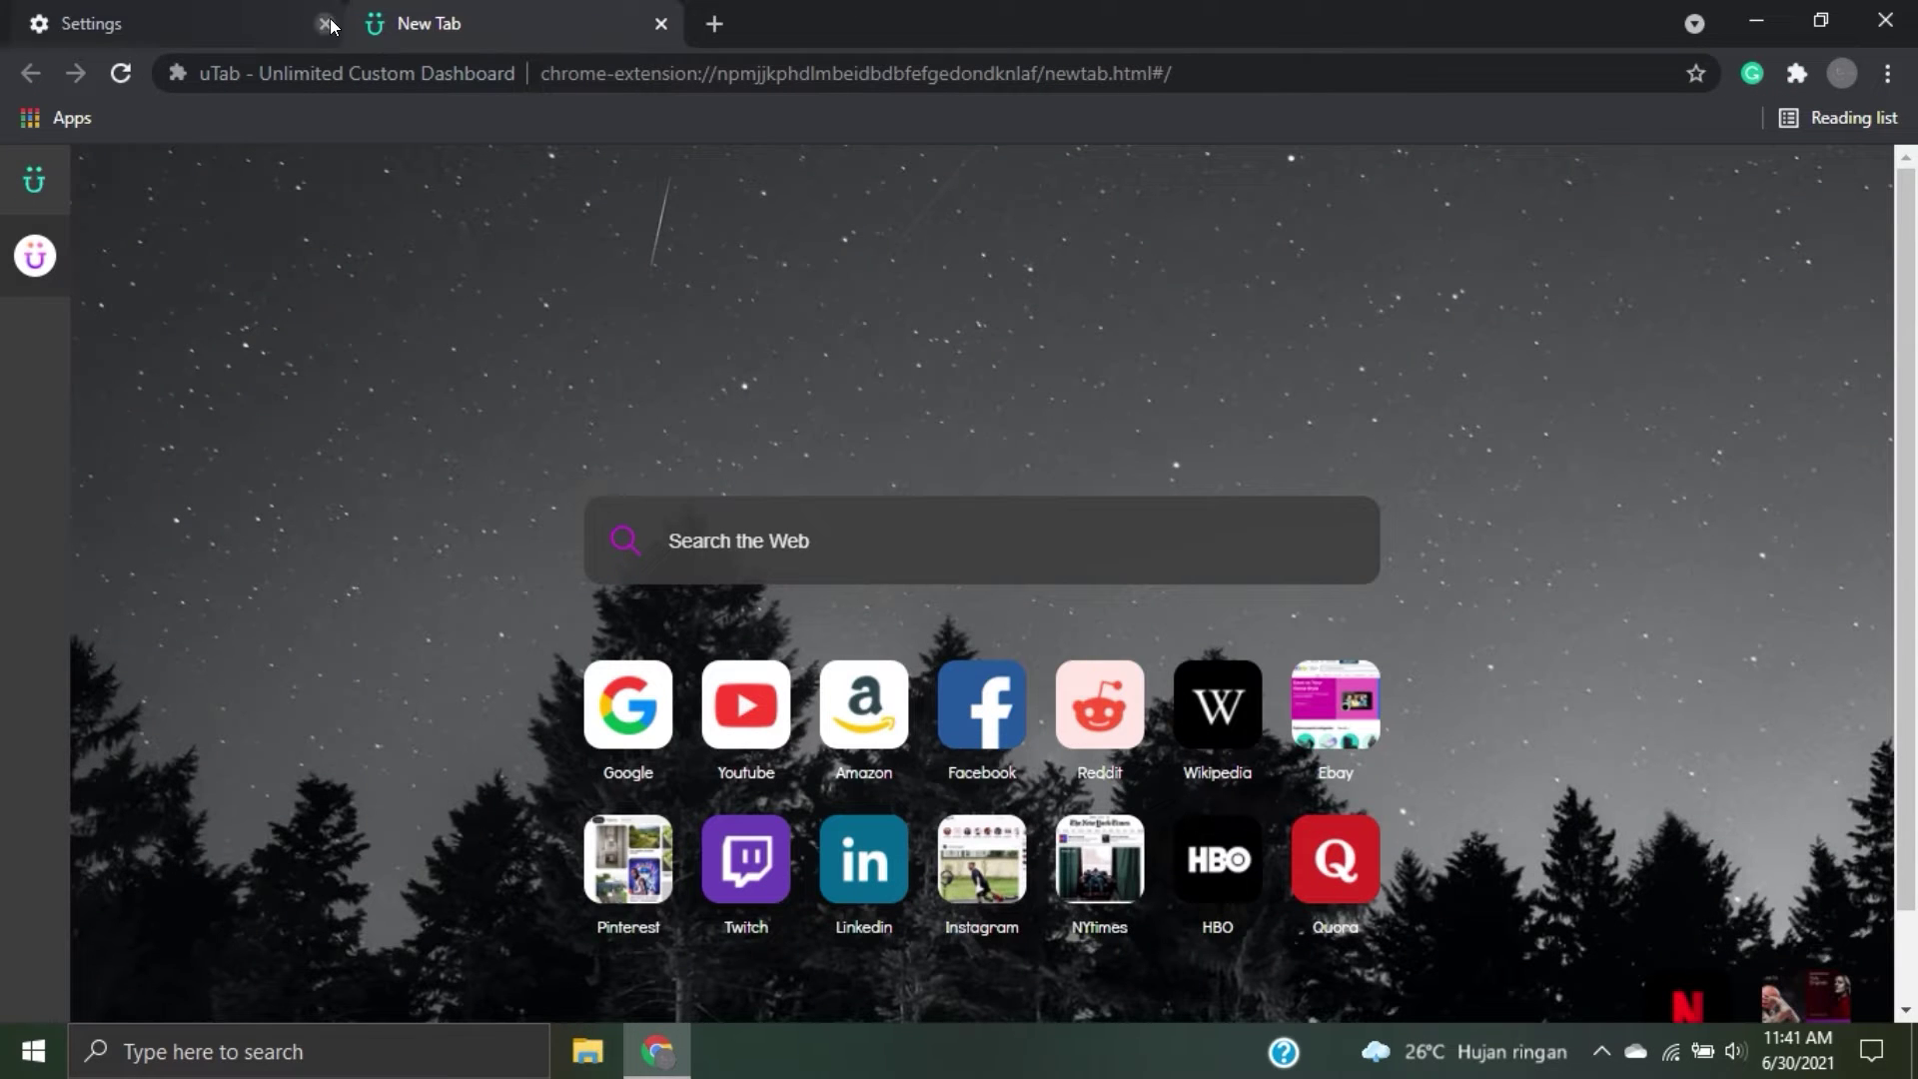
# In uTab General settings, keep English as the language and set the theme to Dark.
pyautogui.click(34, 180)
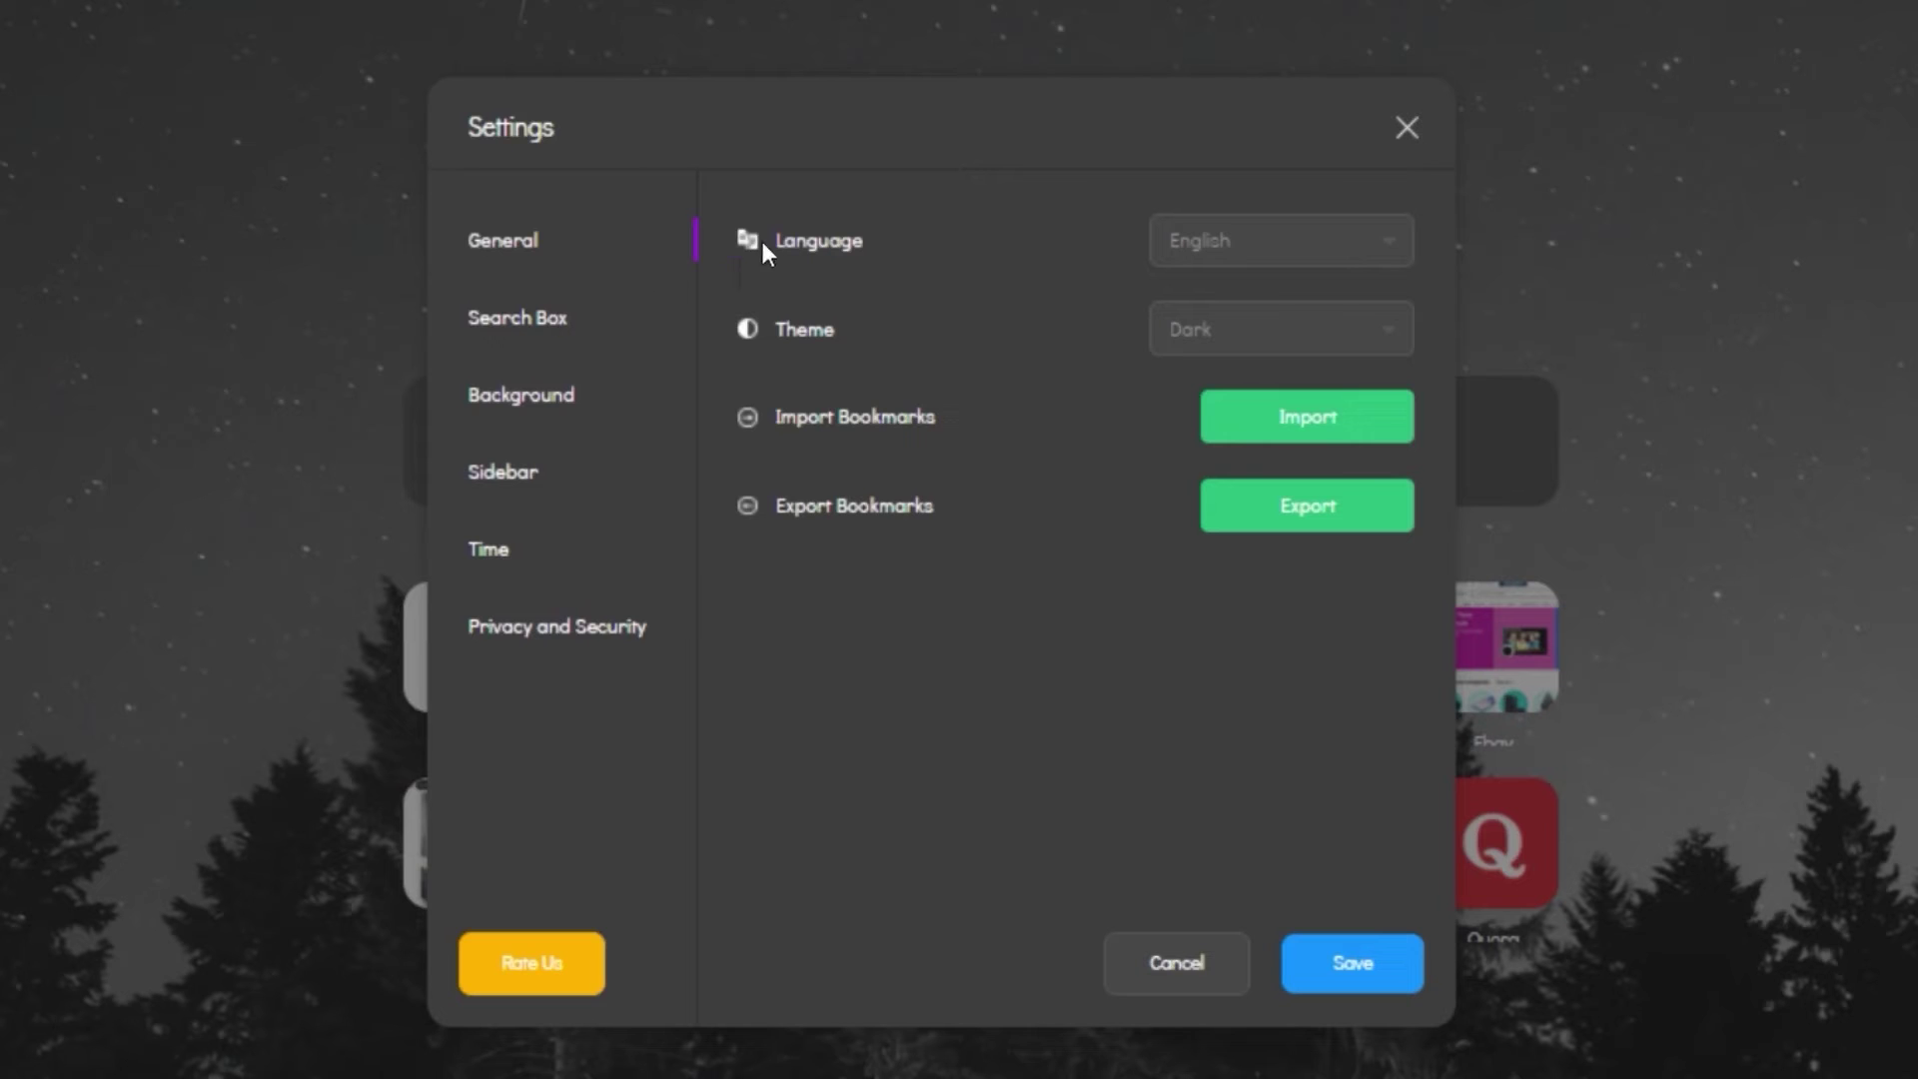
pyautogui.click(1386, 243)
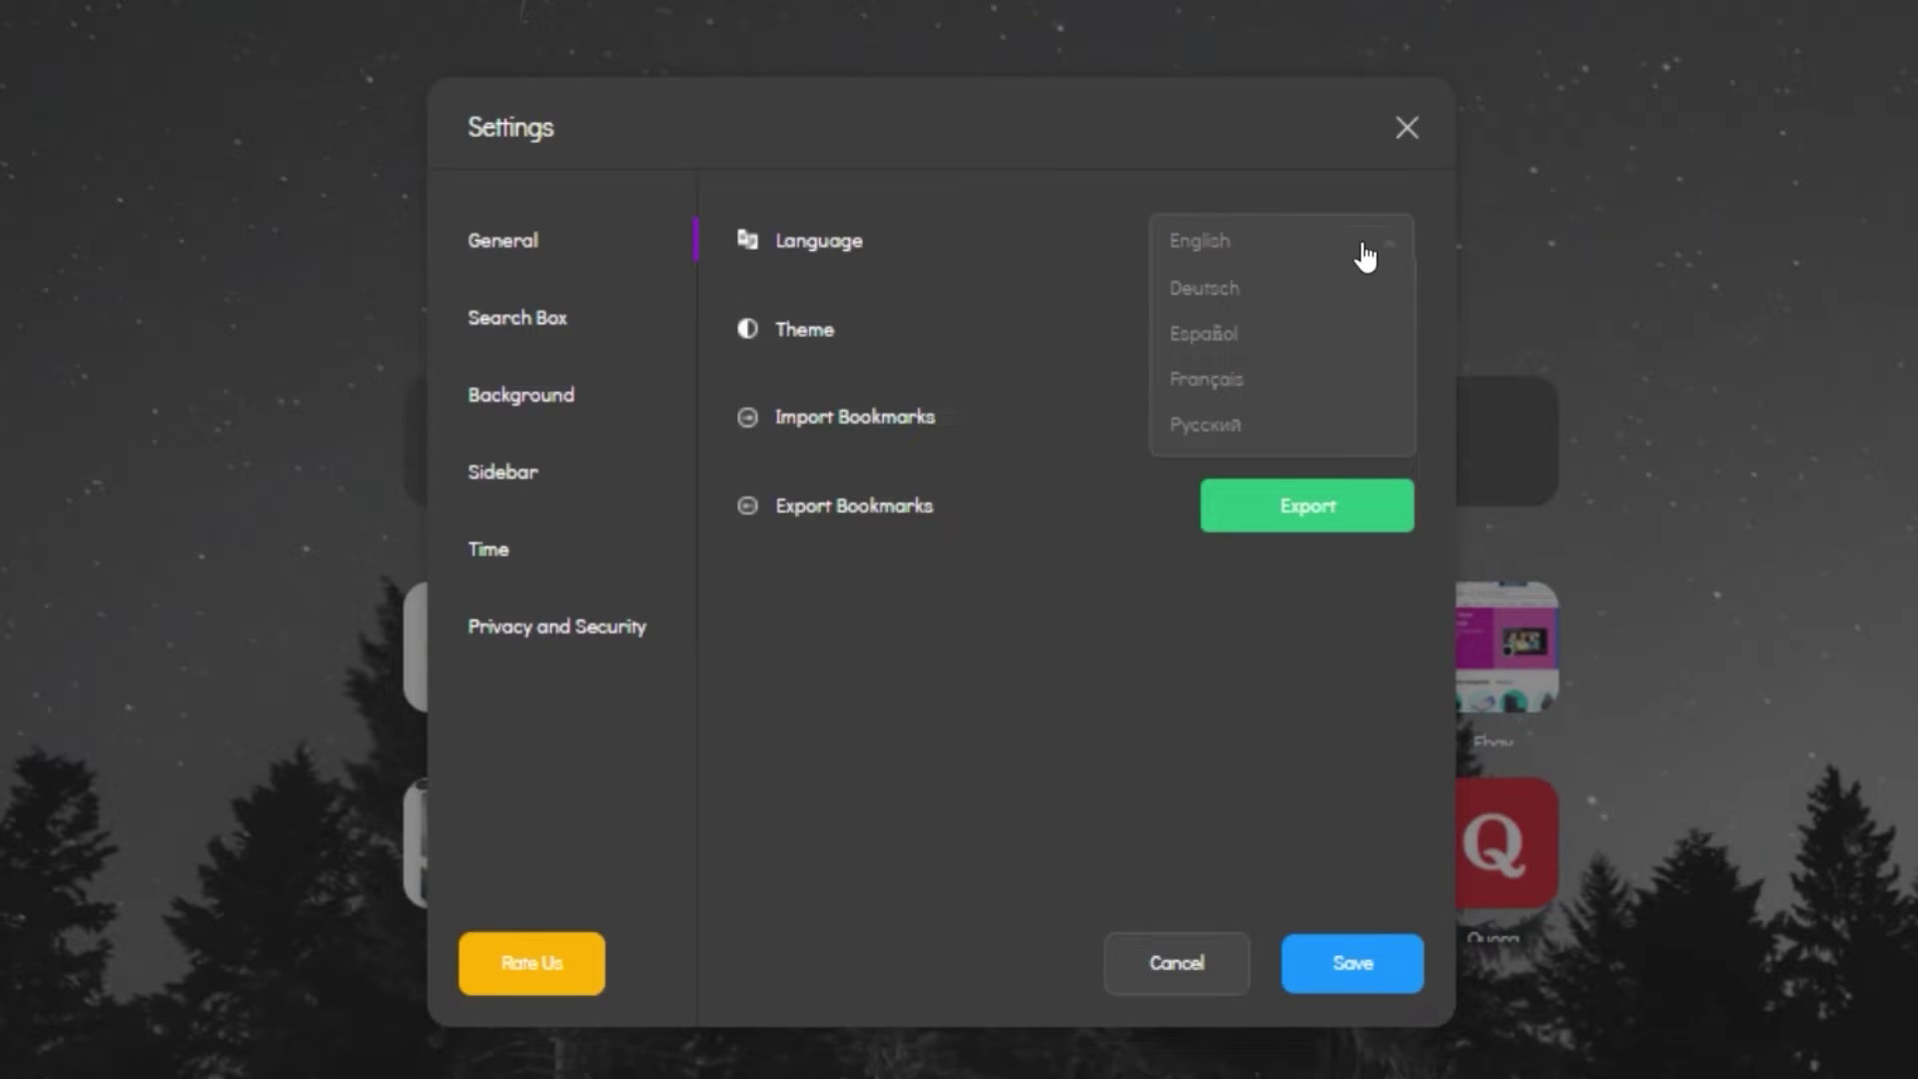
pyautogui.click(1186, 244)
pyautogui.click(1374, 332)
pyautogui.click(1190, 371)
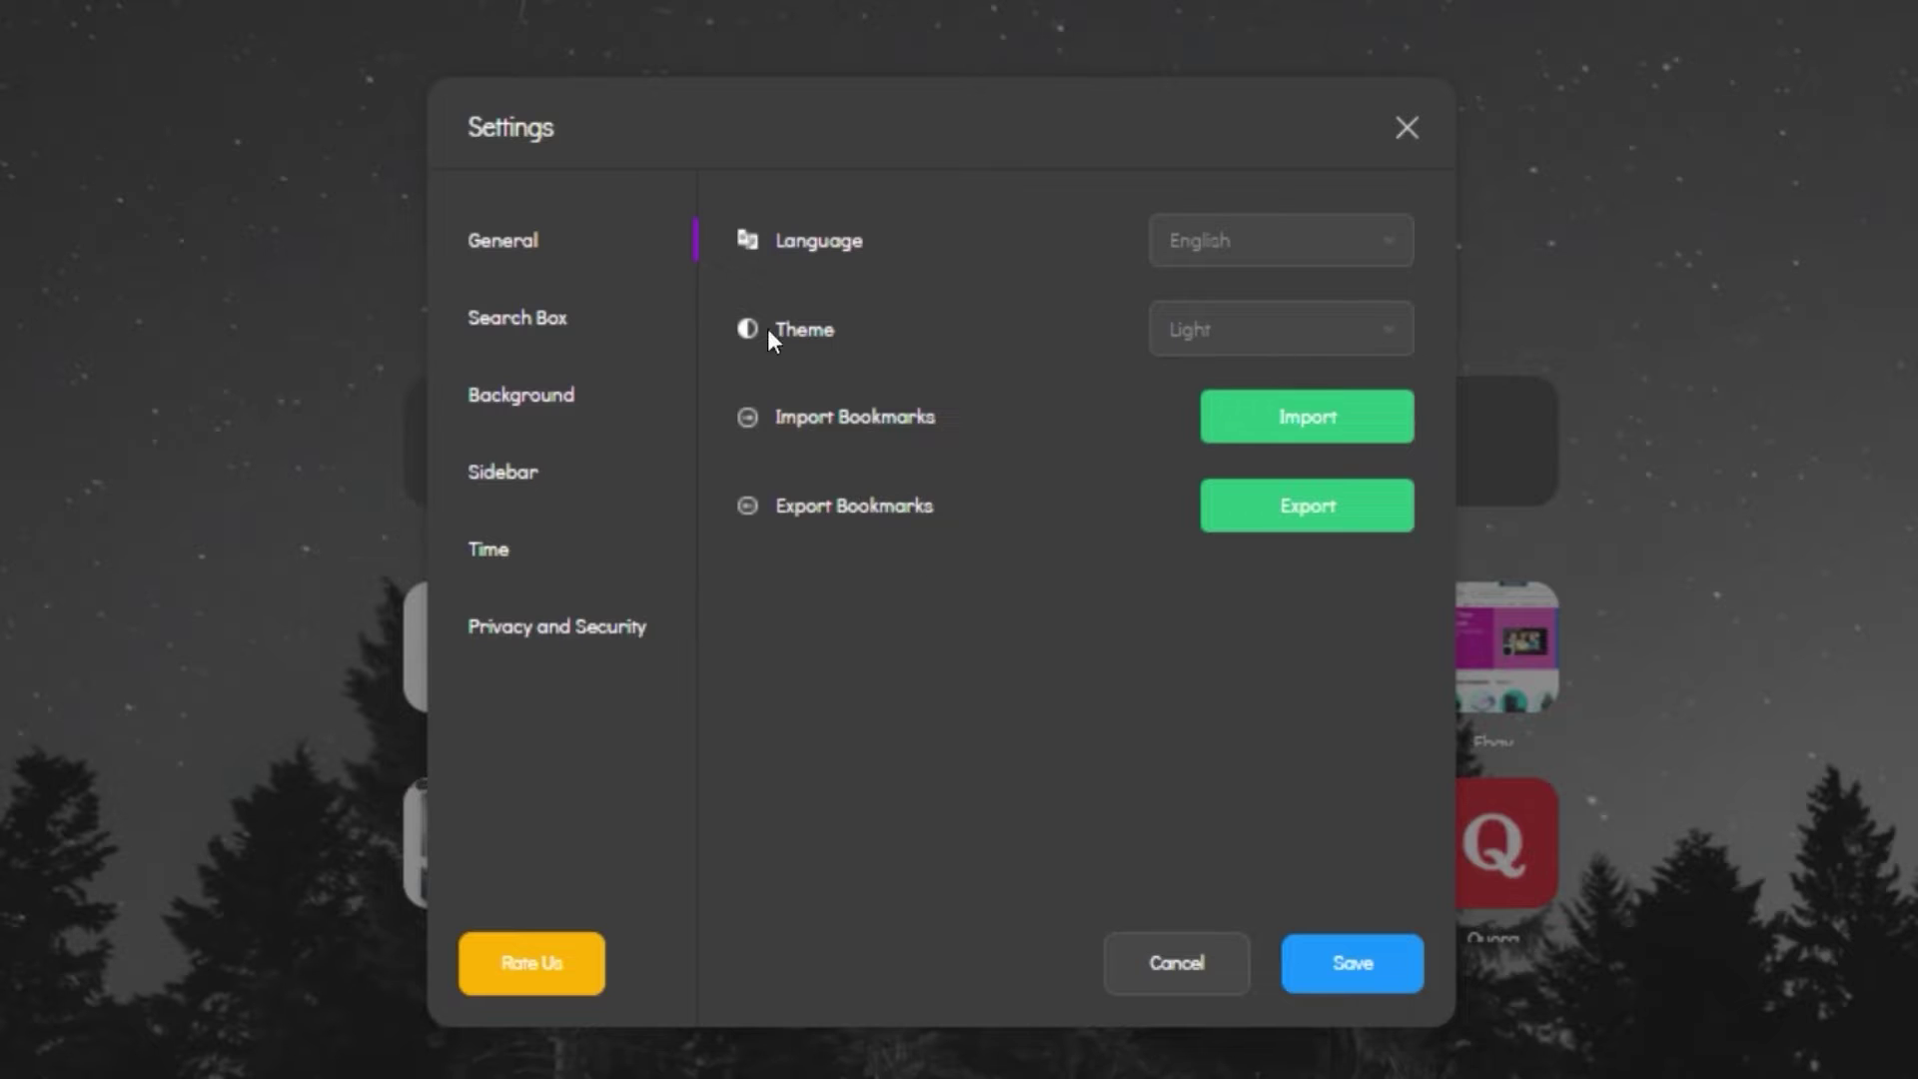
pyautogui.click(1343, 984)
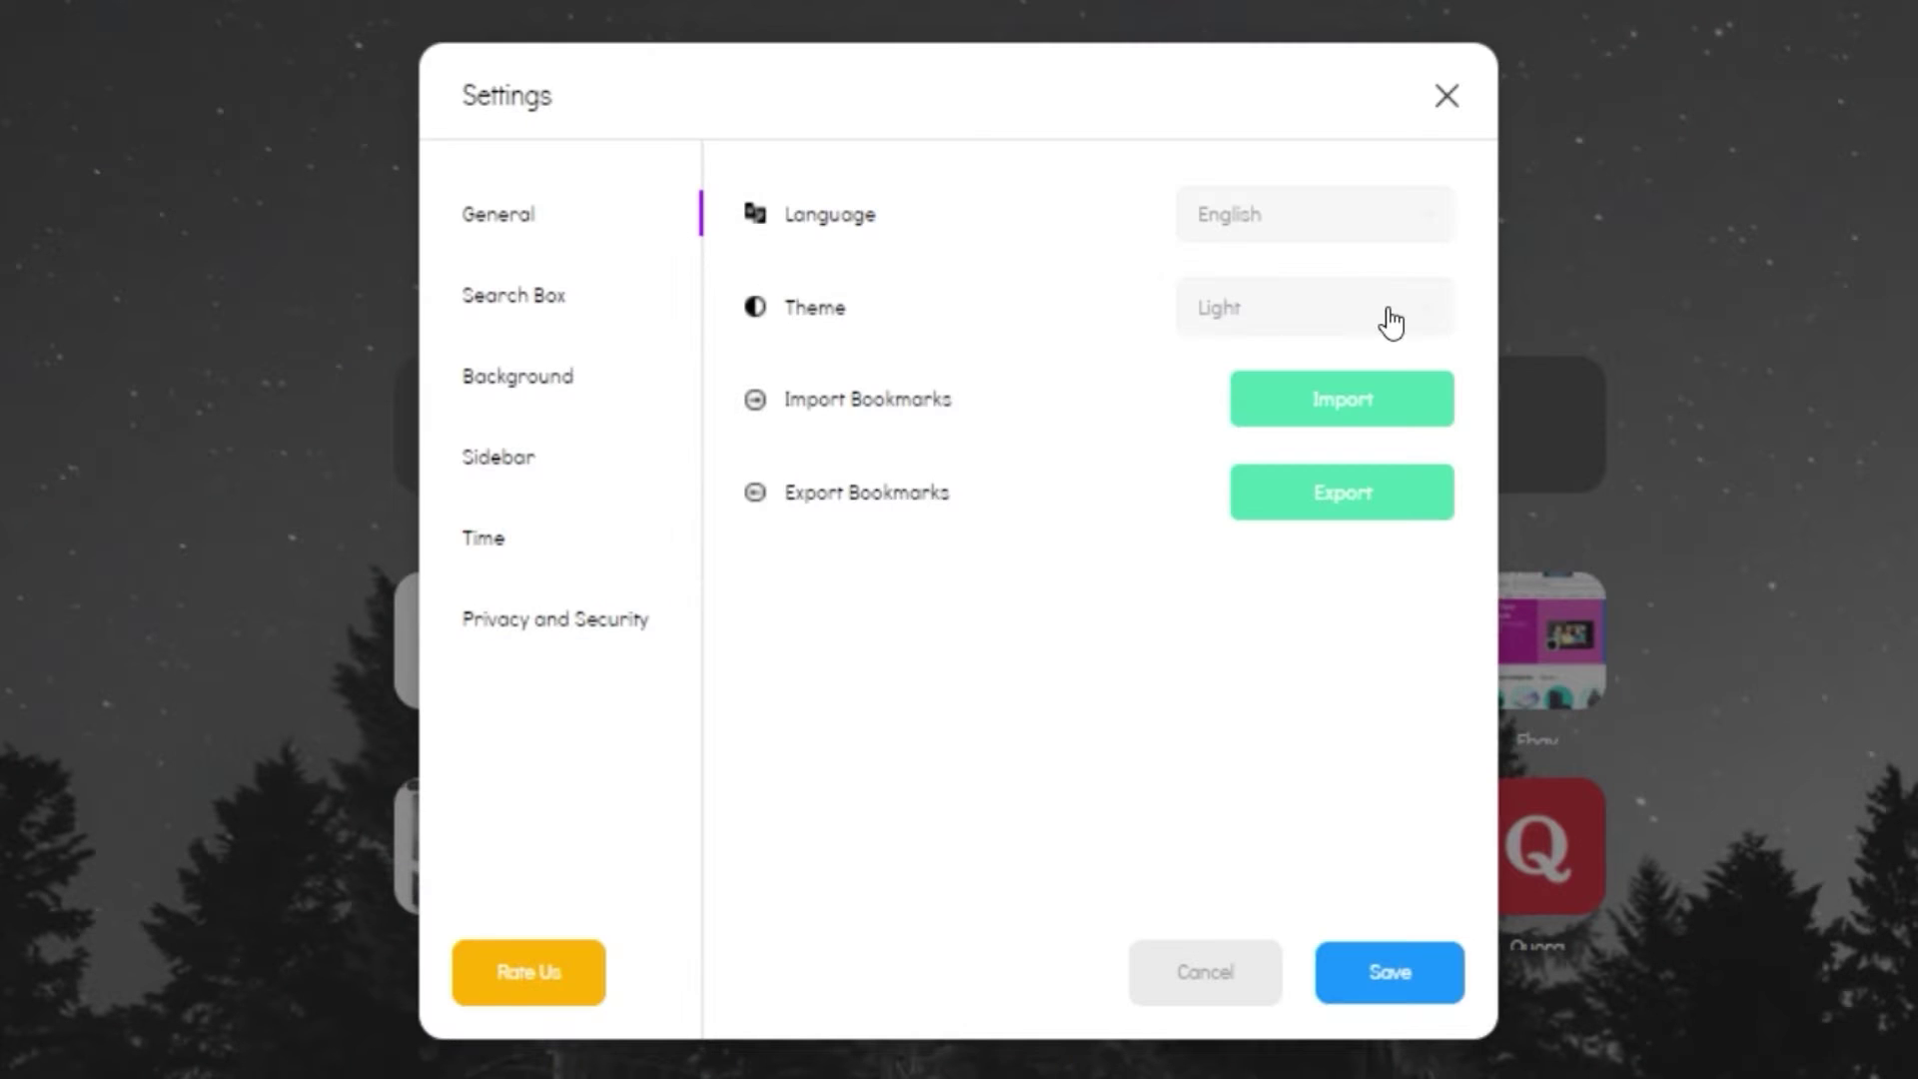
pyautogui.click(1390, 322)
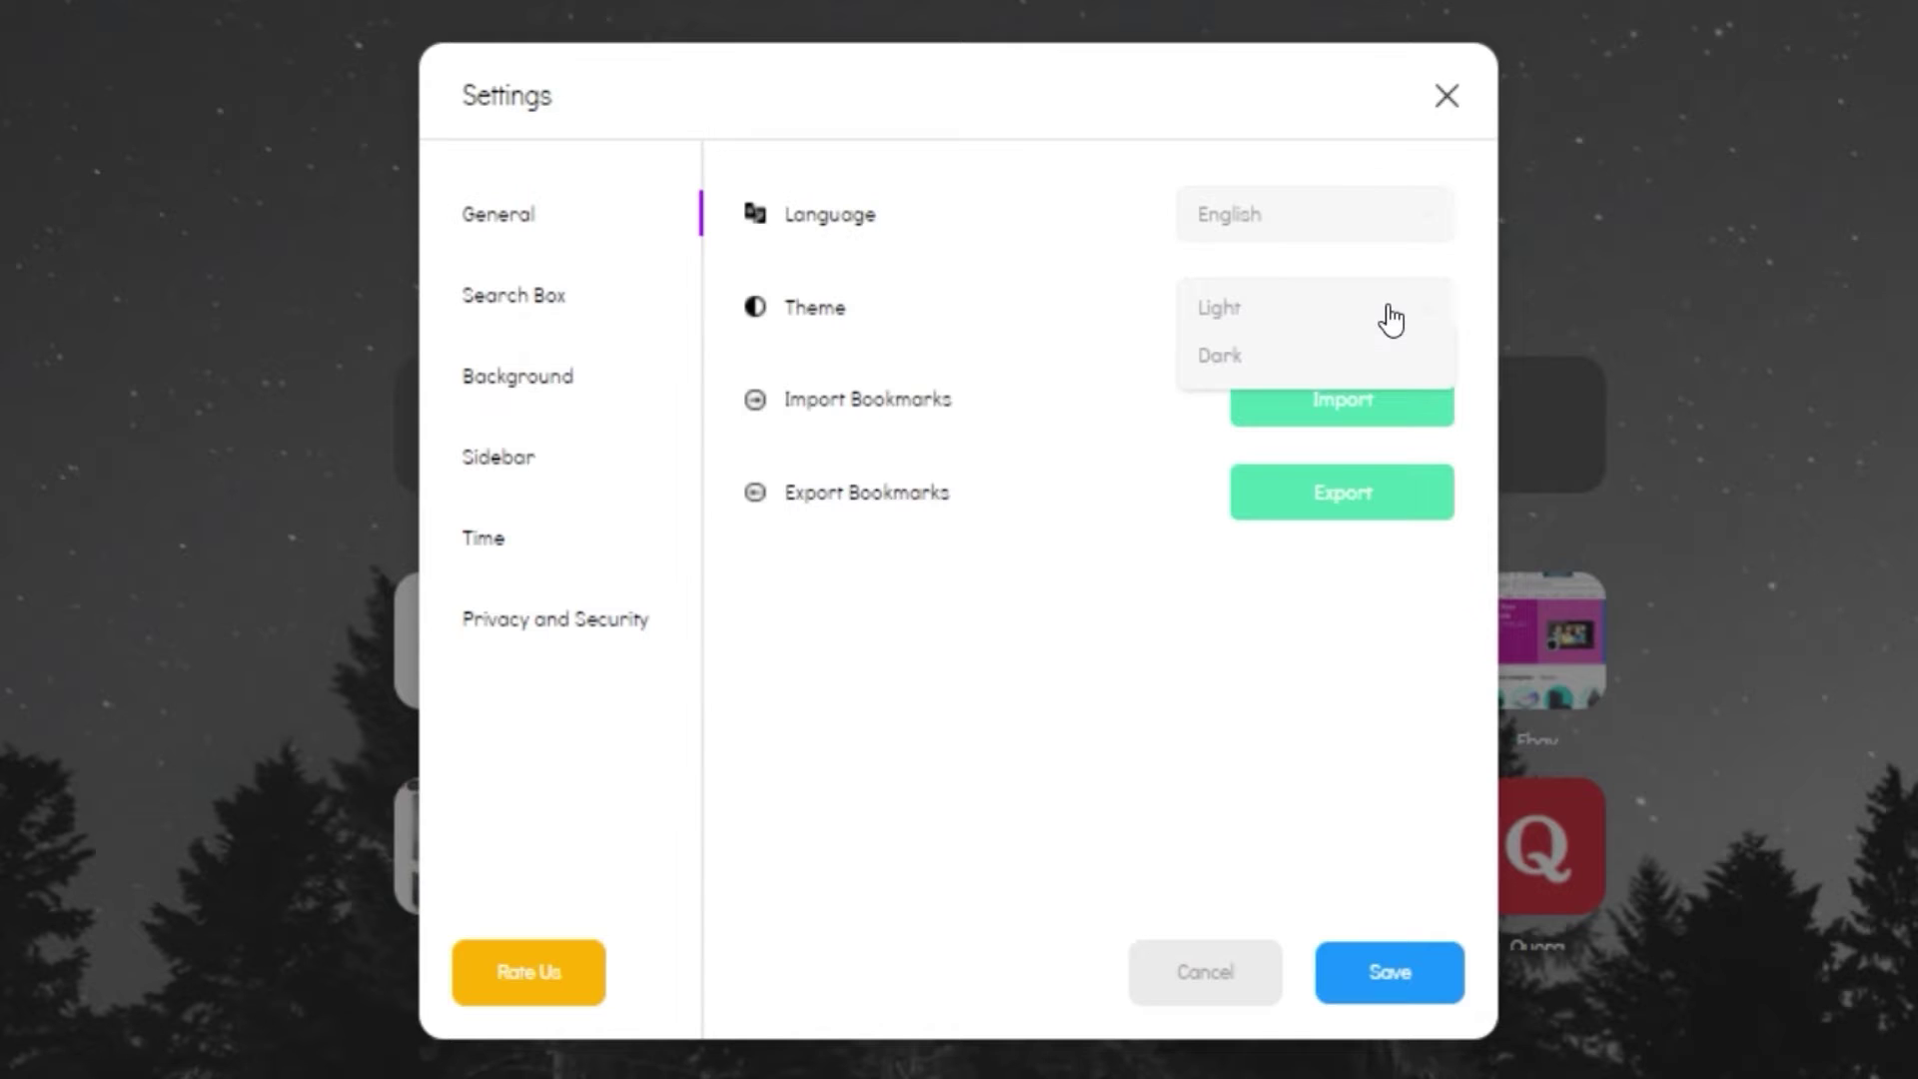
pyautogui.click(1264, 355)
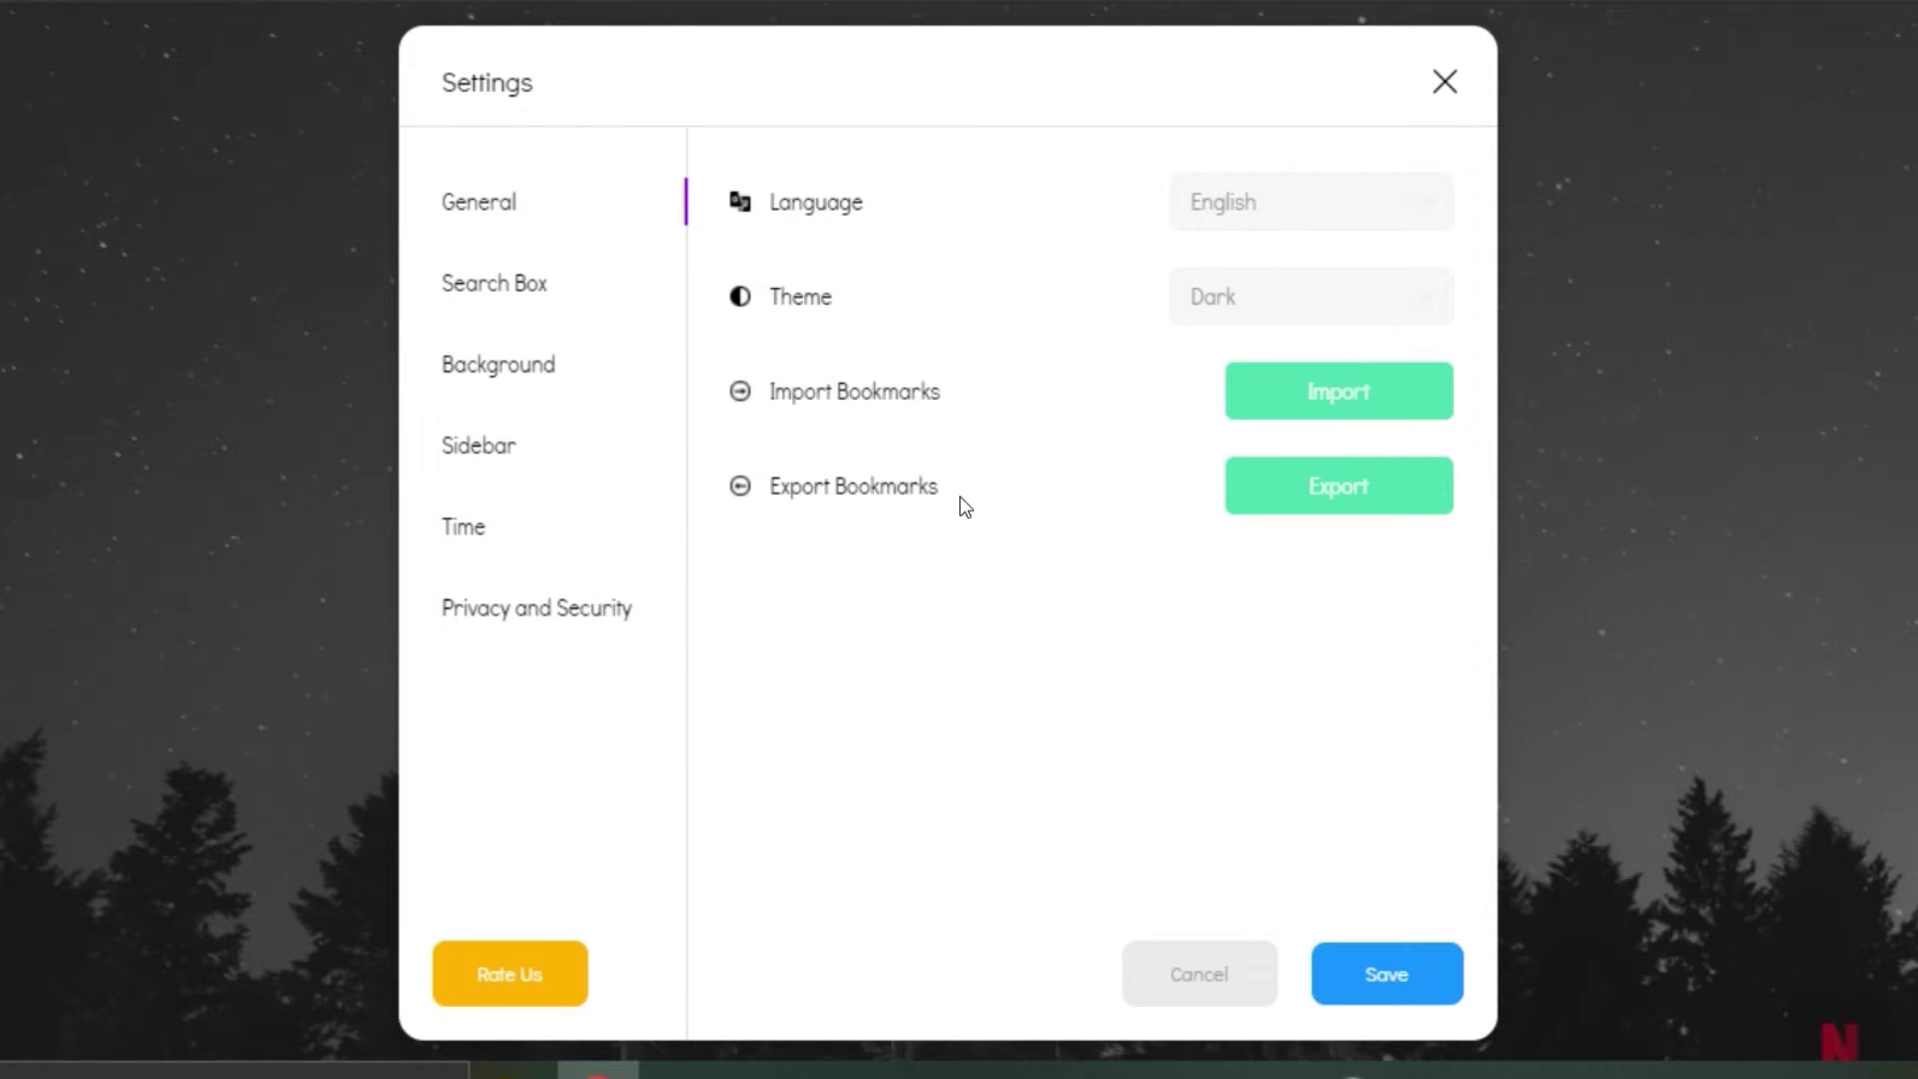
pyautogui.click(538, 278)
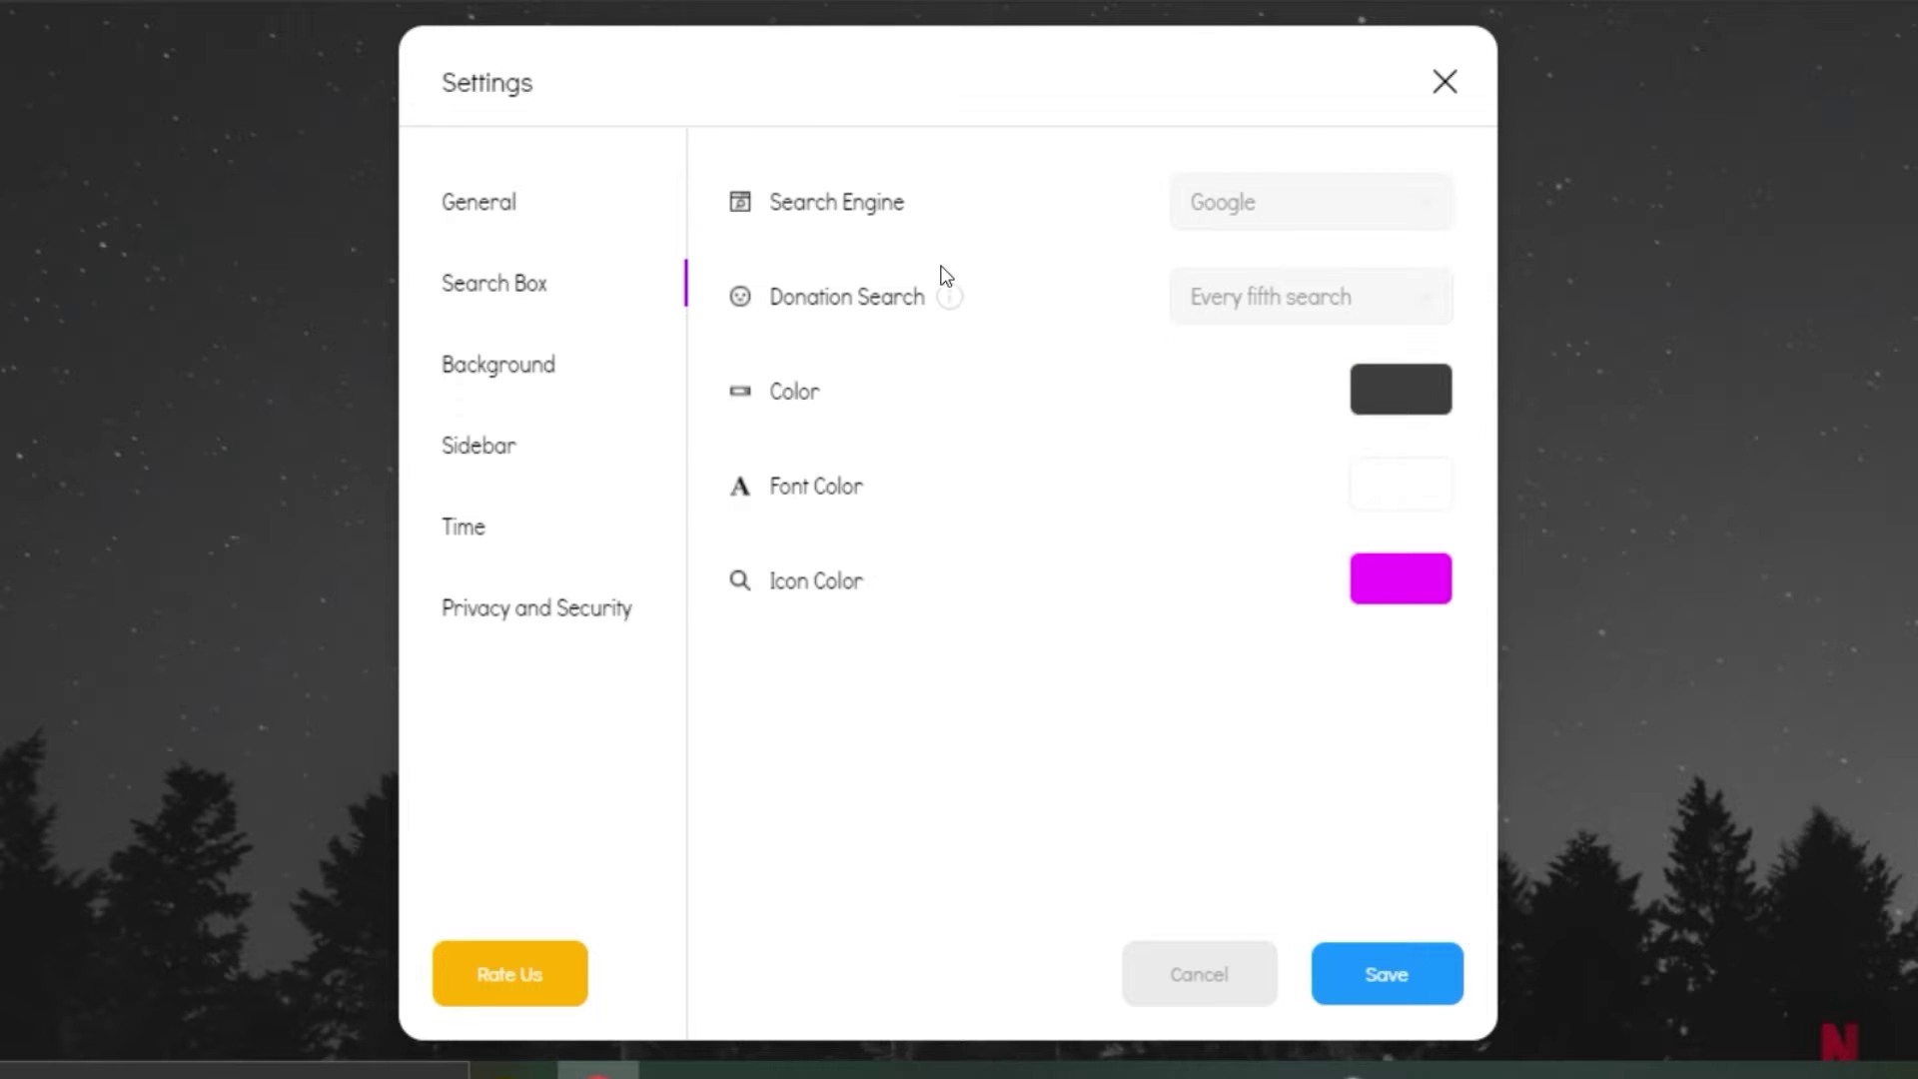
# Set the search box colour to neutral grey (#878181).
pyautogui.click(1401, 397)
pyautogui.click(1258, 563)
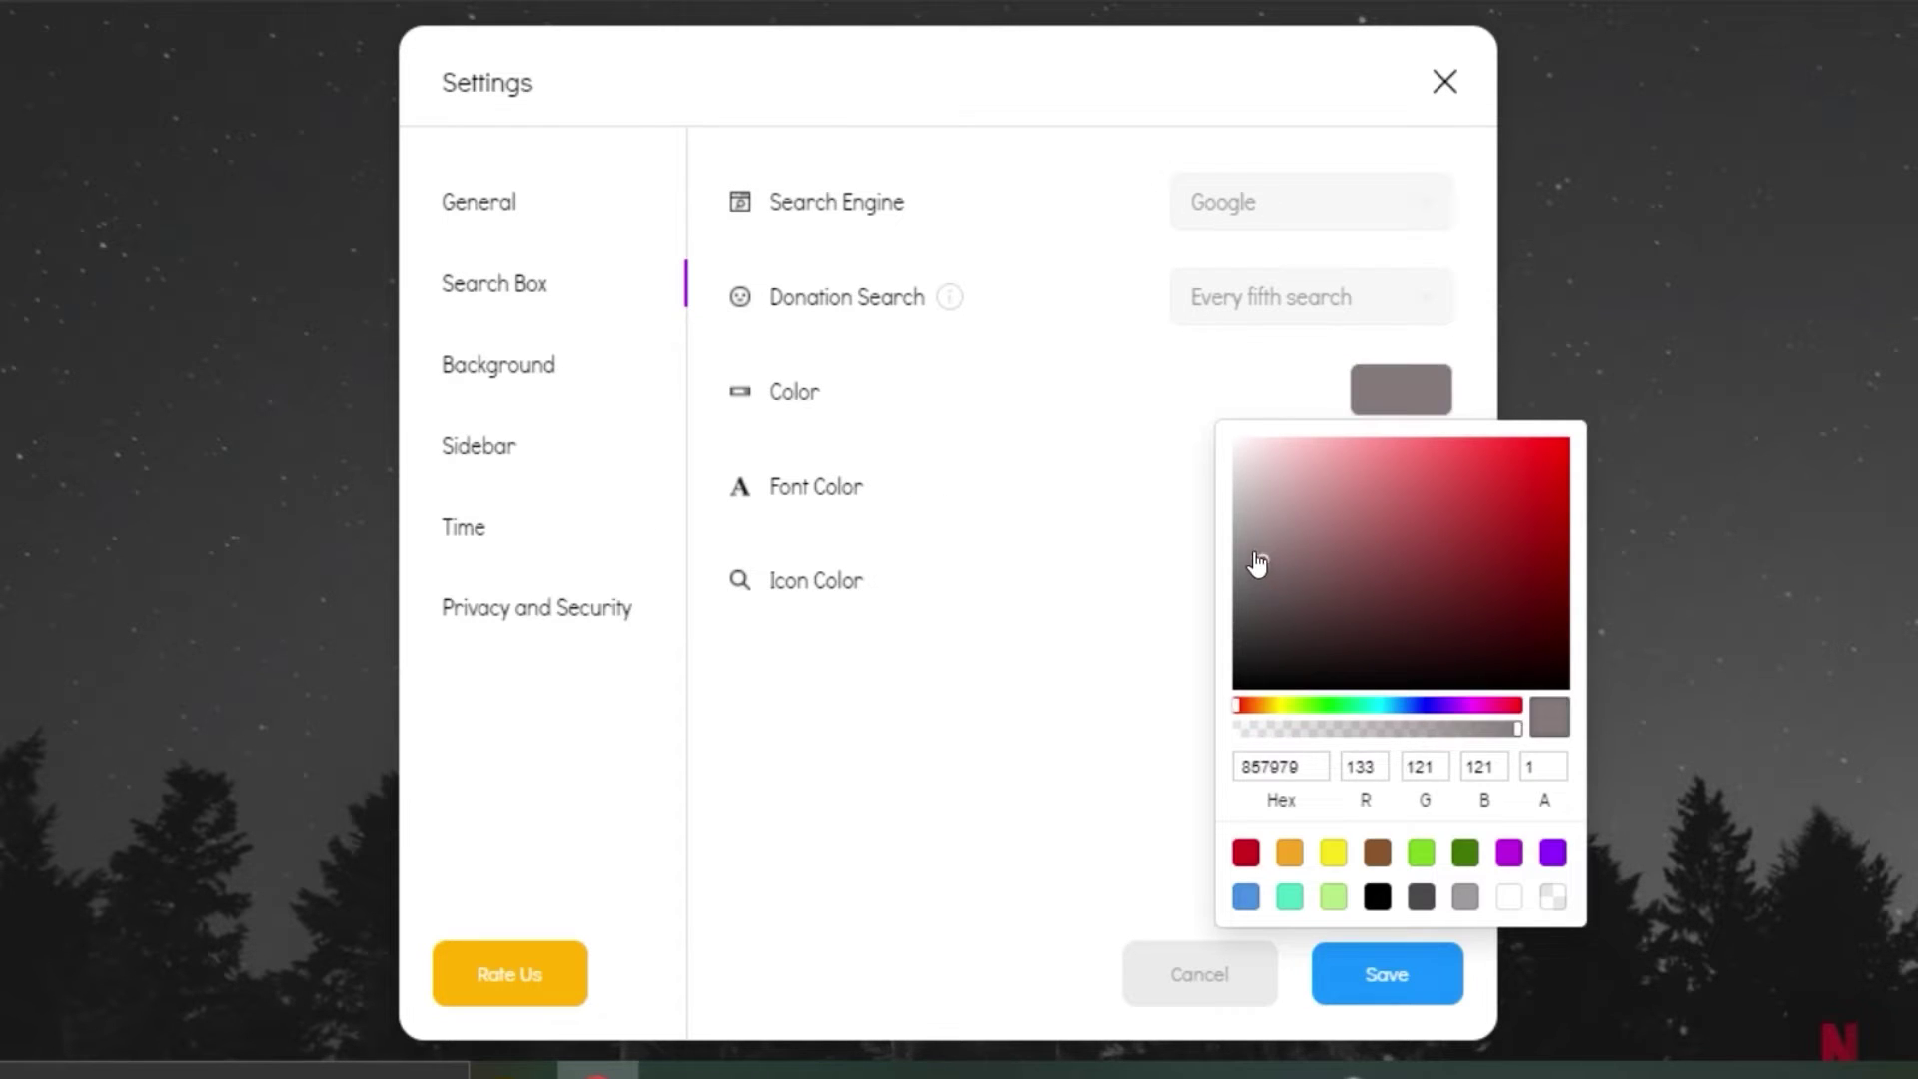
pyautogui.moveTo(1257, 564); pyautogui.dragTo(1244, 565)
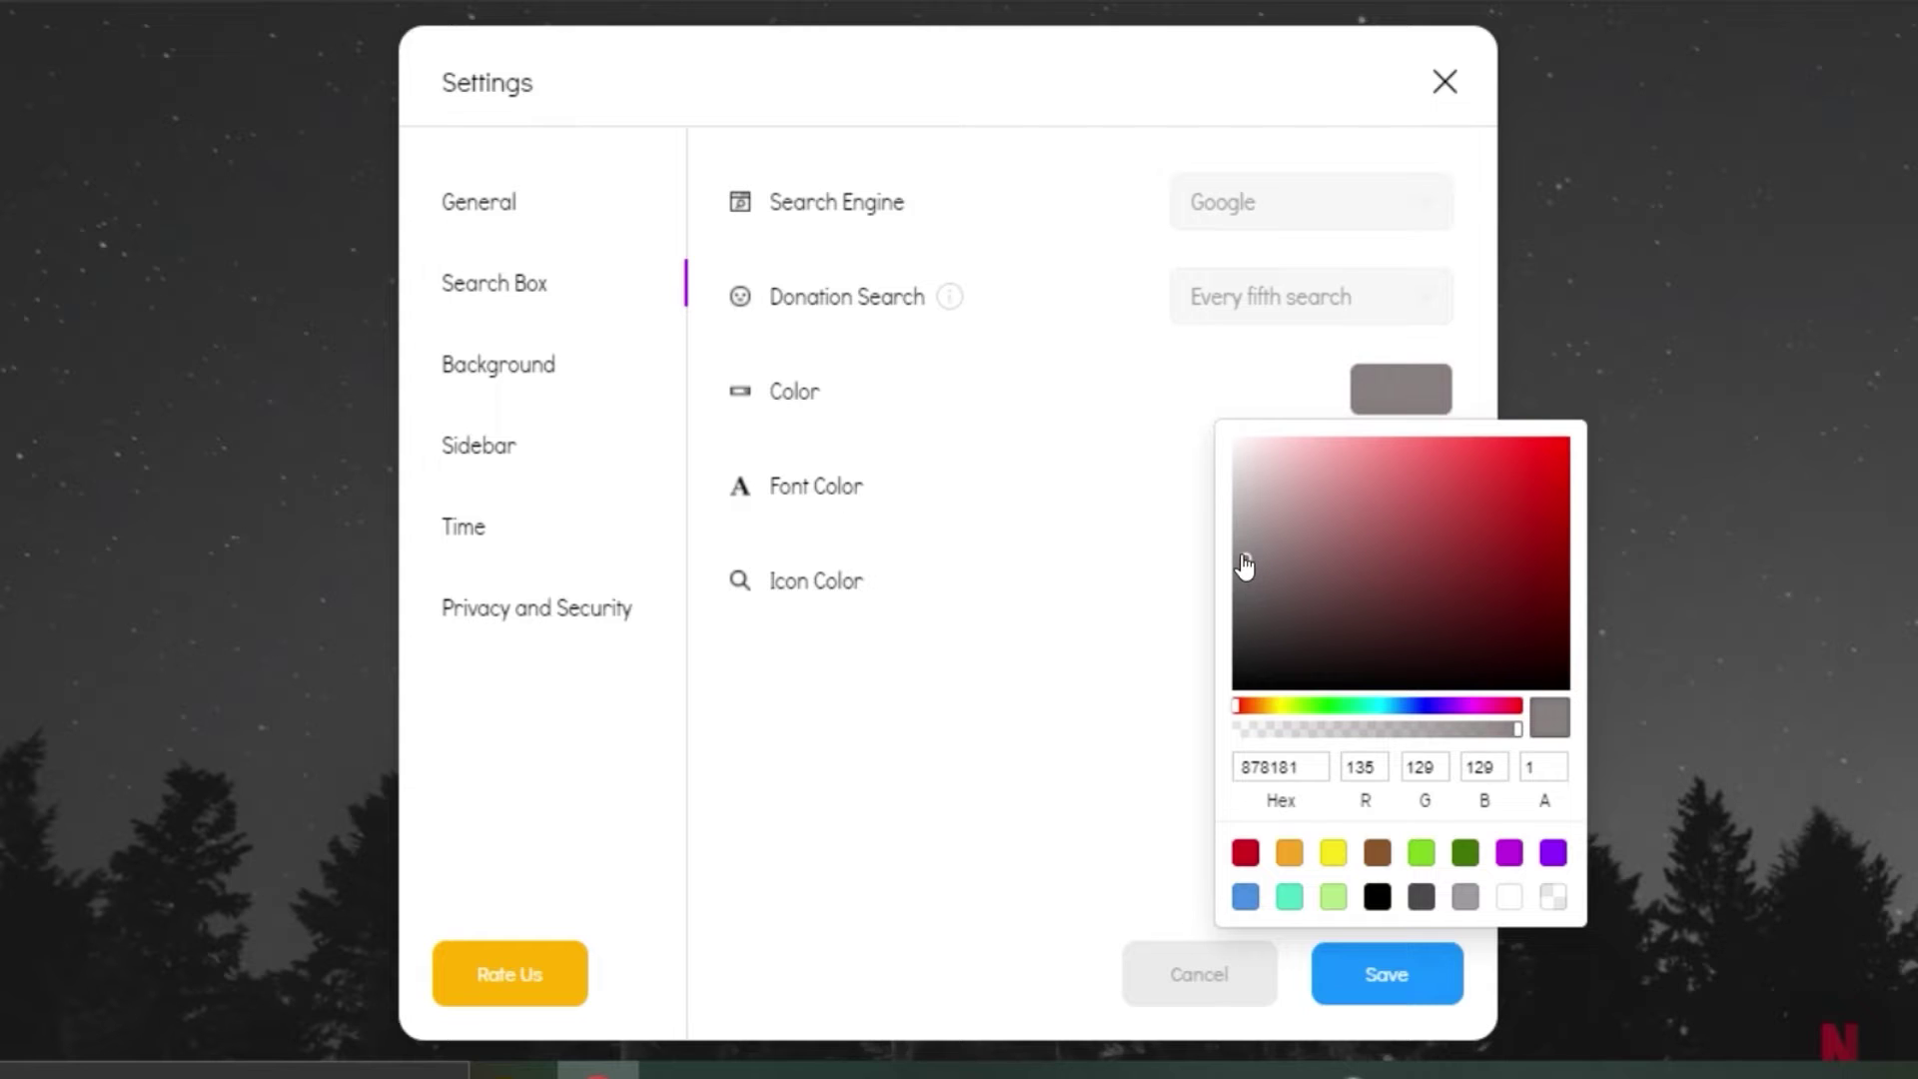
pyautogui.click(1136, 706)
# Set the search icon colour to a muted pink (#A25080).
pyautogui.click(1404, 587)
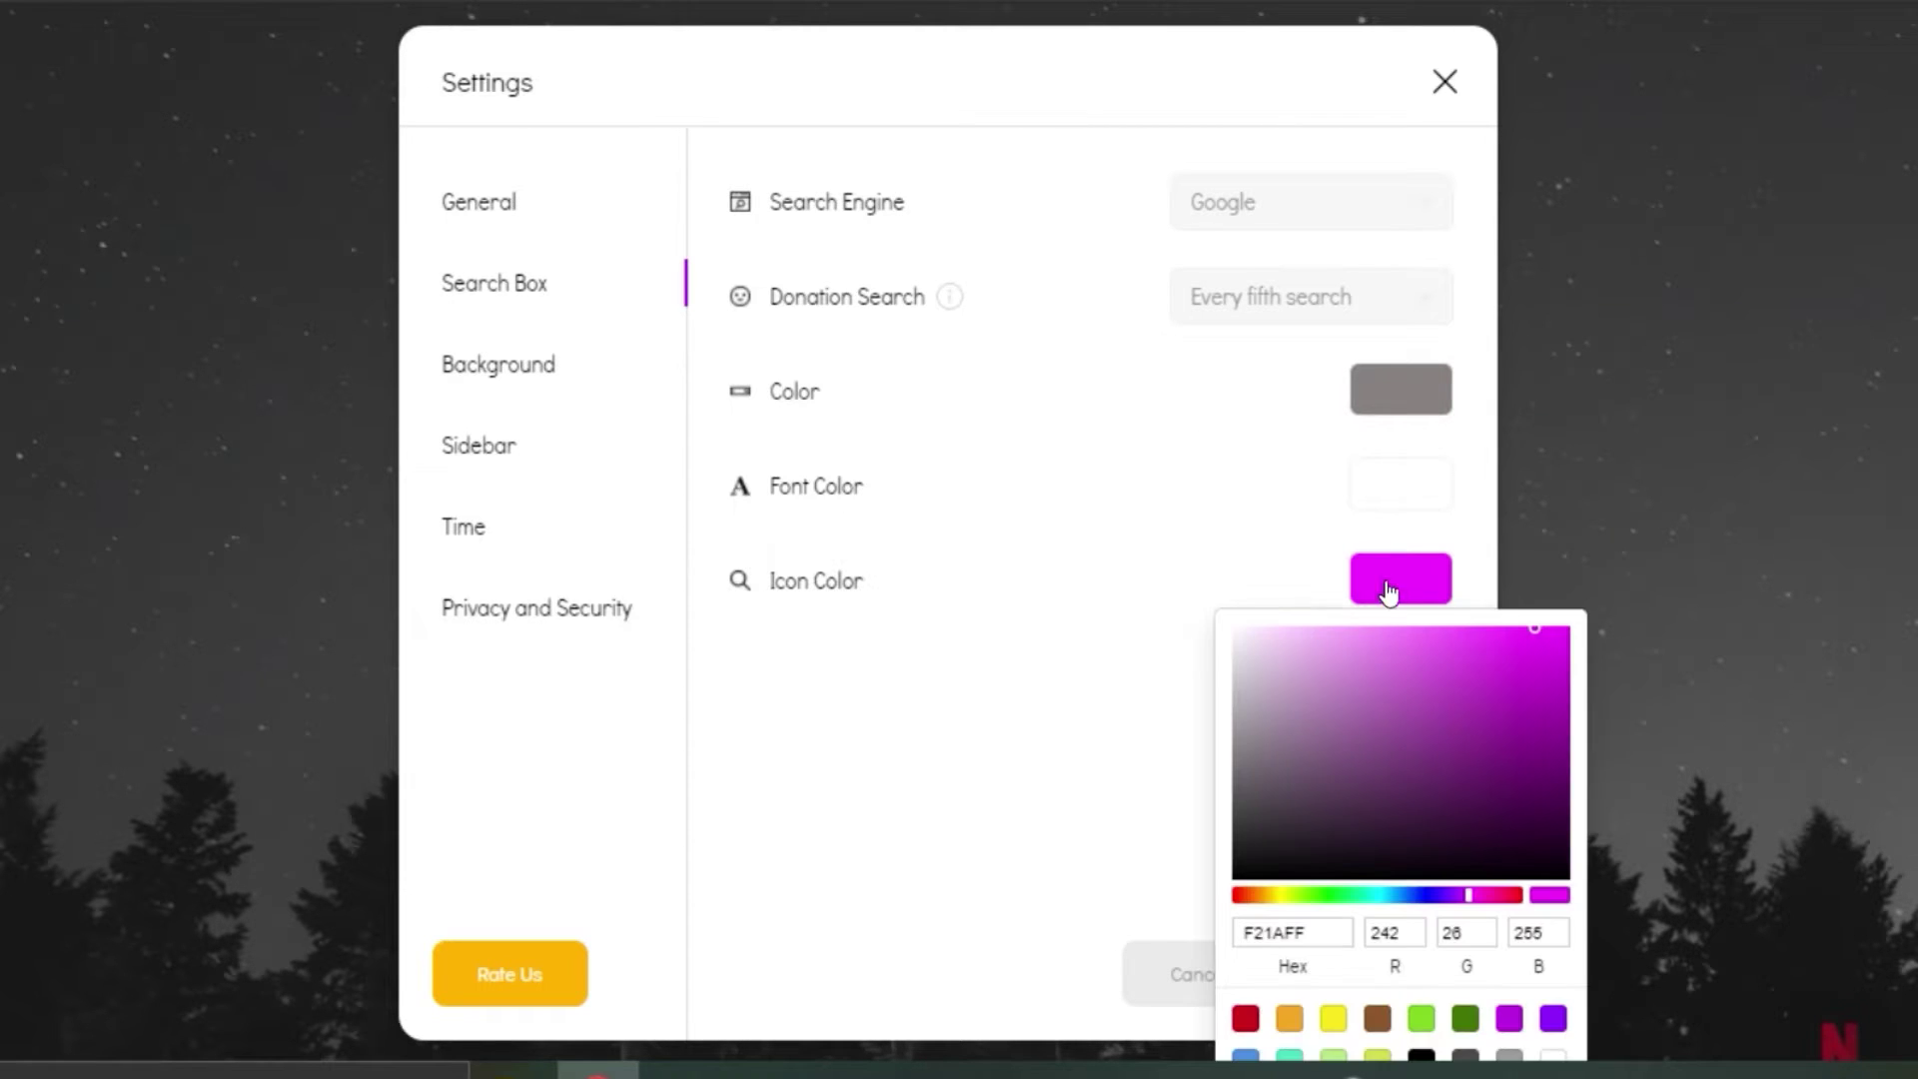
pyautogui.moveTo(1503, 897); pyautogui.dragTo(1478, 897)
pyautogui.click(1295, 821)
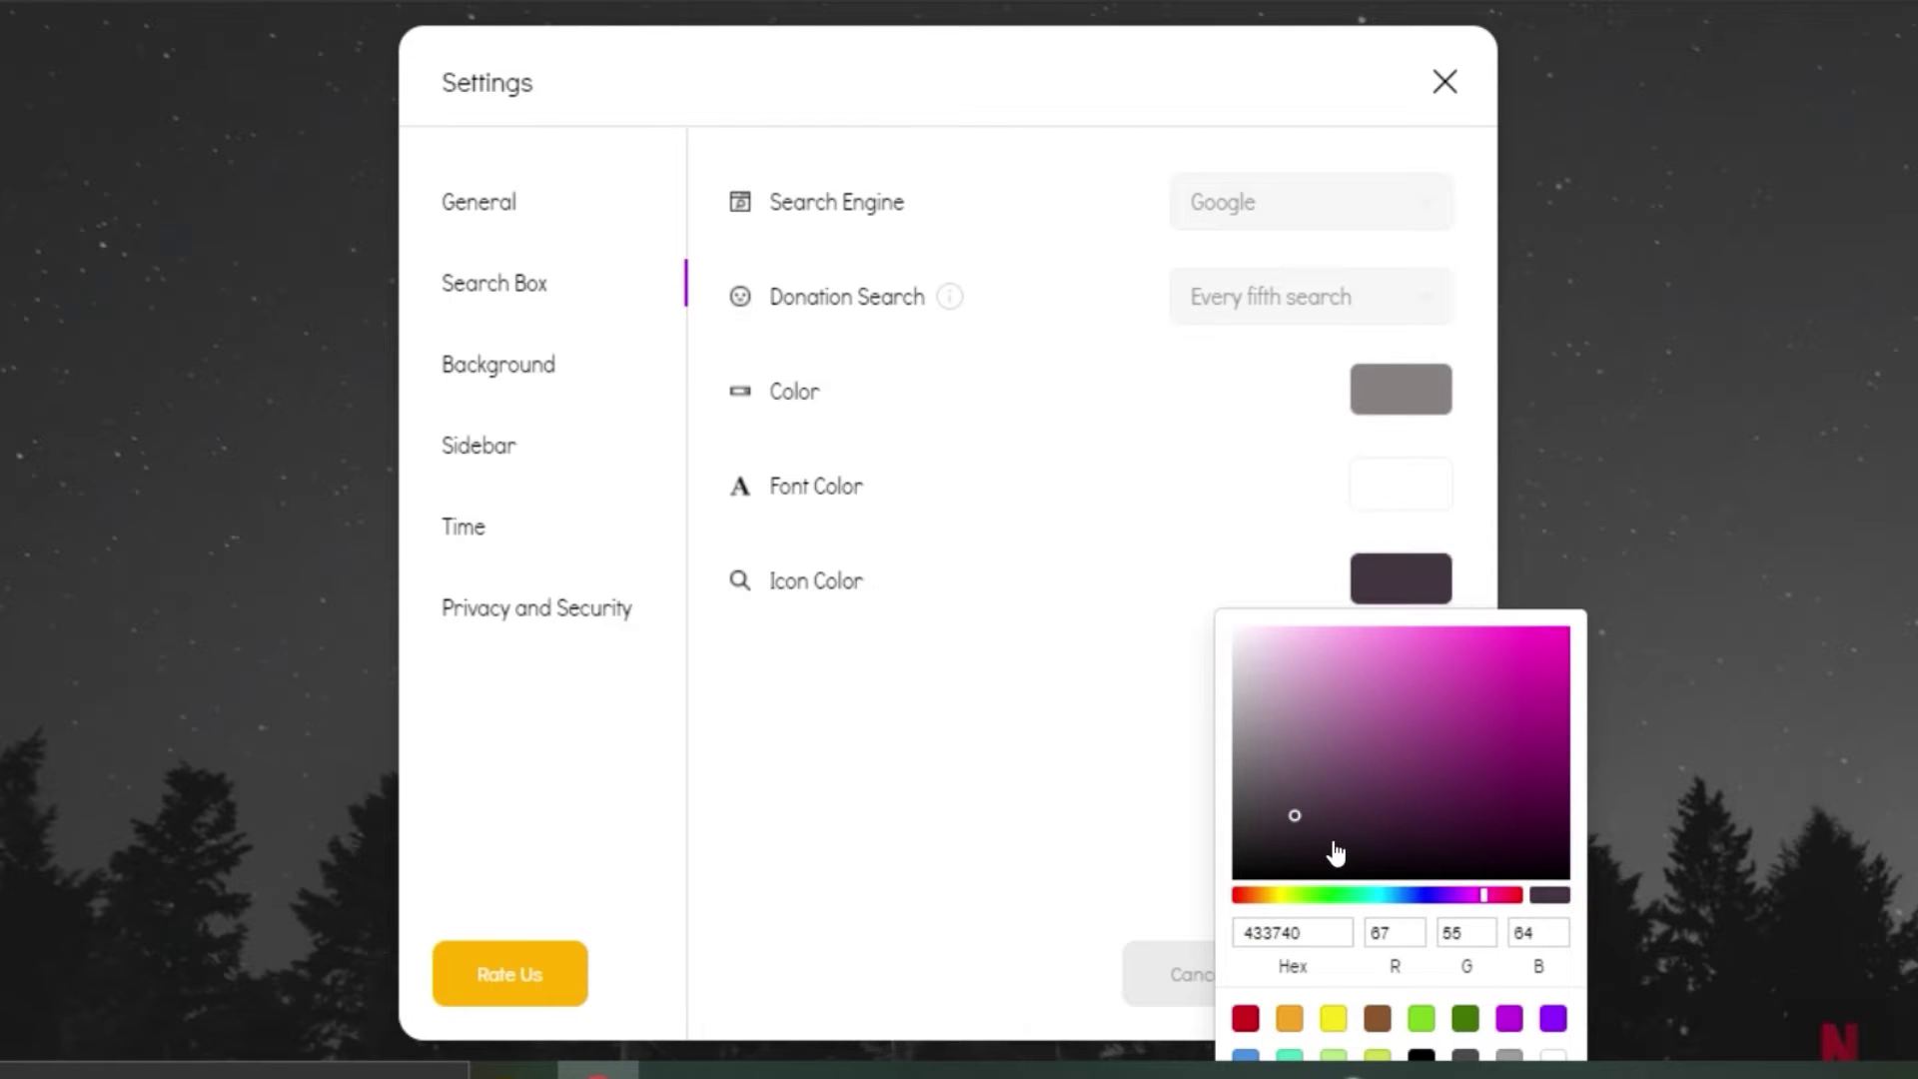
pyautogui.moveTo(1495, 897); pyautogui.dragTo(1490, 907)
pyautogui.moveTo(1469, 764); pyautogui.dragTo(1403, 720)
pyautogui.click(1051, 687)
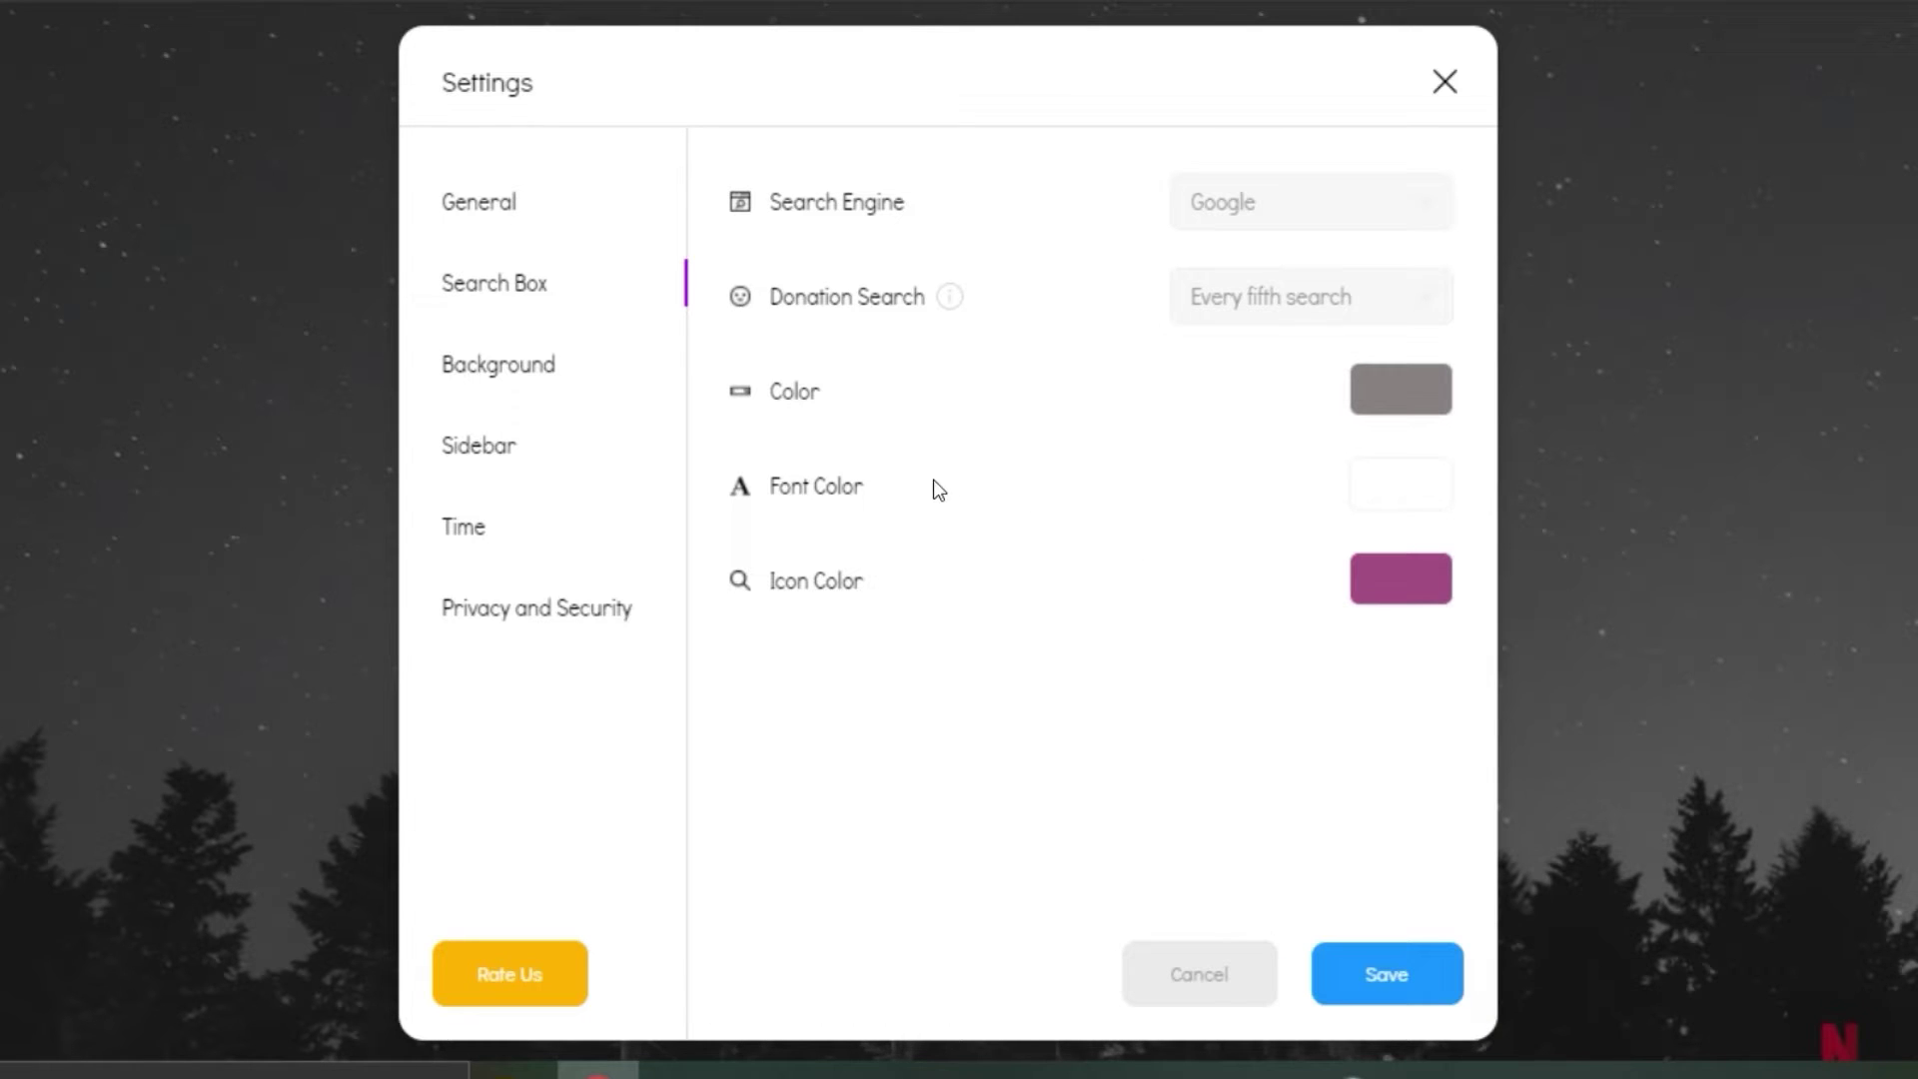
pyautogui.click(1401, 497)
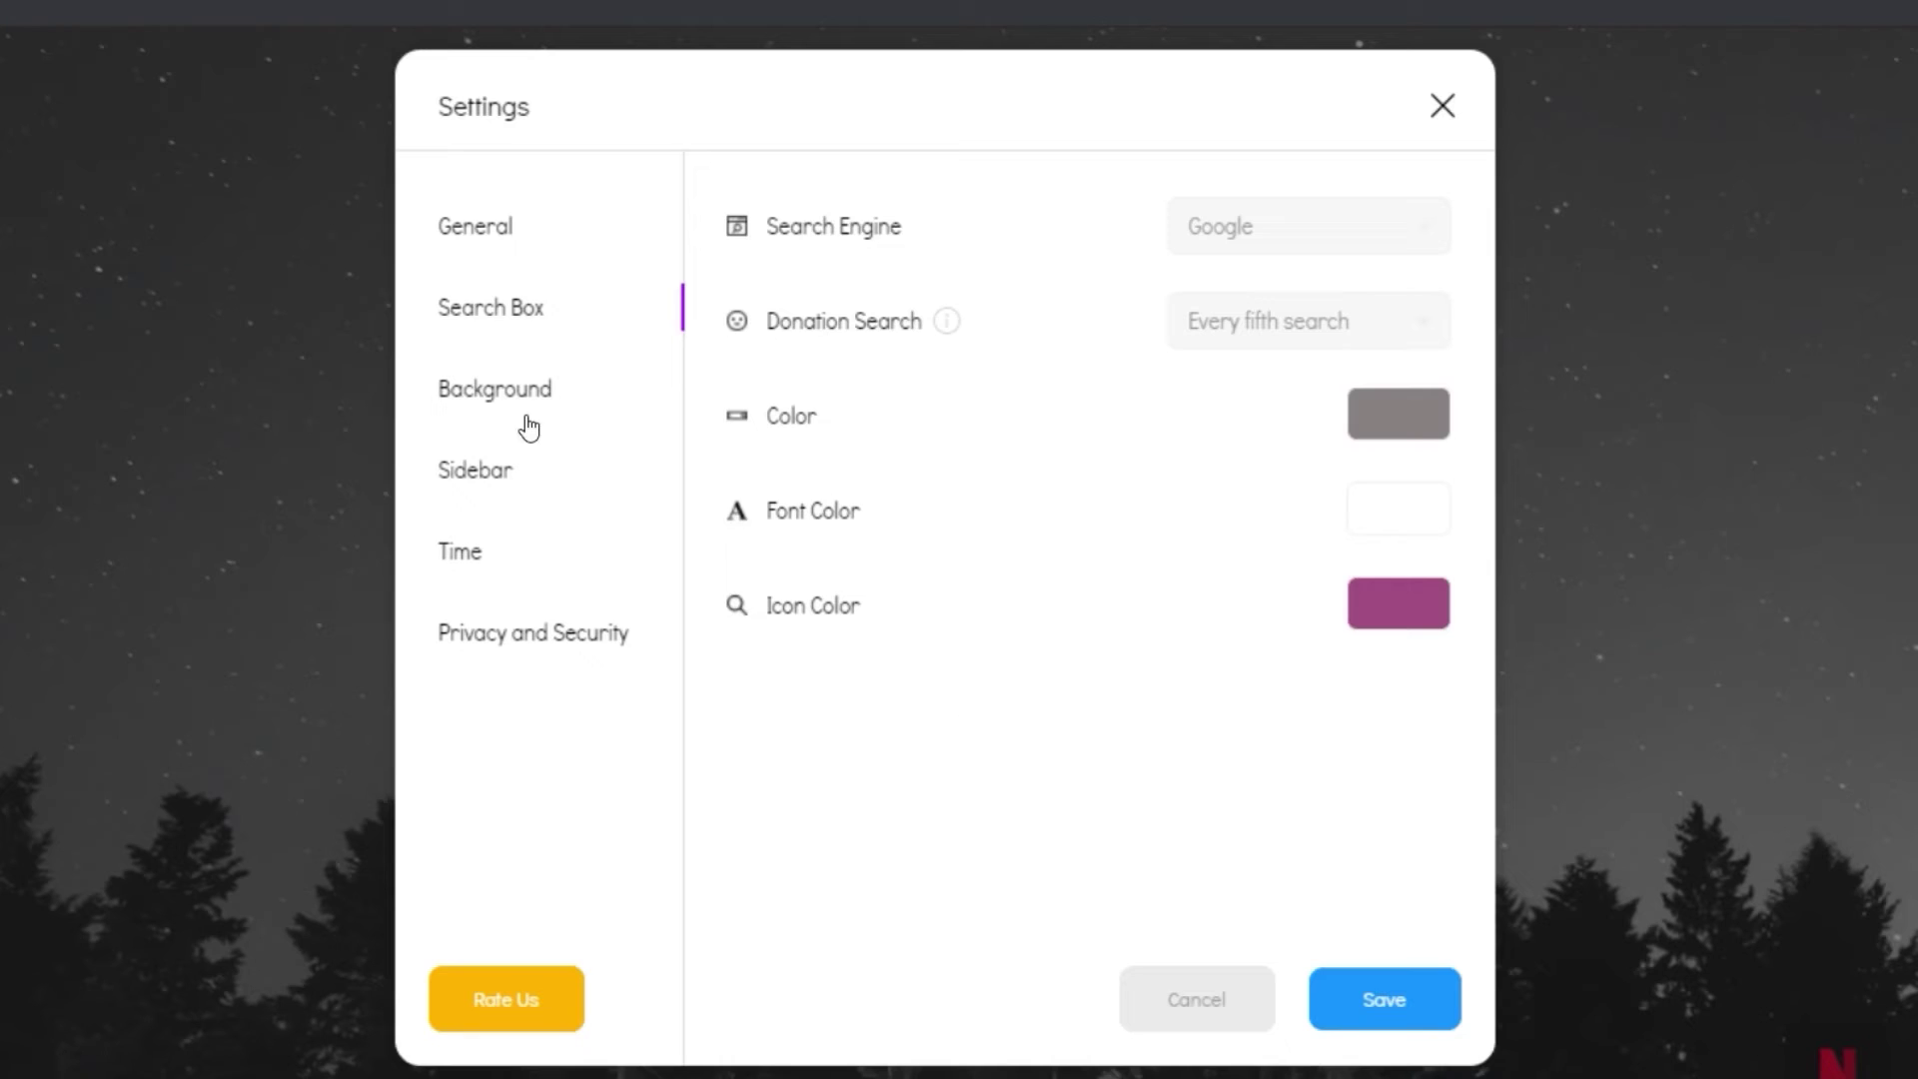
# Set the background to the built-in dirt-road hillside picture.
pyautogui.click(570, 397)
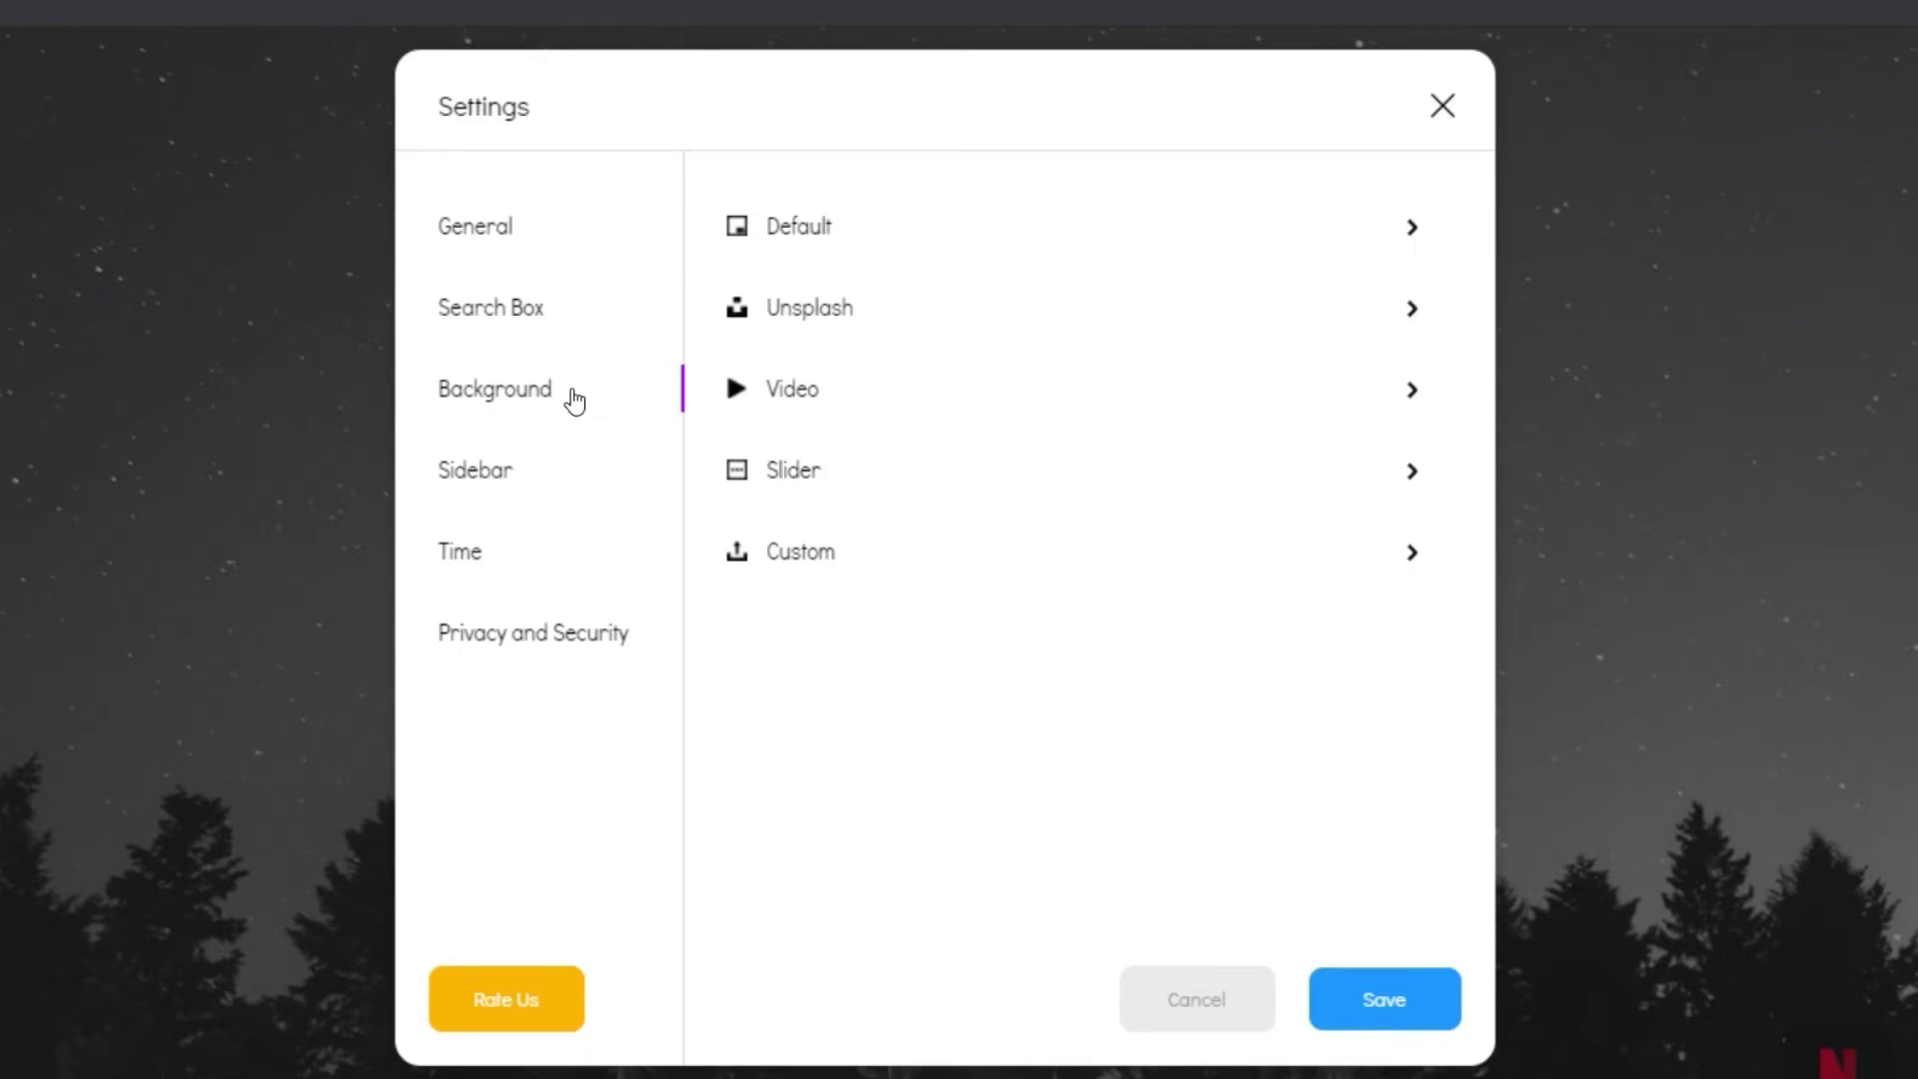
pyautogui.click(890, 237)
pyautogui.click(1107, 312)
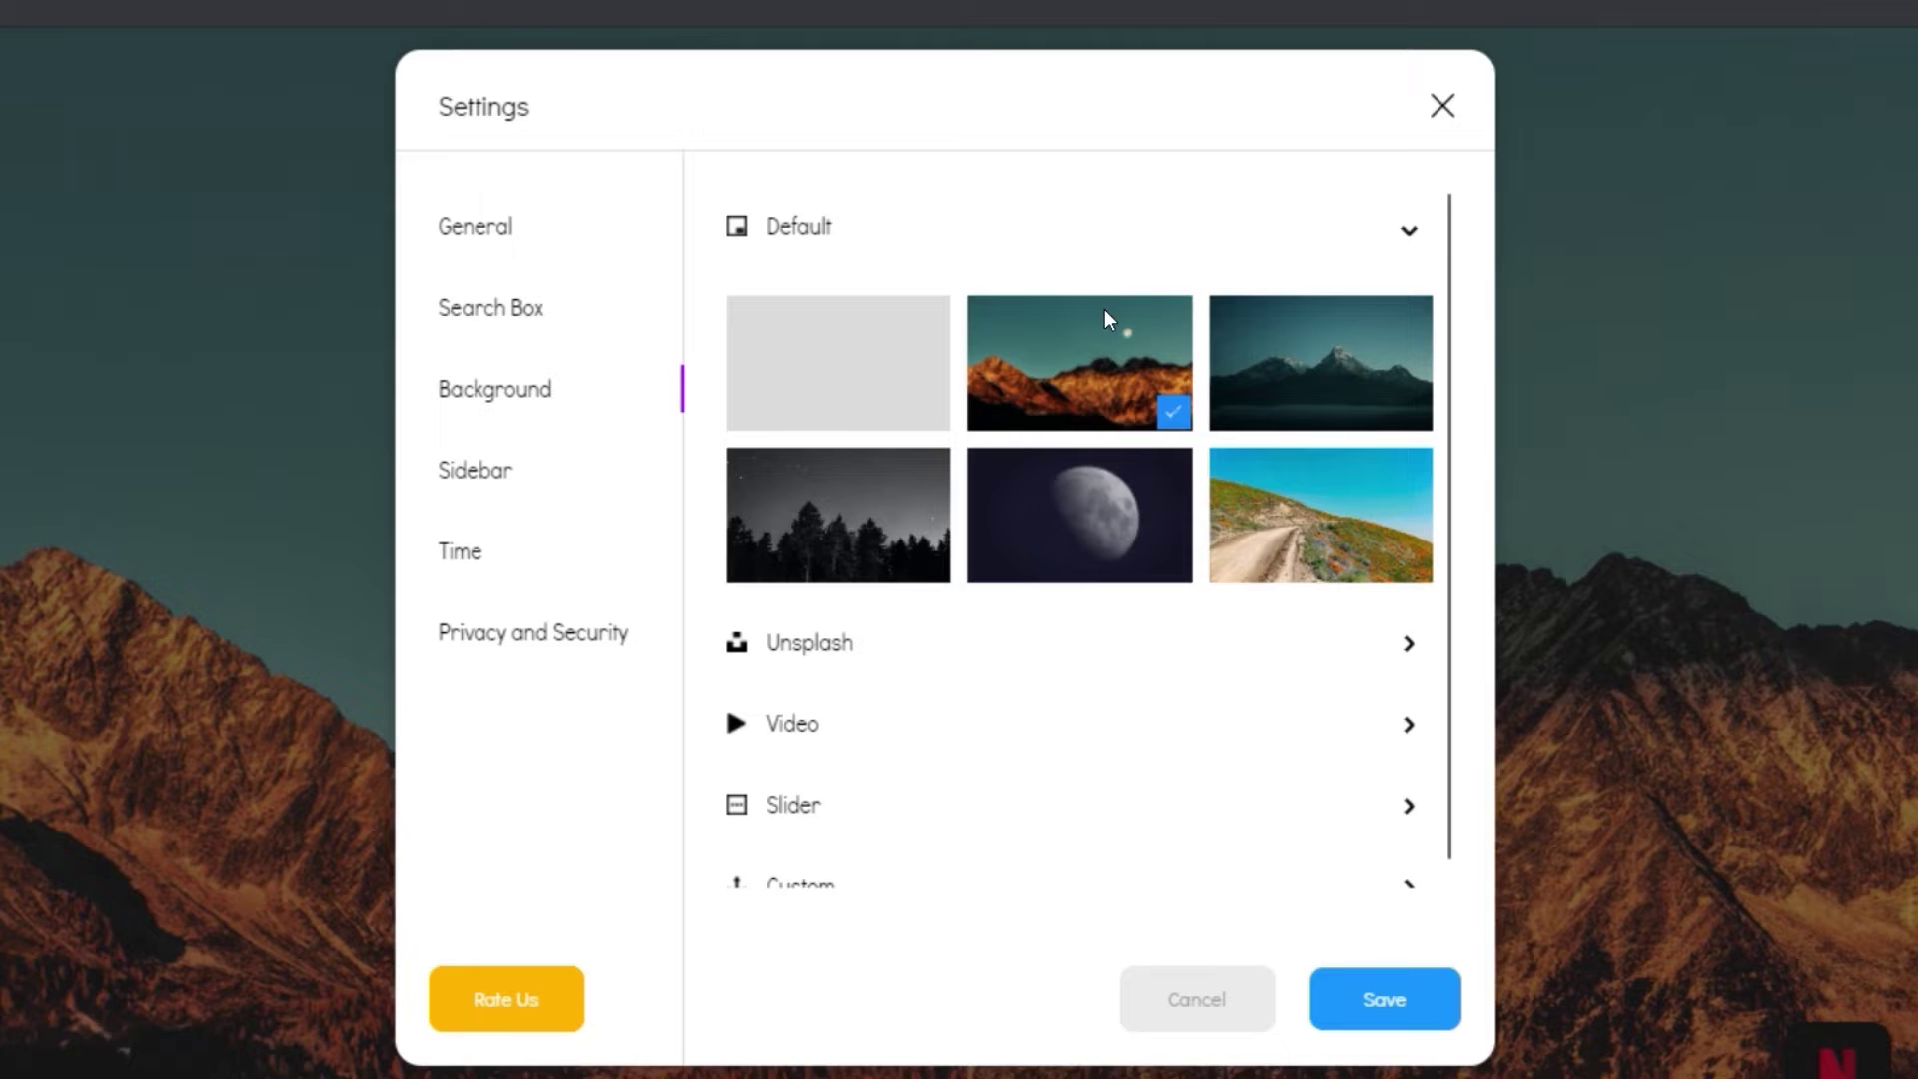
pyautogui.click(1251, 536)
# Expand the Unsplash instructions, then collapse them and expand the Video instructions.
pyautogui.click(865, 640)
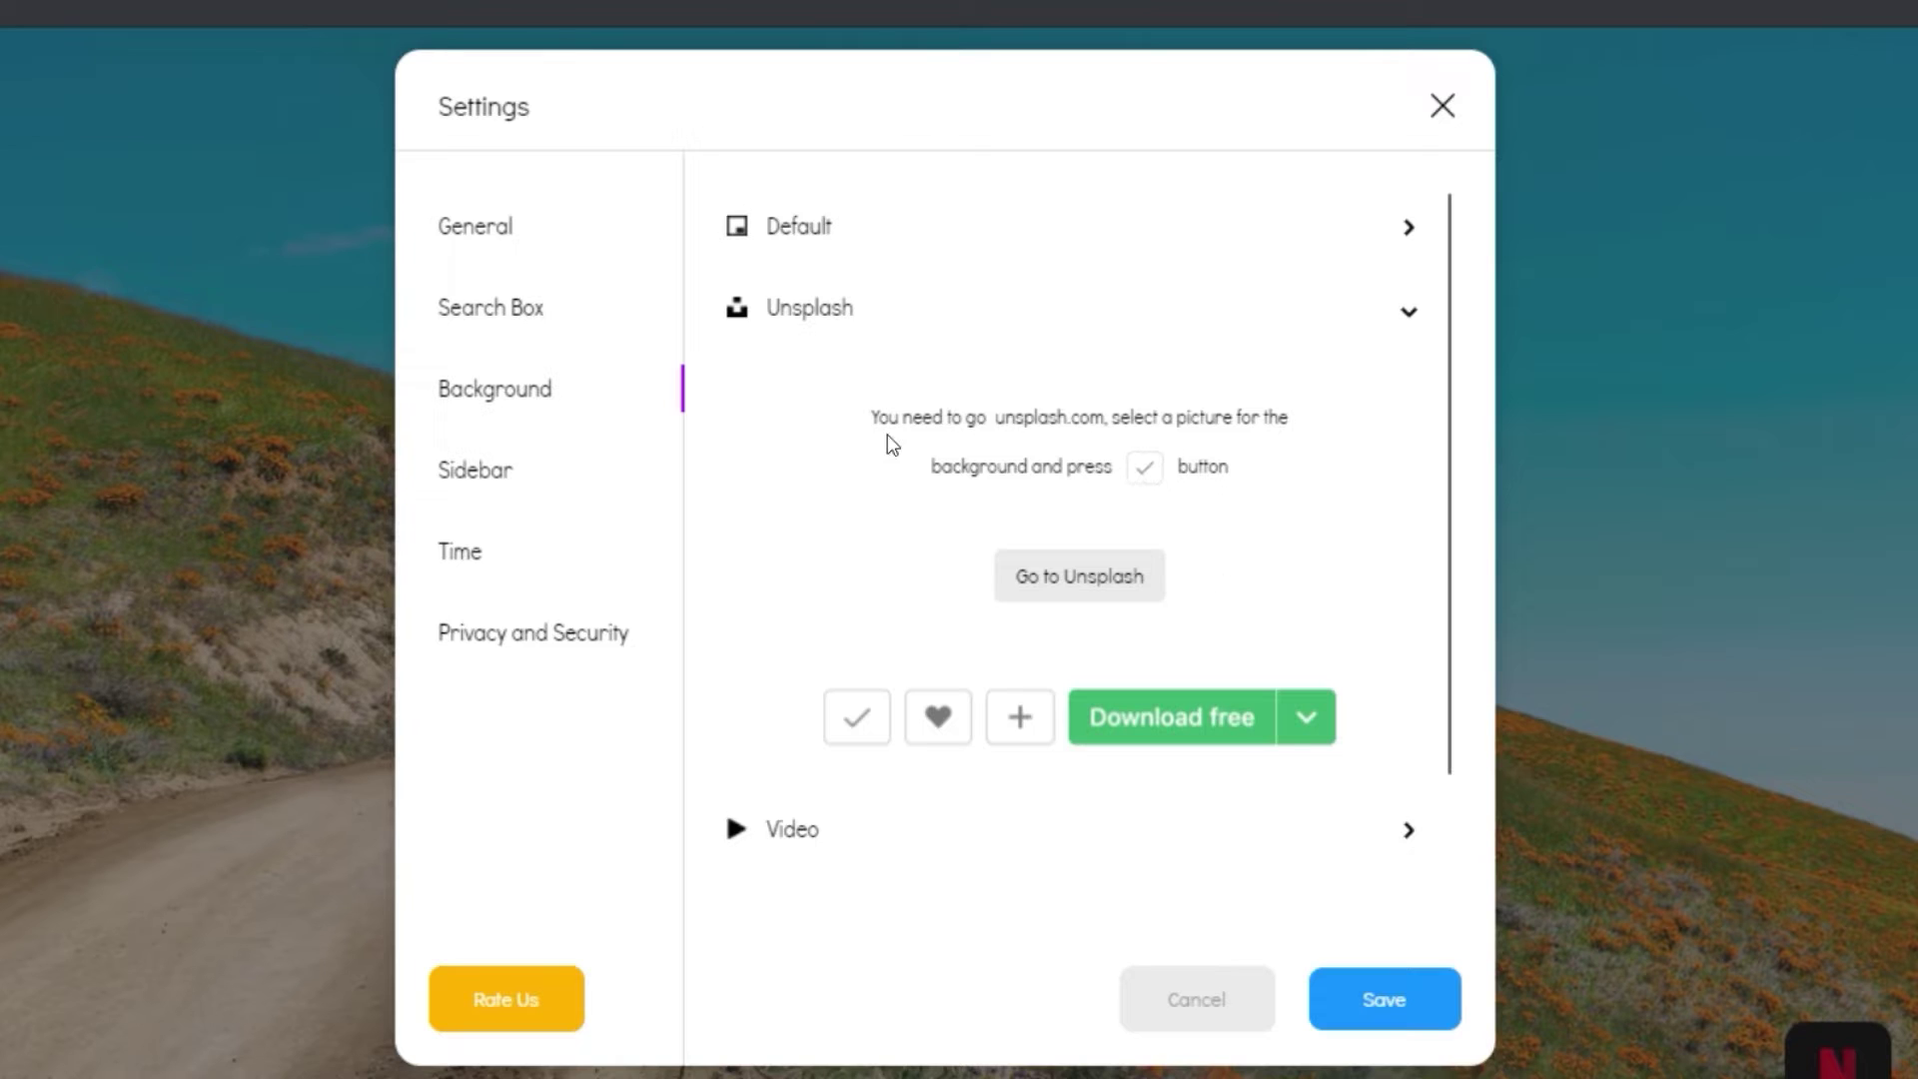
pyautogui.click(899, 335)
pyautogui.click(813, 404)
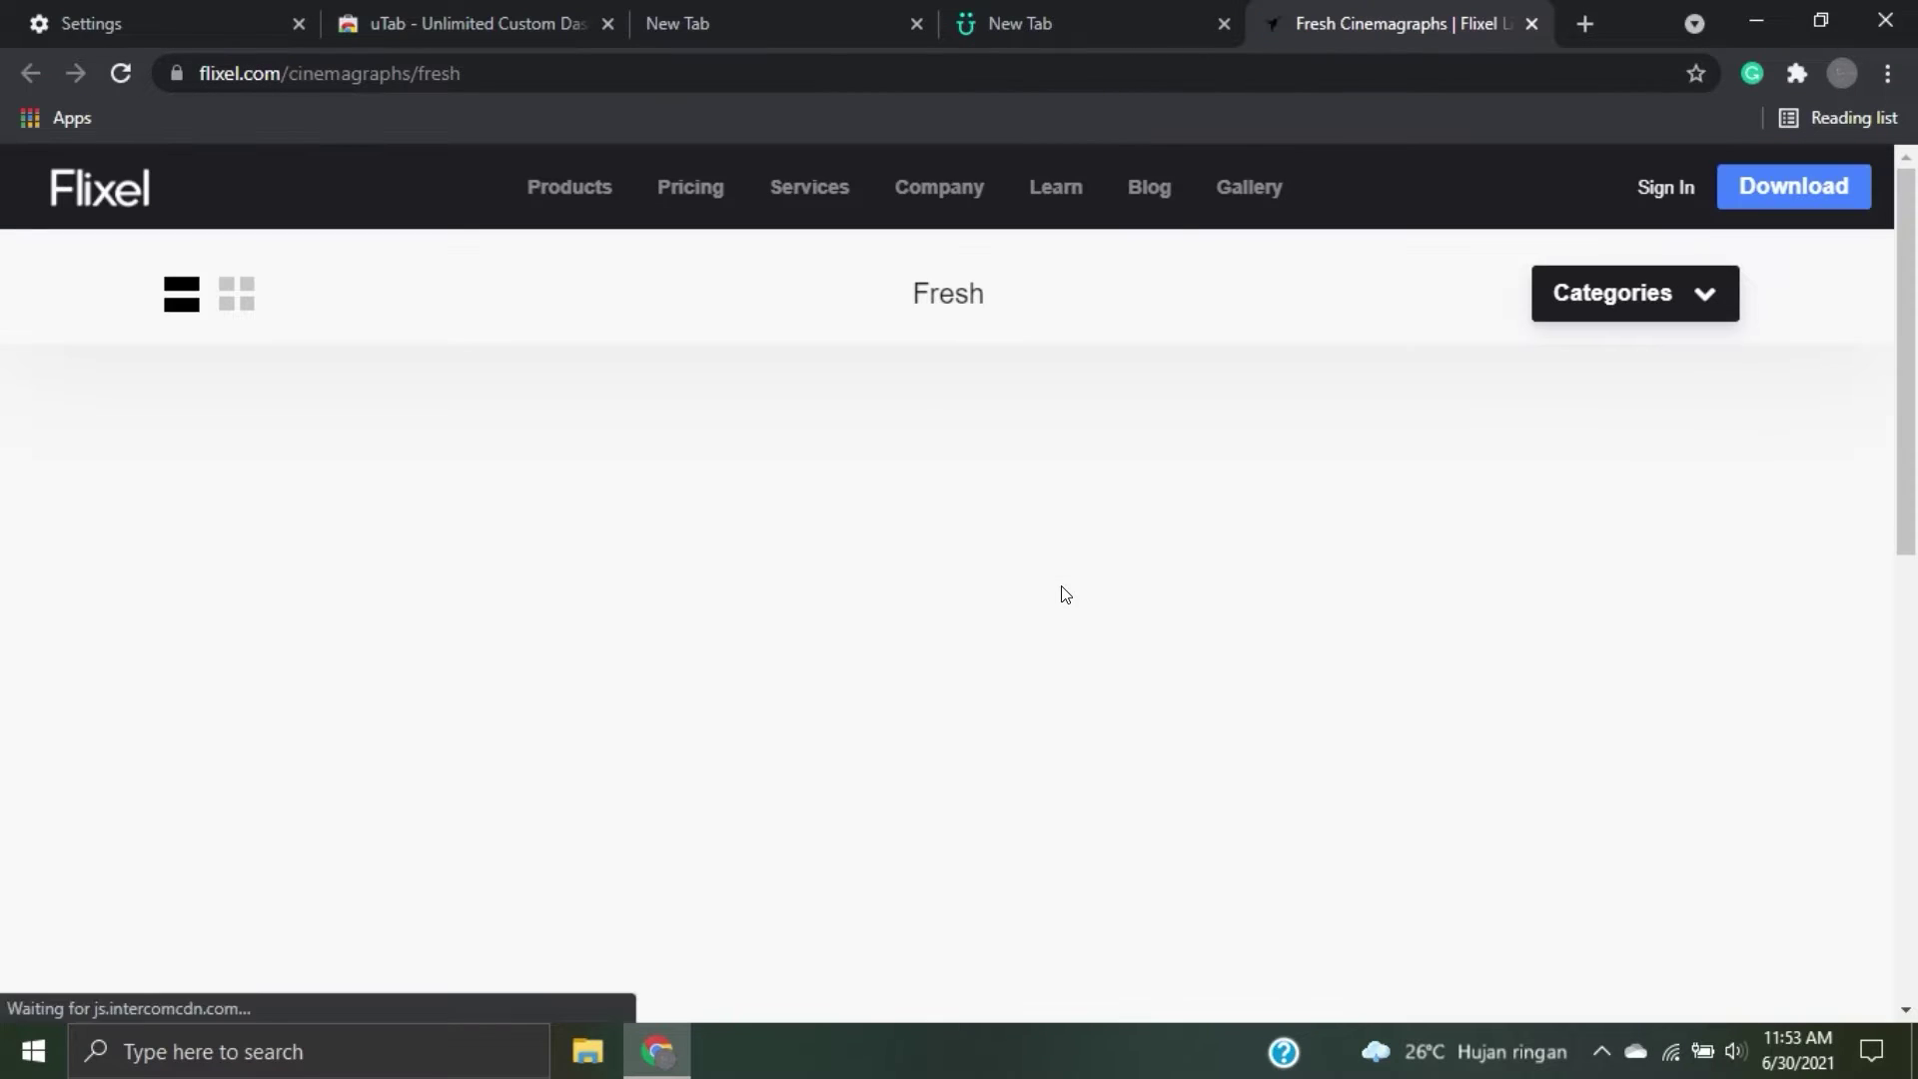
# Copy the tea cinemagraph's embed code on Flixel and check the dashboard.
pyautogui.scroll(-5, 1060, 589)
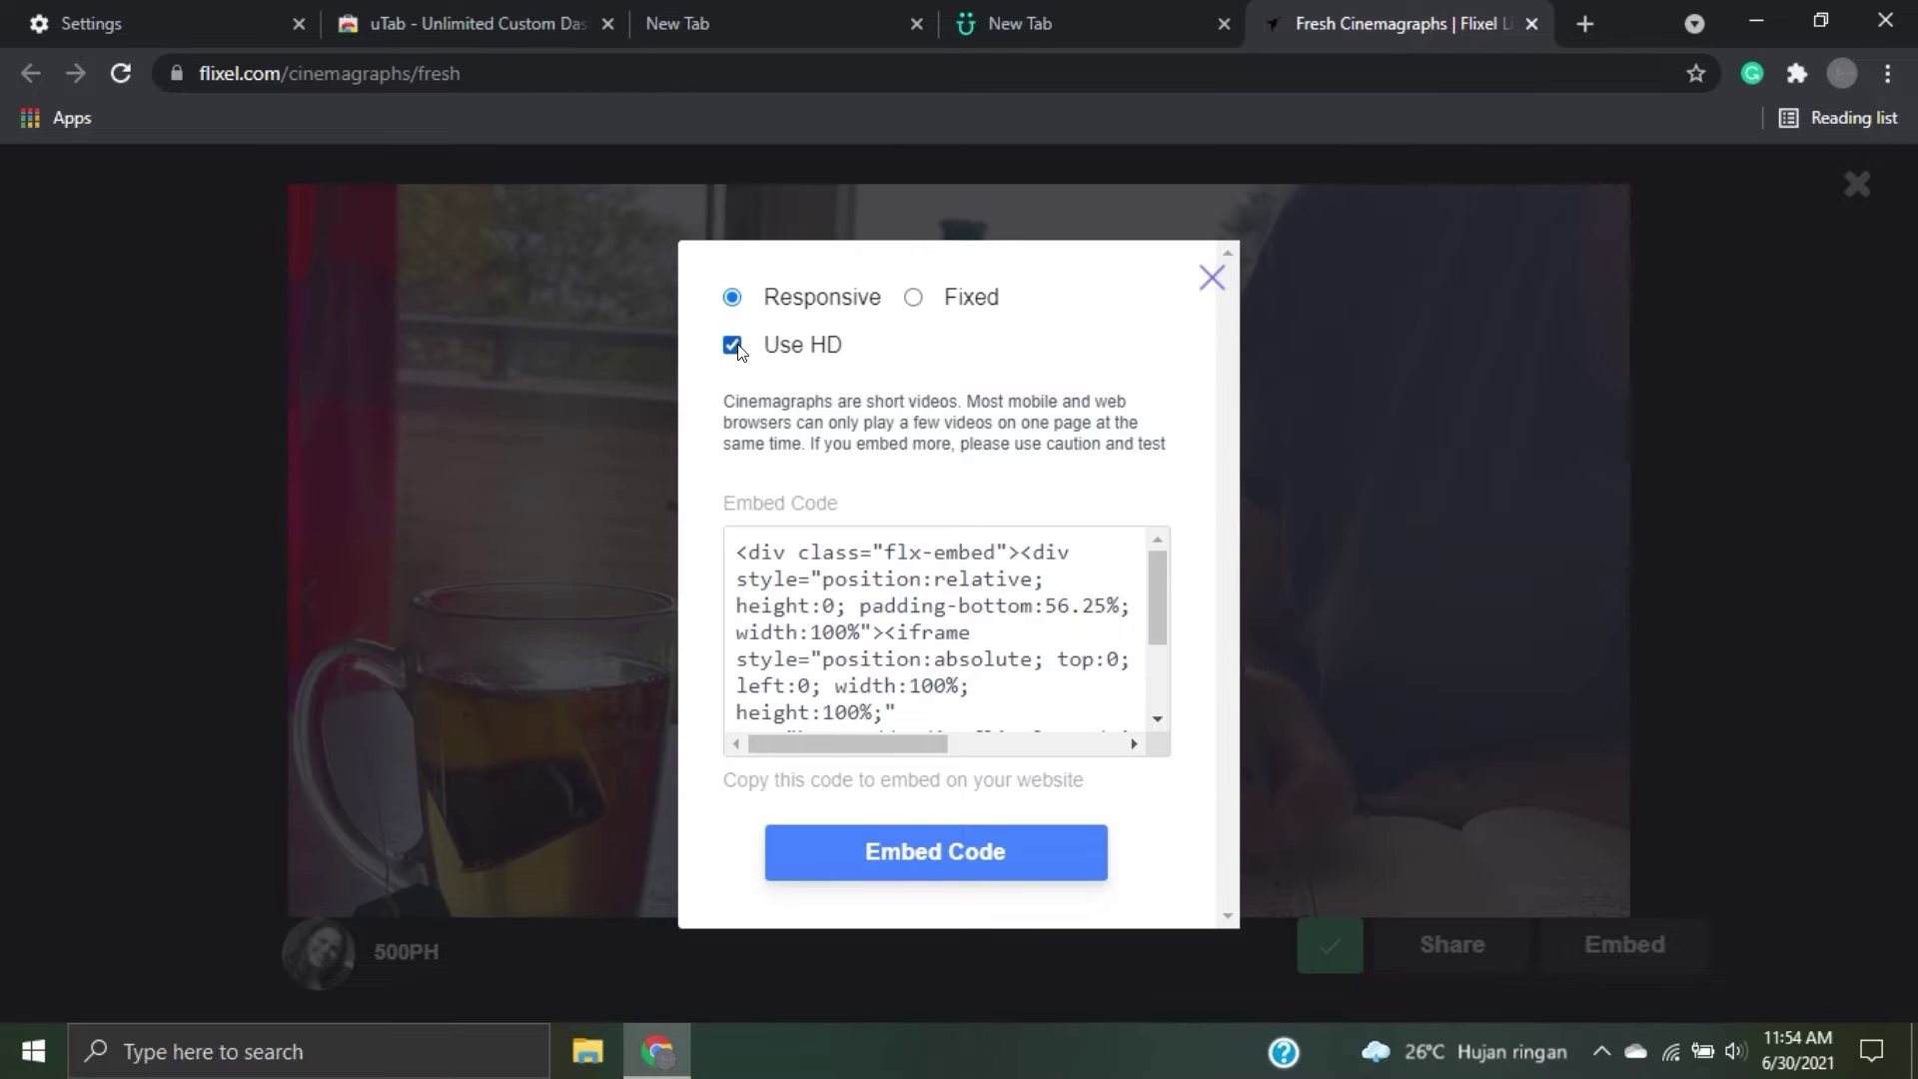
pyautogui.click(920, 857)
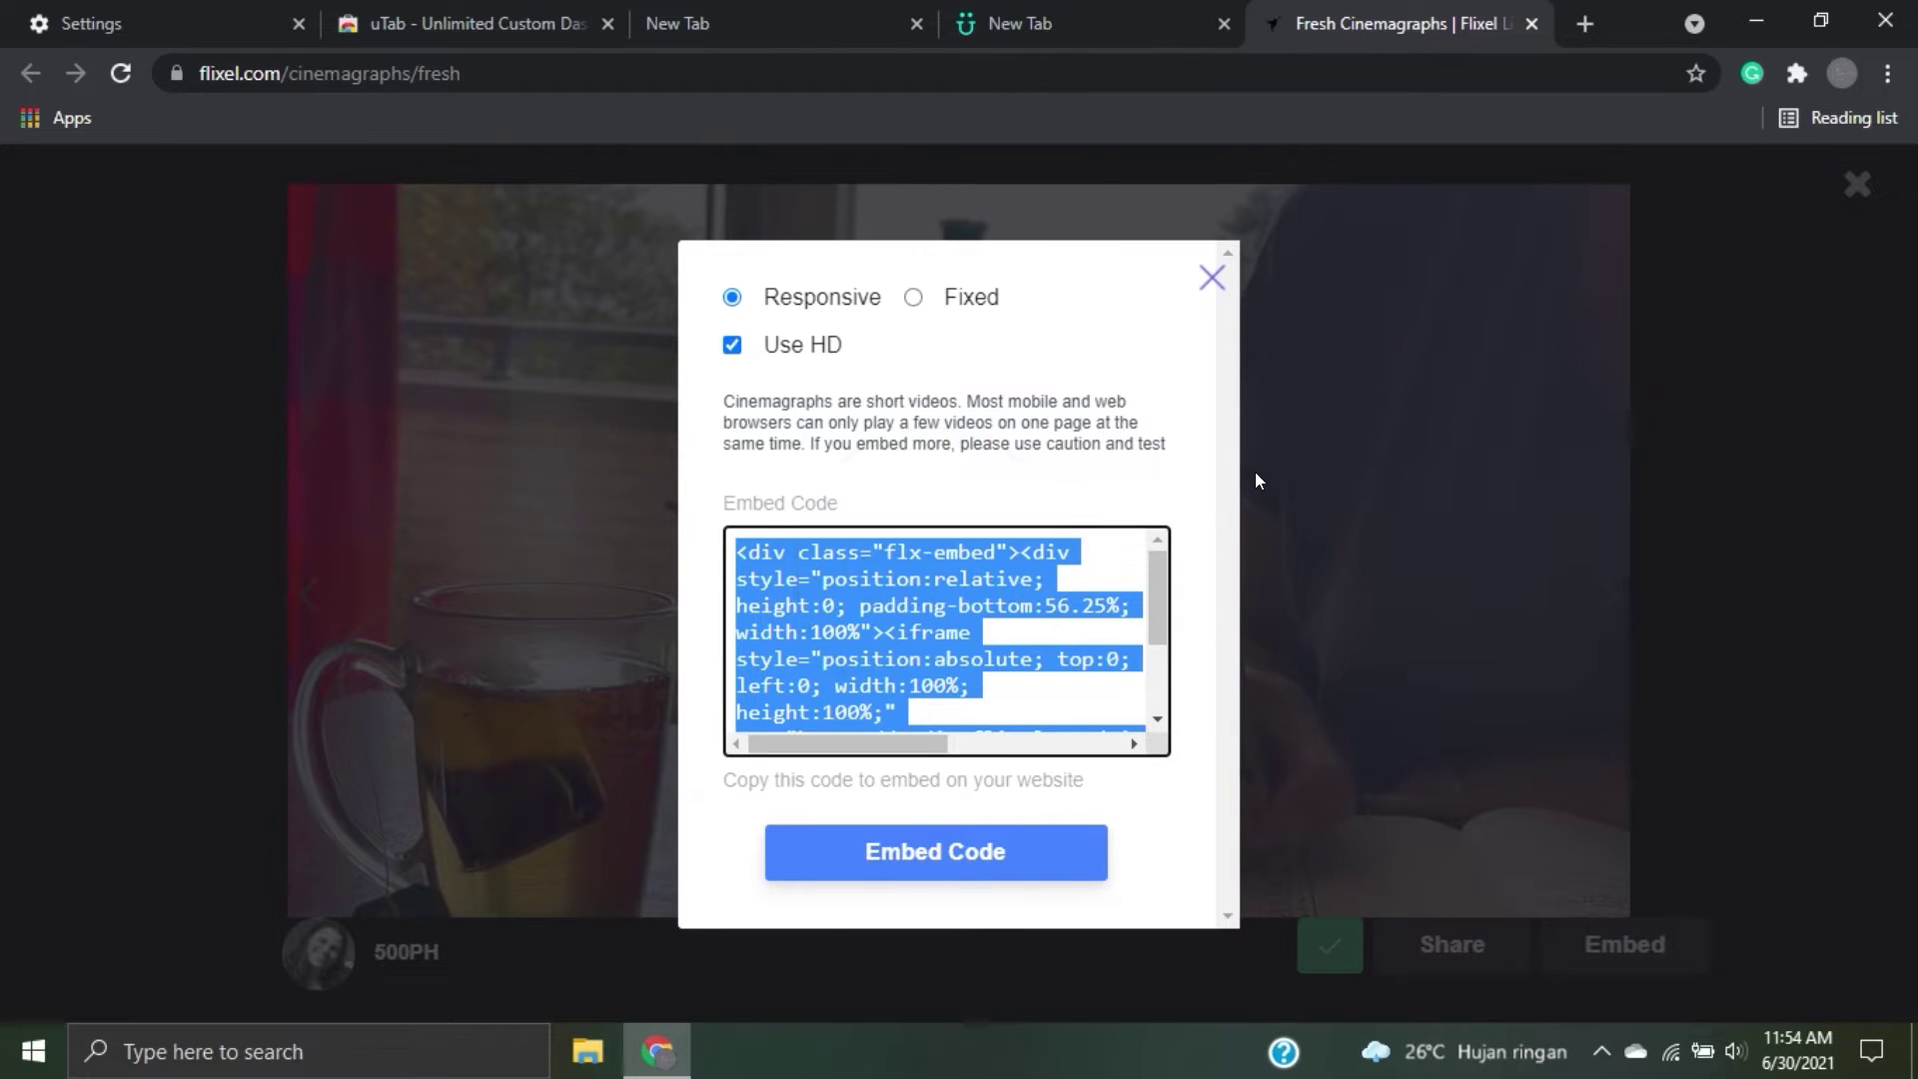
pyautogui.click(1083, 29)
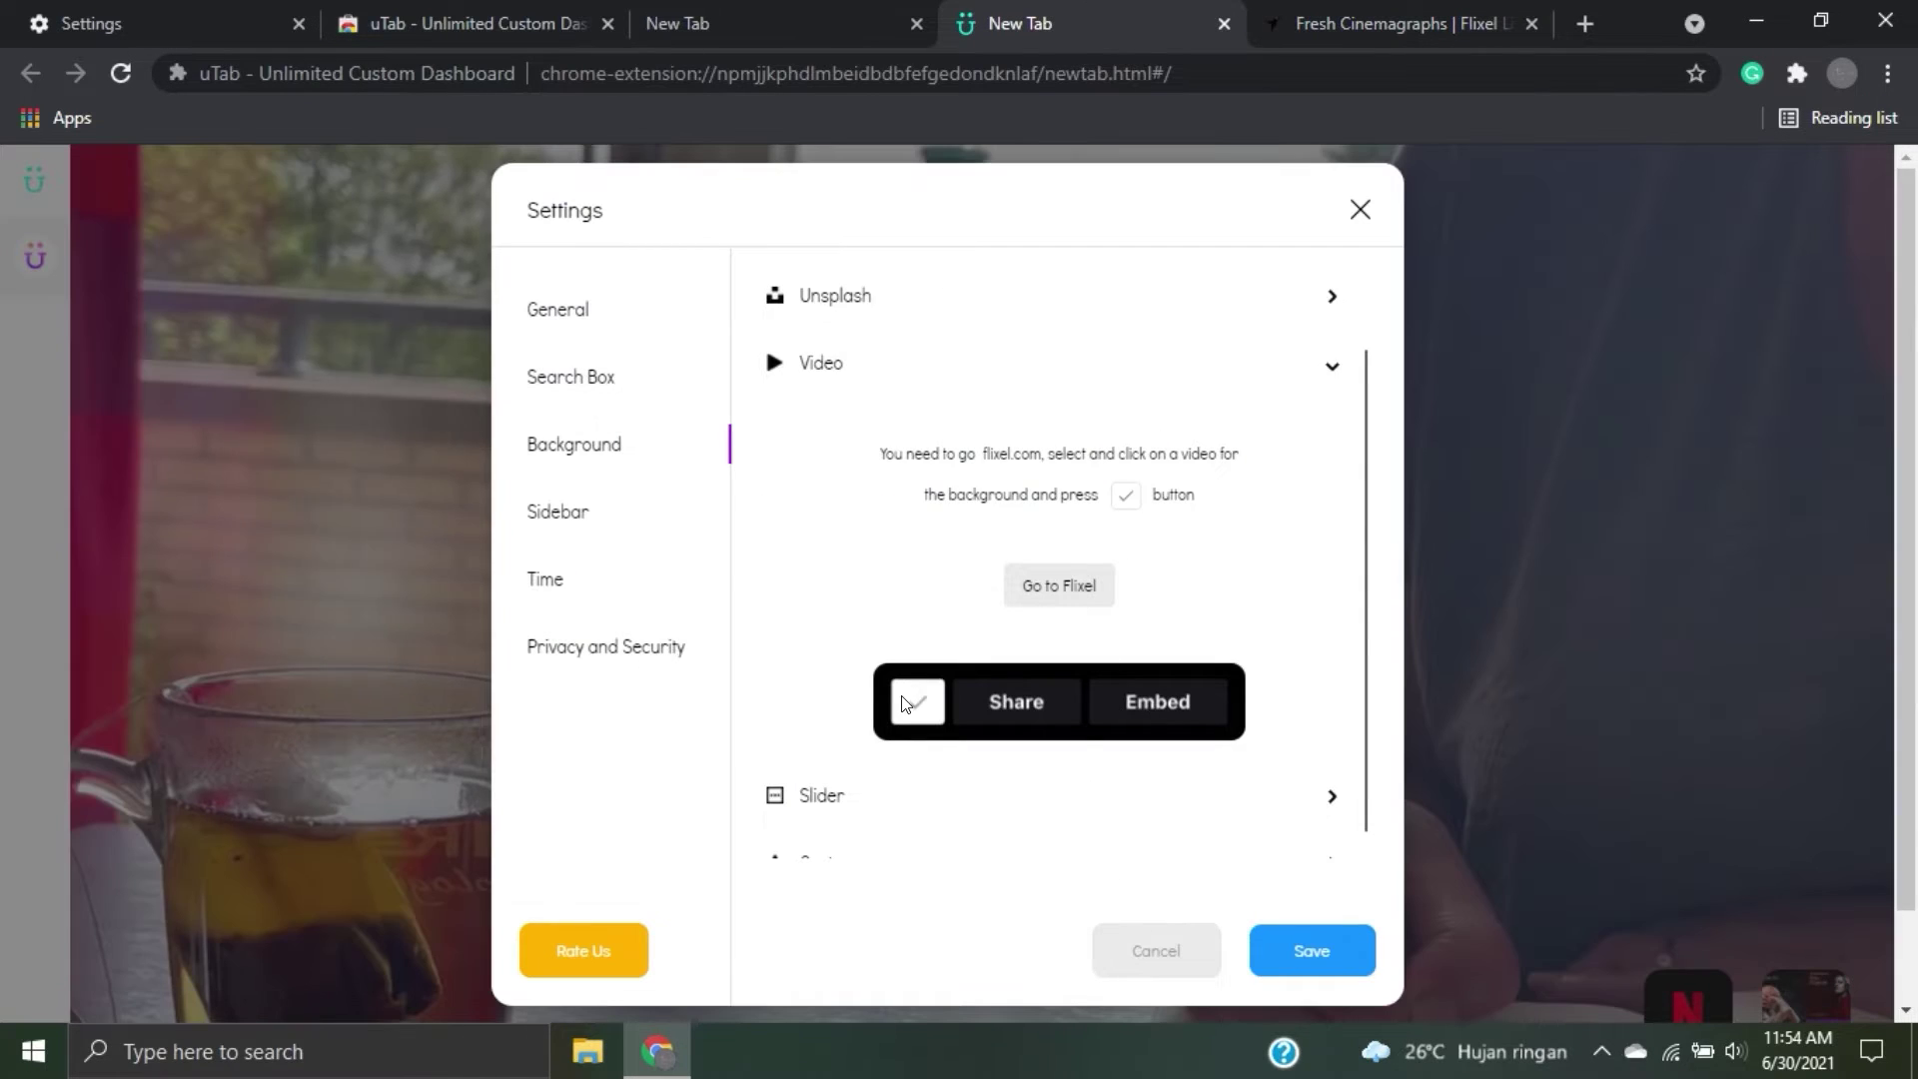
pyautogui.scroll(-1, 1208, 620)
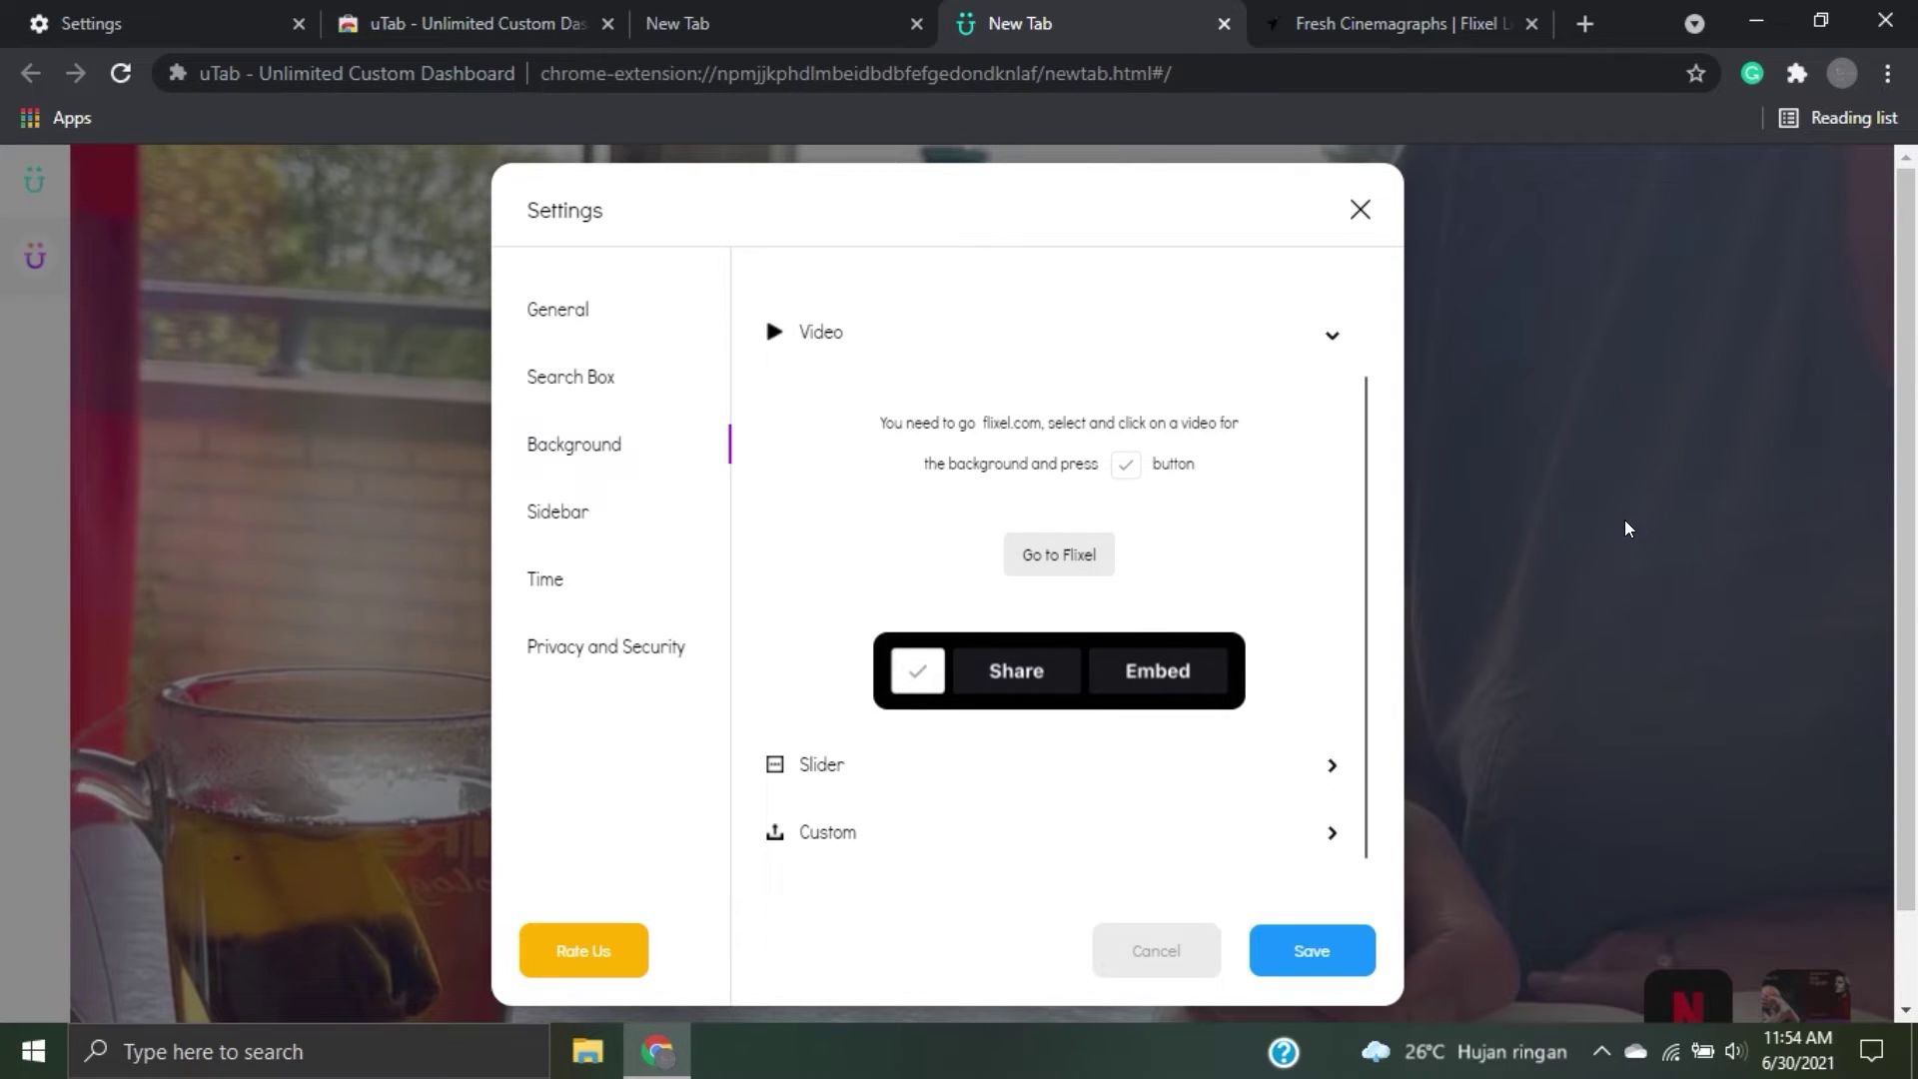
# Close Flixel's embed and viewer windows, browse the Arts category, then return to uTab.
pyautogui.click(1413, 10)
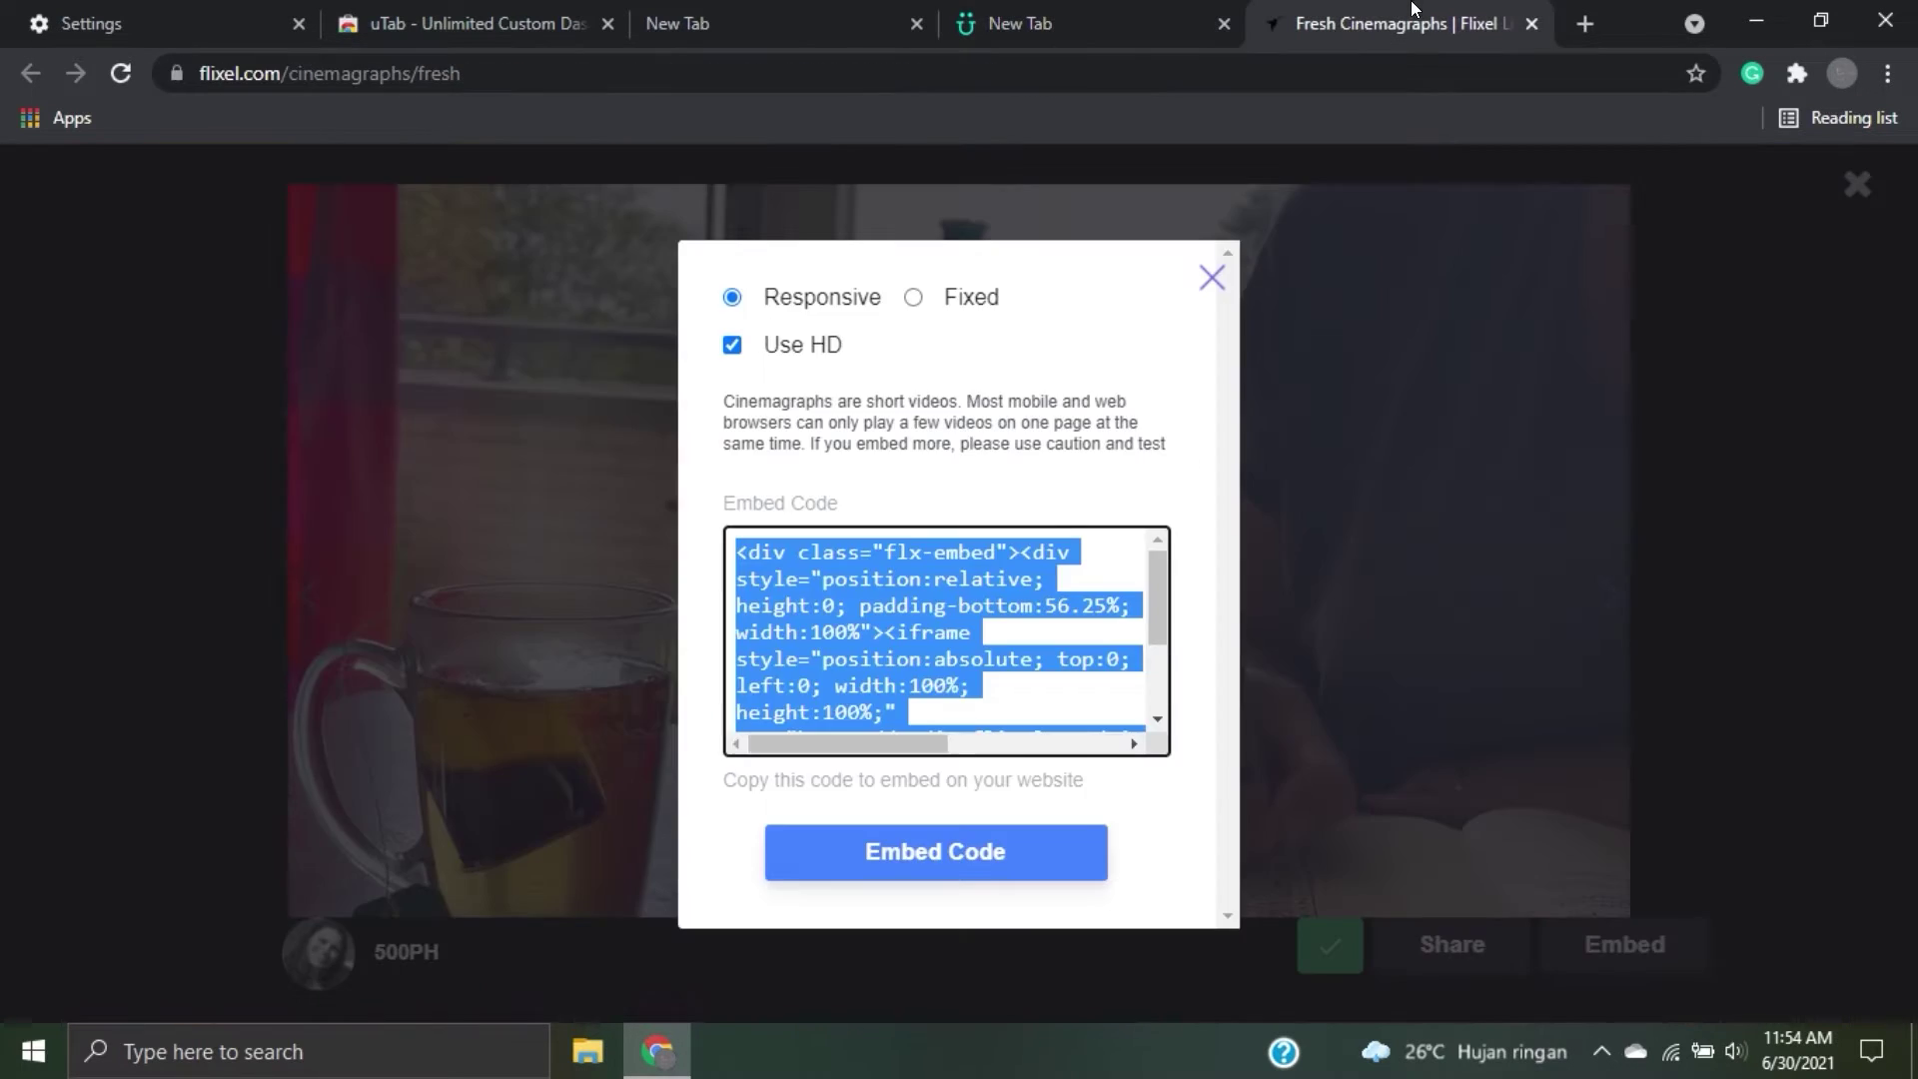
pyautogui.click(1209, 273)
pyautogui.click(1857, 186)
pyautogui.click(1648, 206)
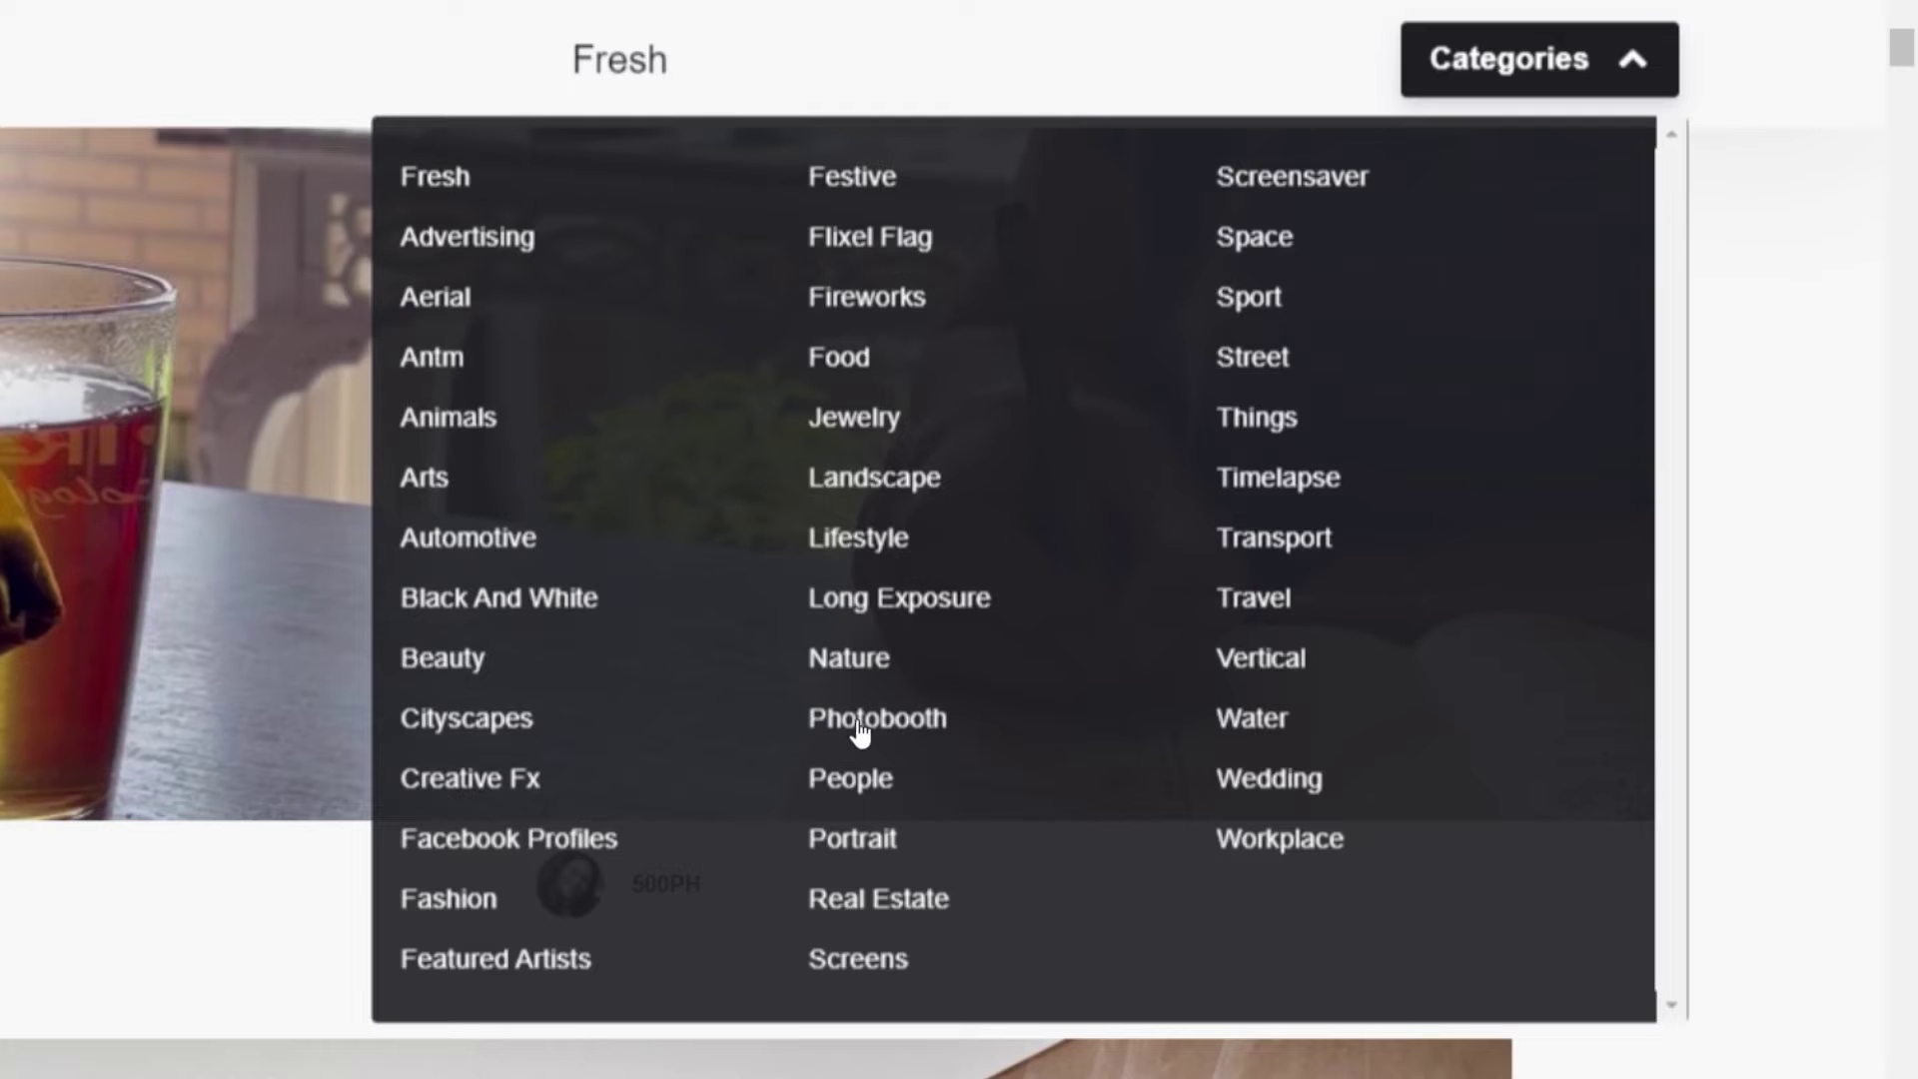
pyautogui.click(444, 490)
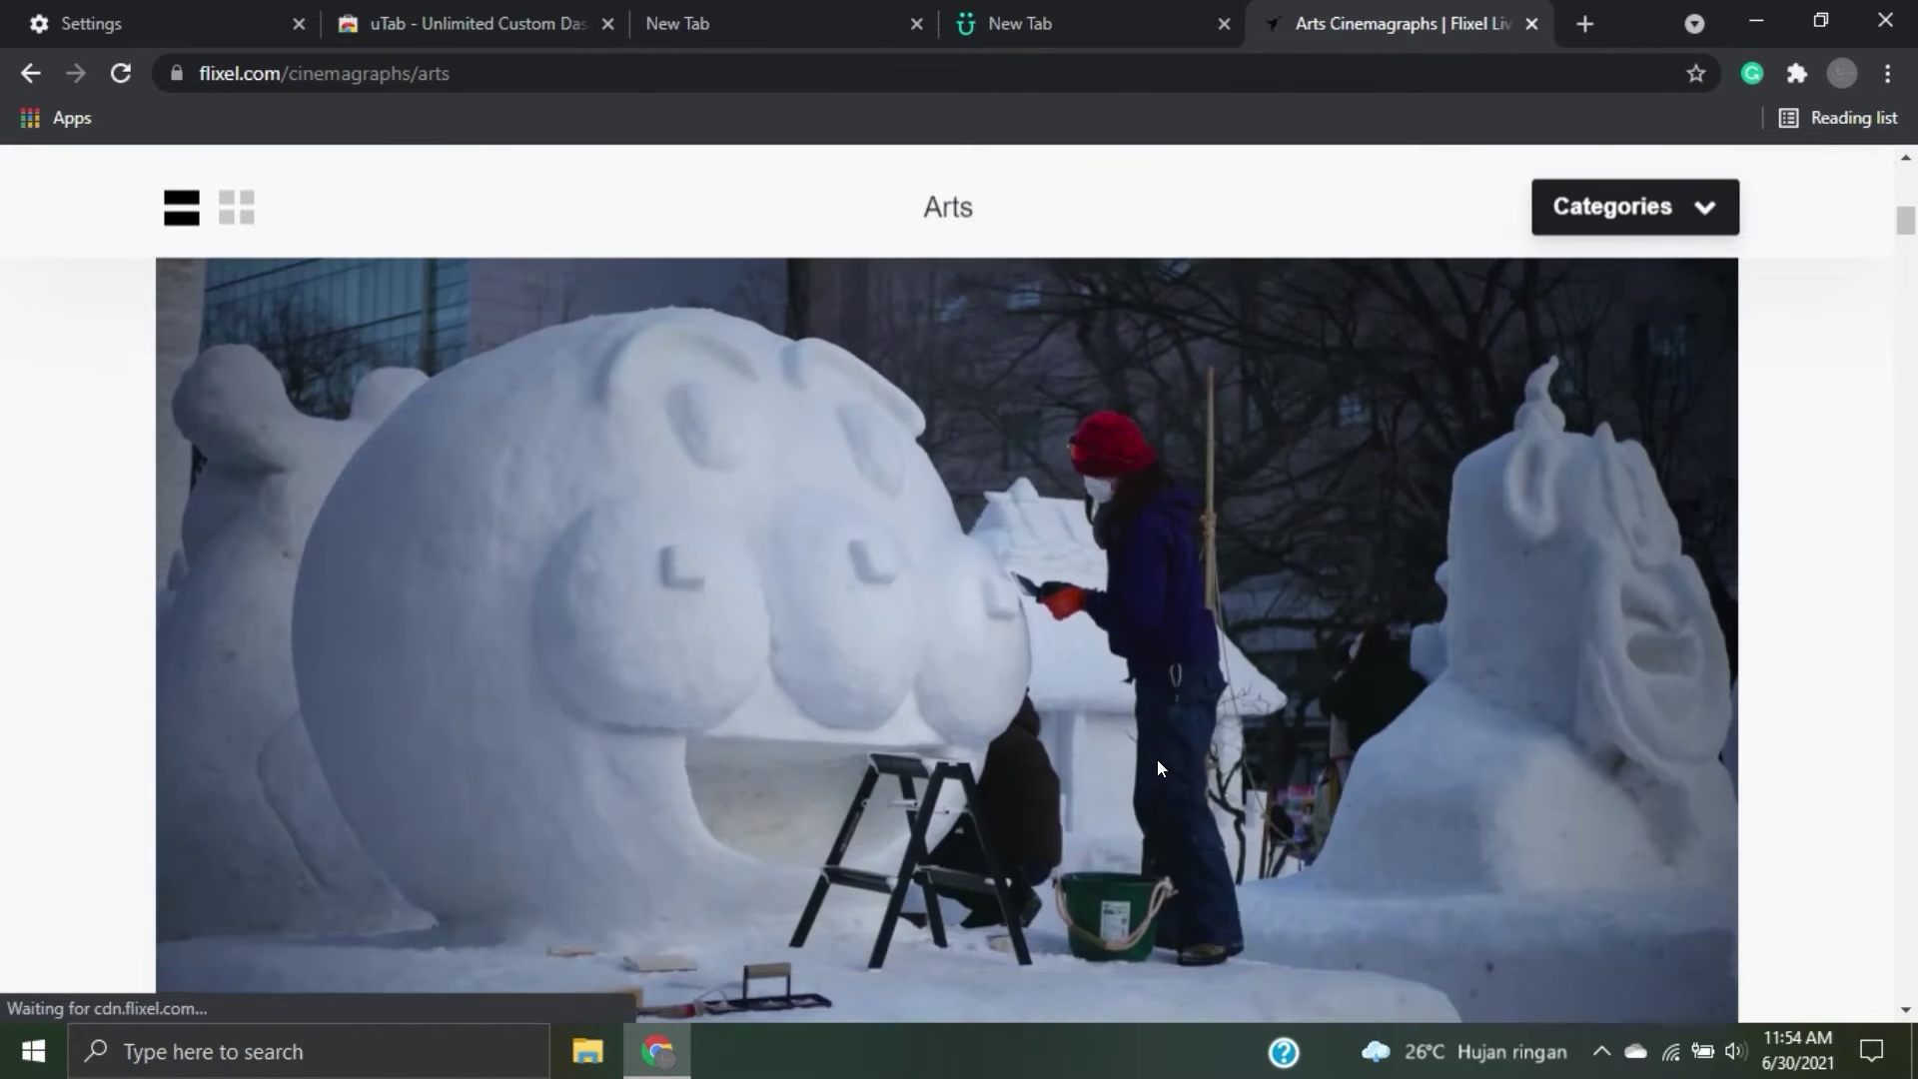
pyautogui.scroll(-20, 1158, 765)
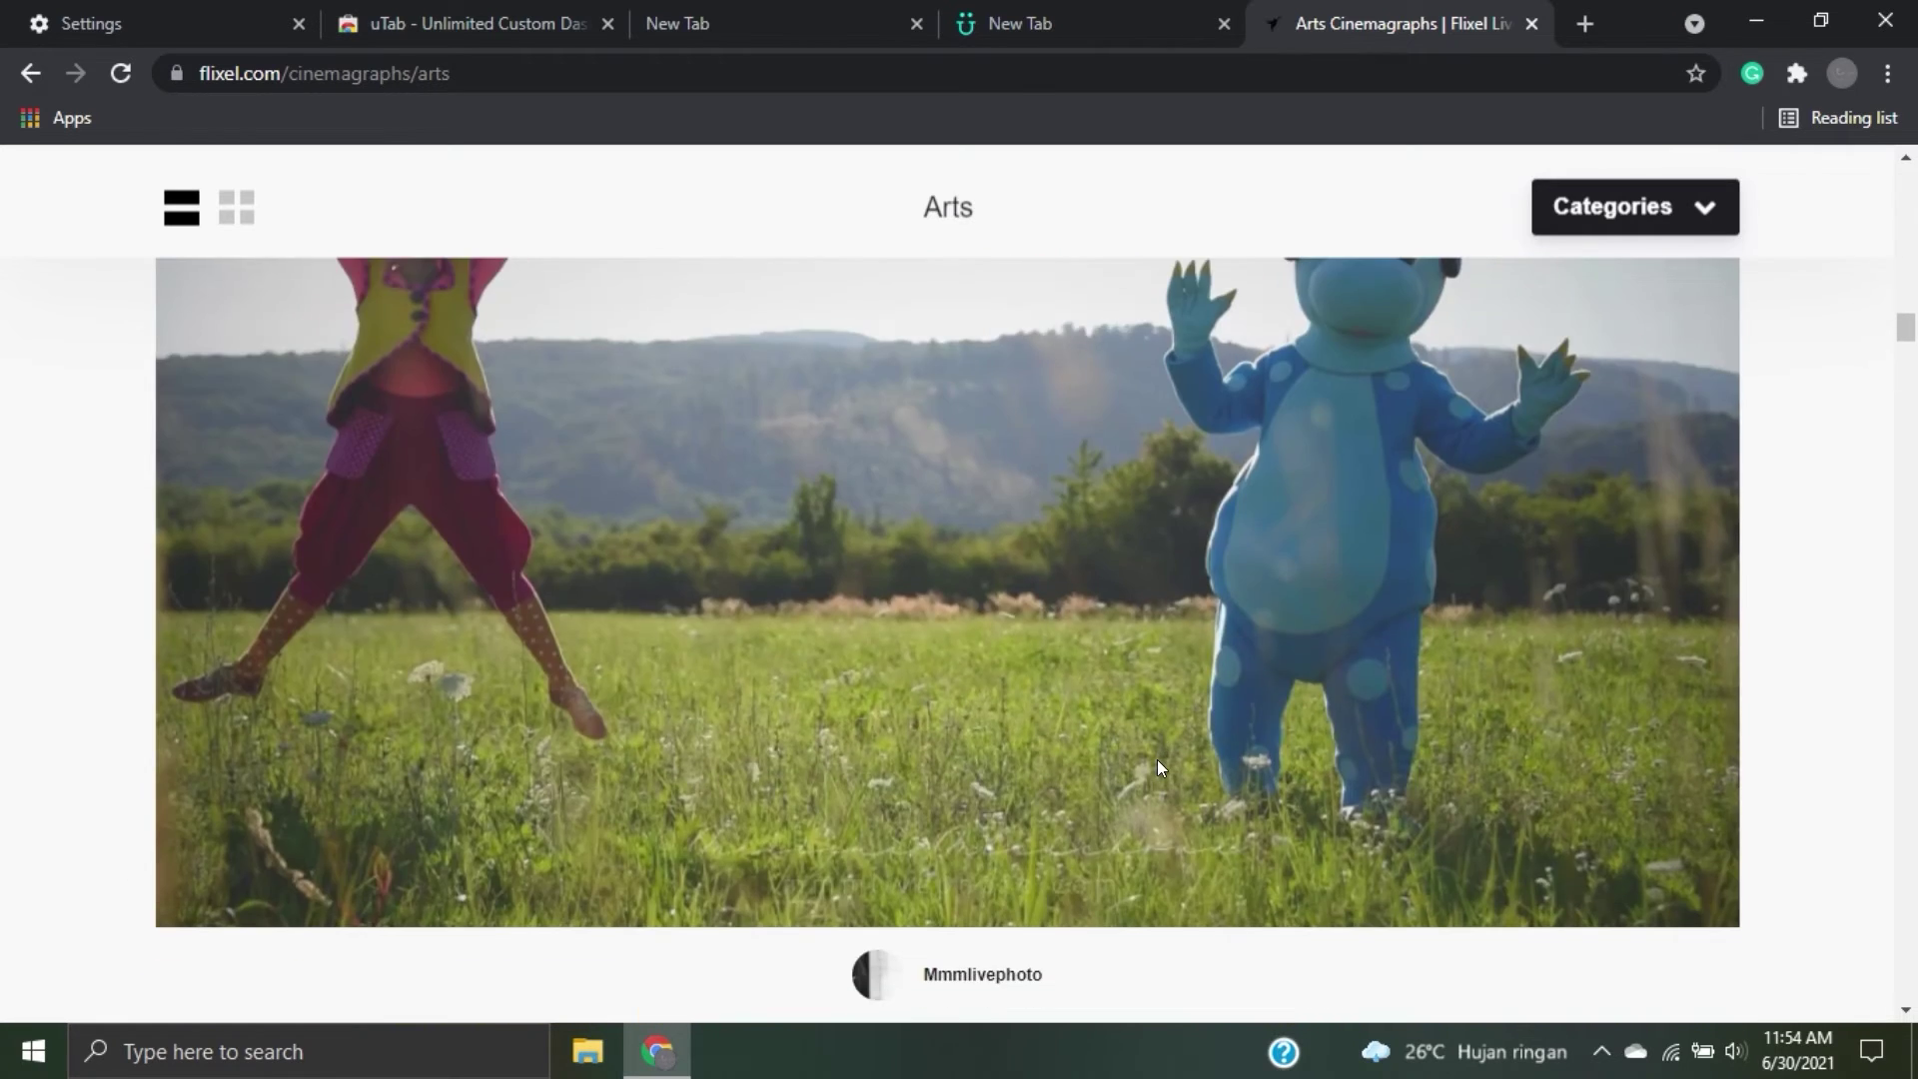
pyautogui.hotkey('ctrl', 'shift', 'Tab')
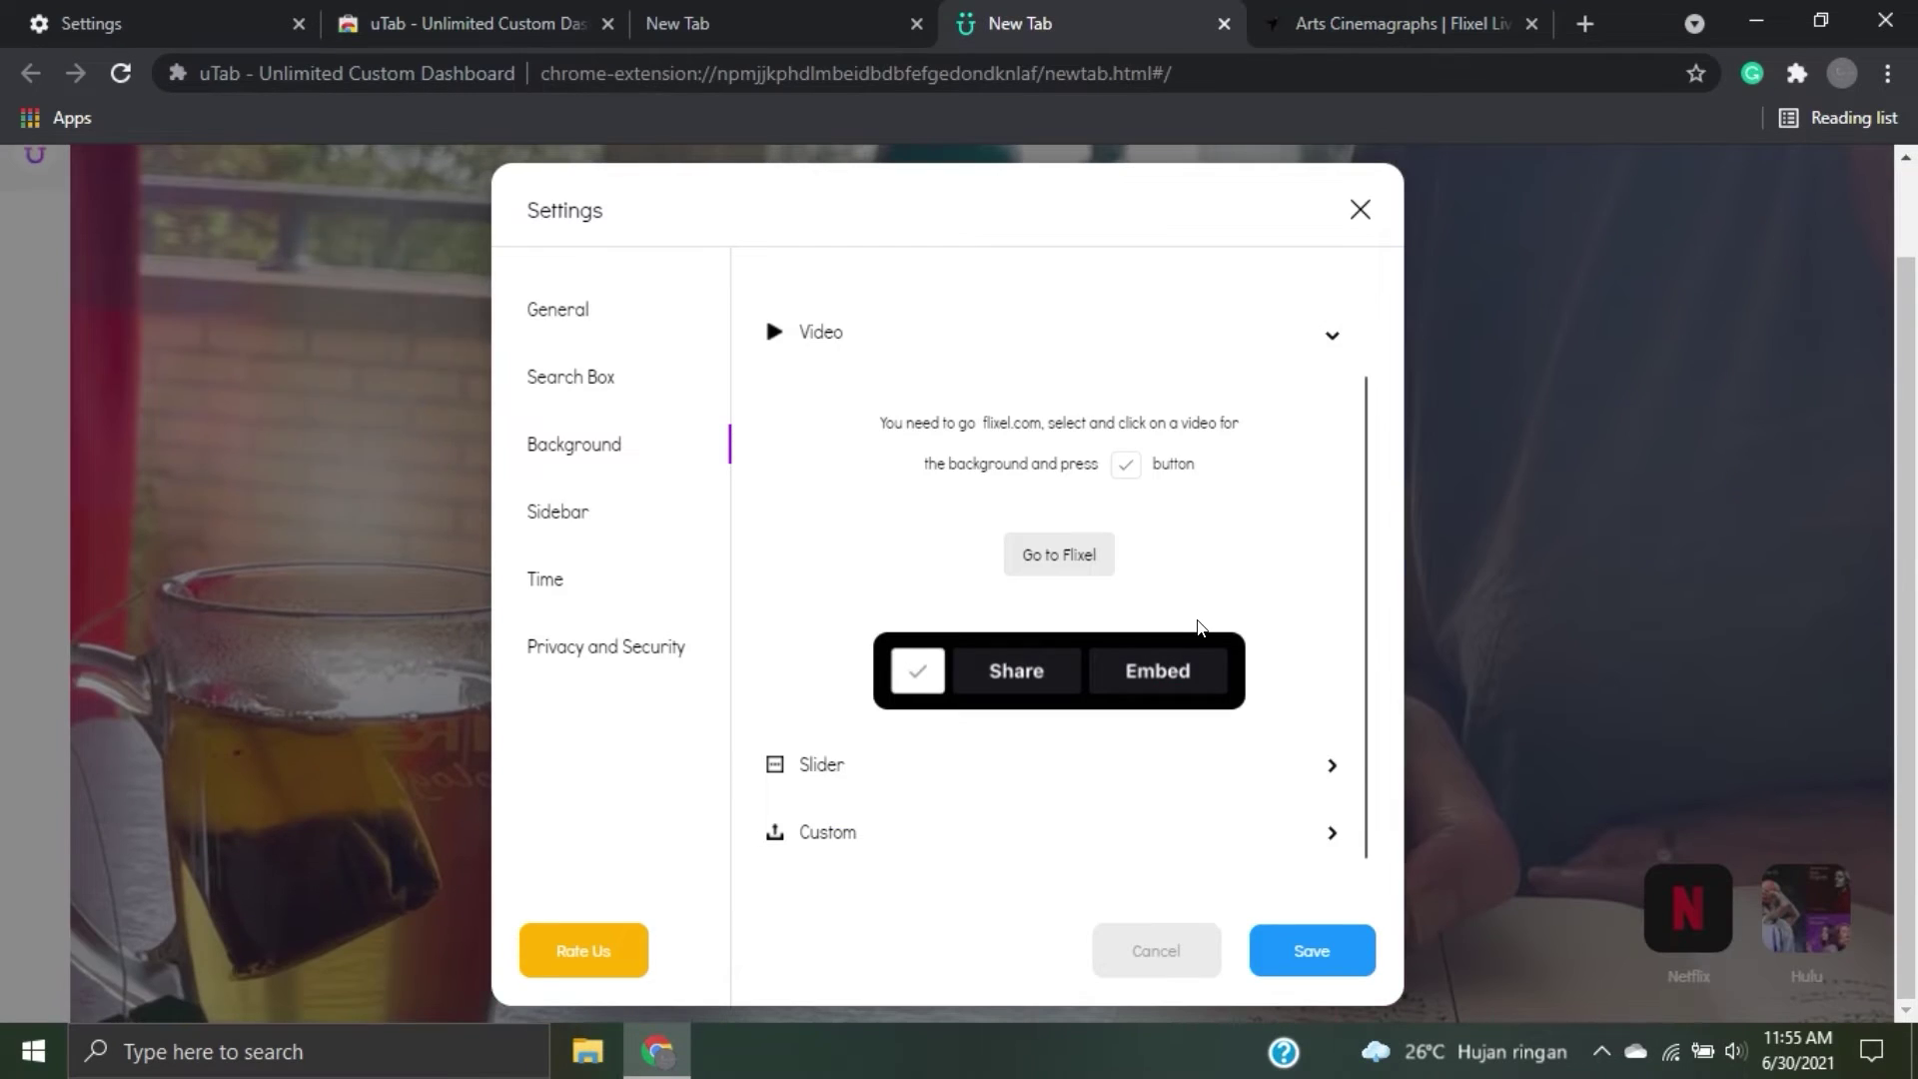
# Open Unsplash from the background instructions and apply the New York city skyline photo.
pyautogui.click(1328, 334)
pyautogui.click(1002, 380)
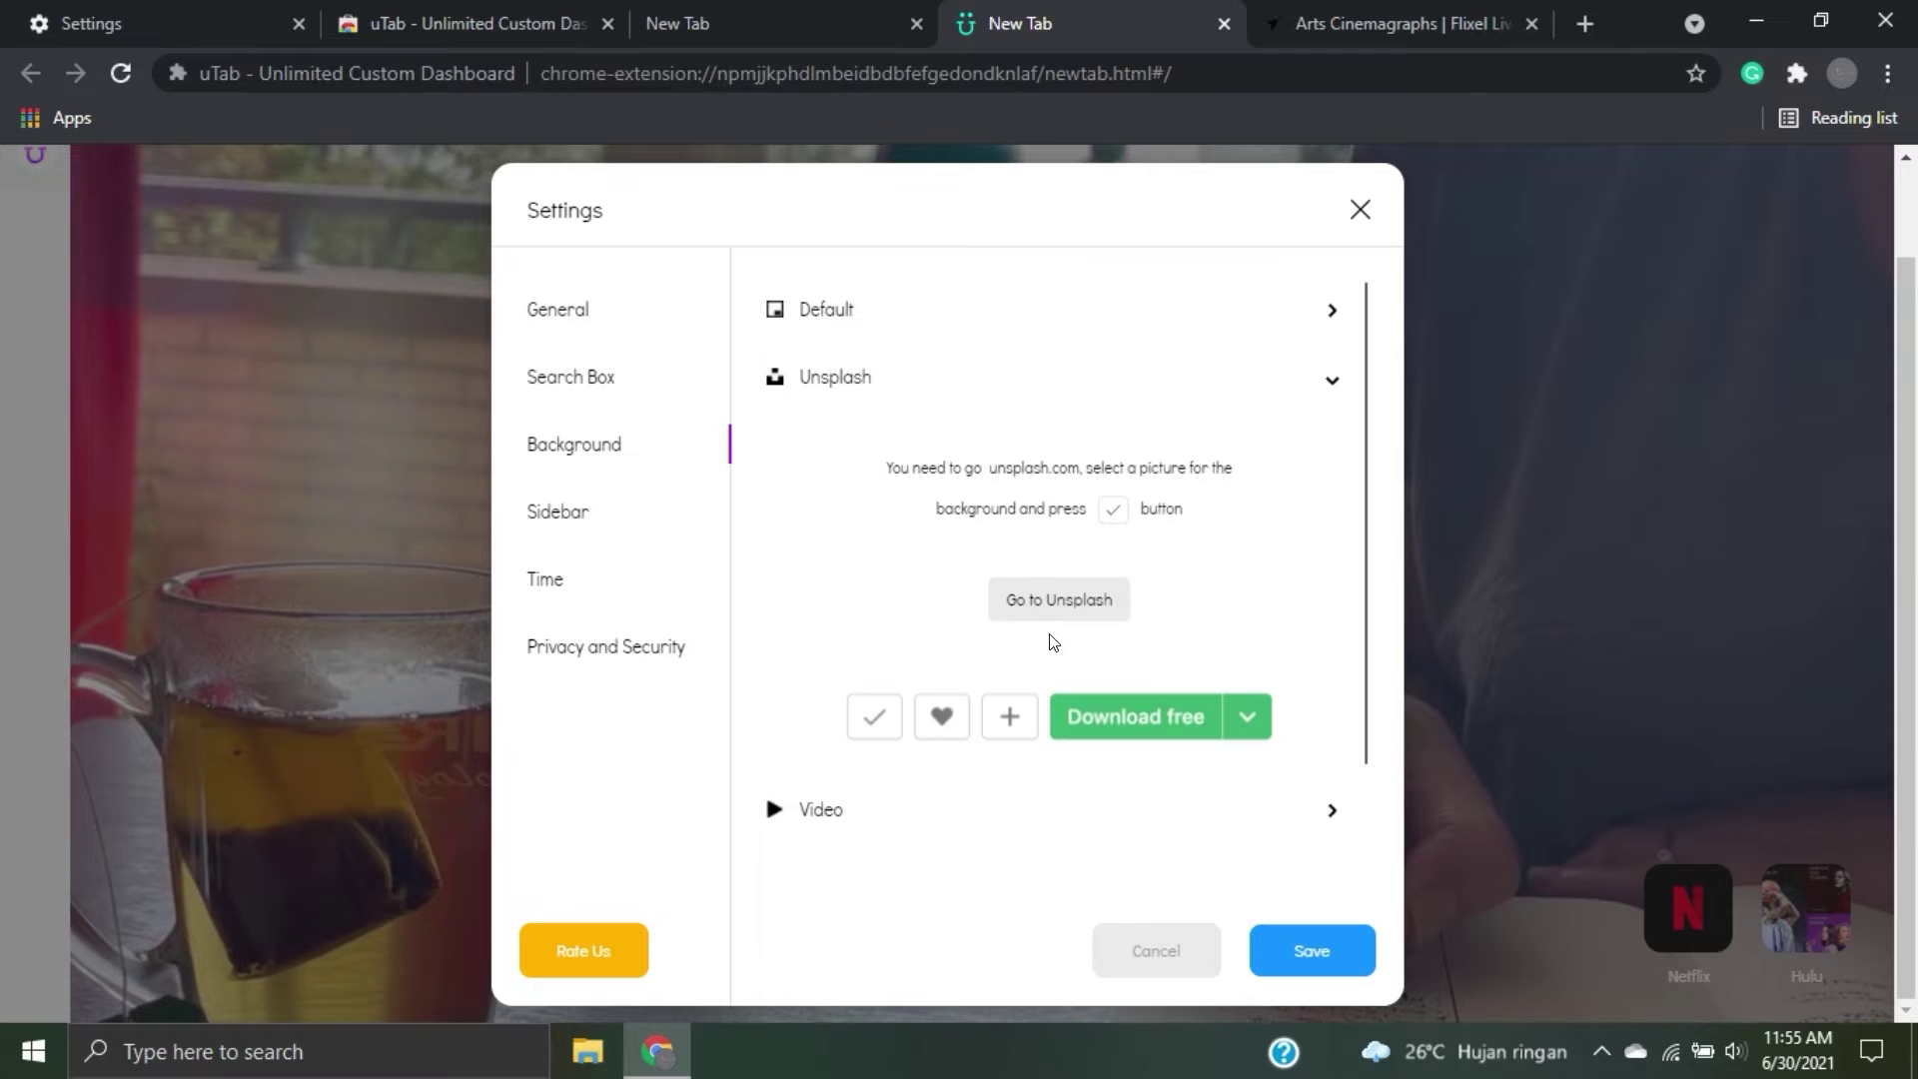
pyautogui.click(1112, 599)
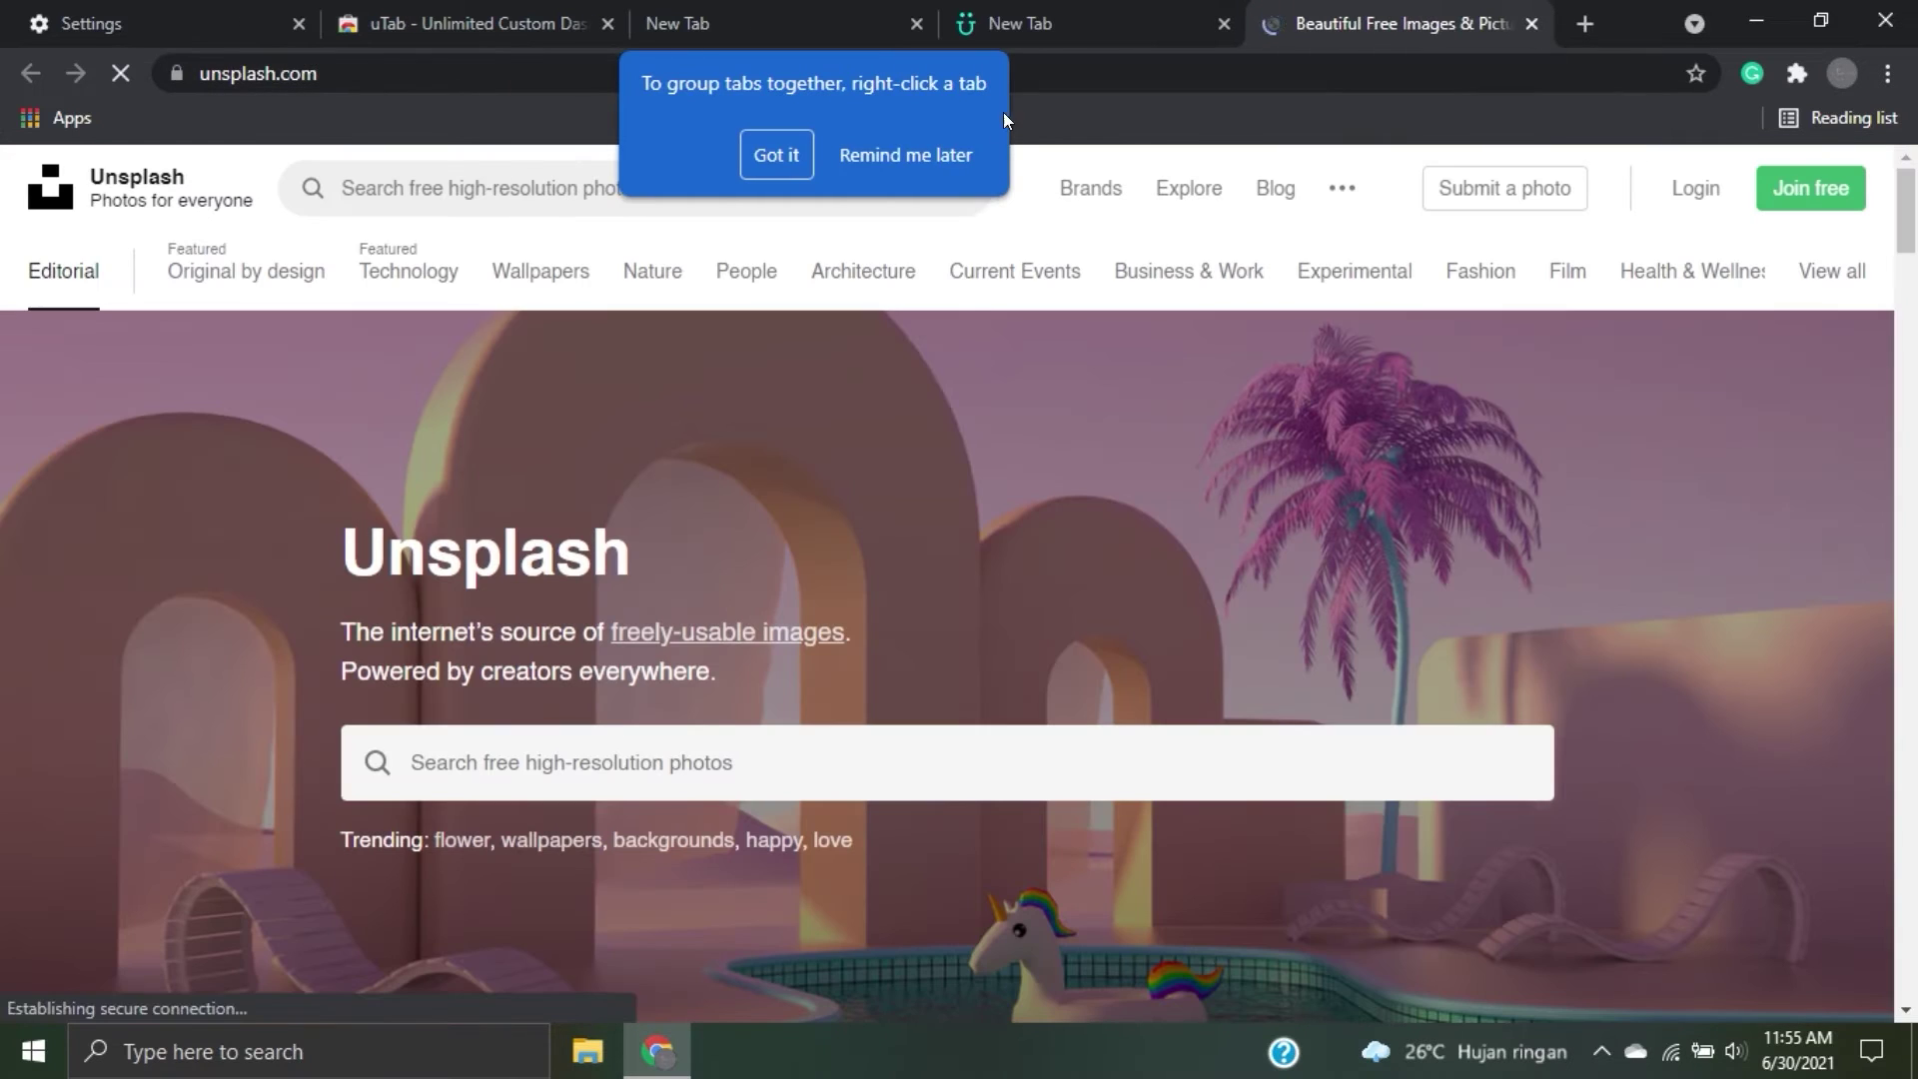
pyautogui.scroll(-10, 1289, 517)
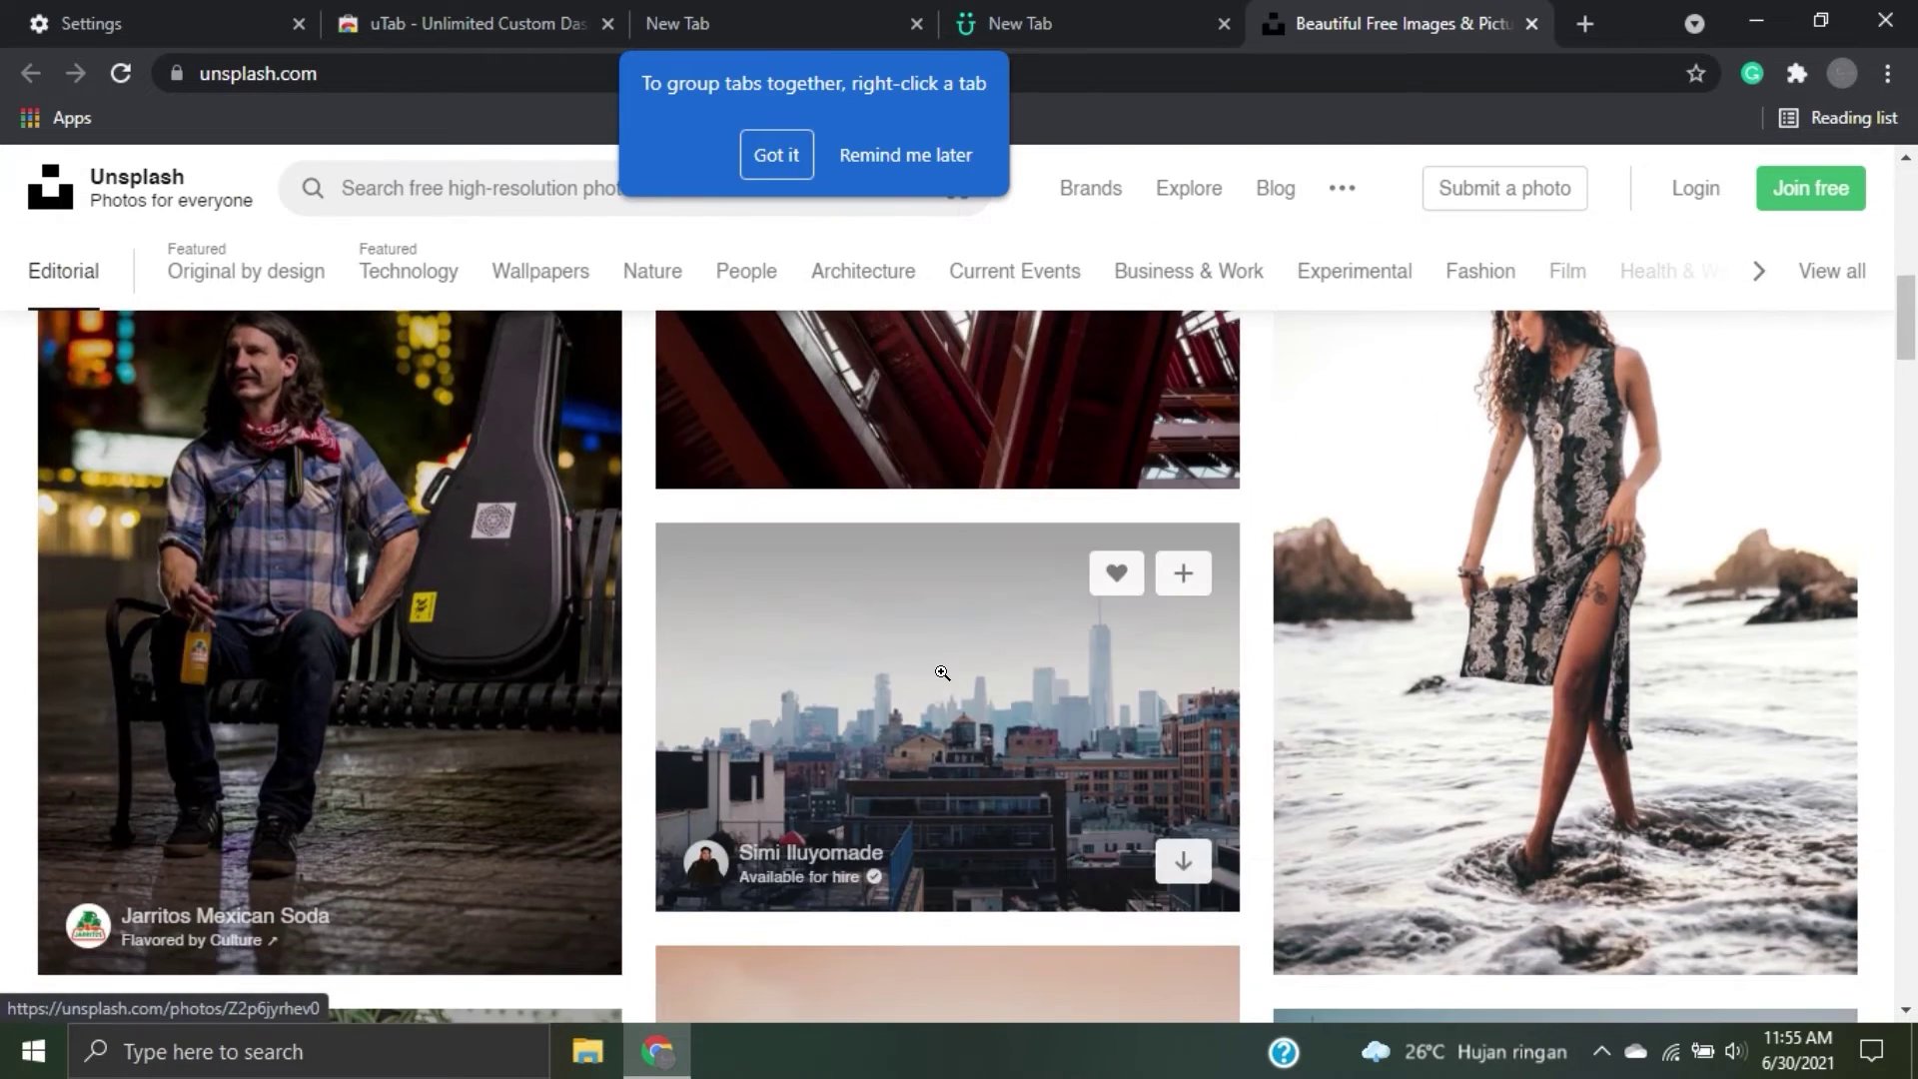
pyautogui.click(941, 672)
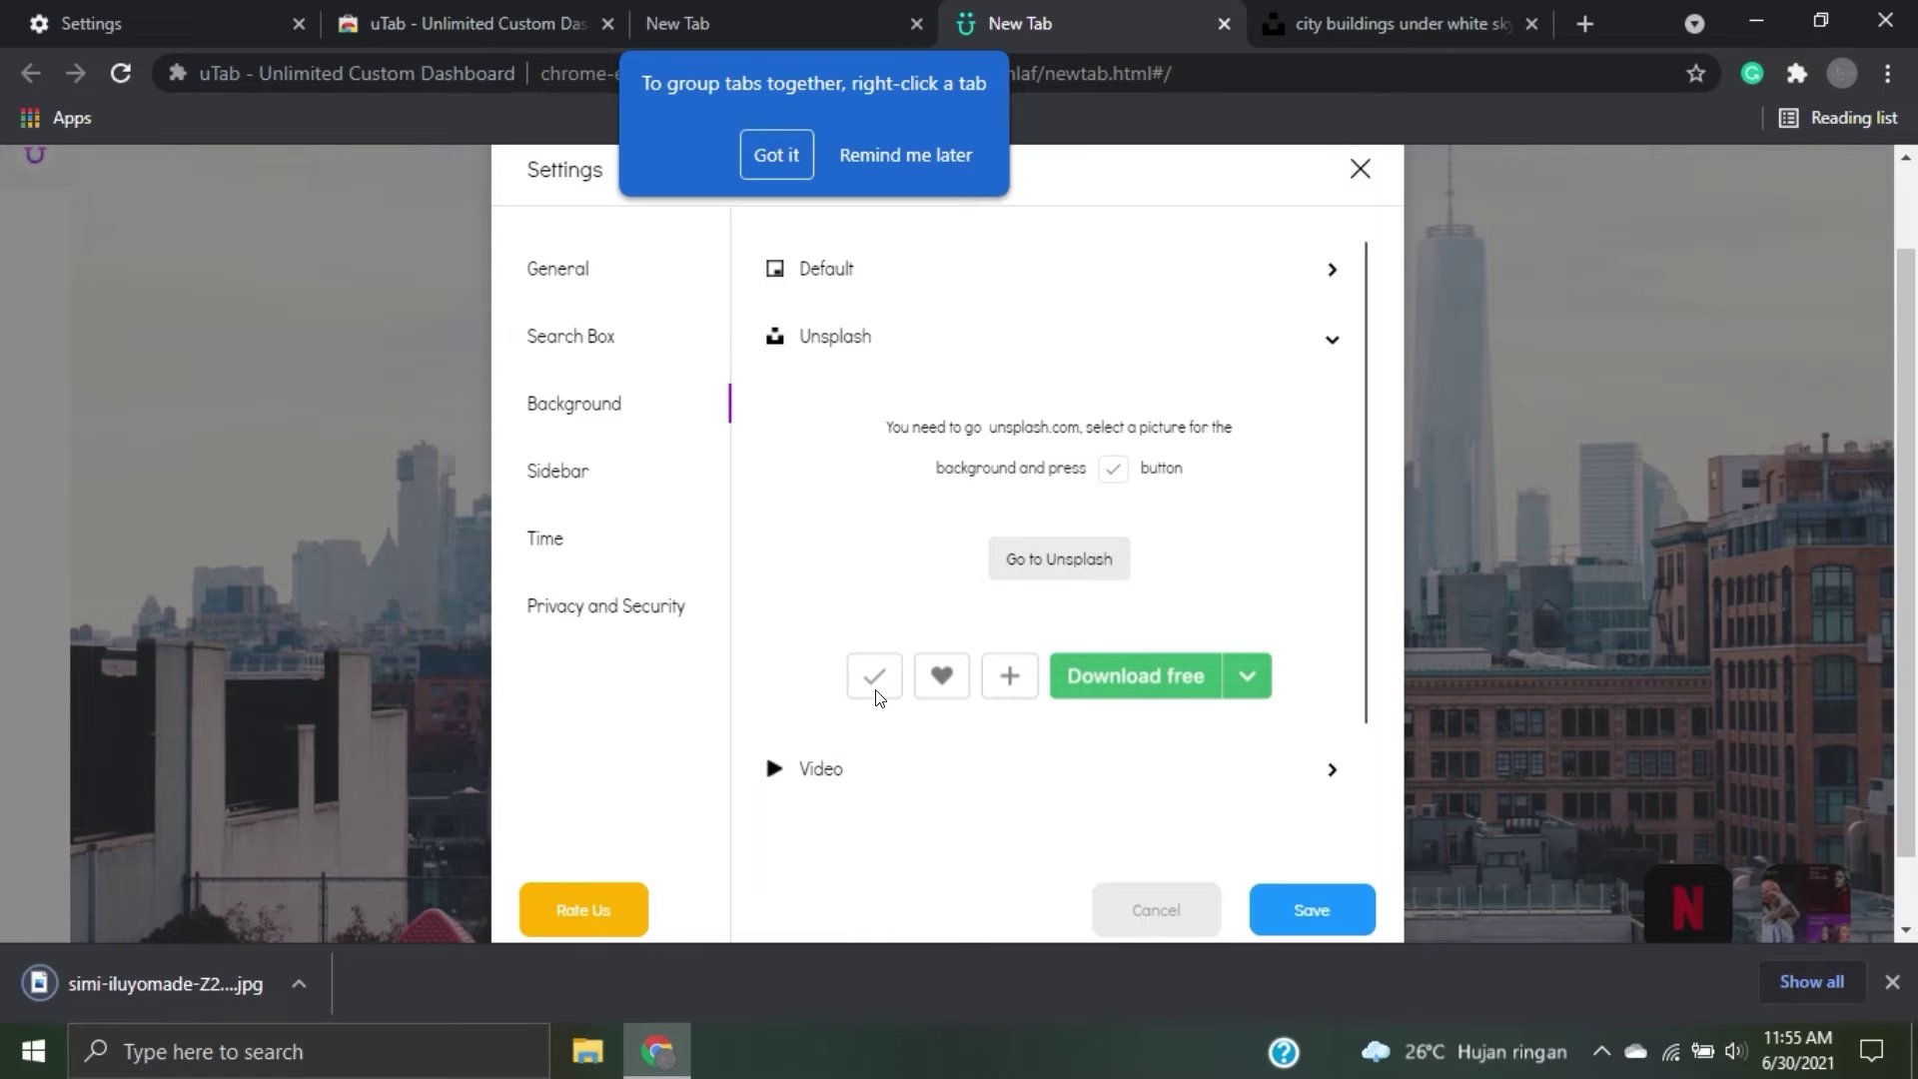
pyautogui.click(1329, 338)
# Upload the 'Backround' bedroom image as the custom background and close the downloads bar.
pyautogui.click(990, 567)
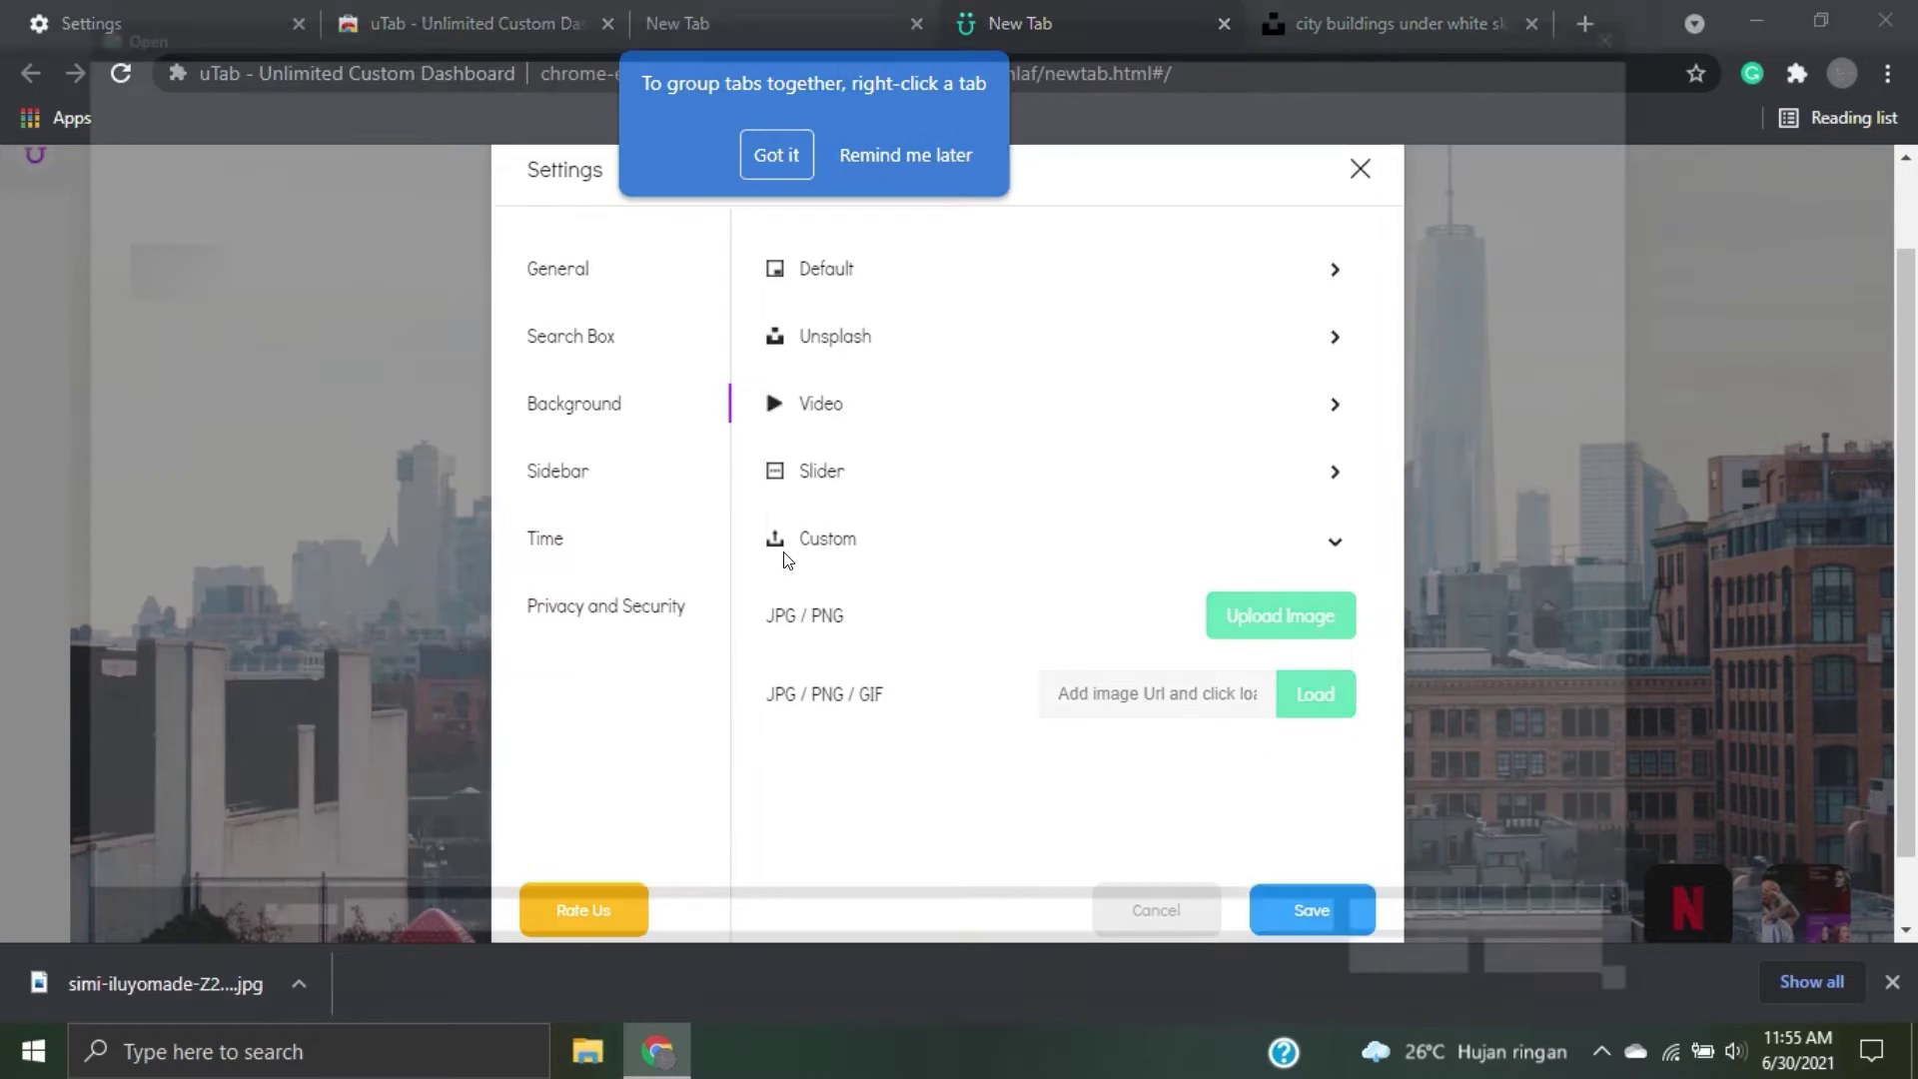
pyautogui.click(362, 240)
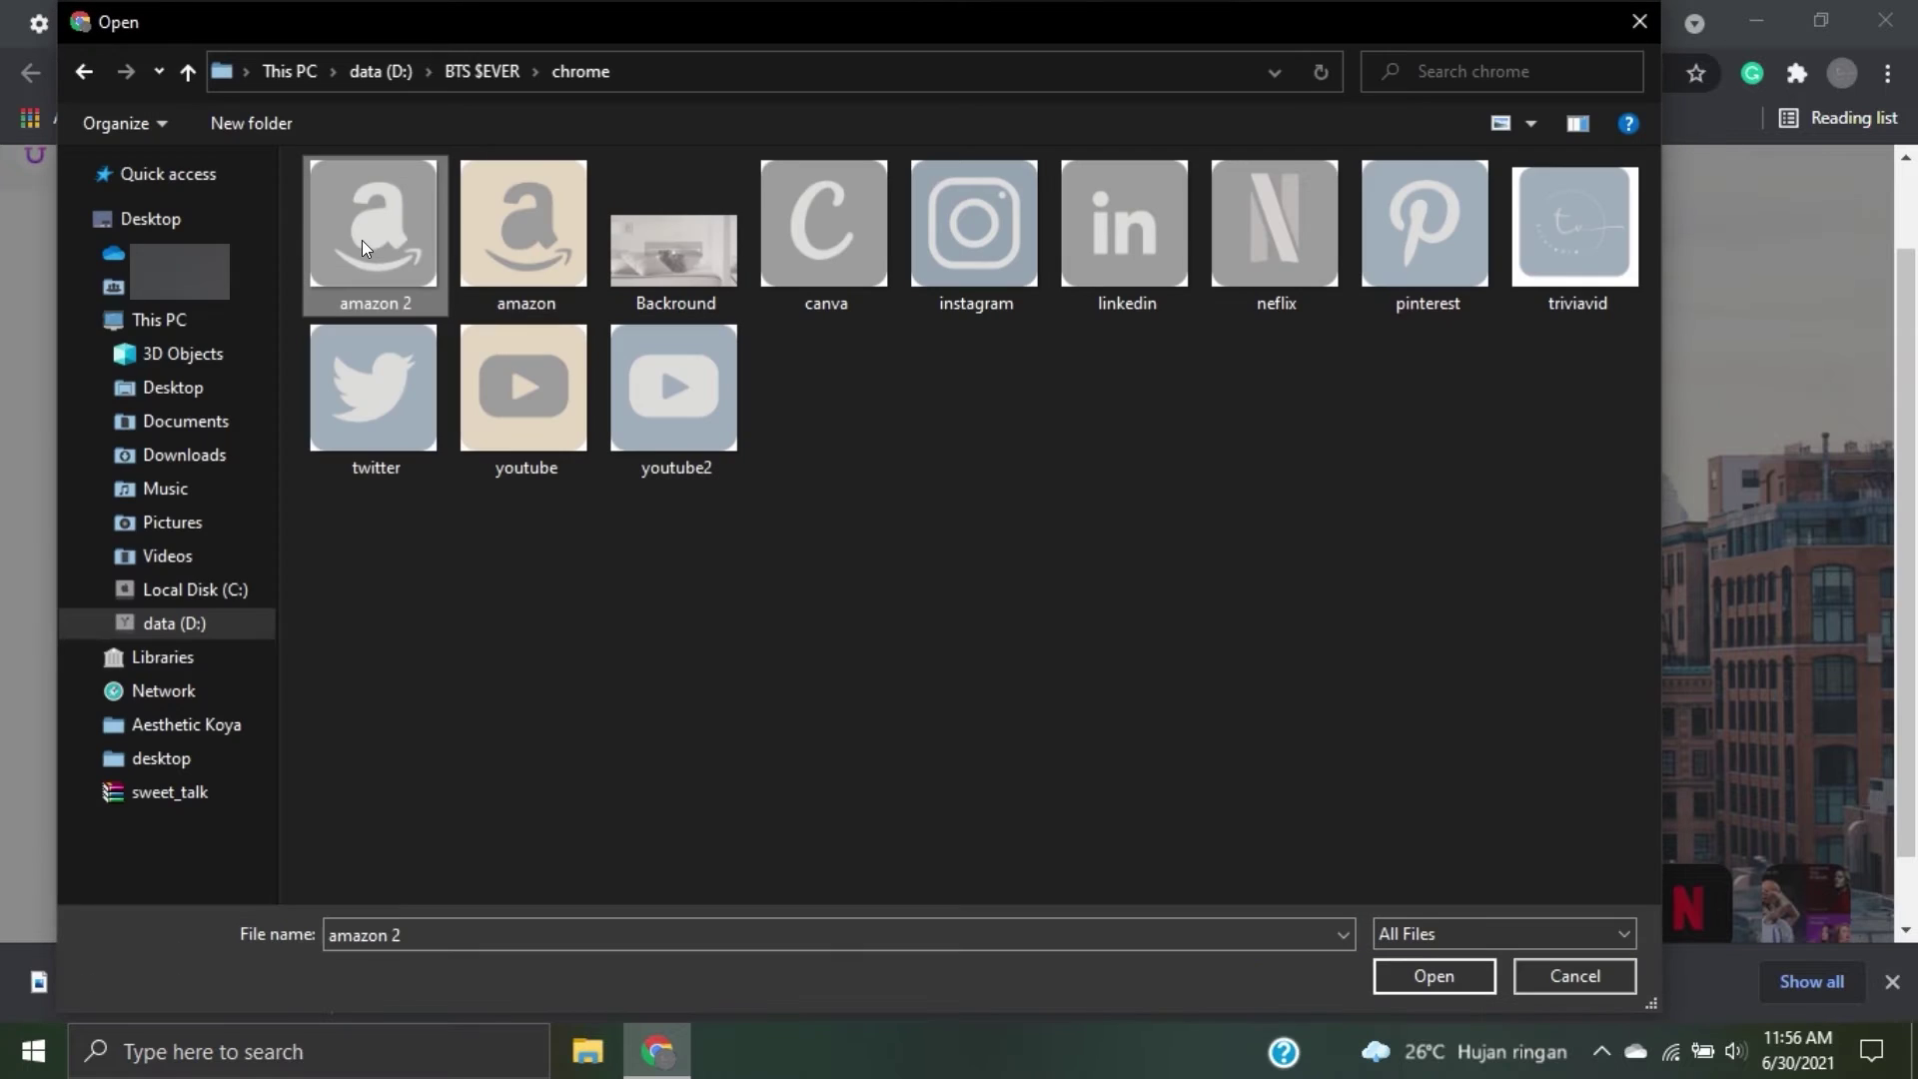
pyautogui.click(524, 243)
pyautogui.click(675, 245)
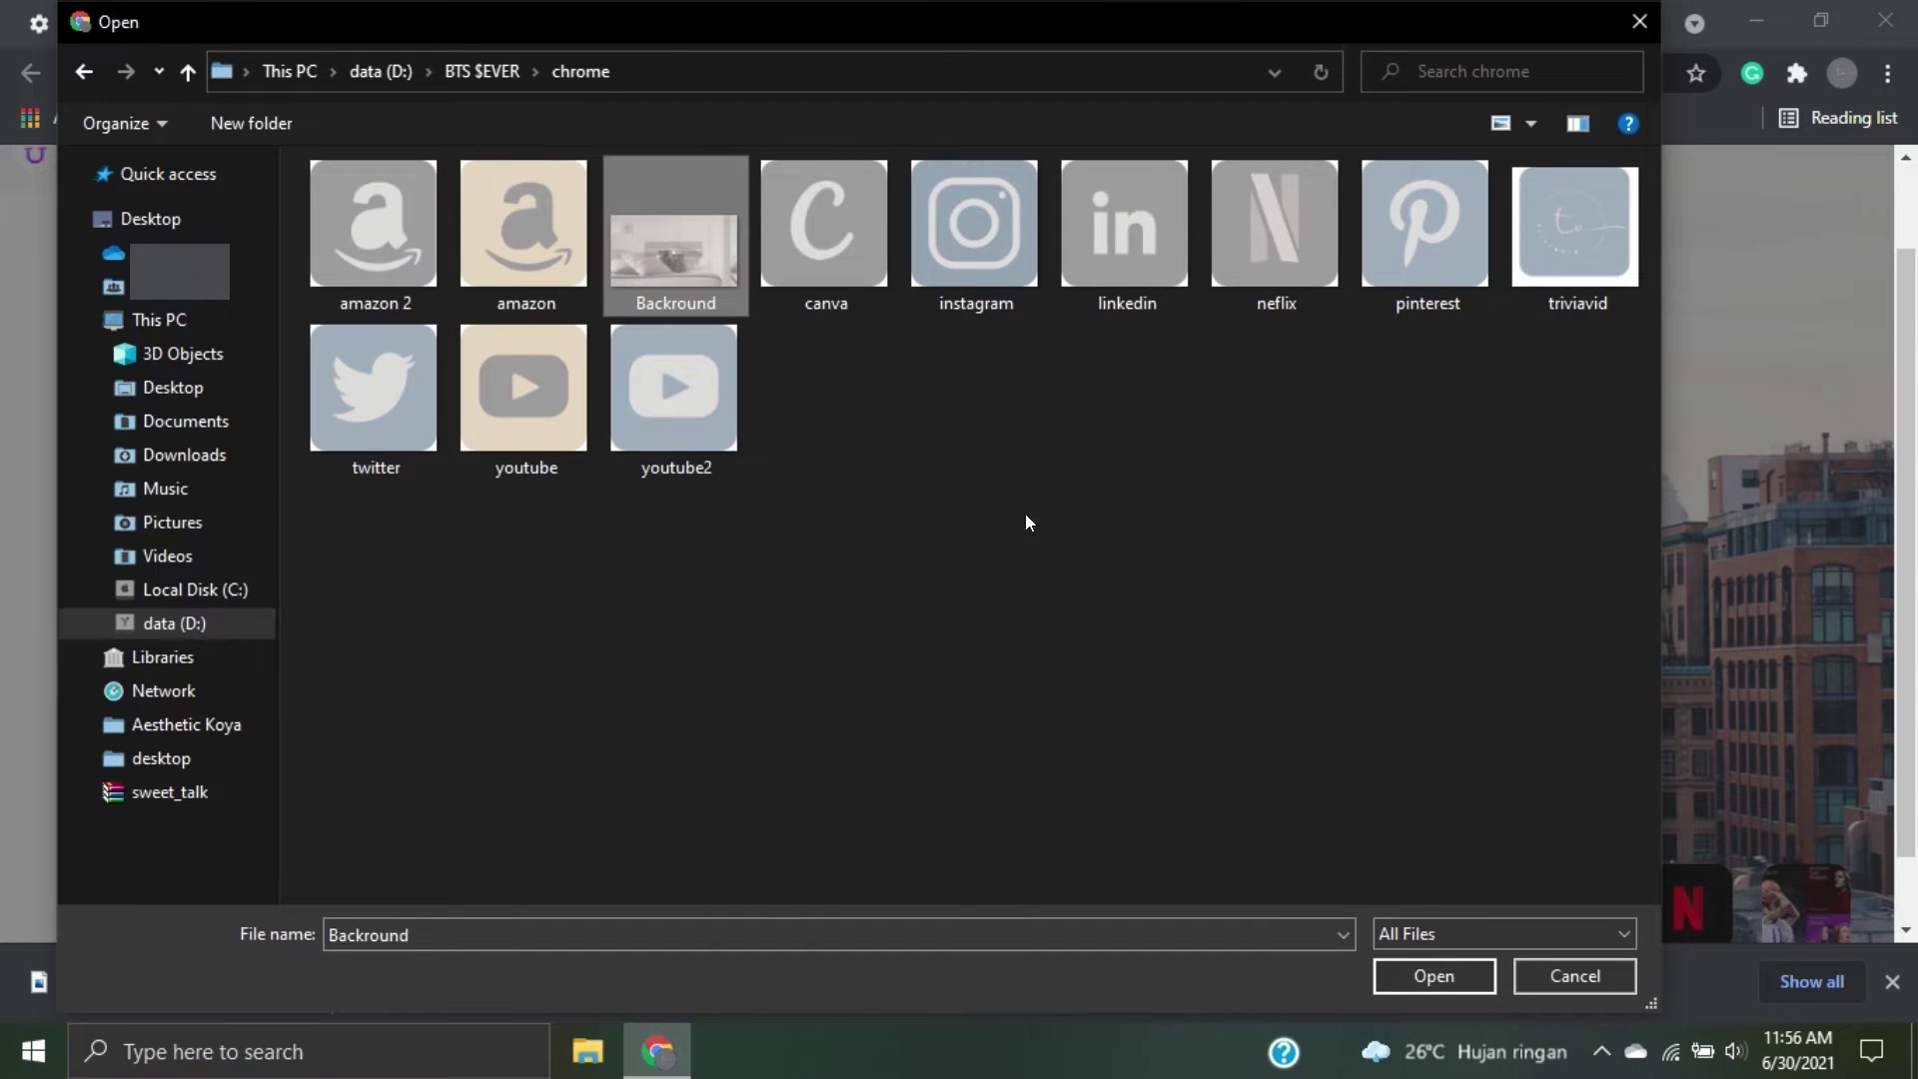
pyautogui.click(1432, 974)
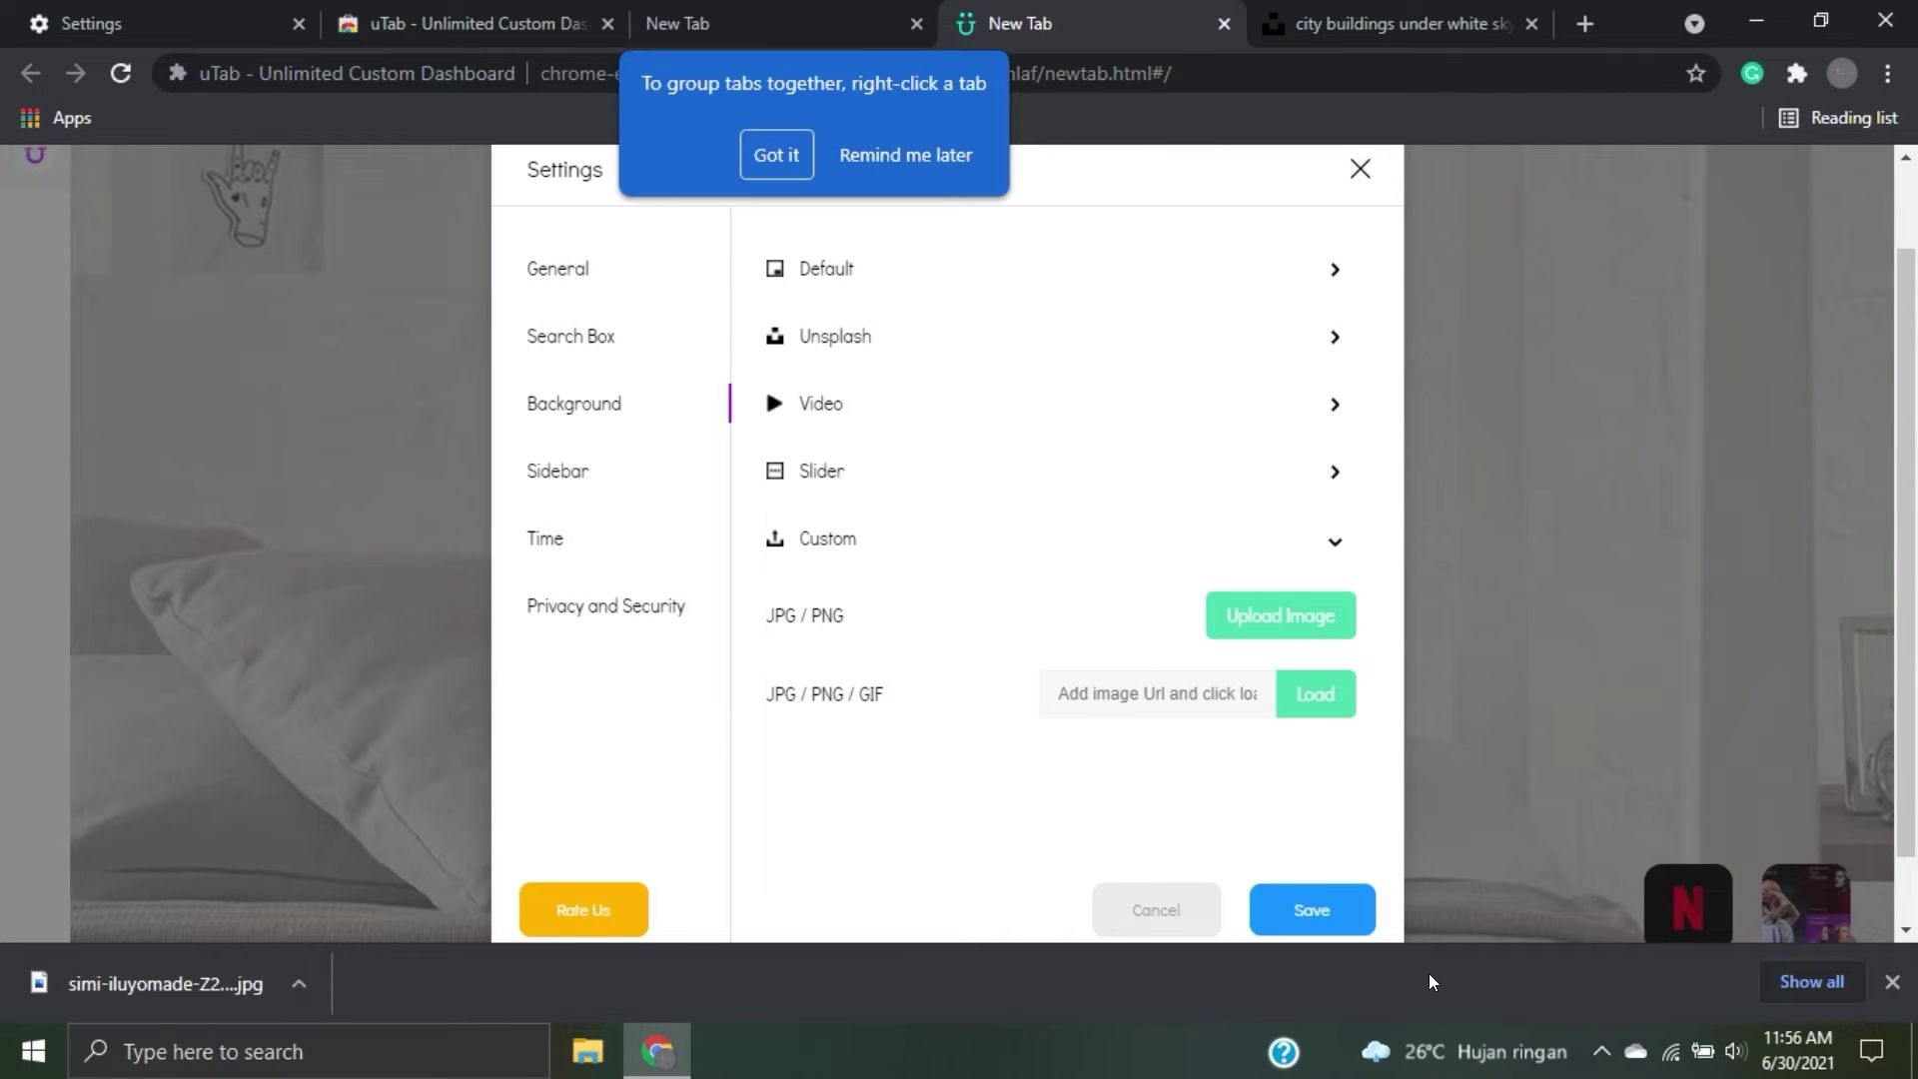
pyautogui.click(1893, 982)
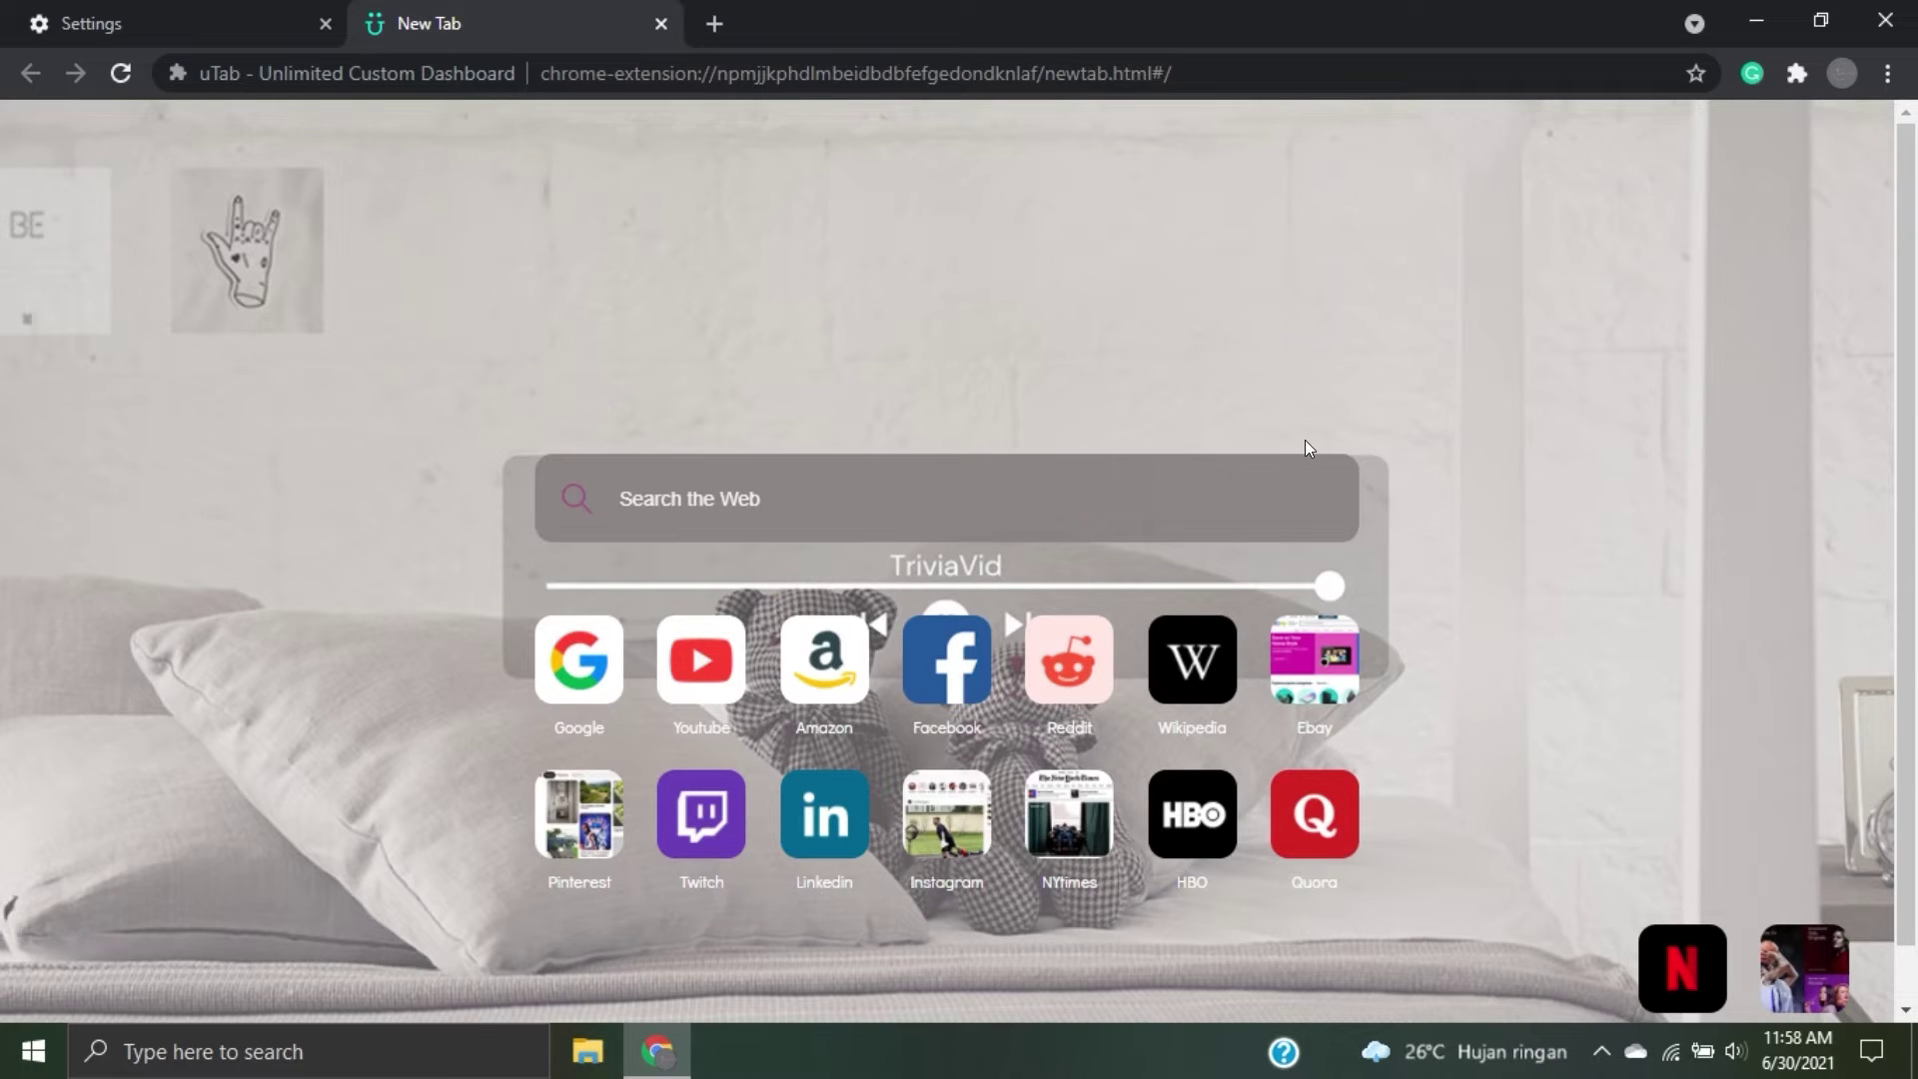
# Adjust the page zoom, then set uTab's Sidebar Display to Auto Hide.
pyautogui.hotkey('ctrl', '+')
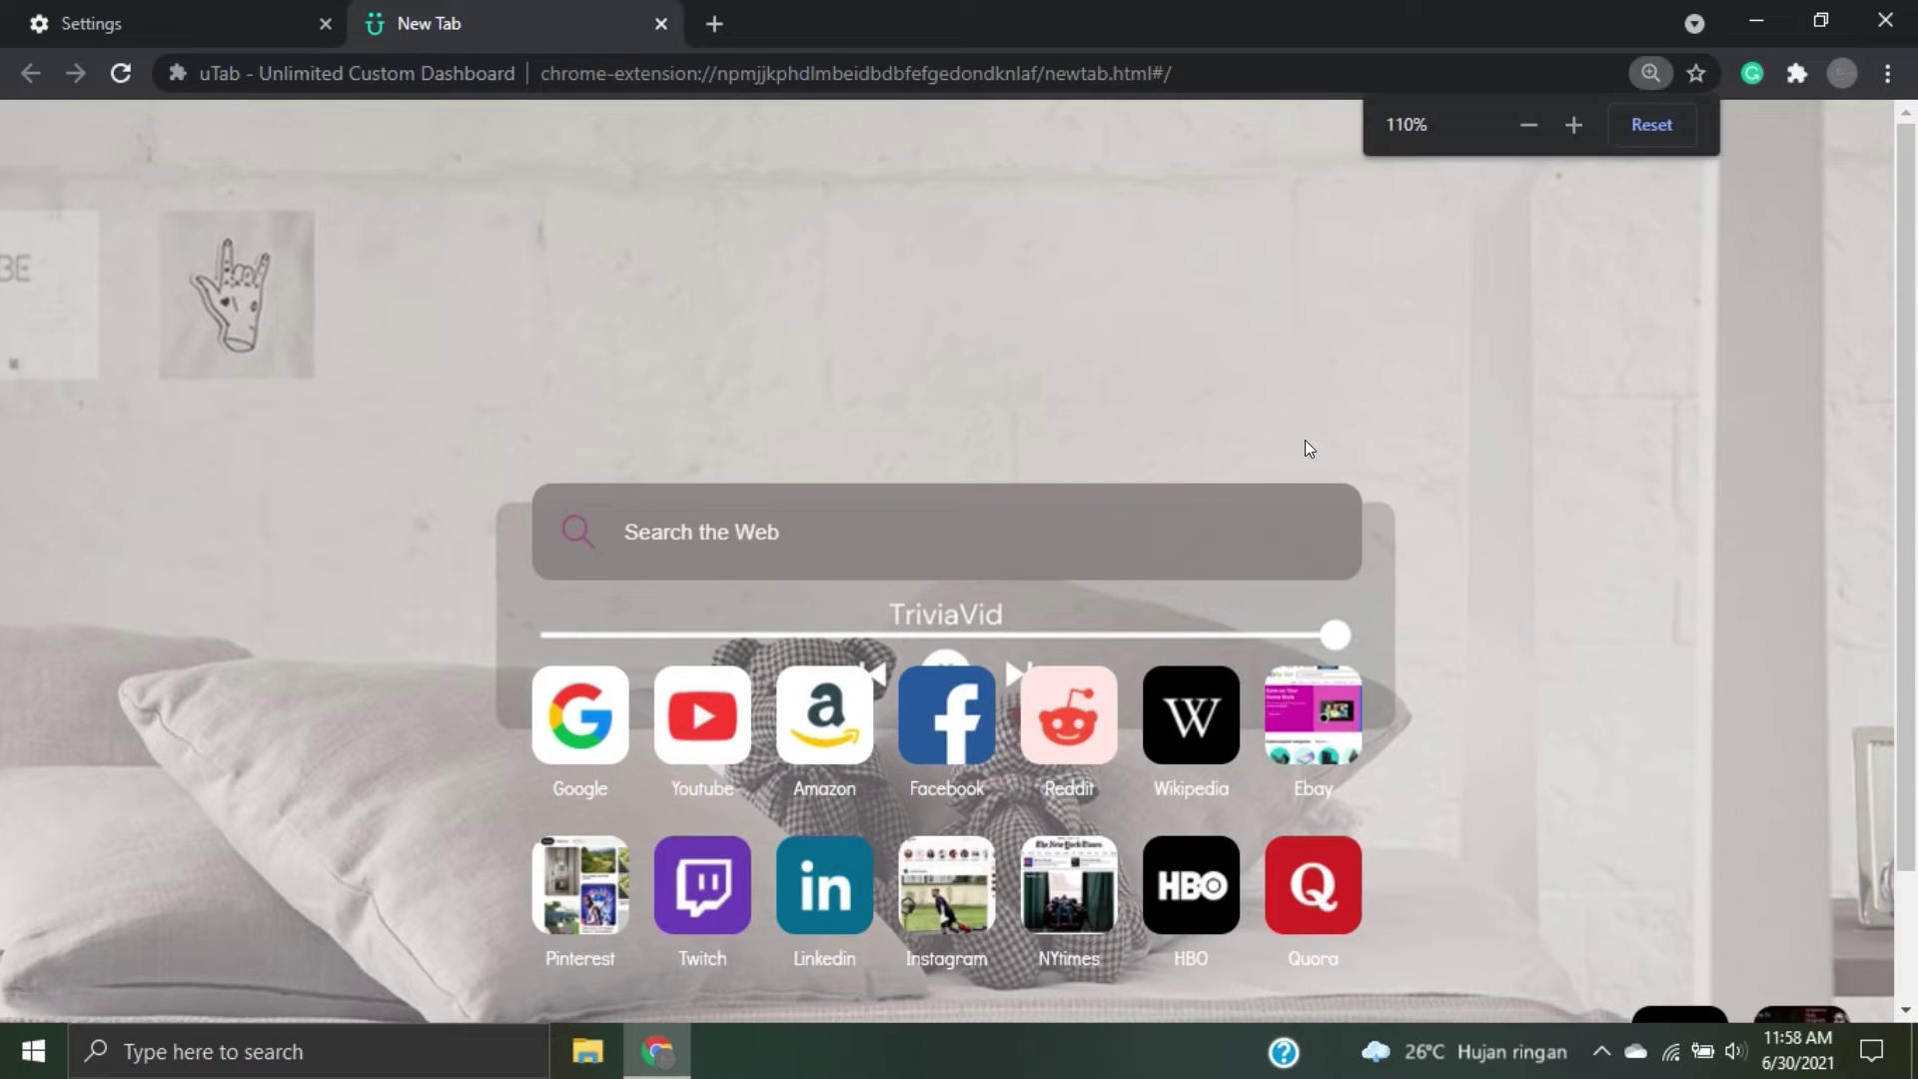
pyautogui.hotkey('ctrl', '-')
pyautogui.hotkey('ctrl', '-')
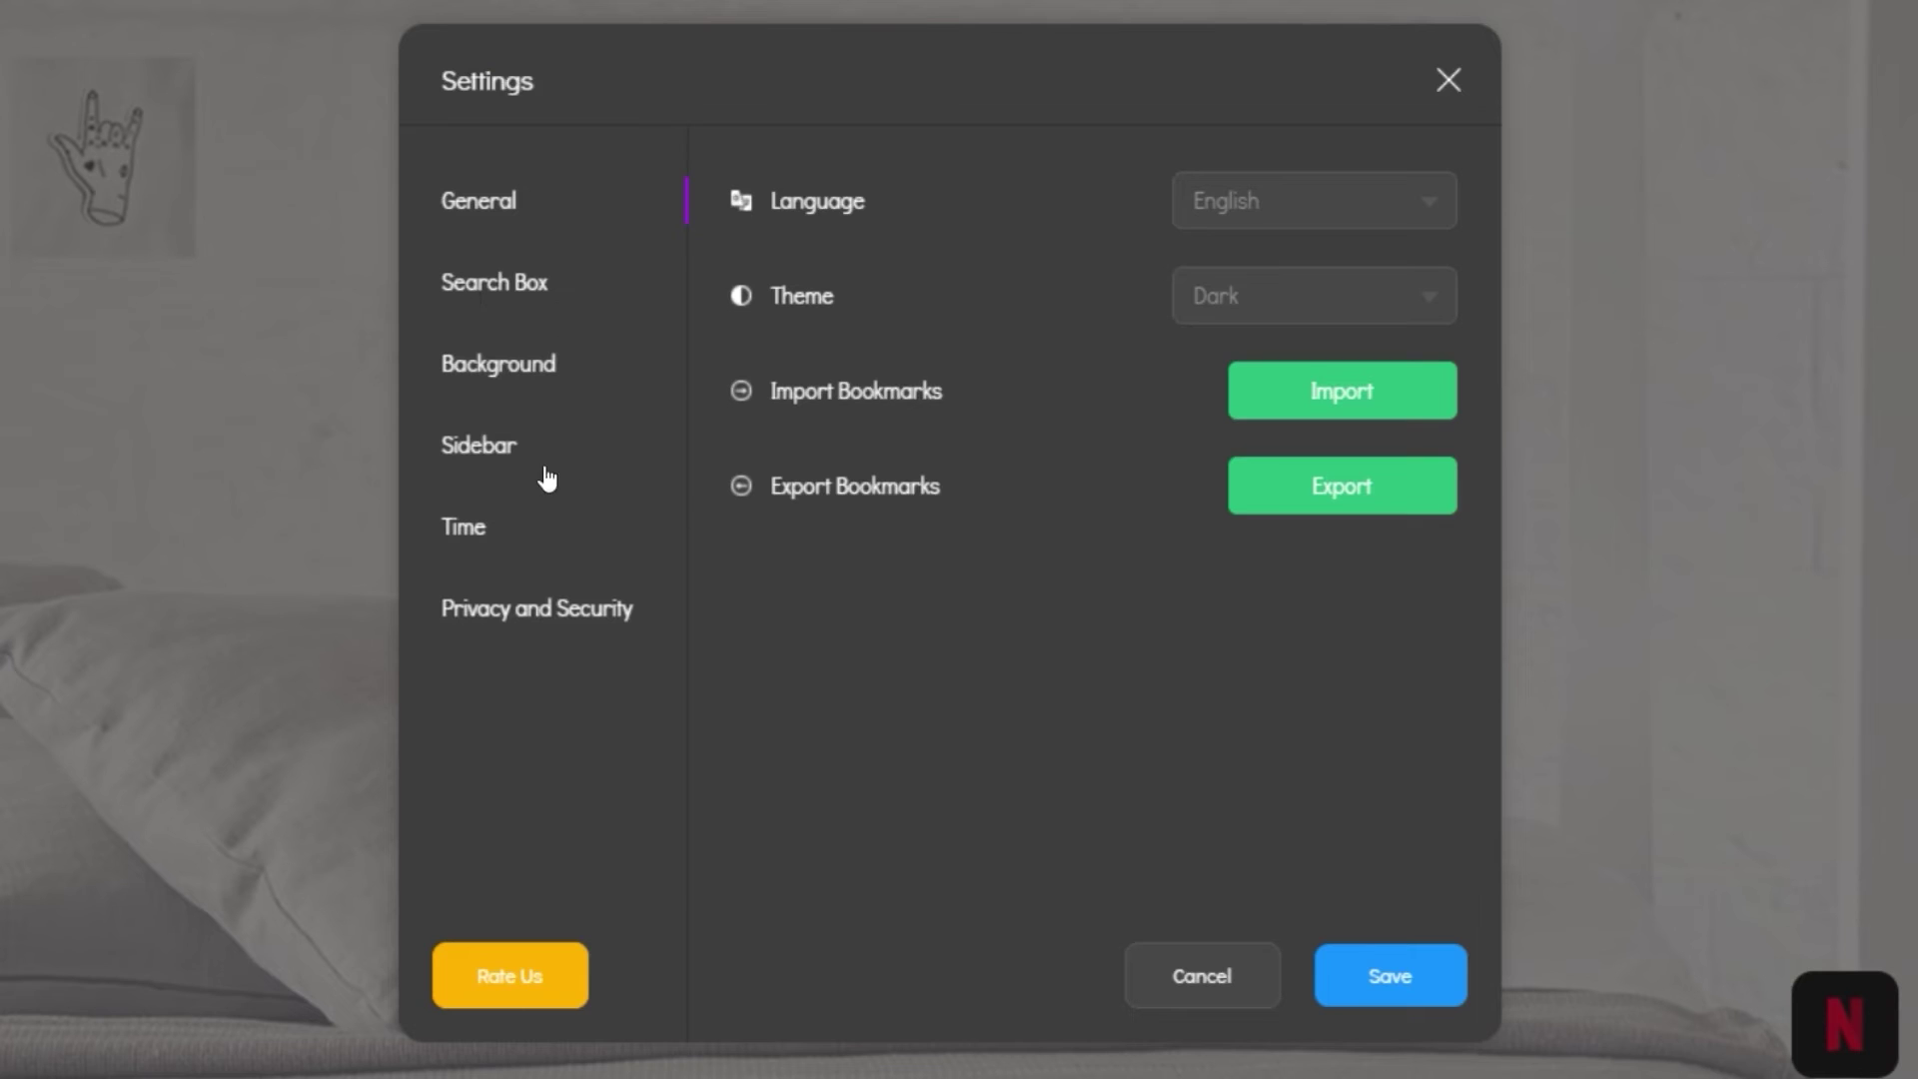
pyautogui.click(603, 464)
pyautogui.click(1365, 252)
pyautogui.click(1280, 250)
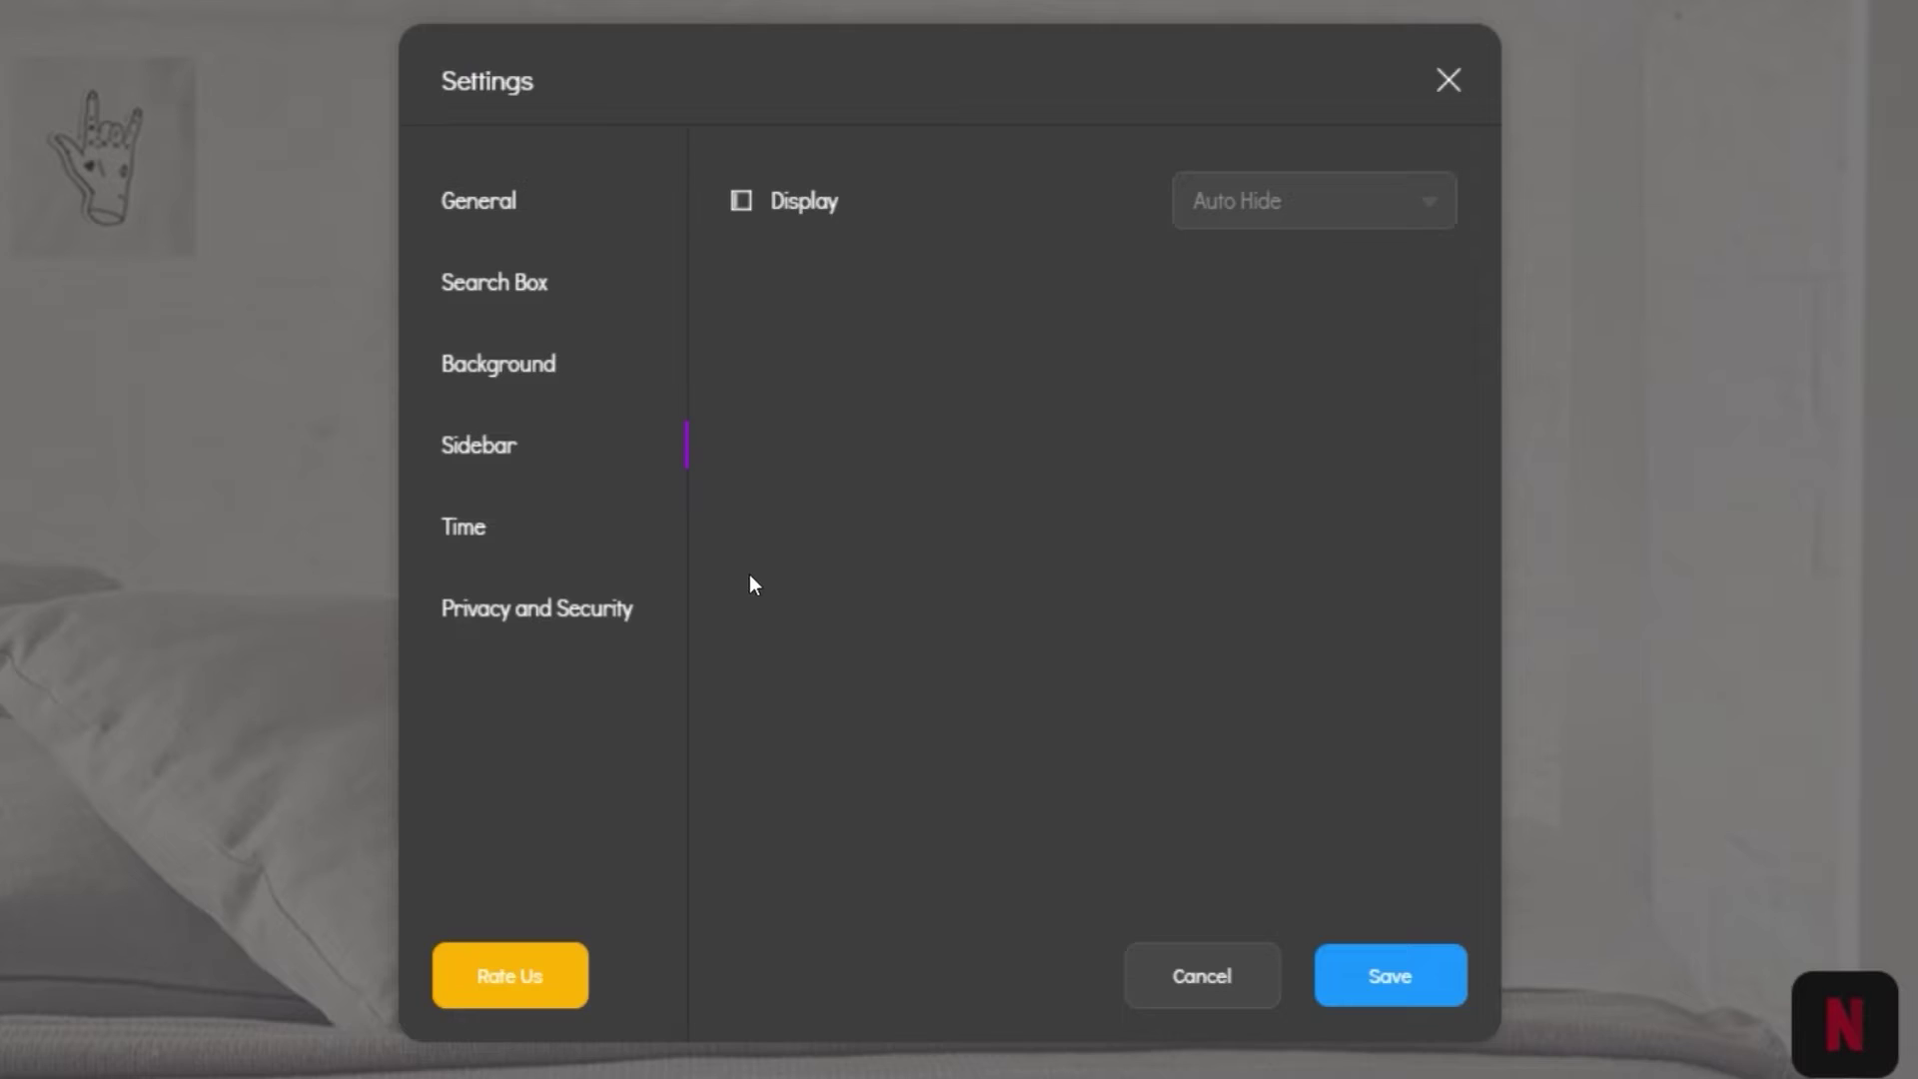
# Set the clock delay to 1 min and save the settings.
pyautogui.click(499, 519)
pyautogui.click(1345, 218)
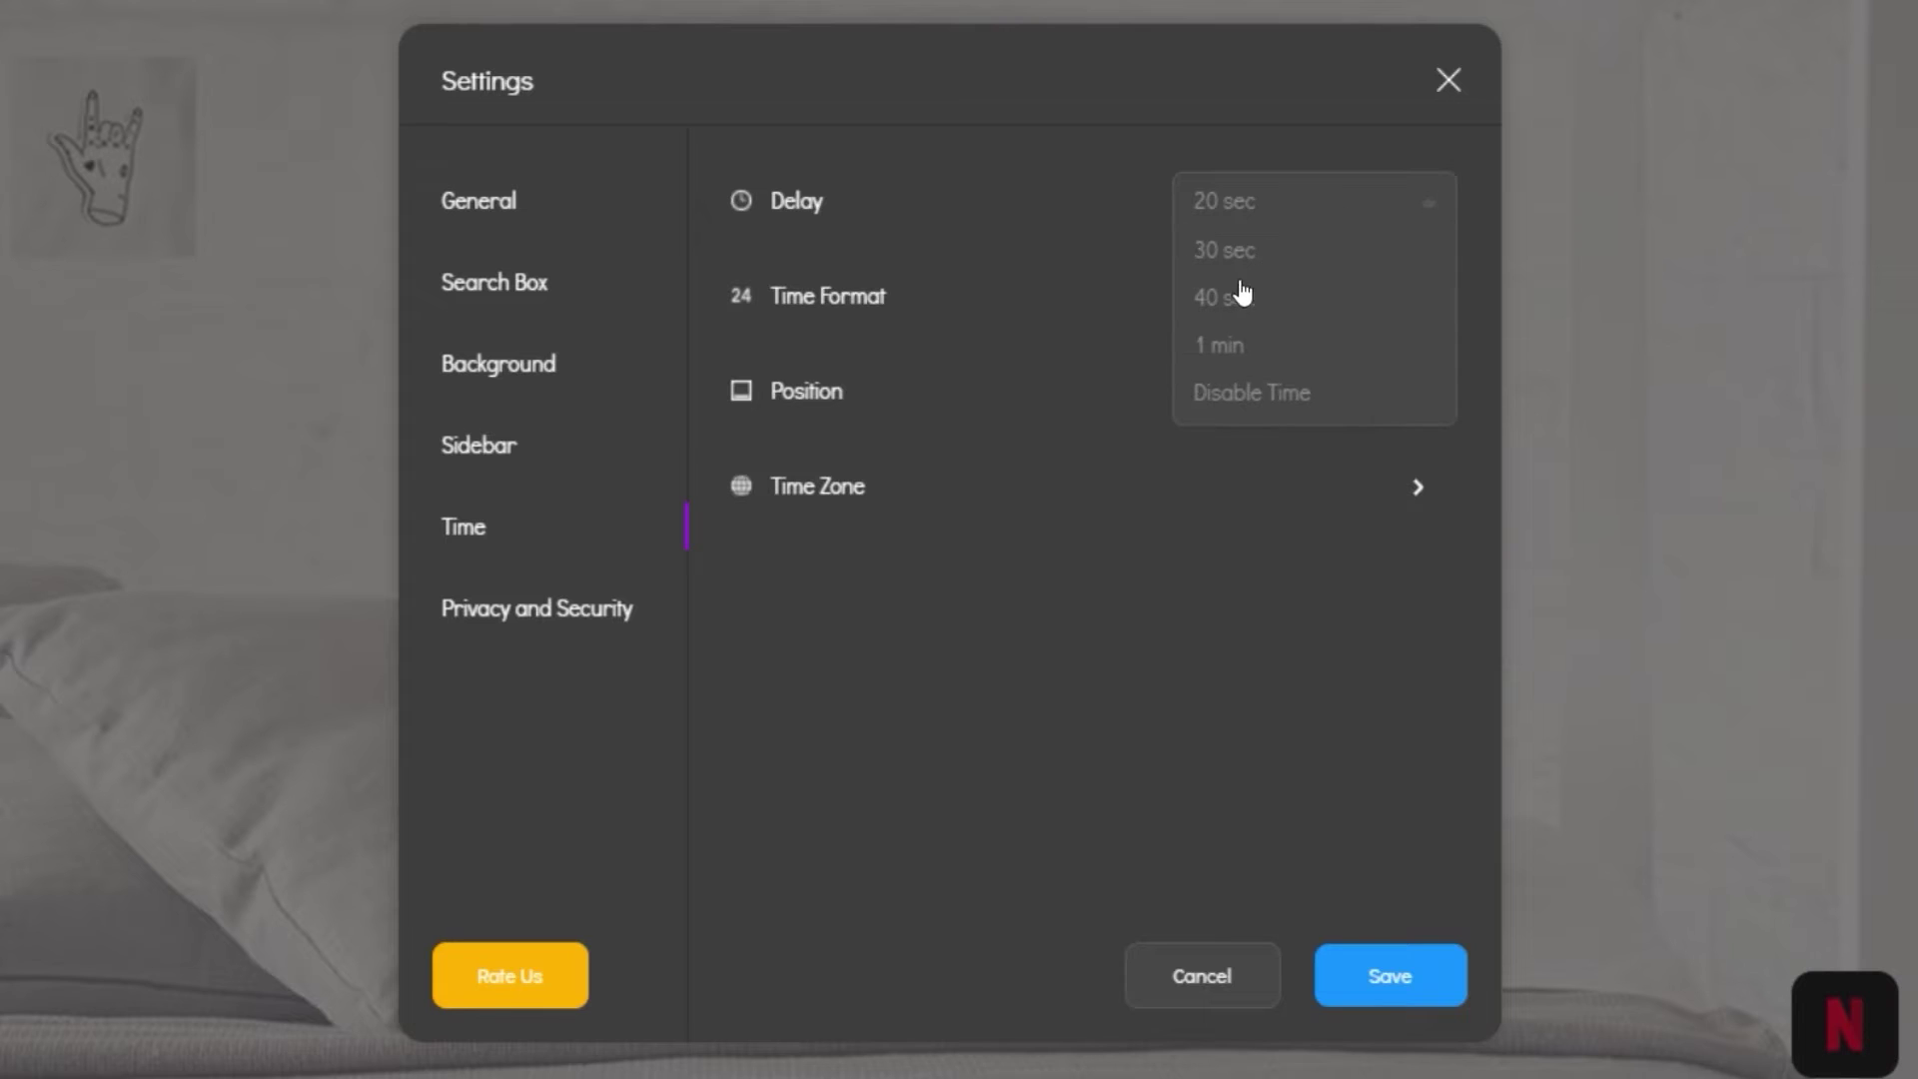
pyautogui.click(1218, 342)
pyautogui.click(1390, 975)
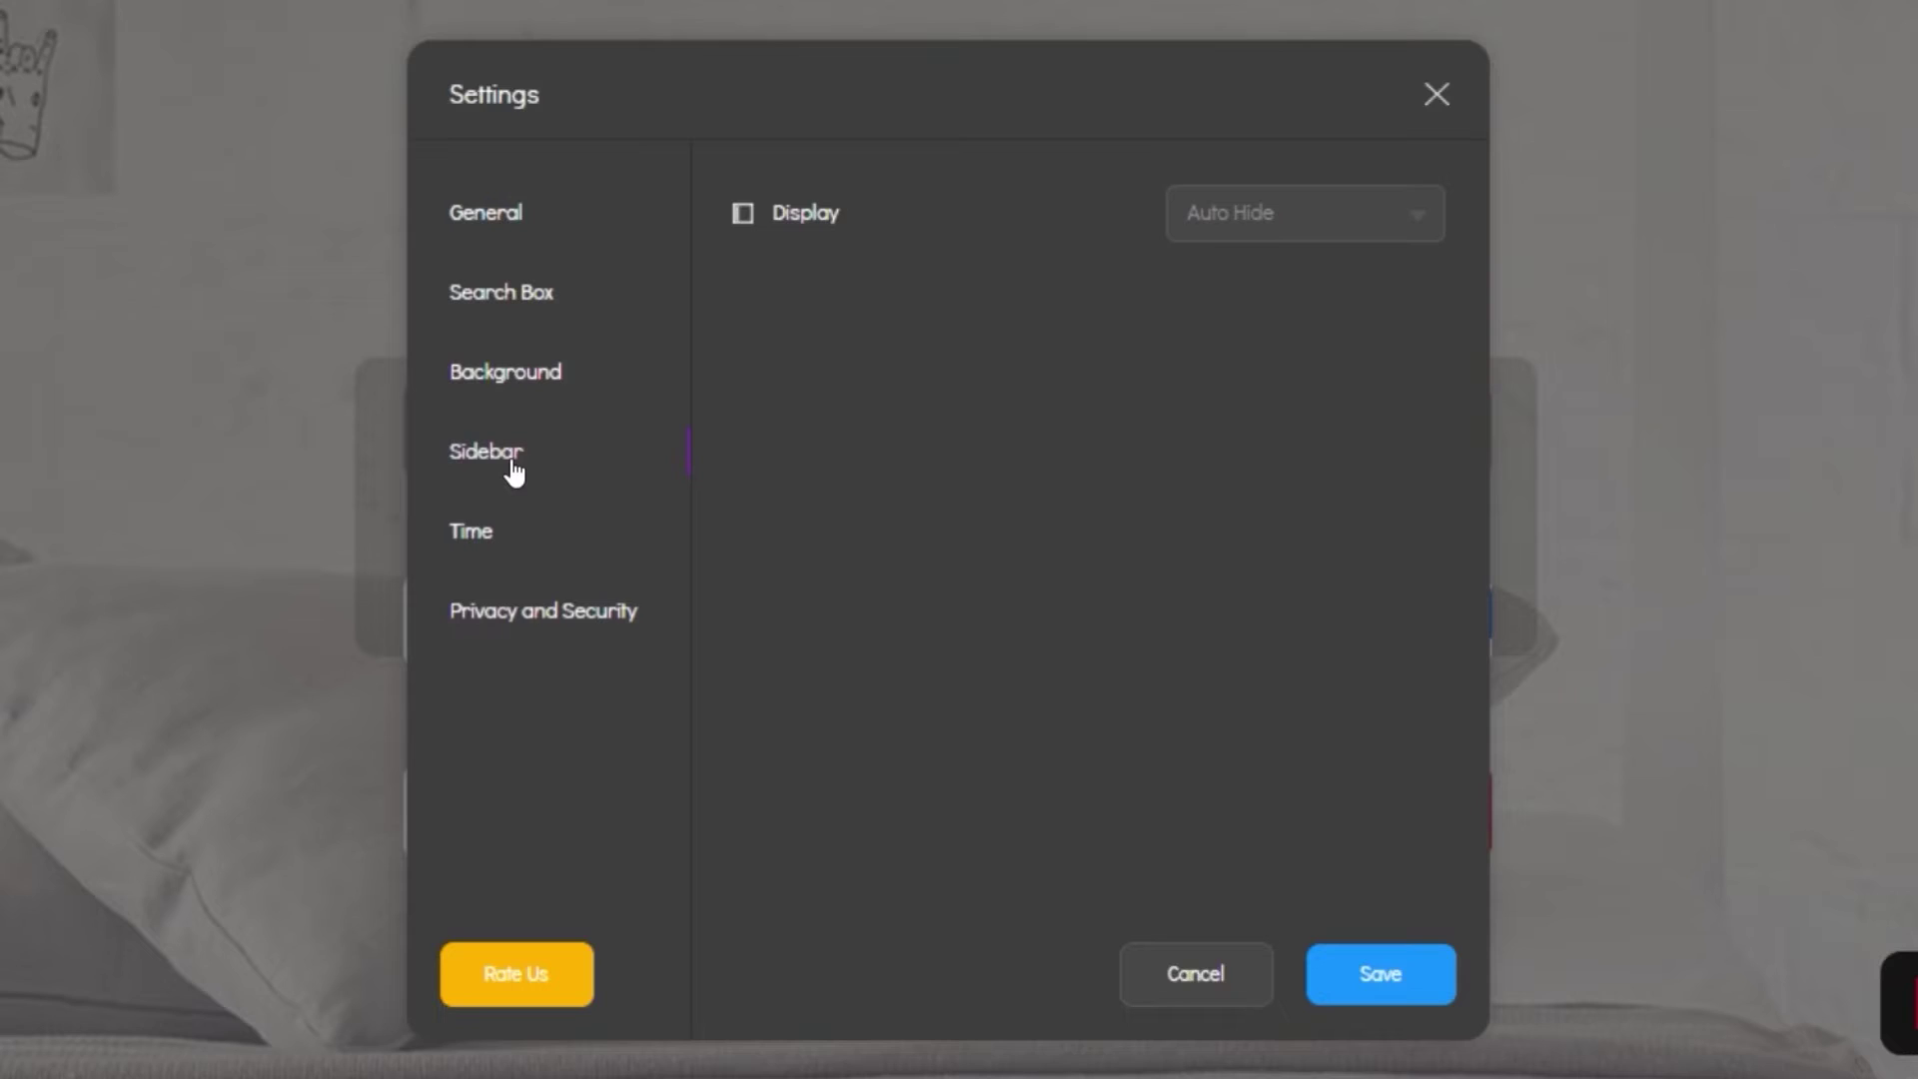
# Keep the clock in 12-based Hour format and save the clock settings.
pyautogui.click(490, 522)
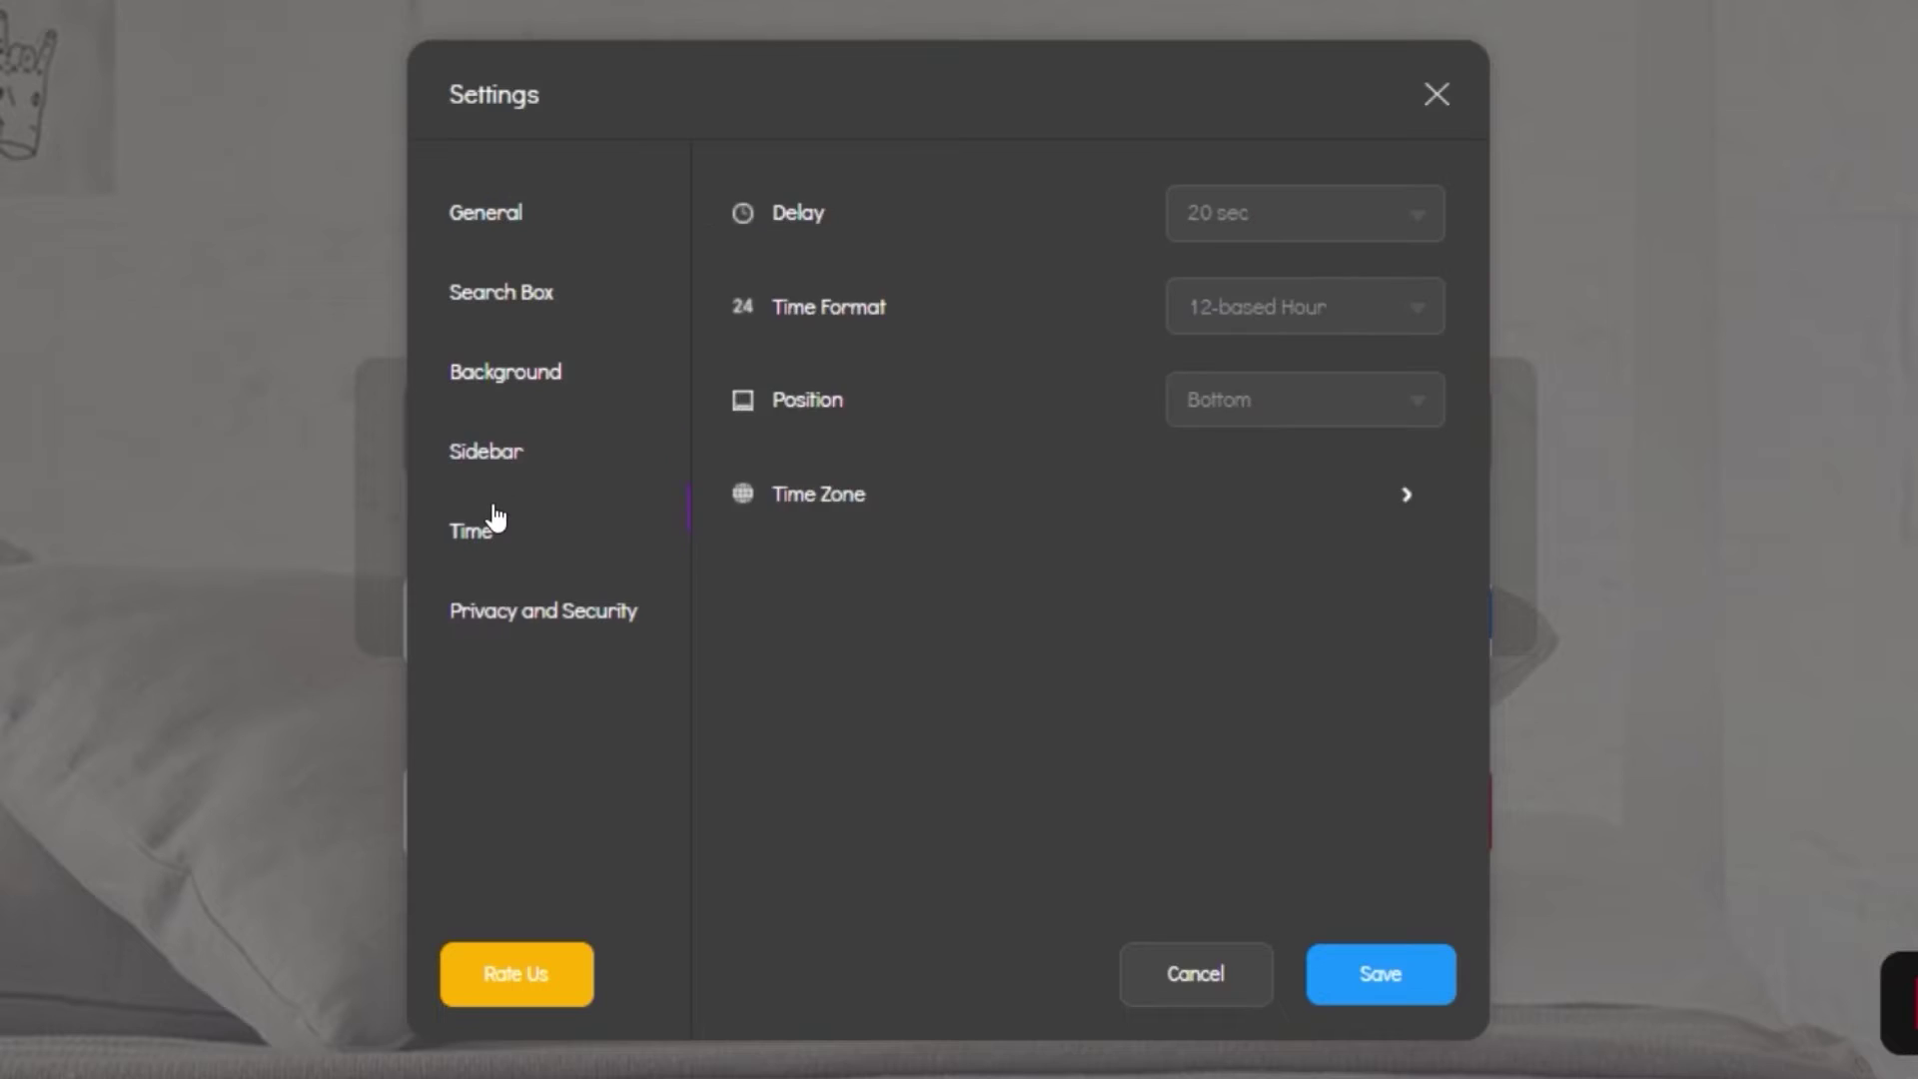
pyautogui.click(1360, 317)
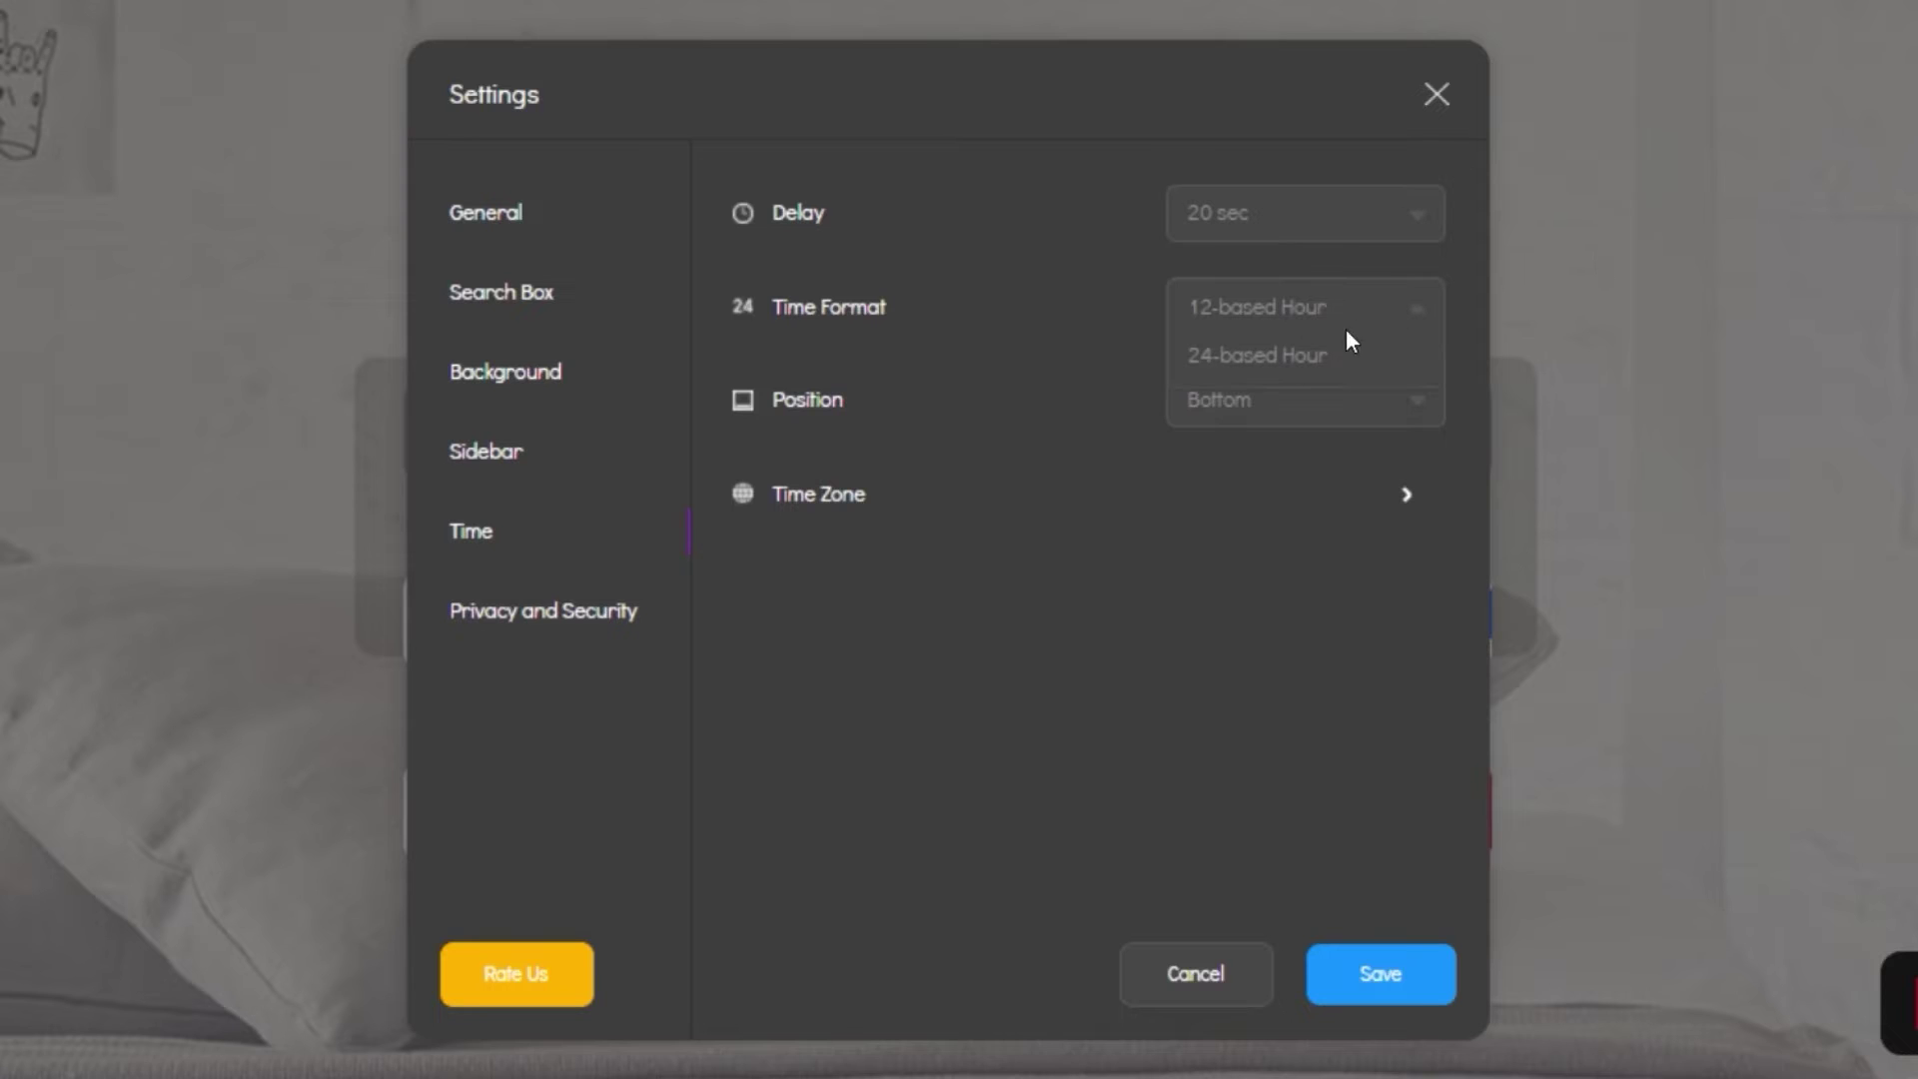
pyautogui.click(1270, 320)
pyautogui.click(1378, 989)
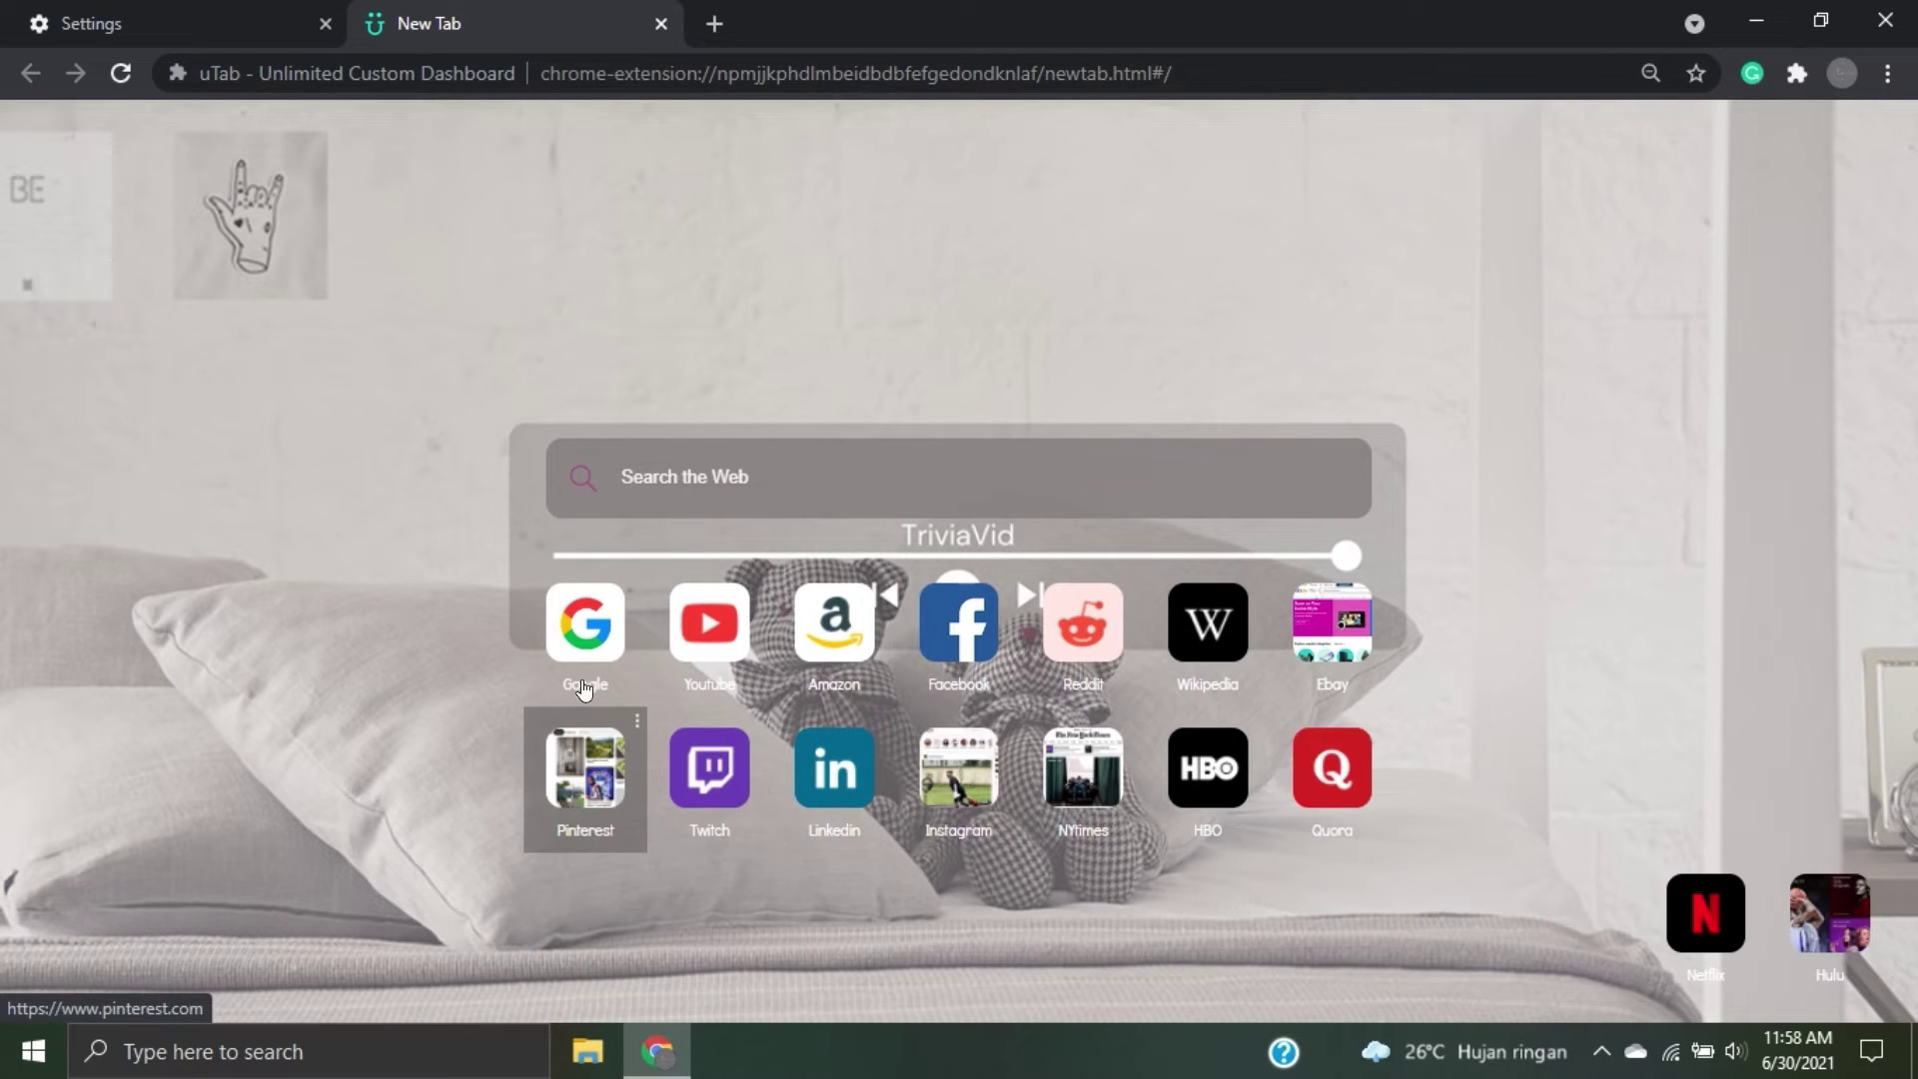
# Move Amazon, Youtube, Instagram and LinkedIn into a column along the right edge.
pyautogui.moveTo(806, 649); pyautogui.dragTo(1801, 213)
pyautogui.moveTo(681, 649); pyautogui.dragTo(1476, 335)
pyautogui.moveTo(959, 769); pyautogui.dragTo(1830, 480)
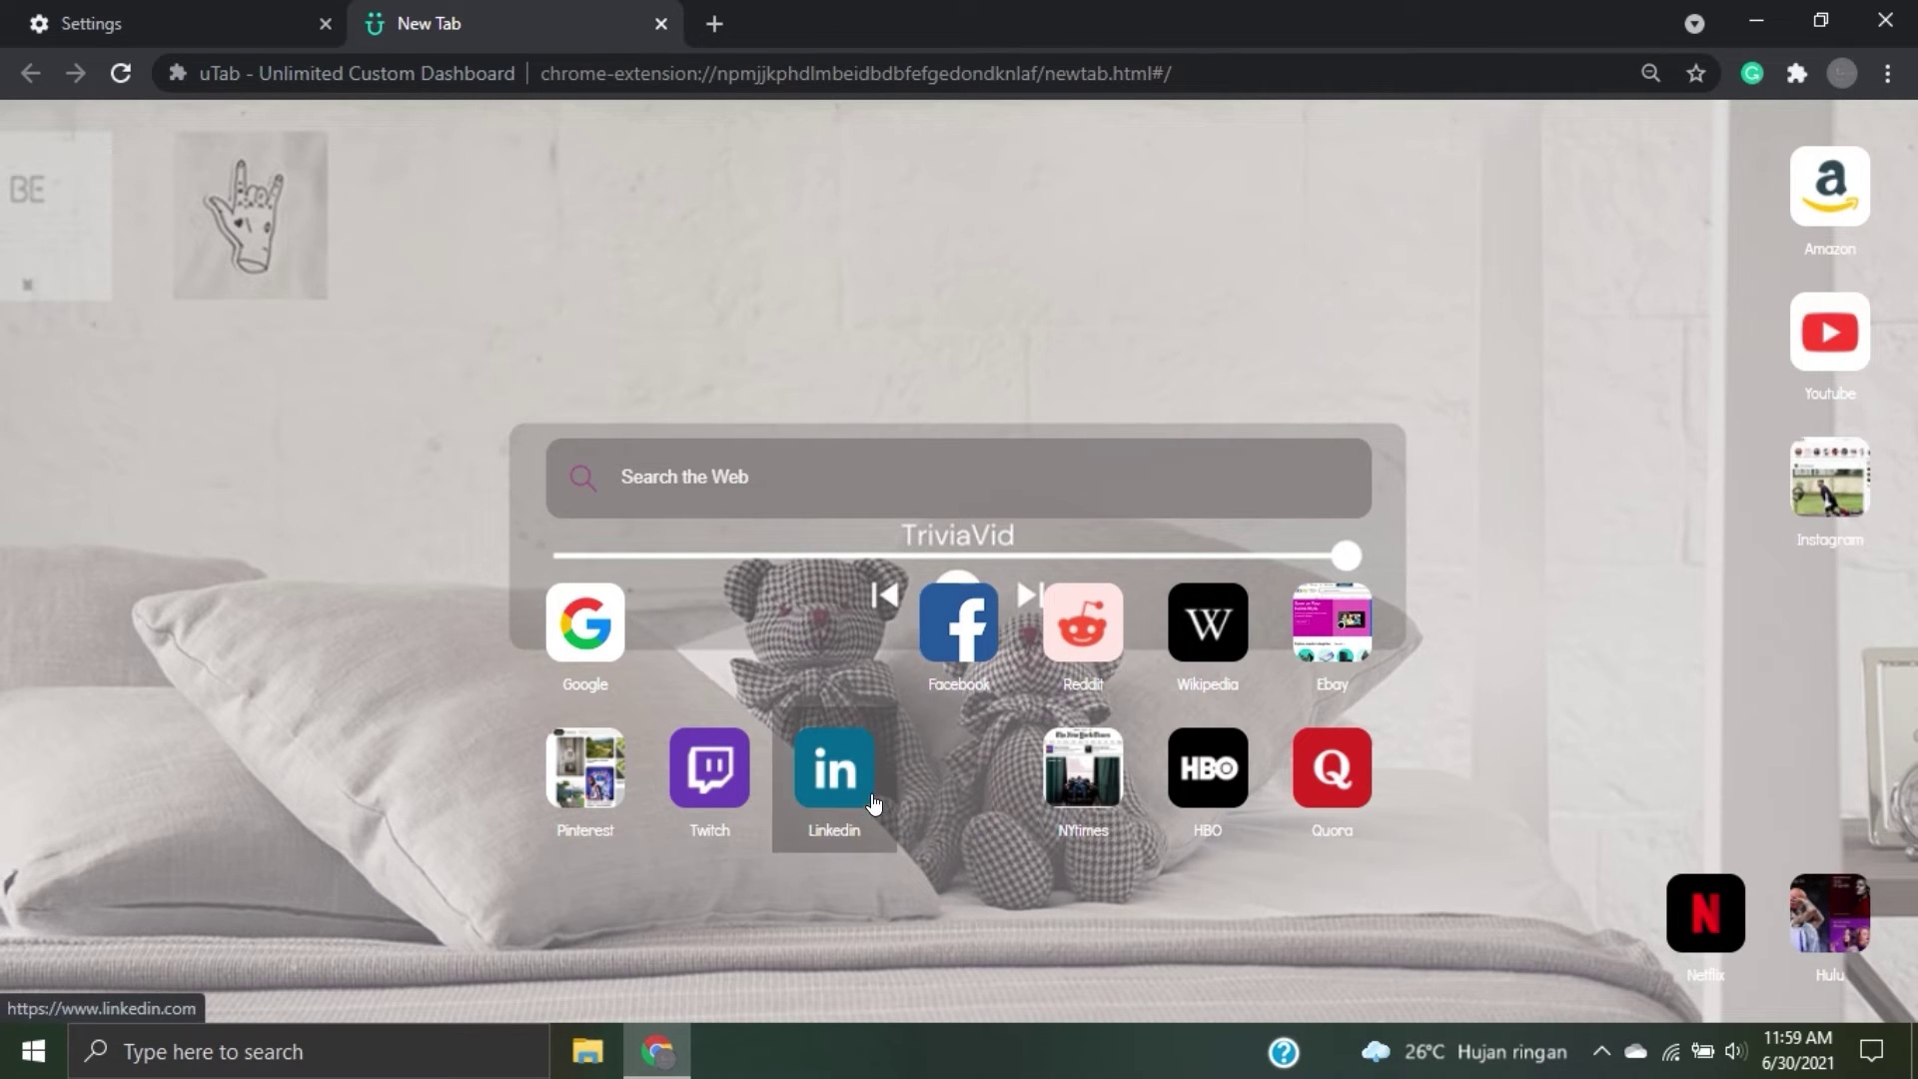
pyautogui.moveTo(835, 769); pyautogui.dragTo(1831, 624)
# Place Quora, HBO and Hulu at top left; add Pinterest and Netflix to the right column.
pyautogui.moveTo(1348, 764); pyautogui.dragTo(105, 171)
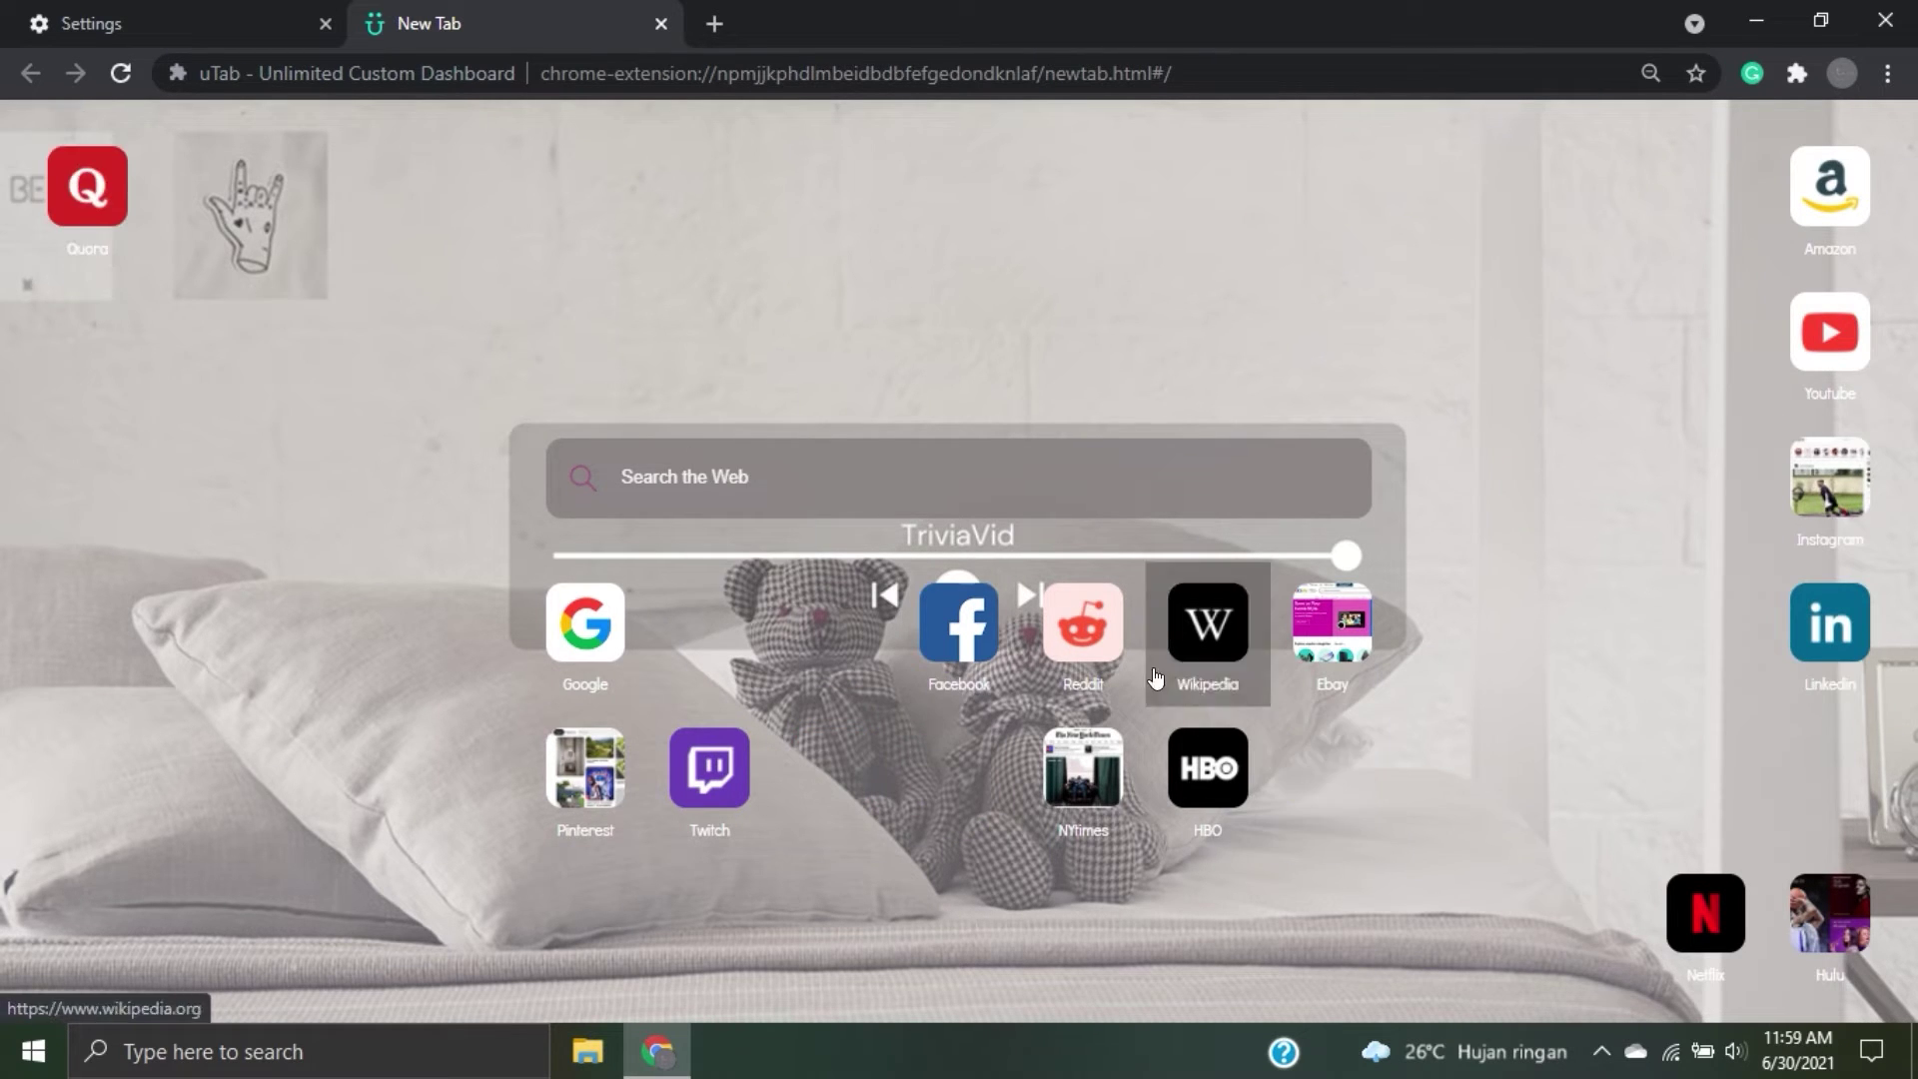
pyautogui.moveTo(1211, 769); pyautogui.dragTo(94, 350)
pyautogui.moveTo(626, 814); pyautogui.dragTo(1829, 769)
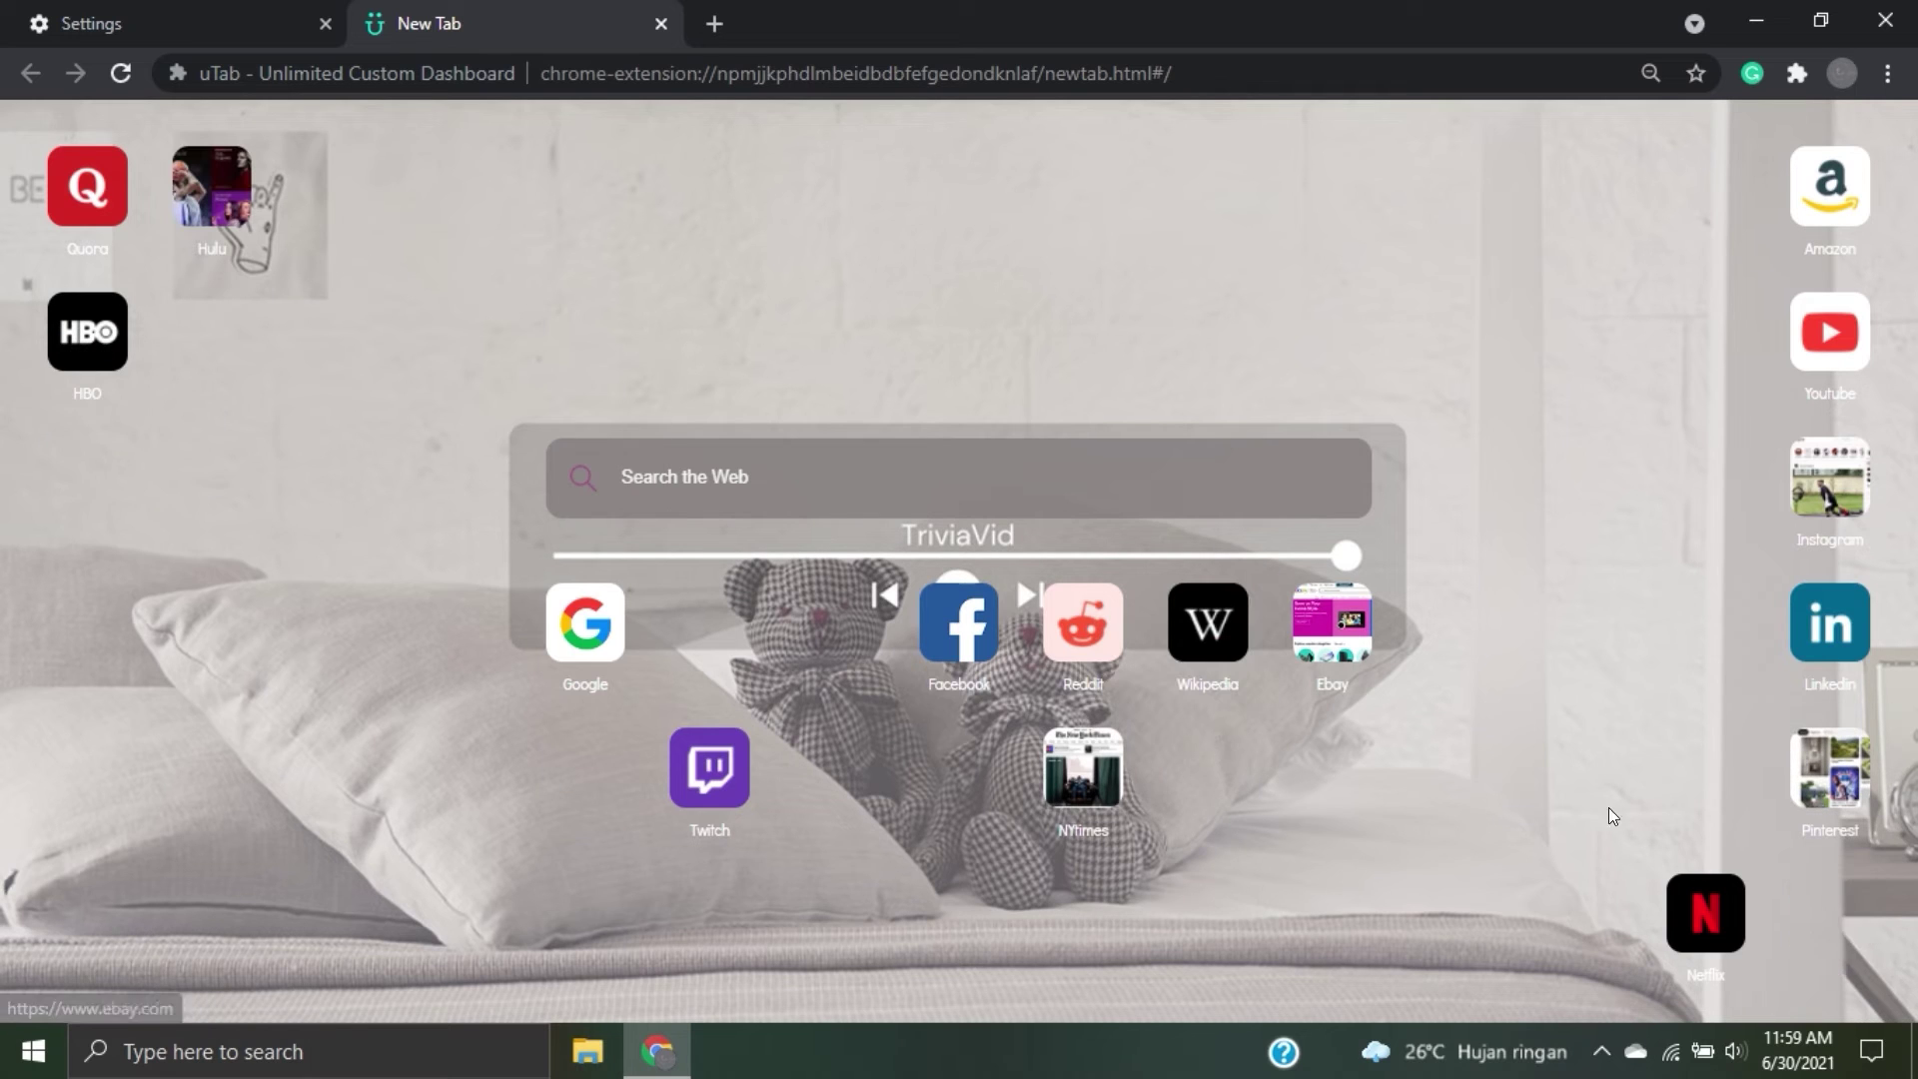
pyautogui.moveTo(1706, 913); pyautogui.dragTo(1830, 913)
pyautogui.moveTo(585, 623); pyautogui.dragTo(584, 764)
# Line up Google, Facebook, Reddit, Wikipedia and Ebay in one row below the player.
pyautogui.moveTo(959, 623); pyautogui.dragTo(834, 769)
pyautogui.moveTo(1082, 622); pyautogui.dragTo(957, 769)
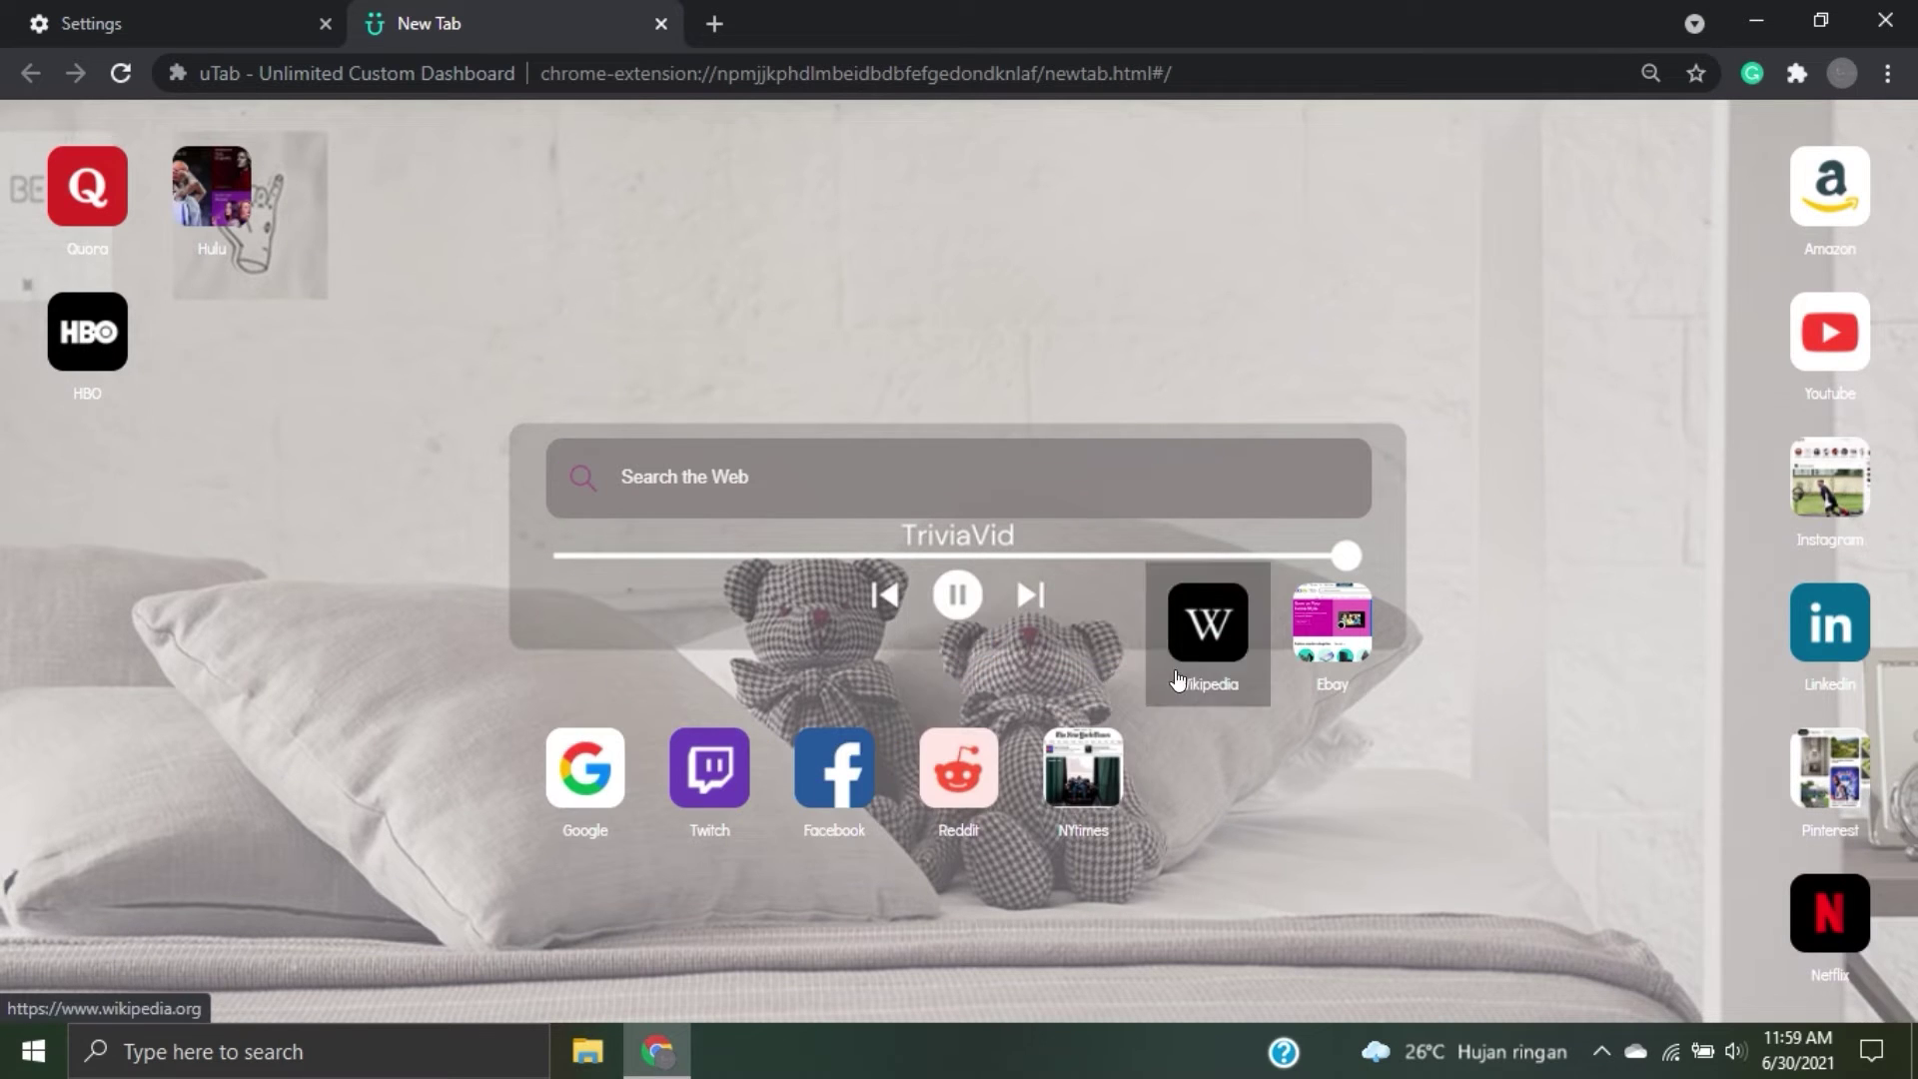
pyautogui.moveTo(1208, 622); pyautogui.dragTo(1208, 769)
pyautogui.moveTo(1331, 622); pyautogui.dragTo(1332, 769)
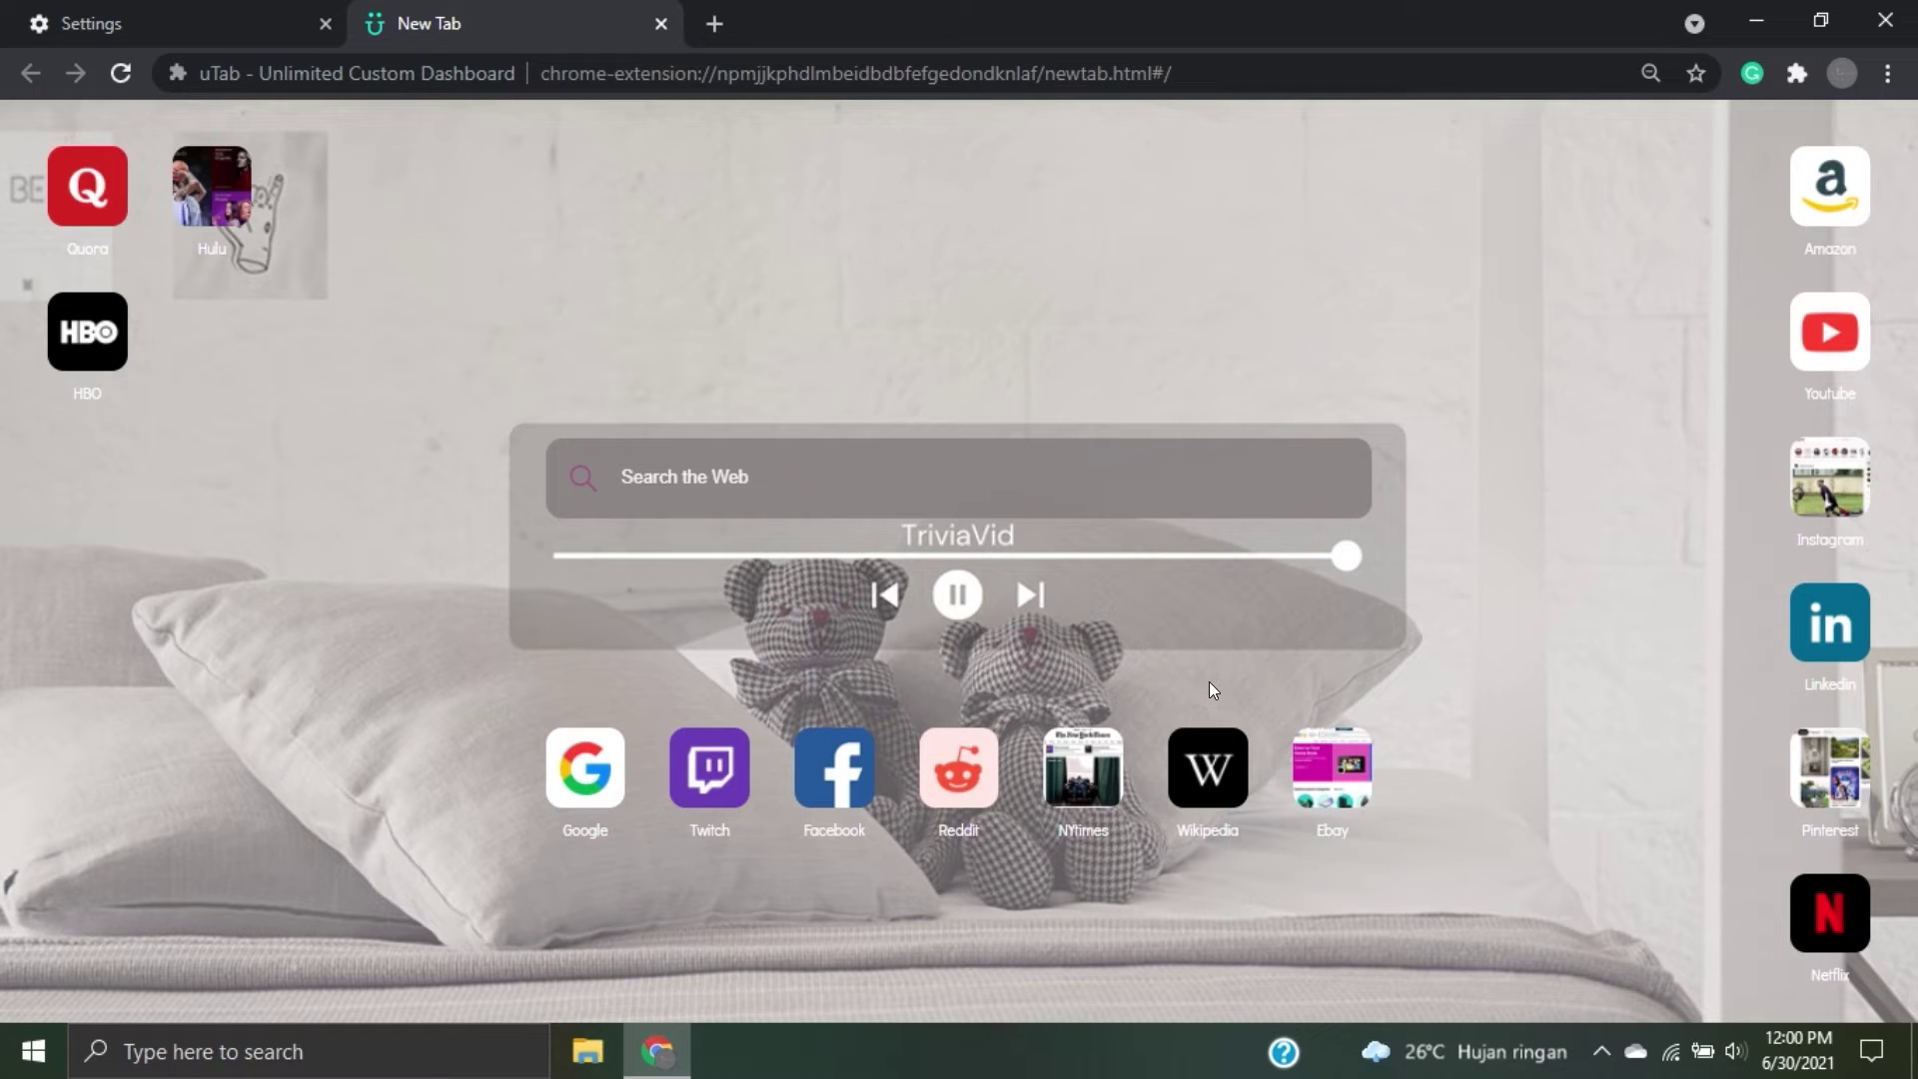
# Give the Amazon bookmark the beige amazon image as its cover.
pyautogui.click(1884, 139)
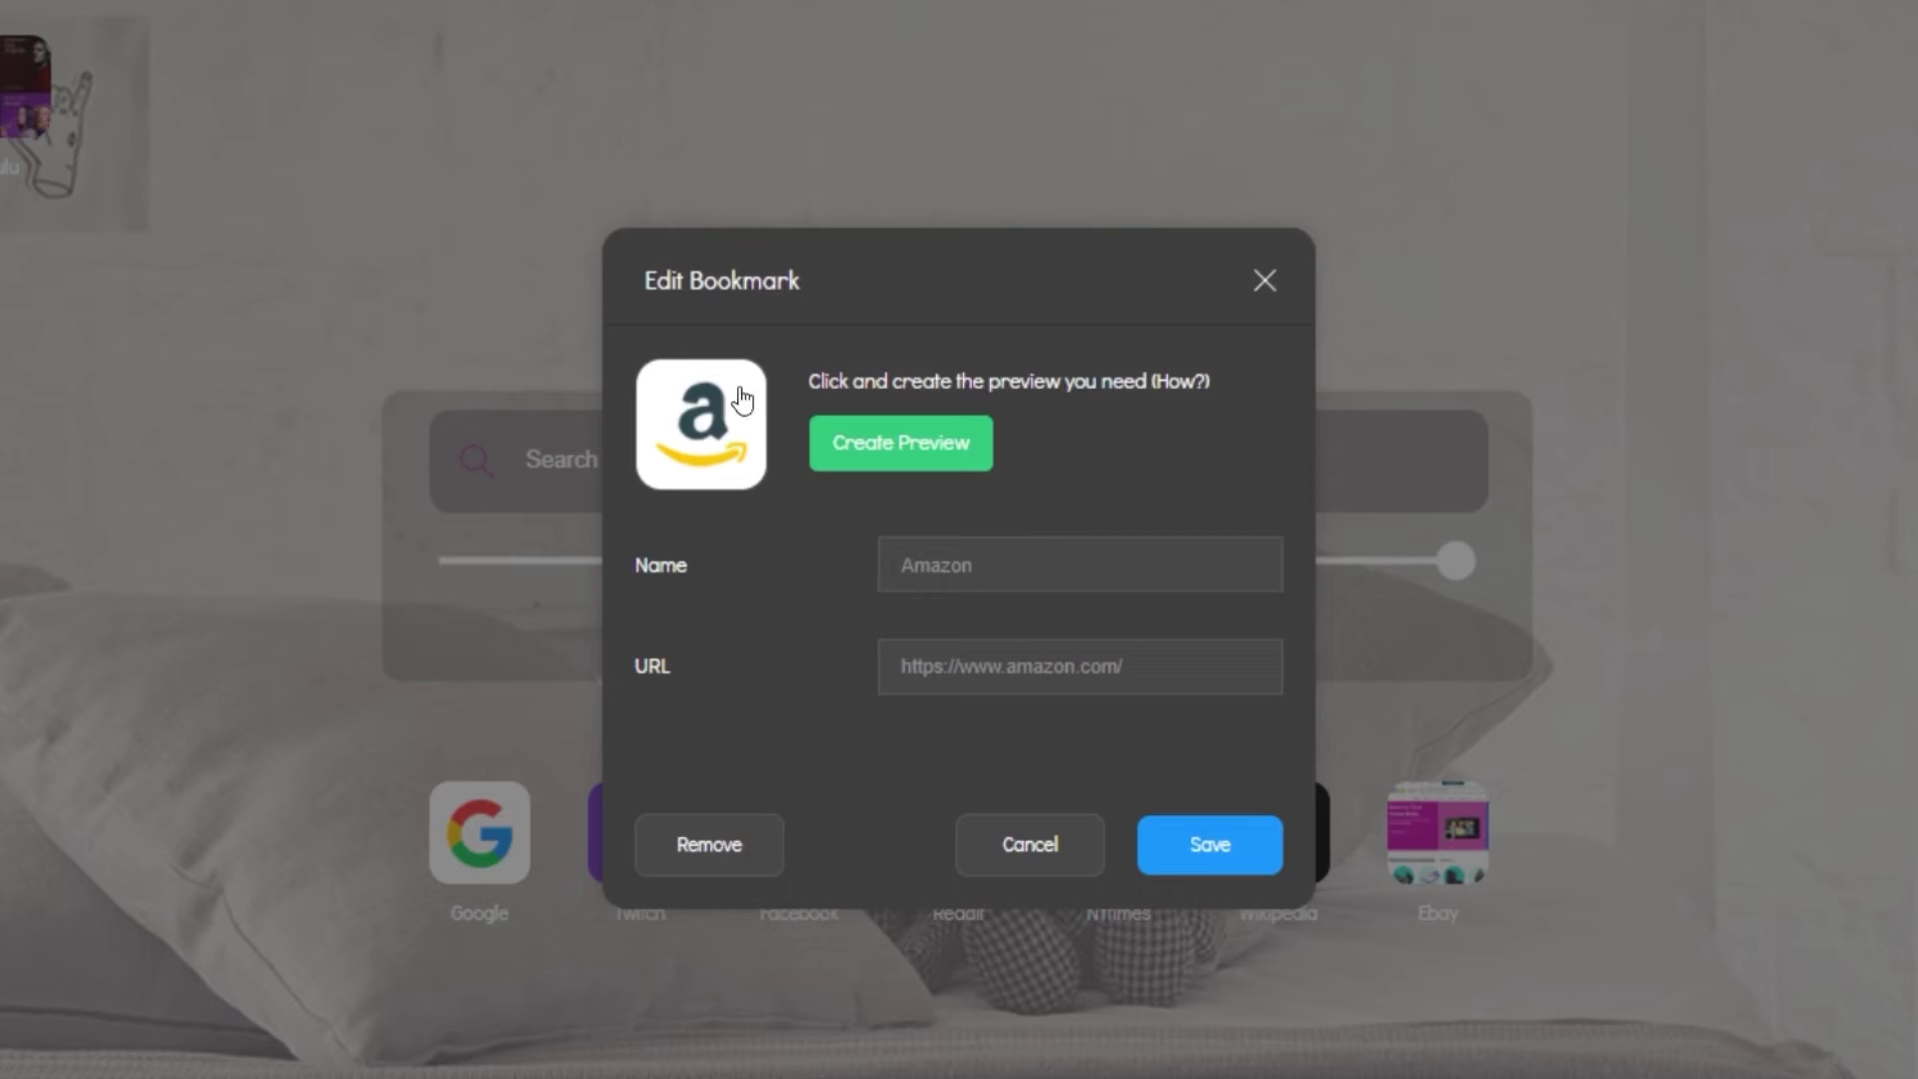
pyautogui.click(713, 399)
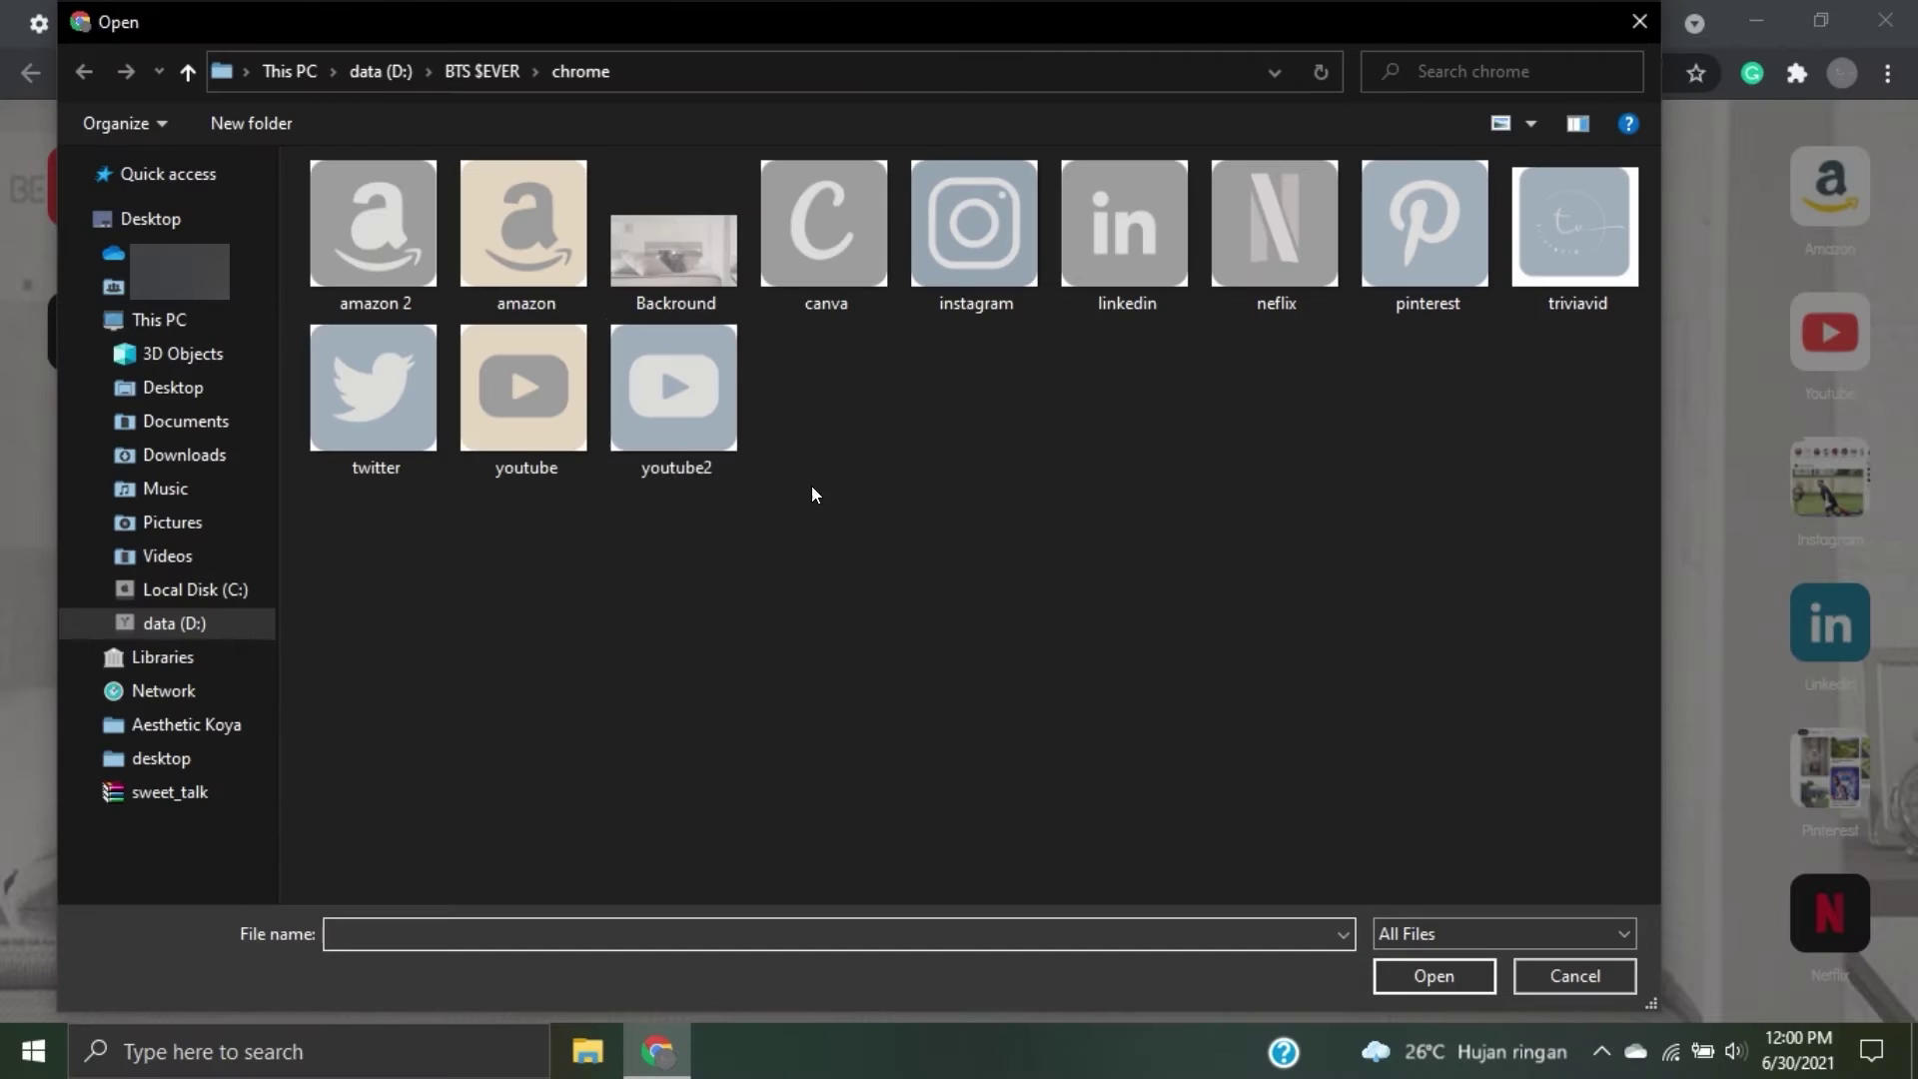
pyautogui.click(504, 214)
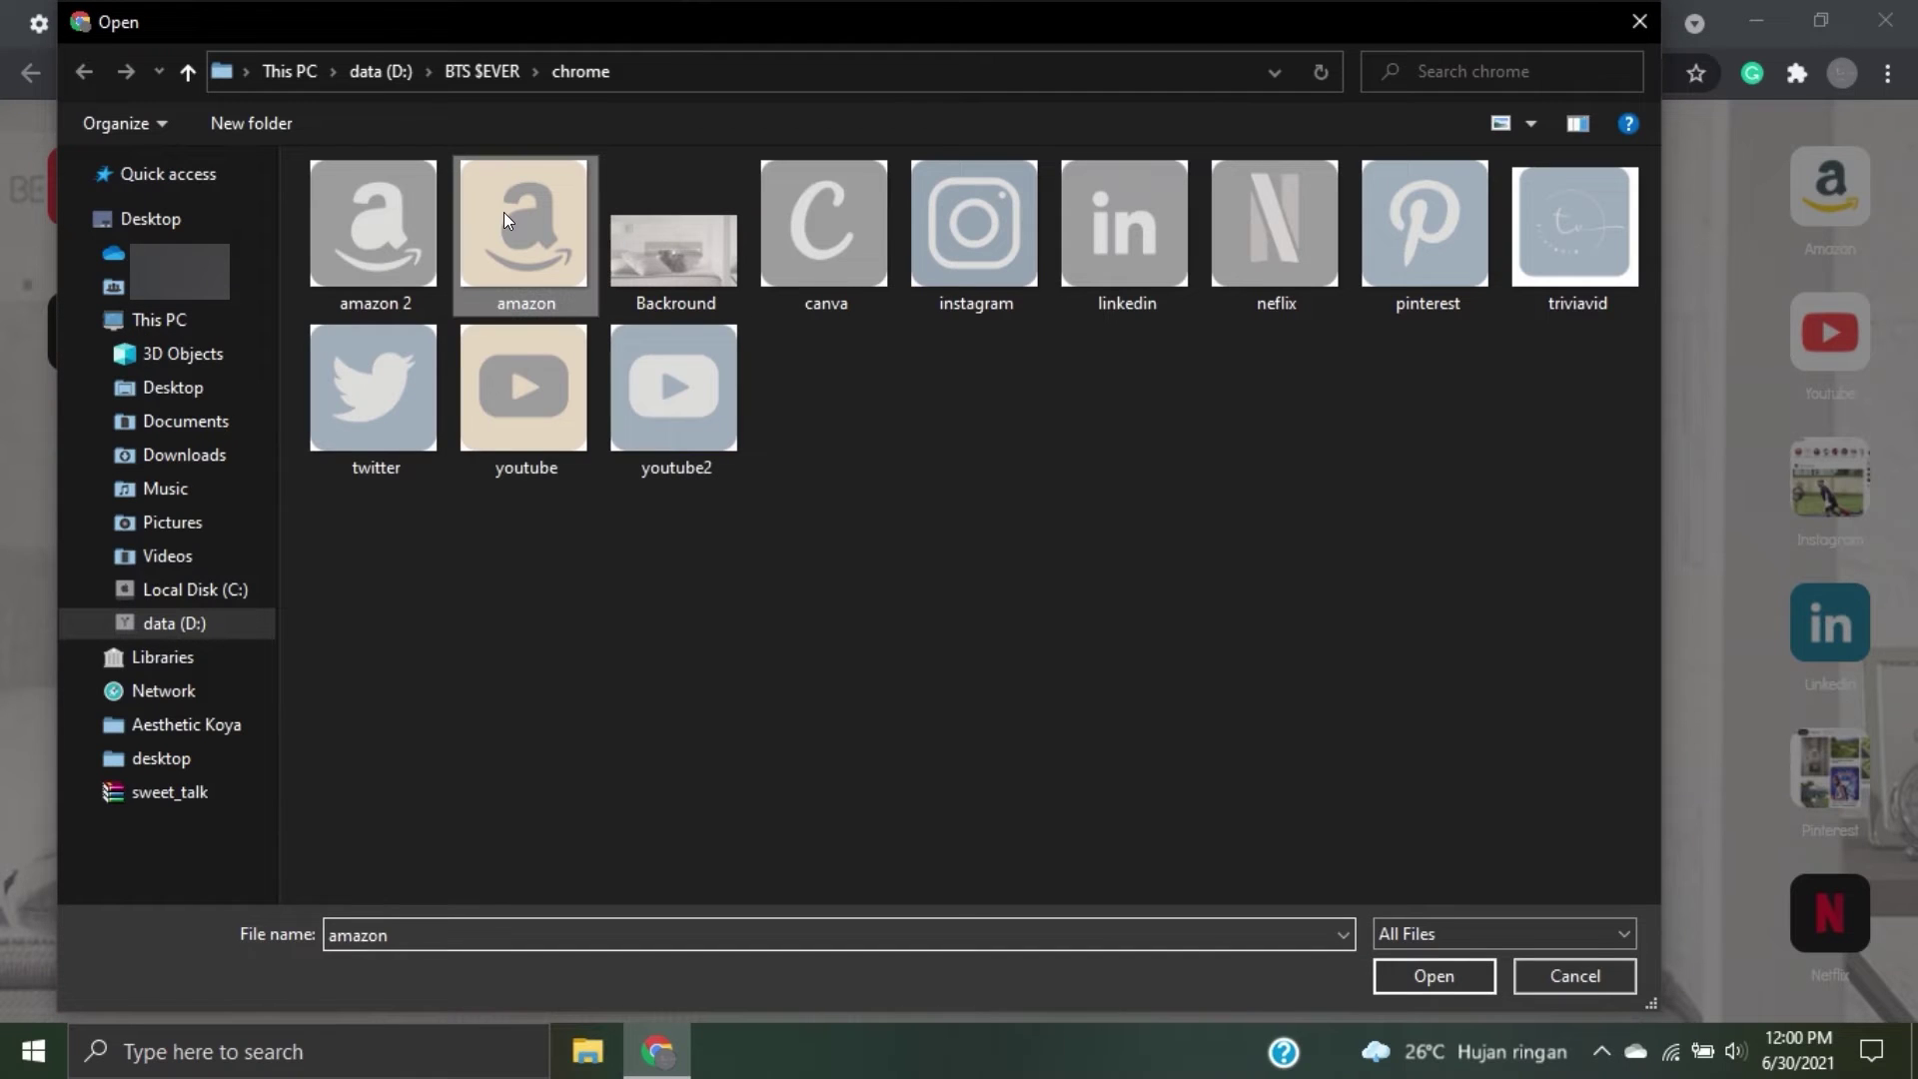
pyautogui.click(1460, 964)
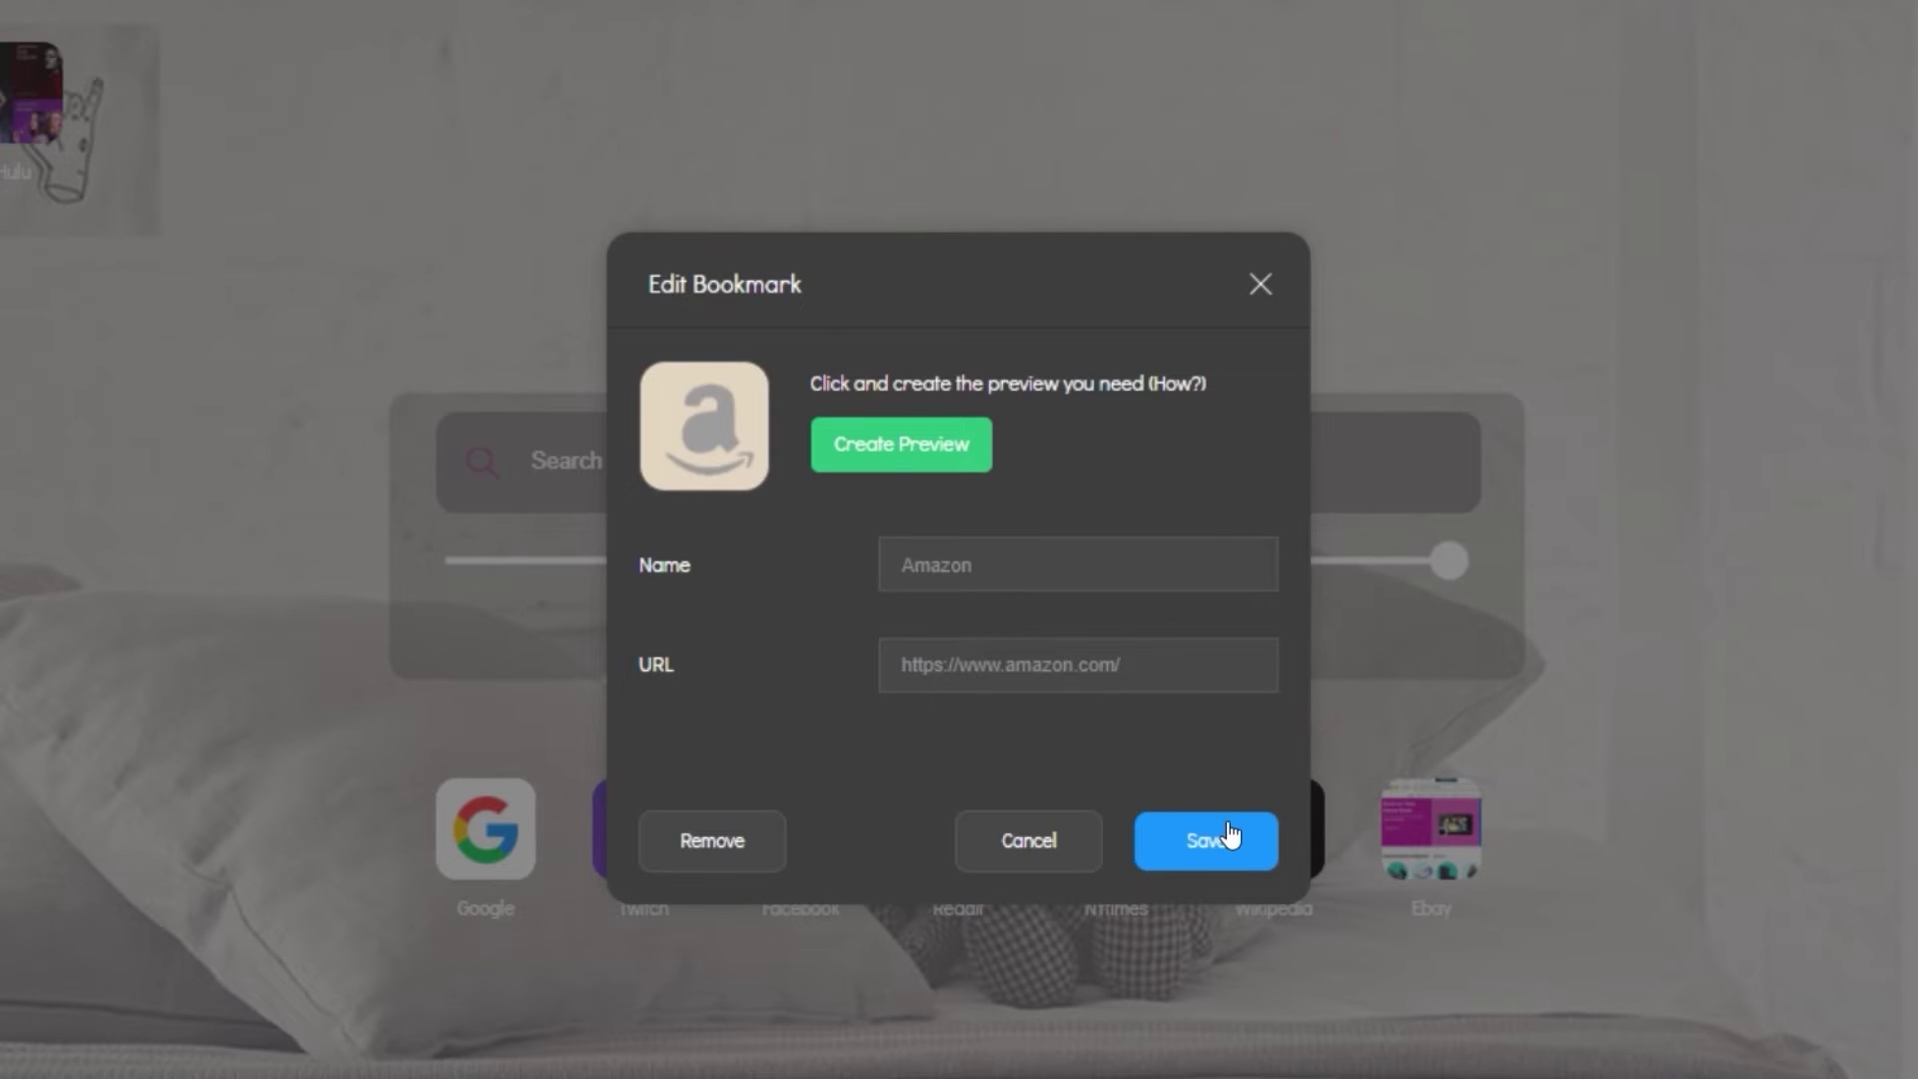
pyautogui.click(1230, 835)
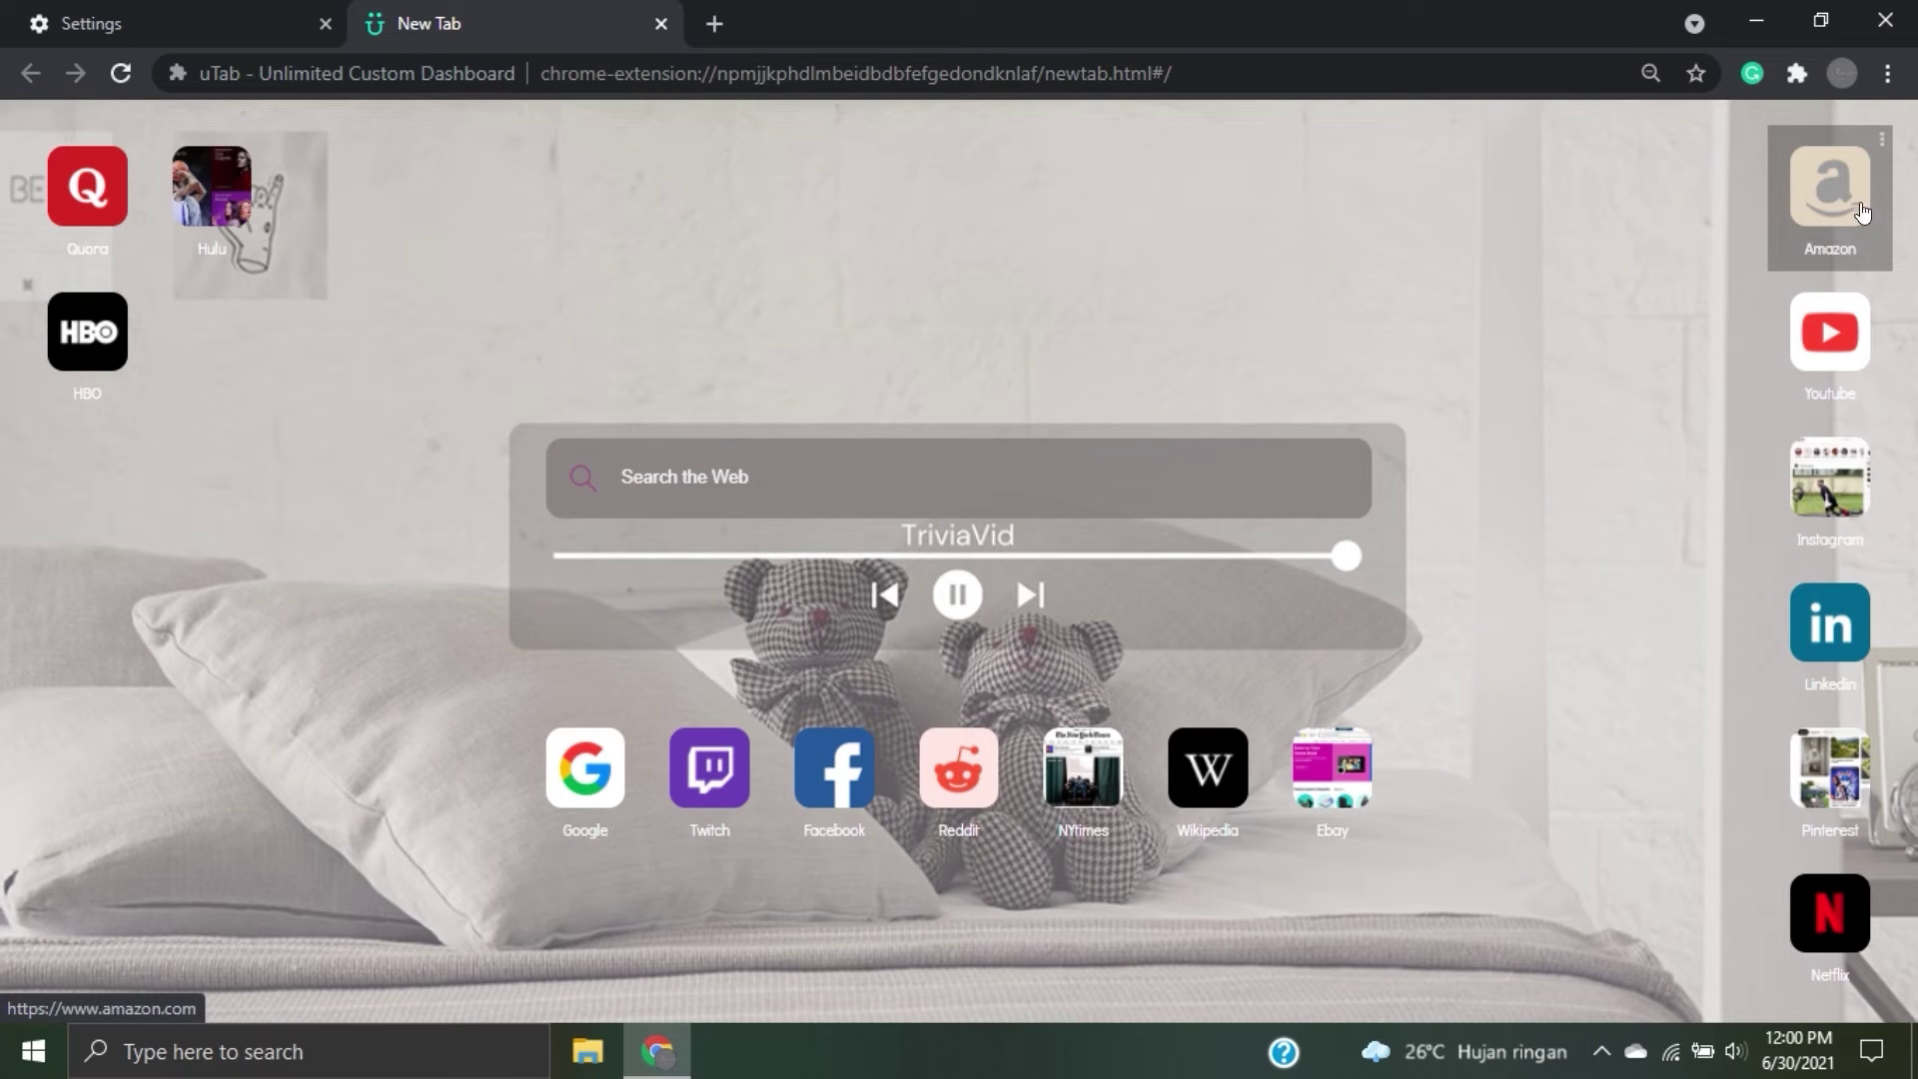
# Give Youtube the triviavid cover, then reopen Amazon's bookmark editor.
pyautogui.click(1880, 288)
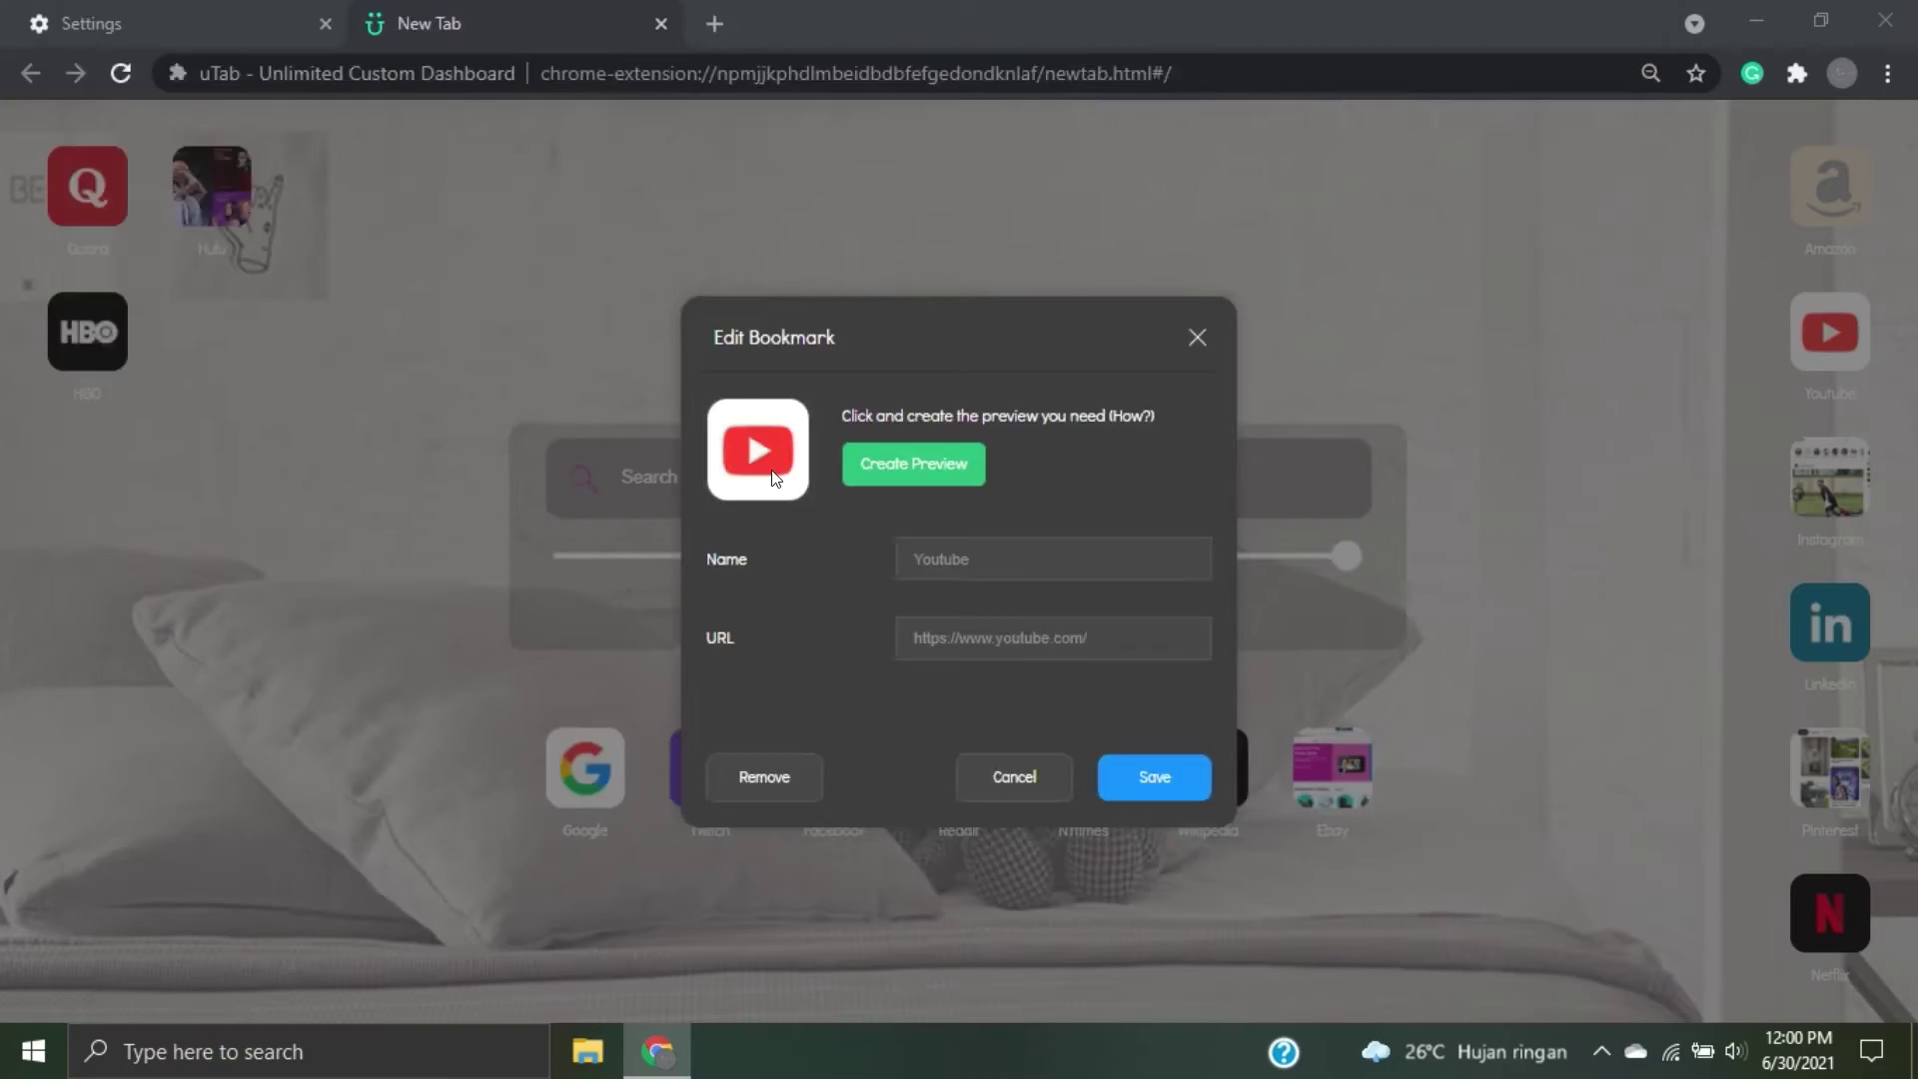
pyautogui.click(685, 425)
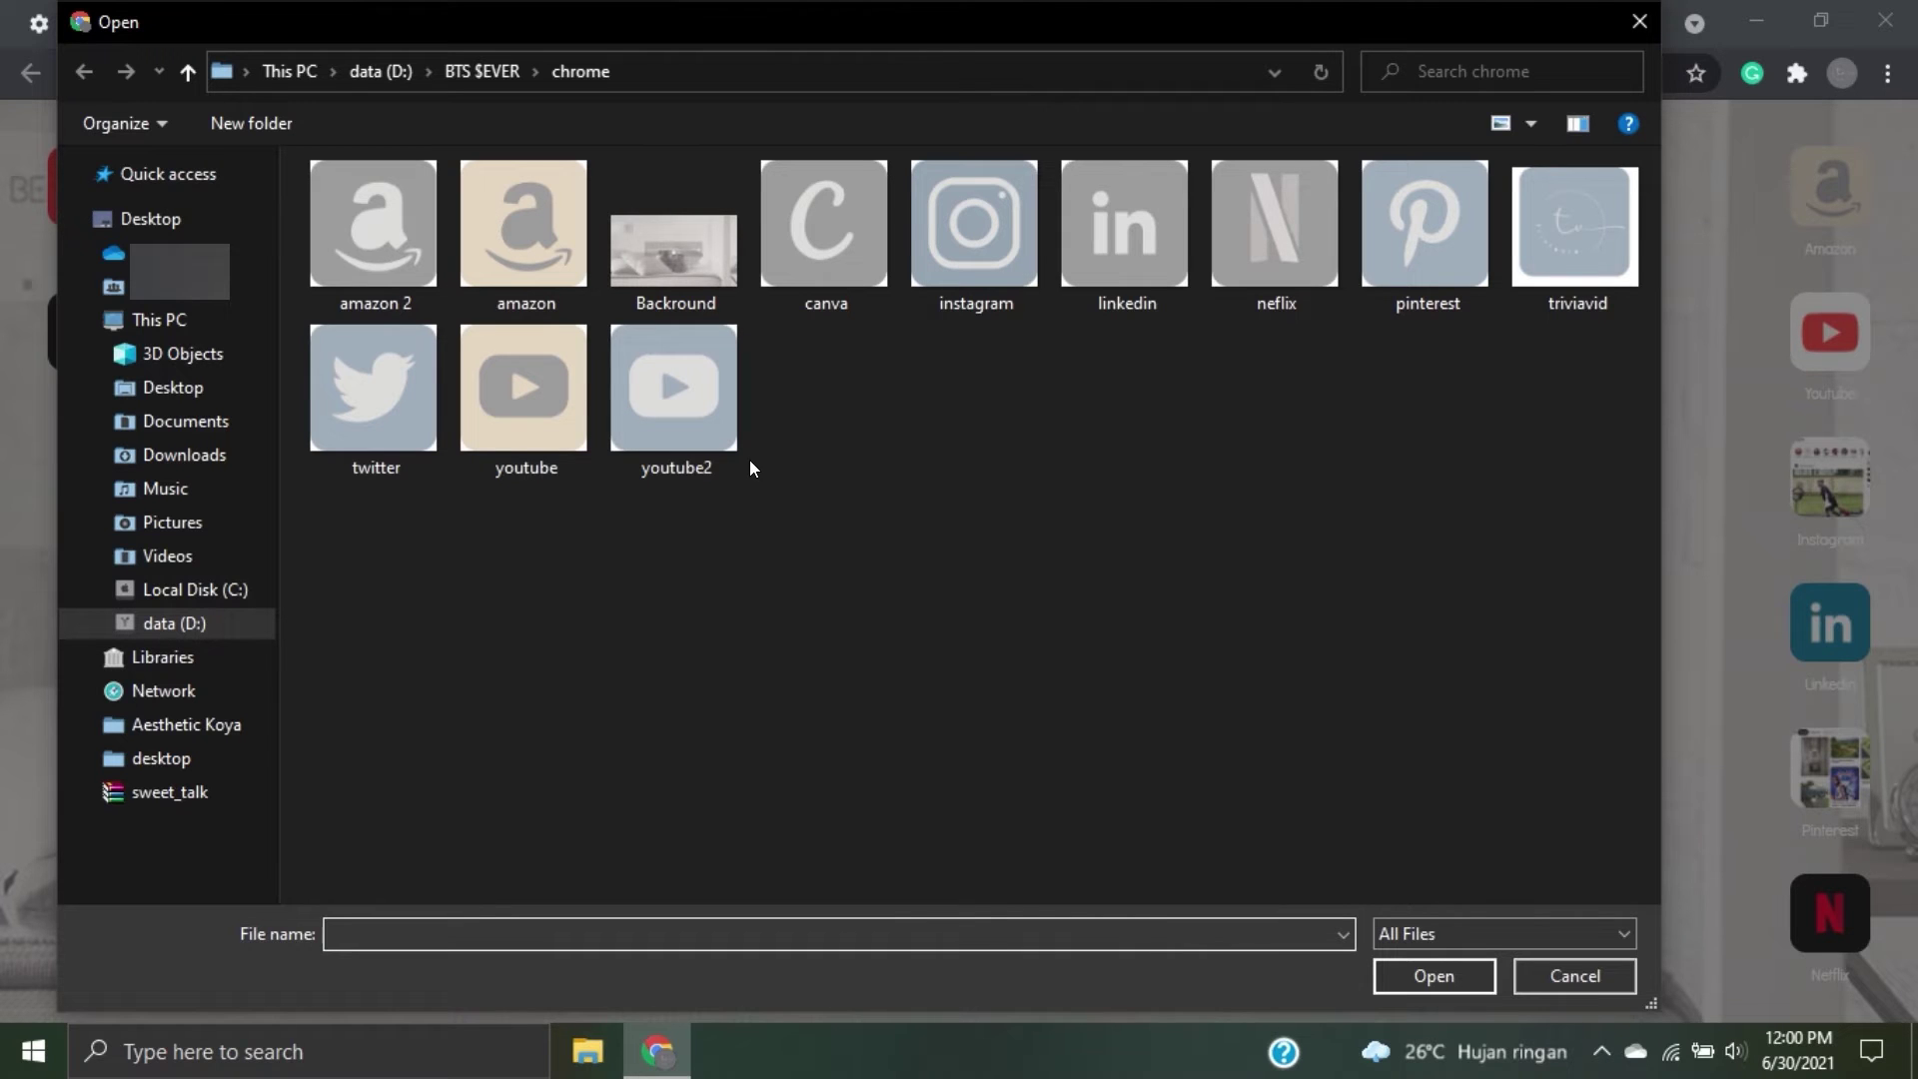
pyautogui.click(1600, 230)
pyautogui.click(1460, 969)
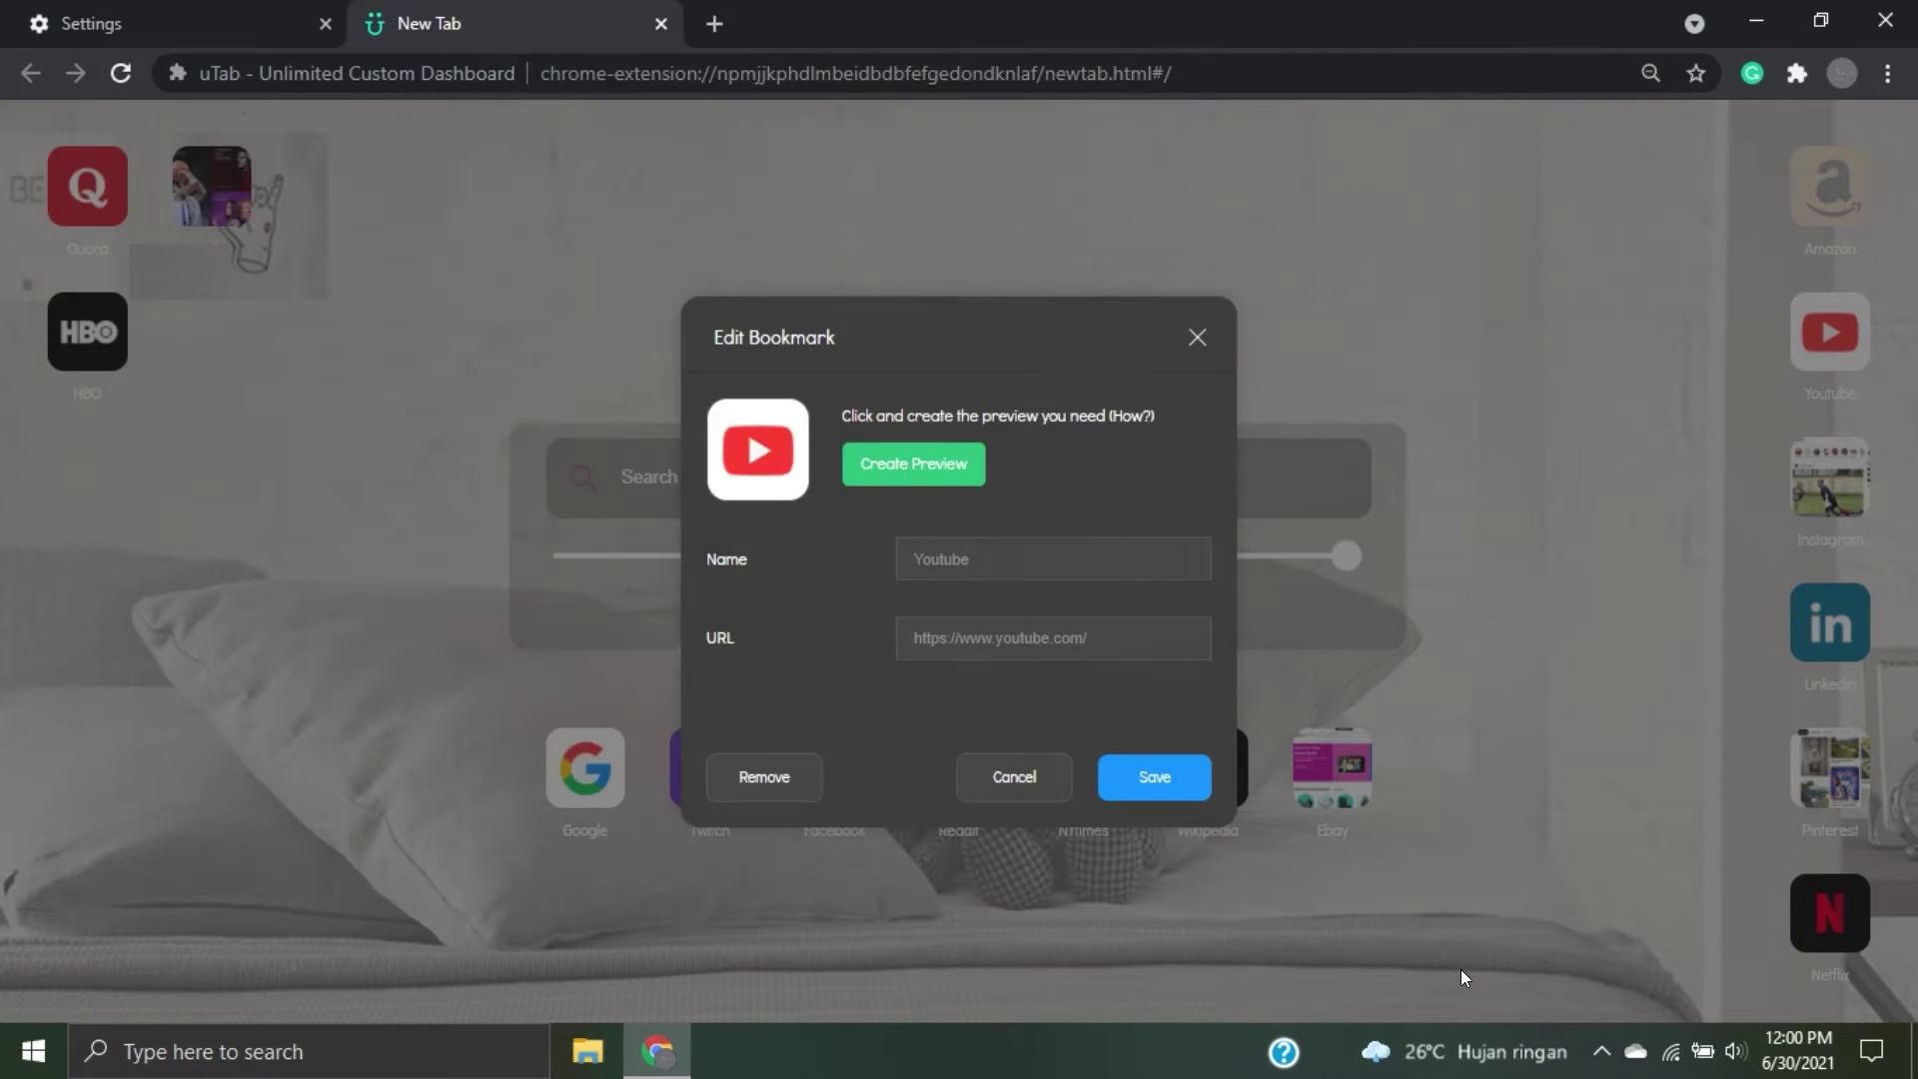
pyautogui.click(1154, 776)
pyautogui.rightClick(1829, 190)
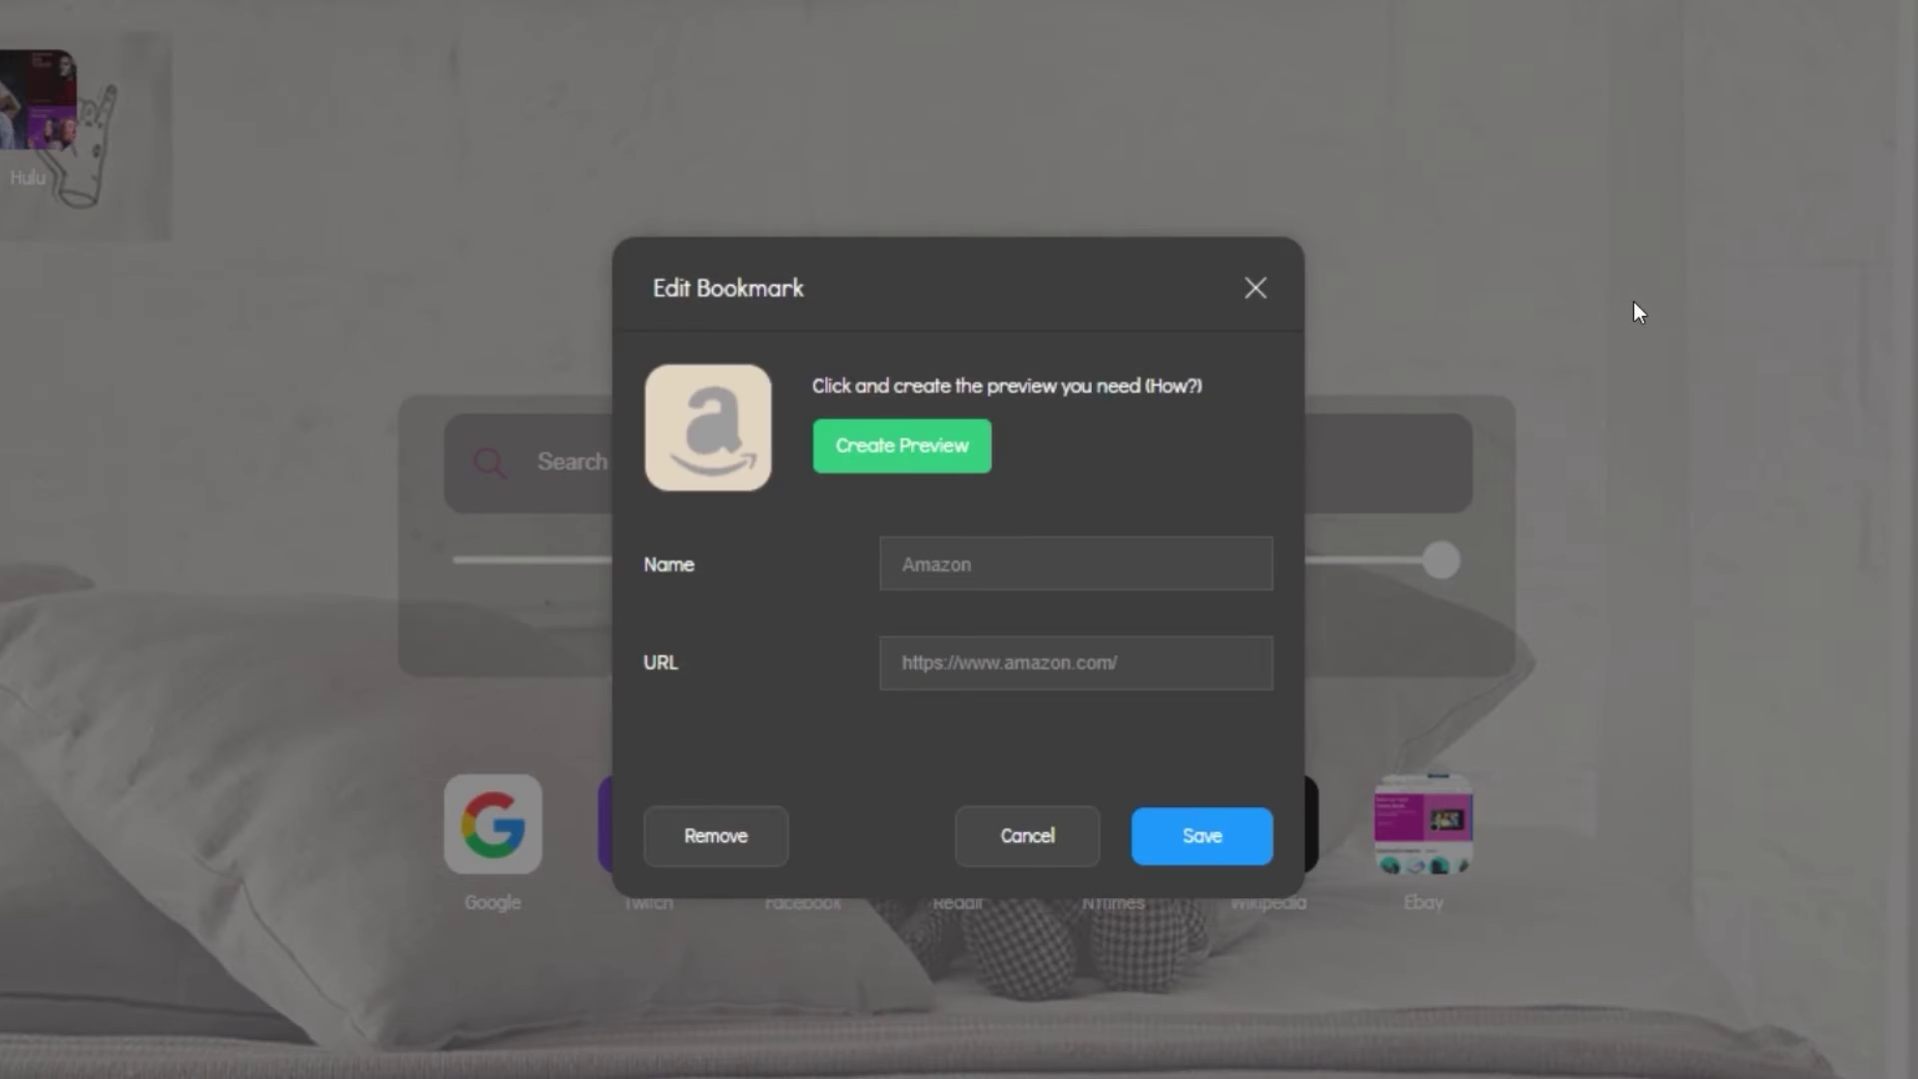
# Replace Amazon's cover with the grey amazon 2 image.
pyautogui.click(648, 435)
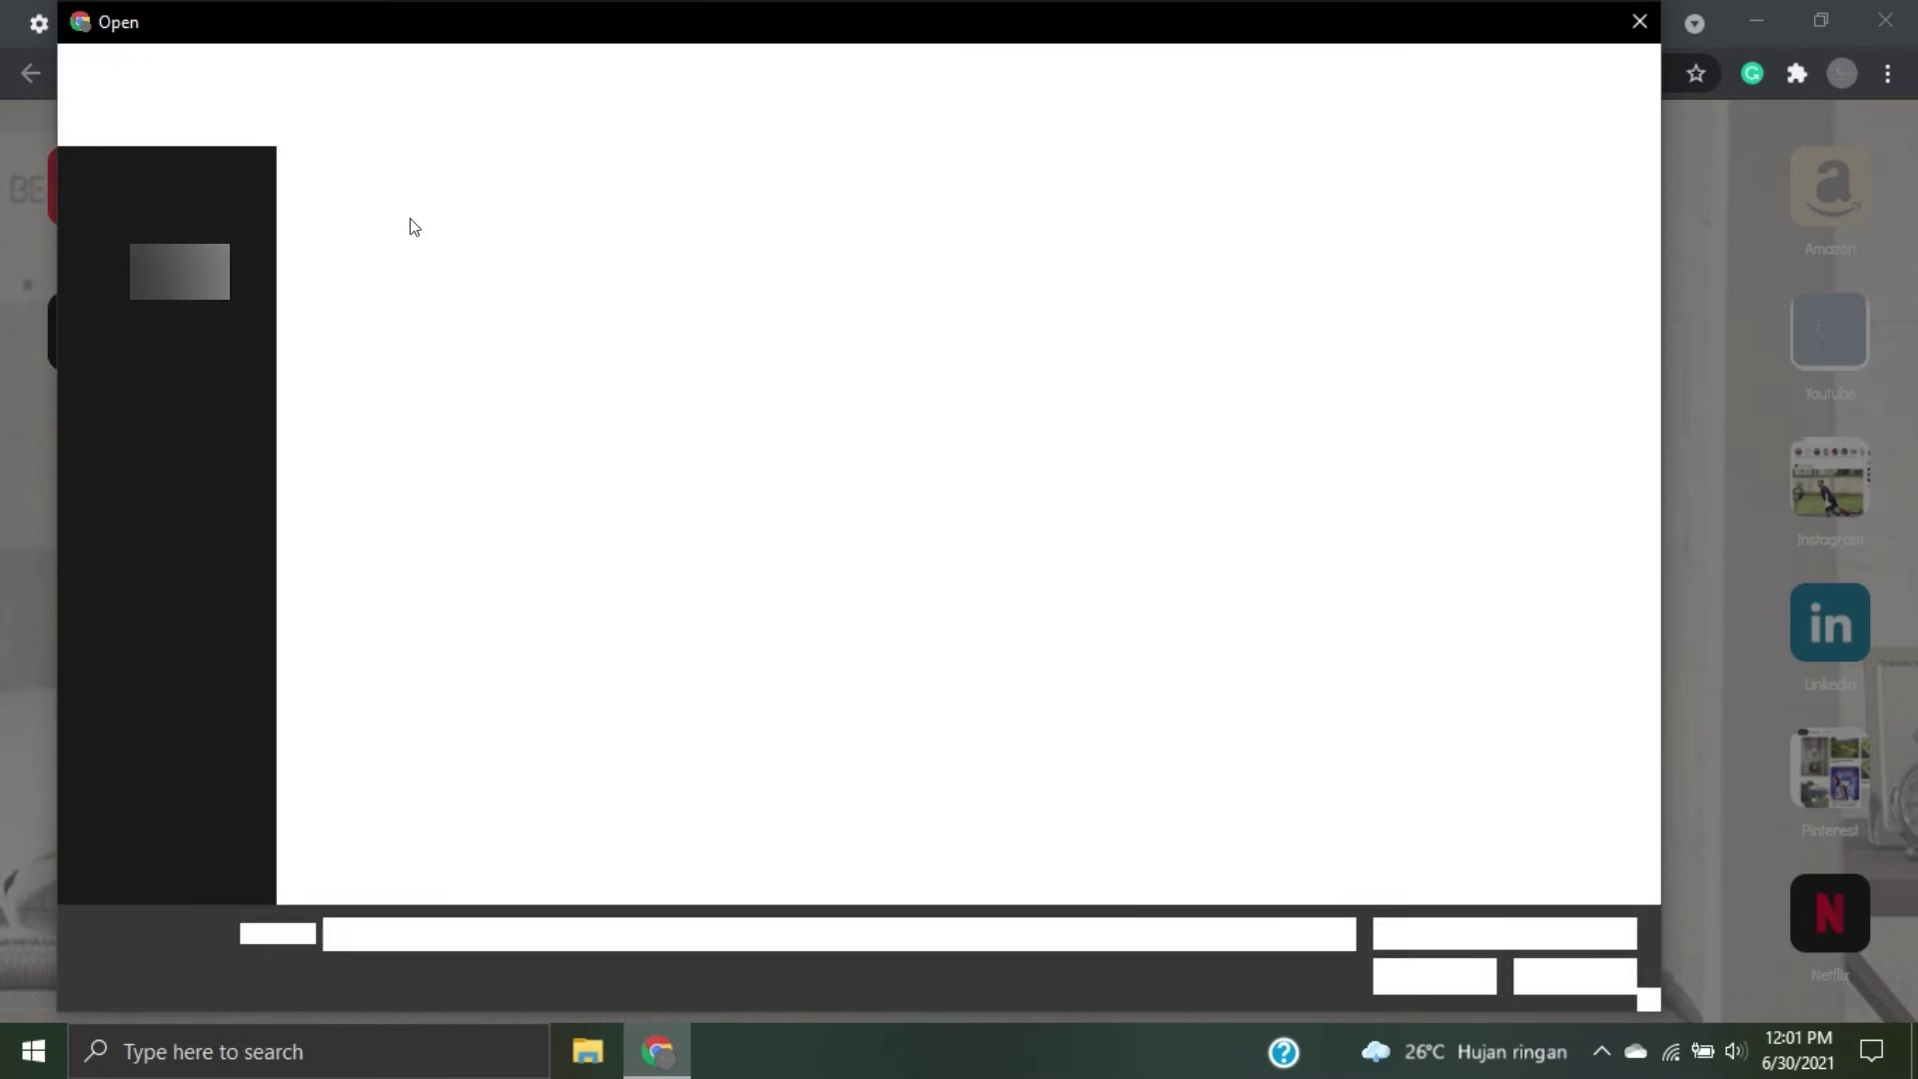
pyautogui.click(399, 225)
pyautogui.click(1429, 972)
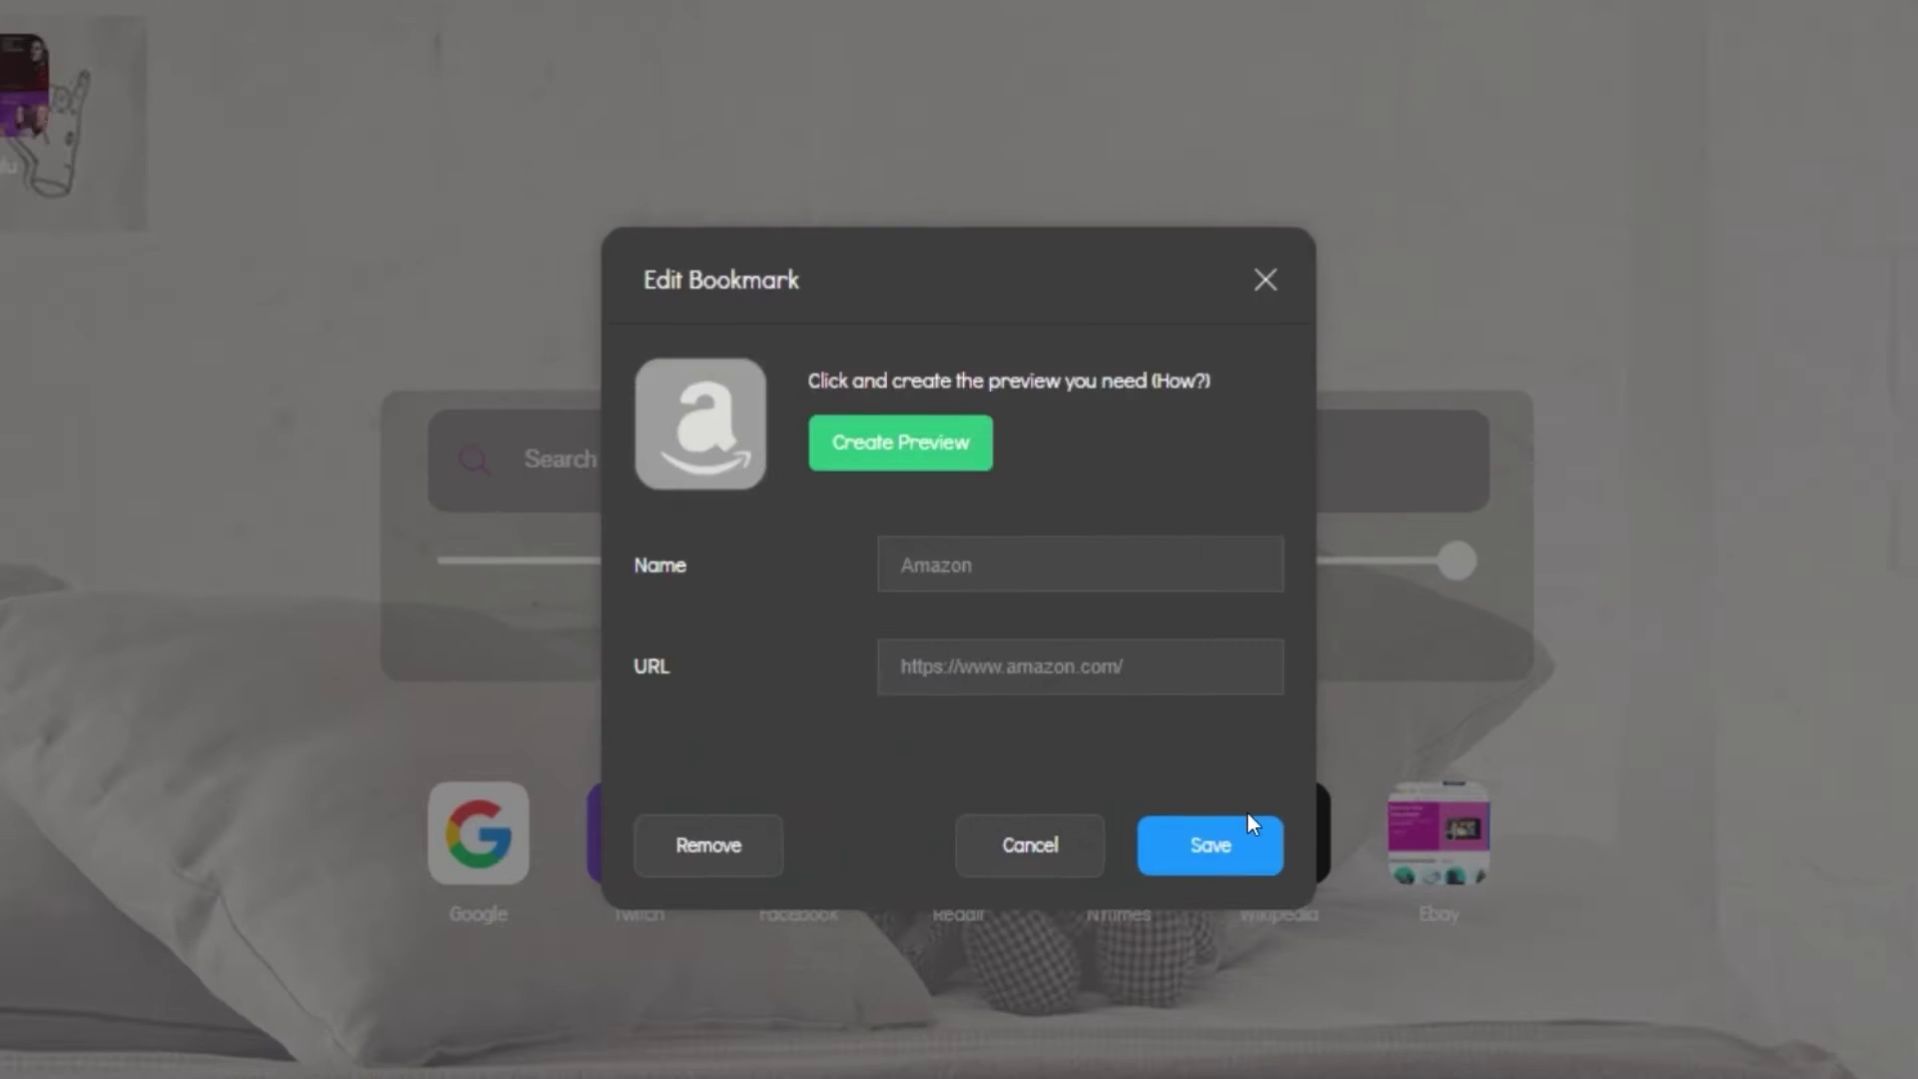
pyautogui.click(1249, 827)
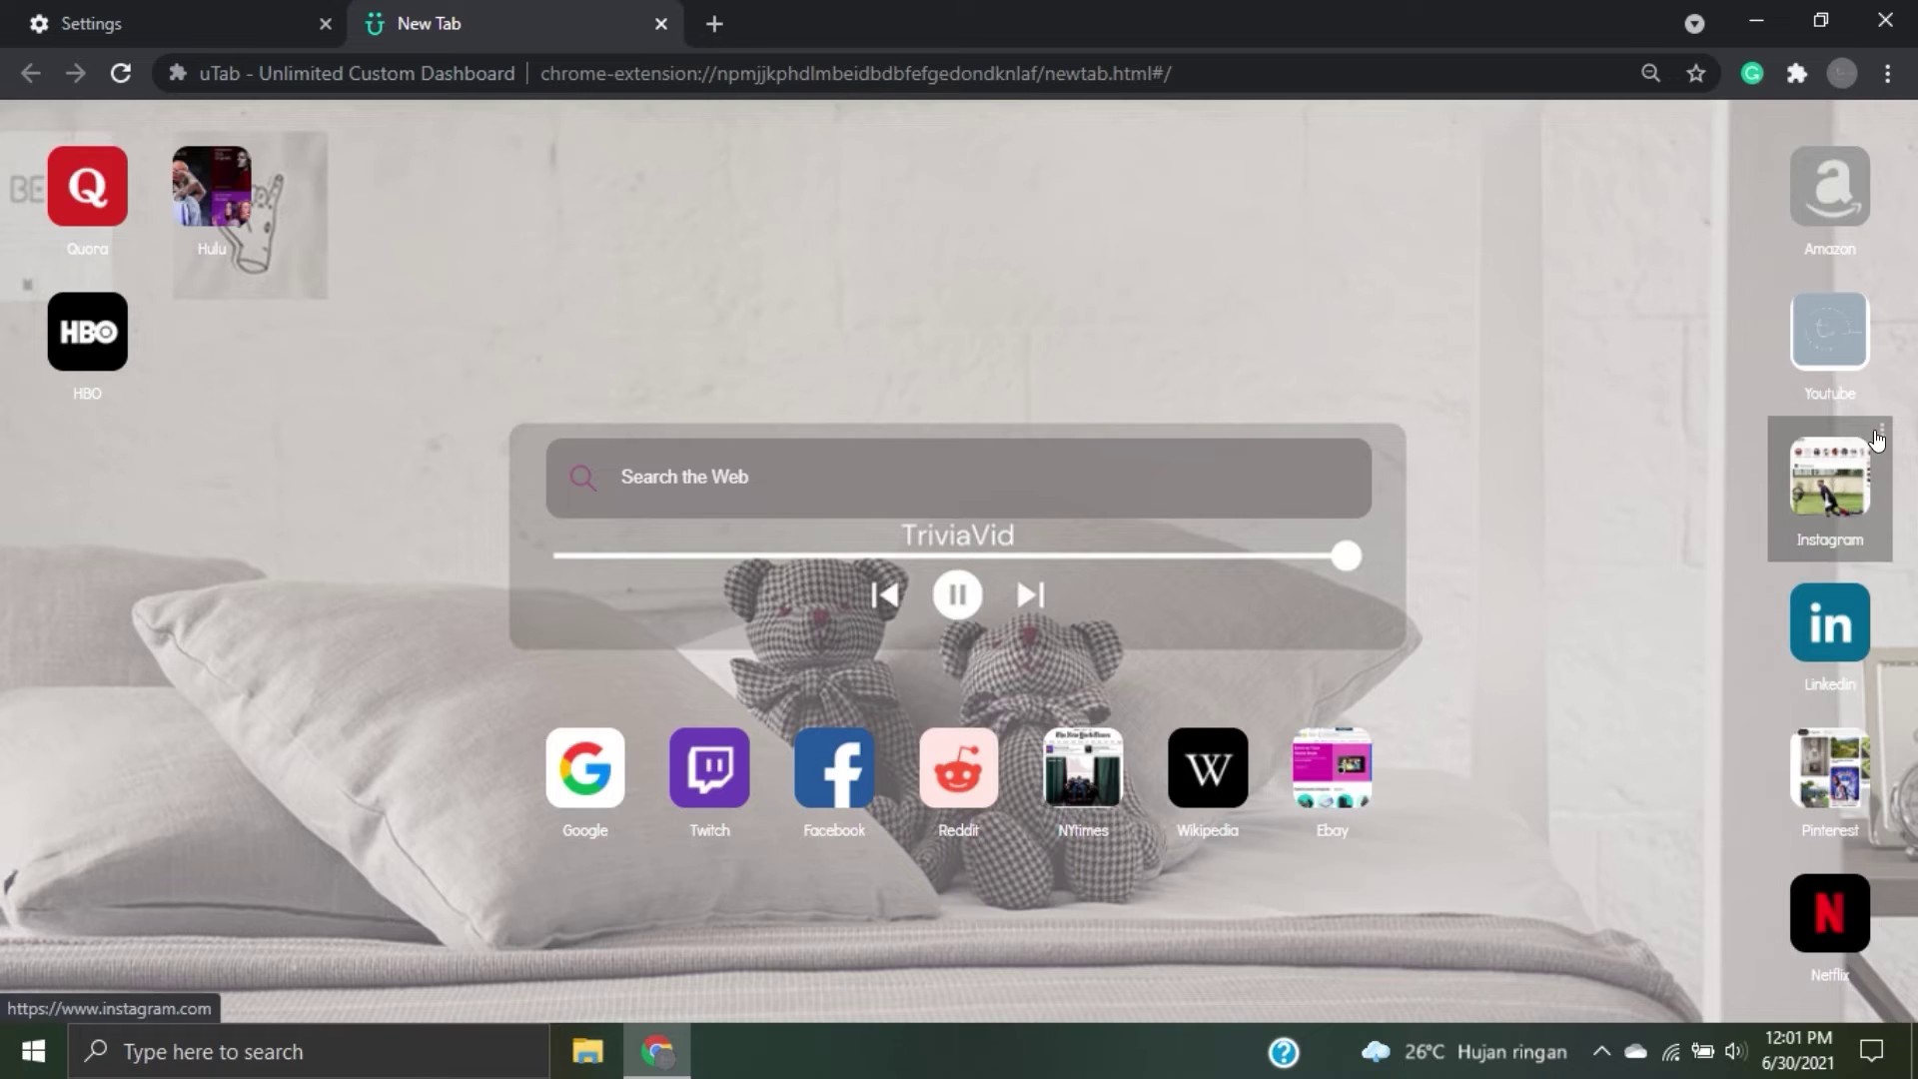
# Give the Instagram bookmark the pastel instagram image as its cover.
pyautogui.click(1877, 440)
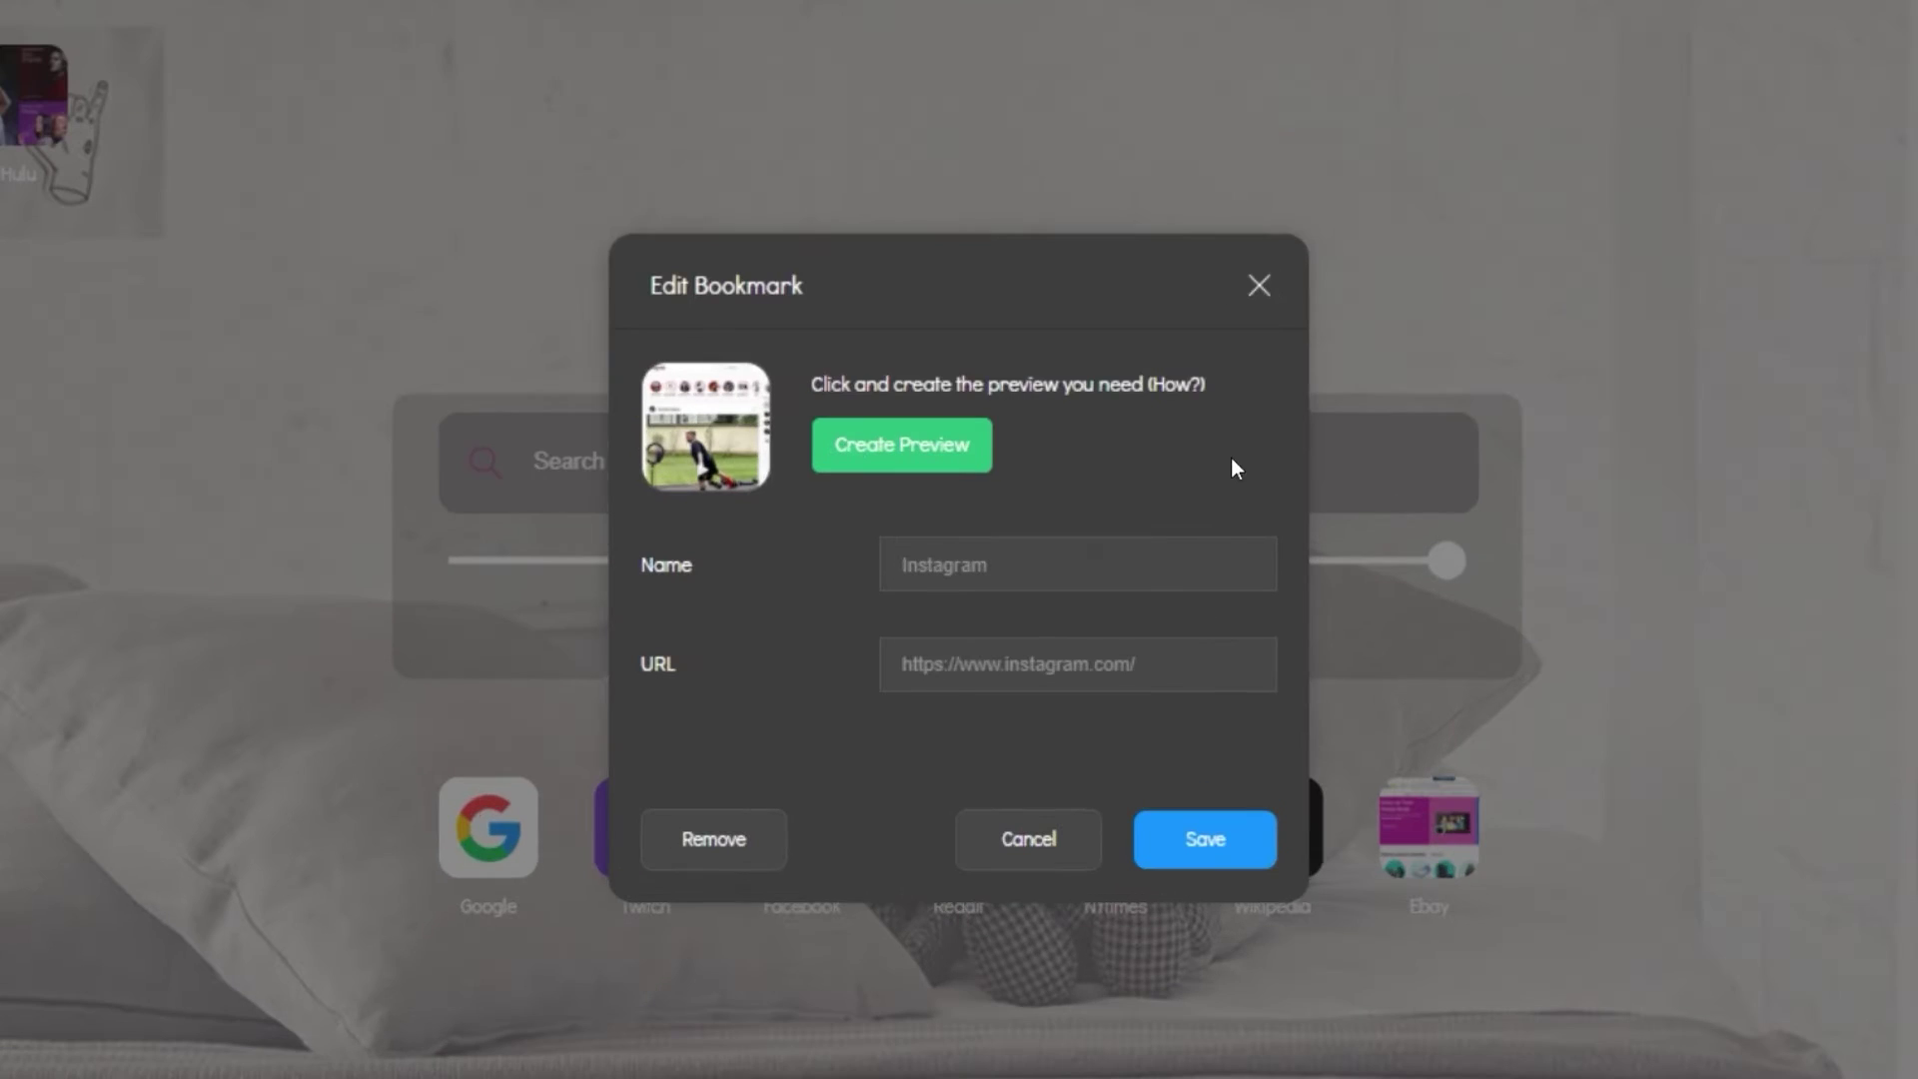
pyautogui.click(721, 430)
pyautogui.click(974, 225)
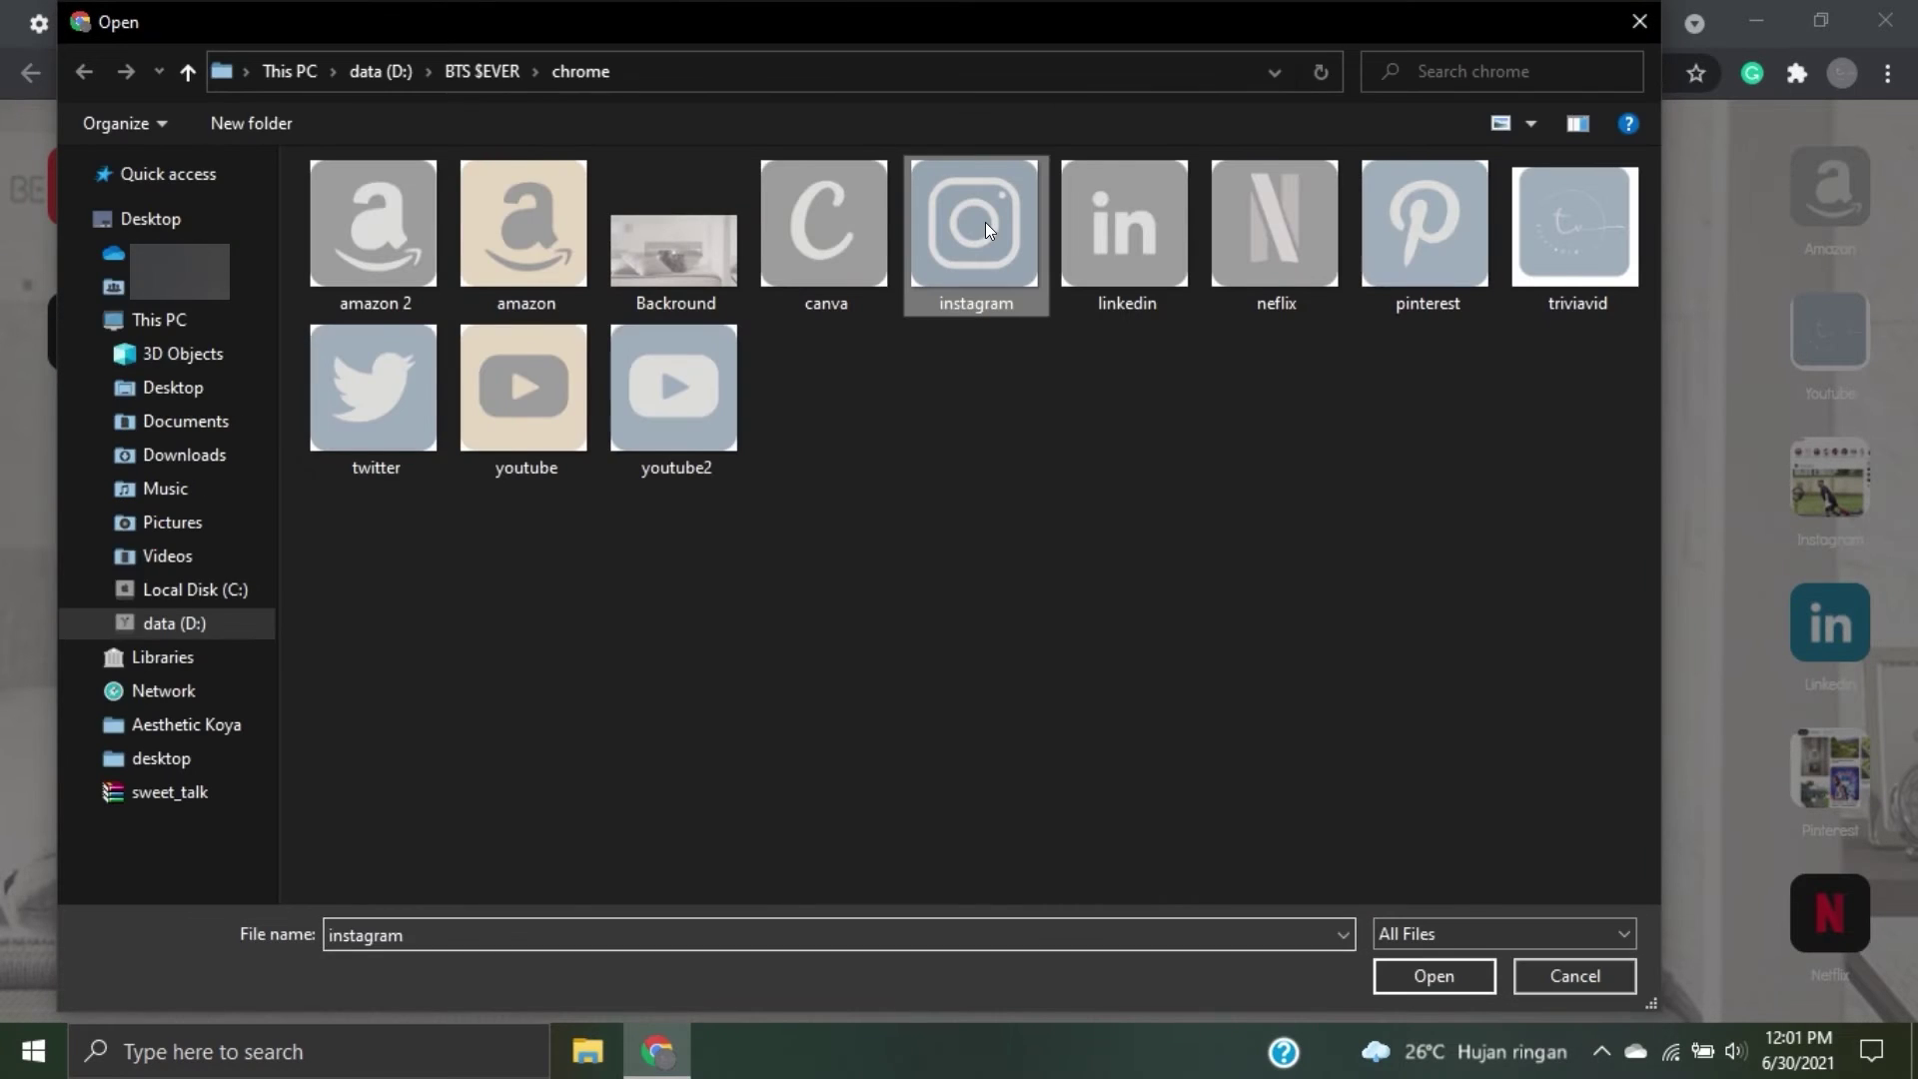
pyautogui.click(1484, 975)
pyautogui.click(1248, 827)
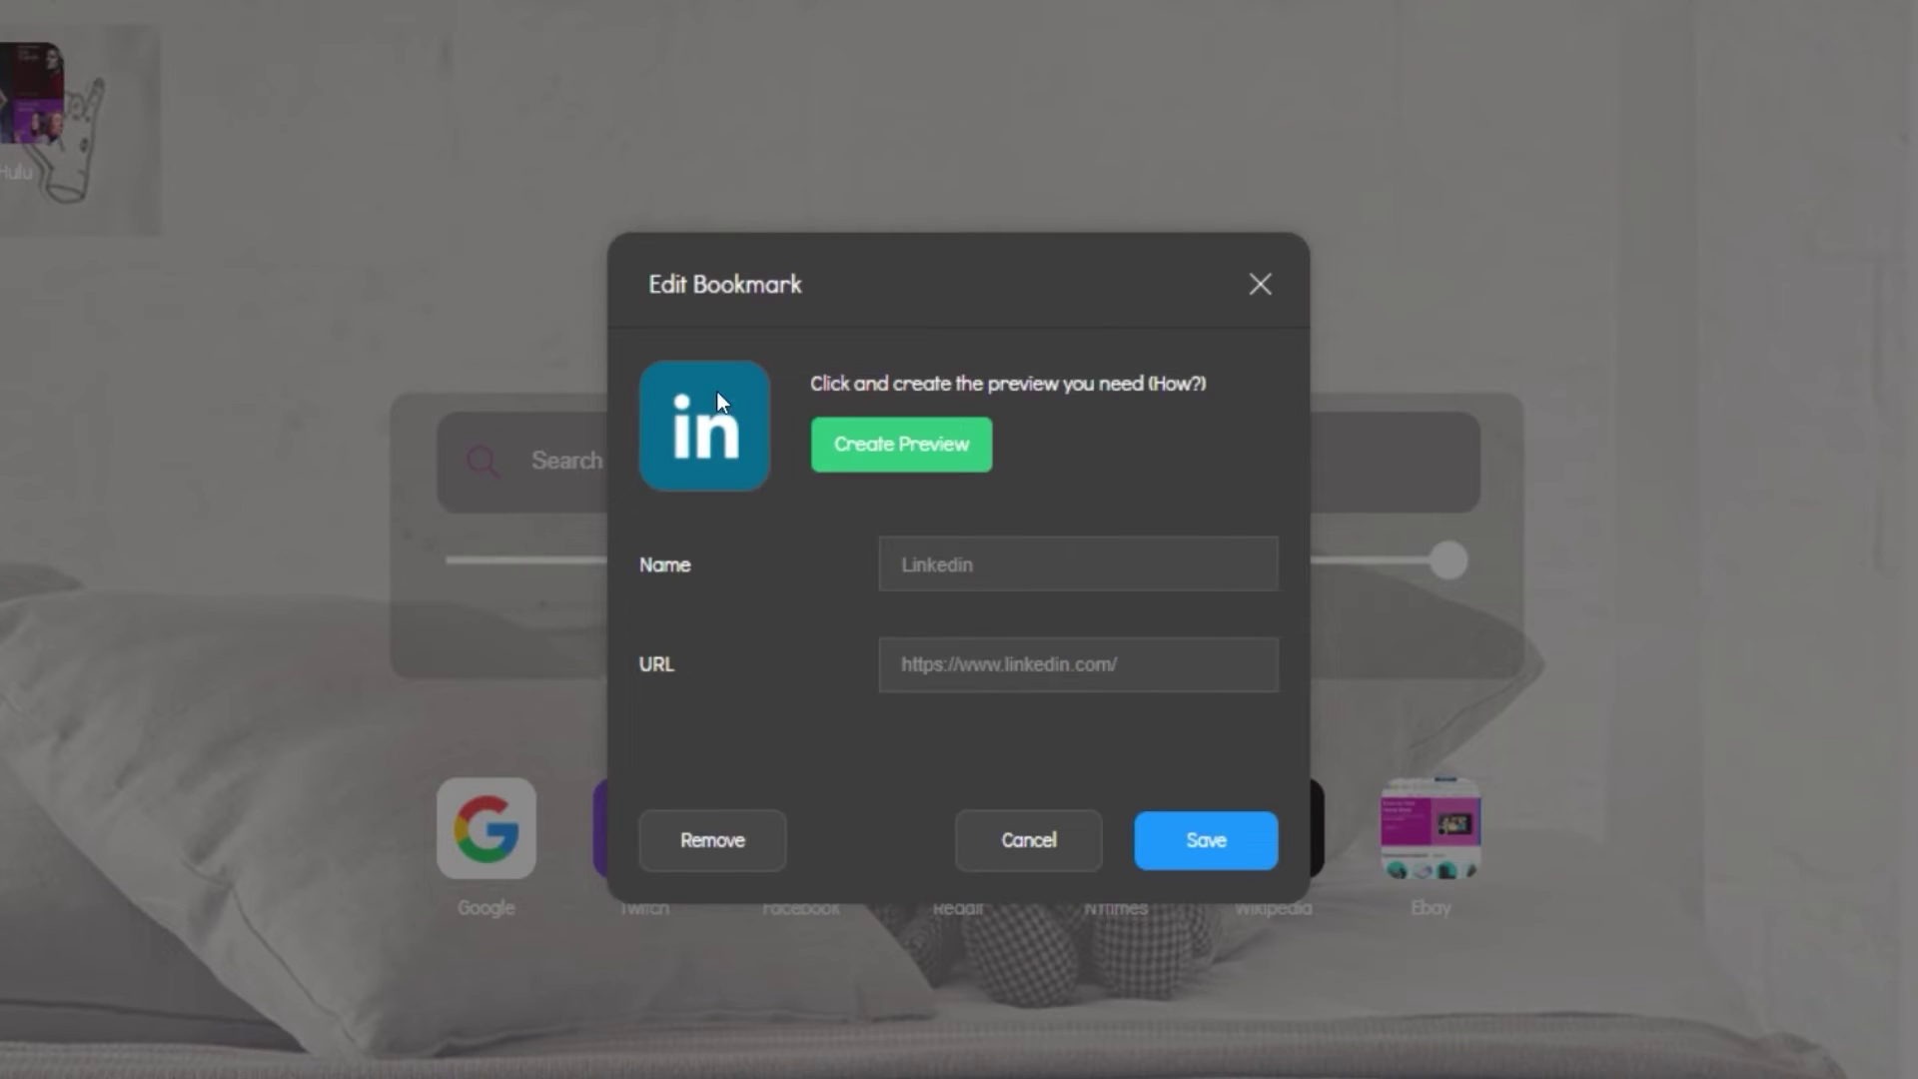
# Give the LinkedIn, Pinterest and Netflix bookmarks their pastel image covers.
pyautogui.click(717, 392)
pyautogui.click(1105, 228)
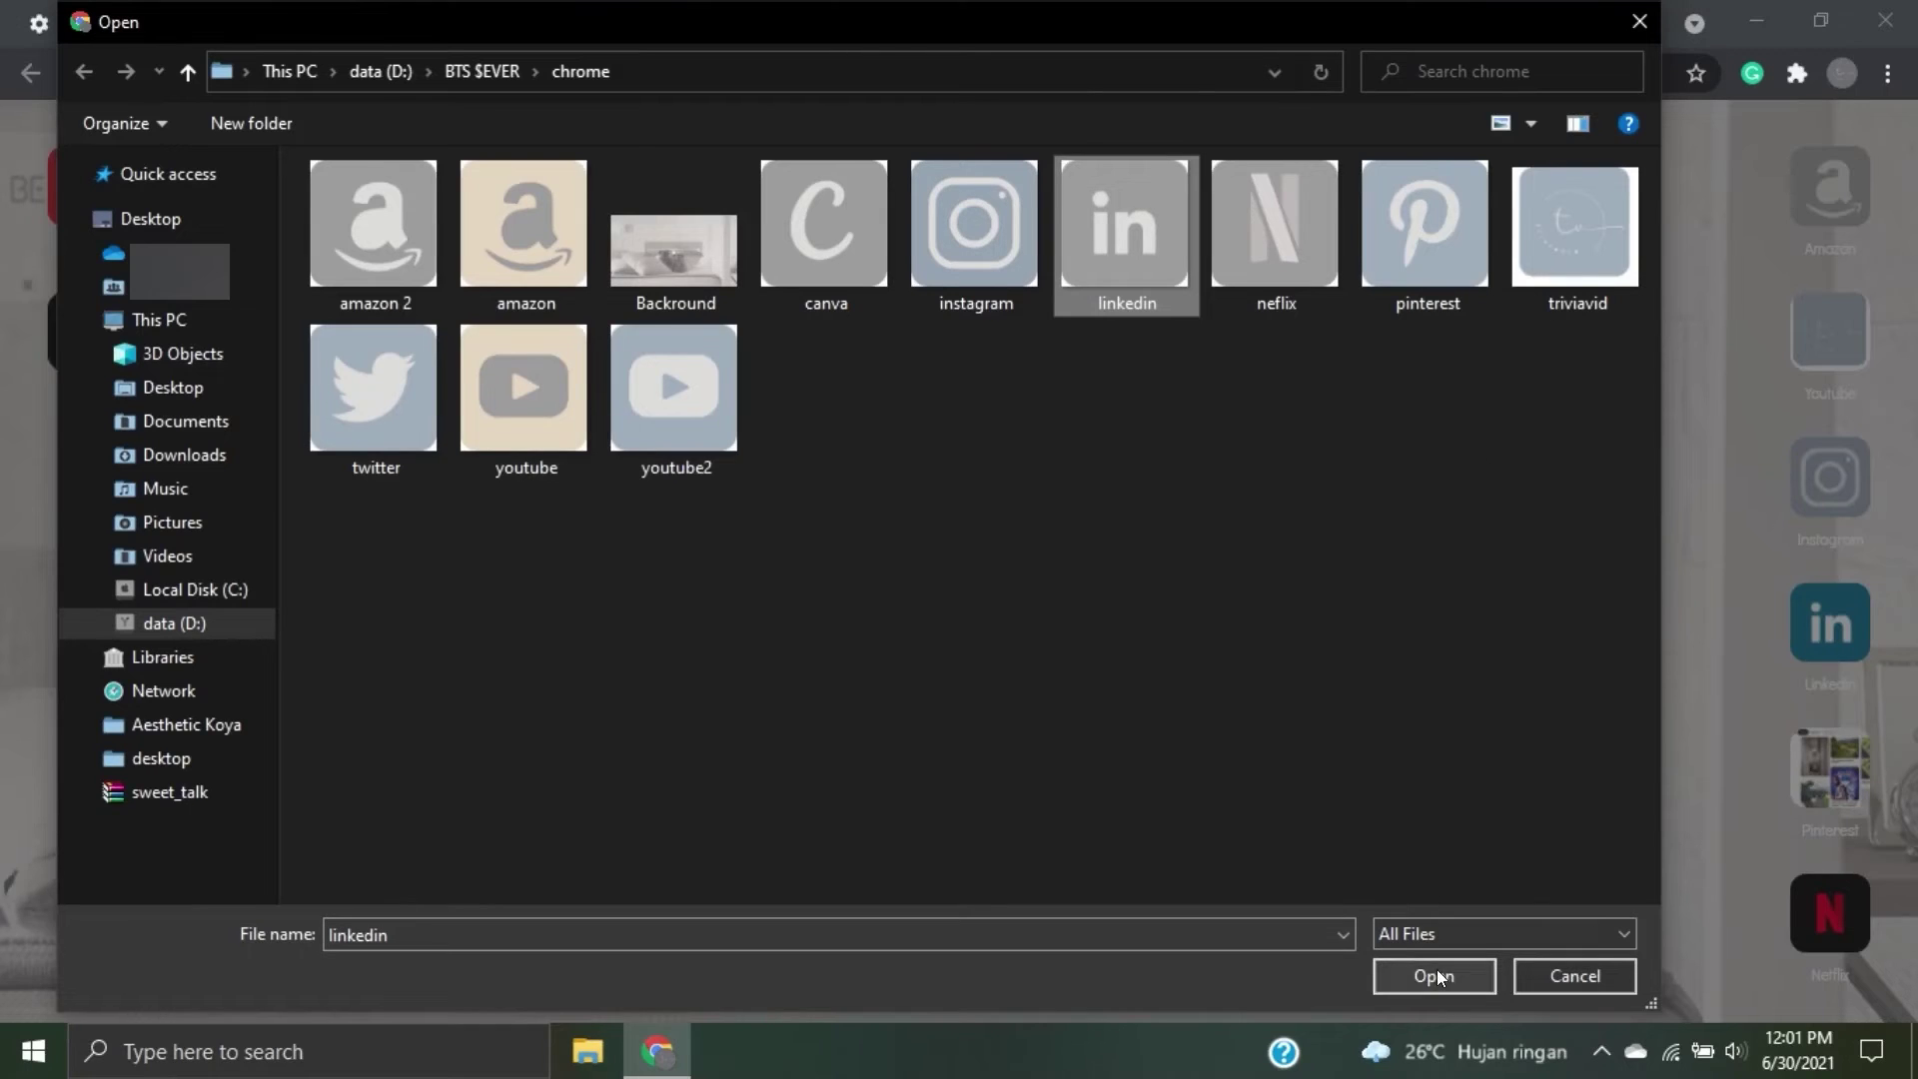
pyautogui.click(1434, 976)
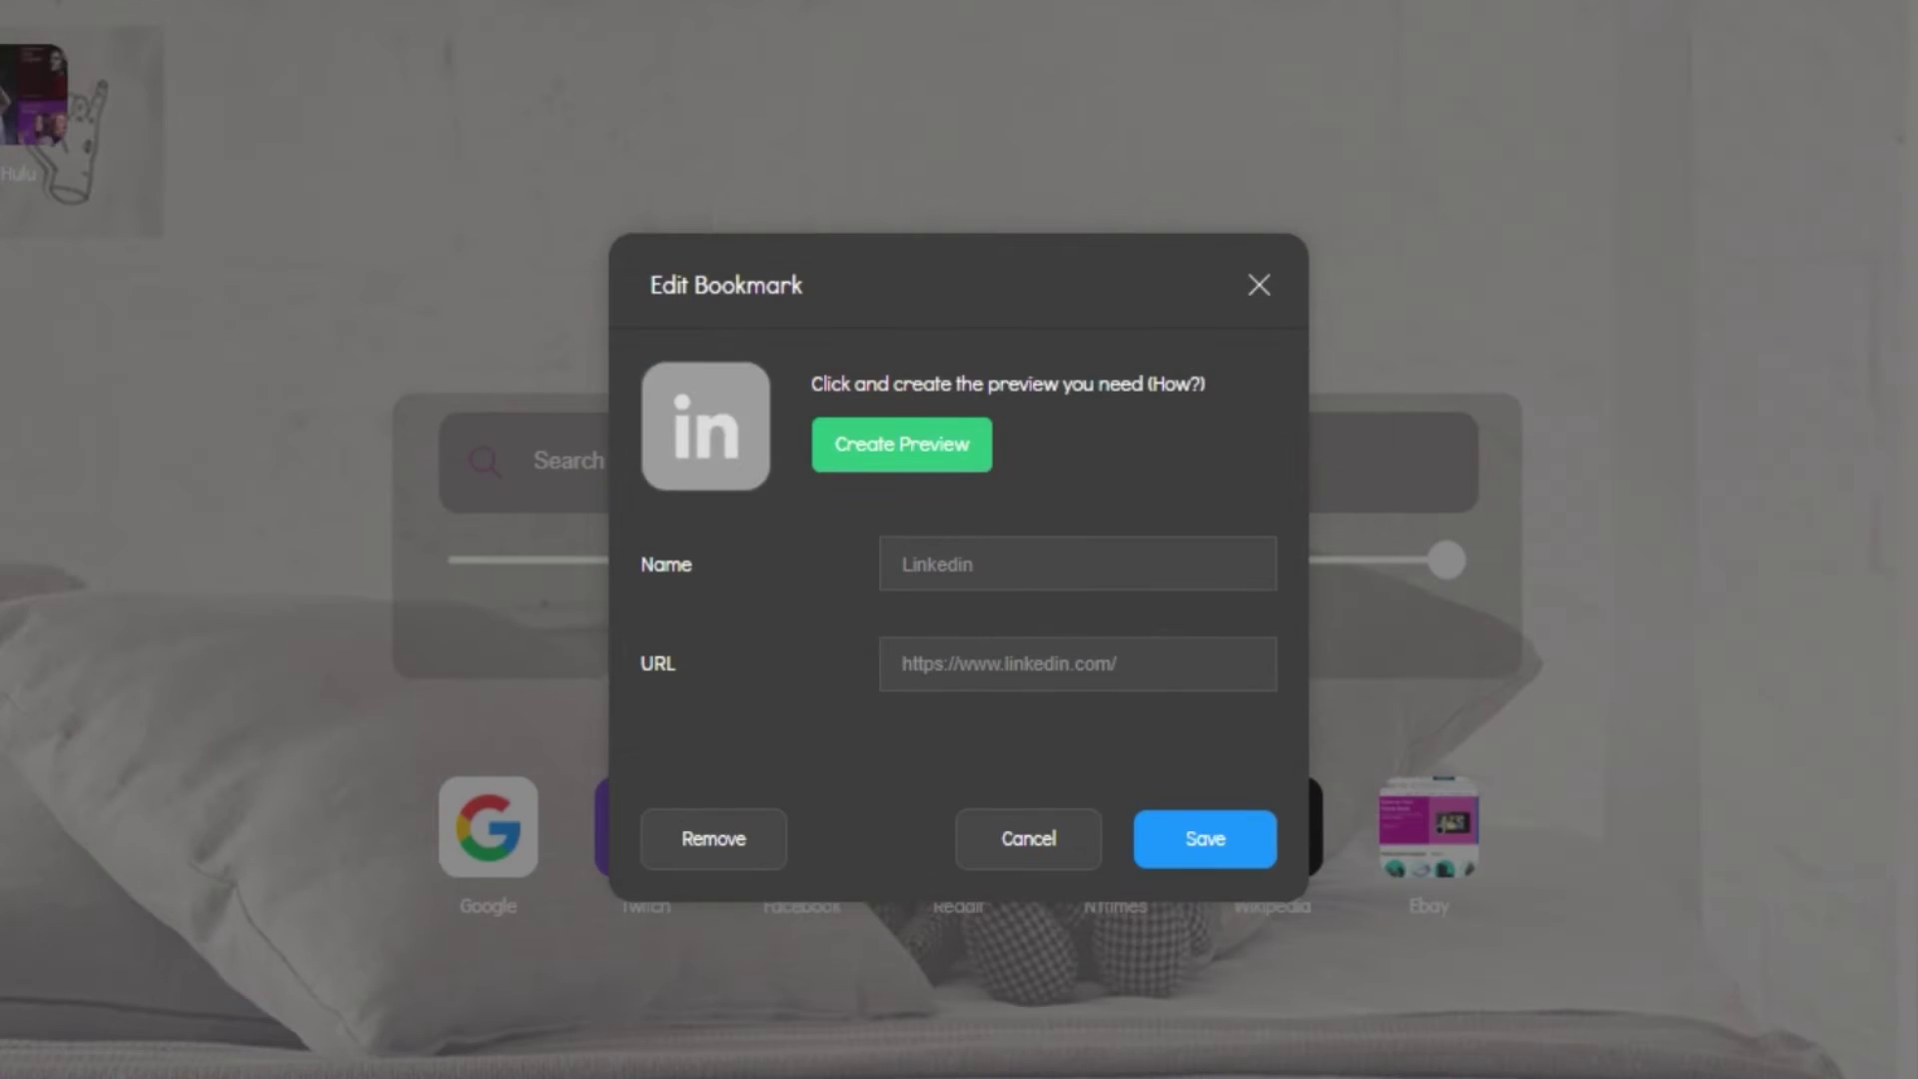
pyautogui.click(1169, 836)
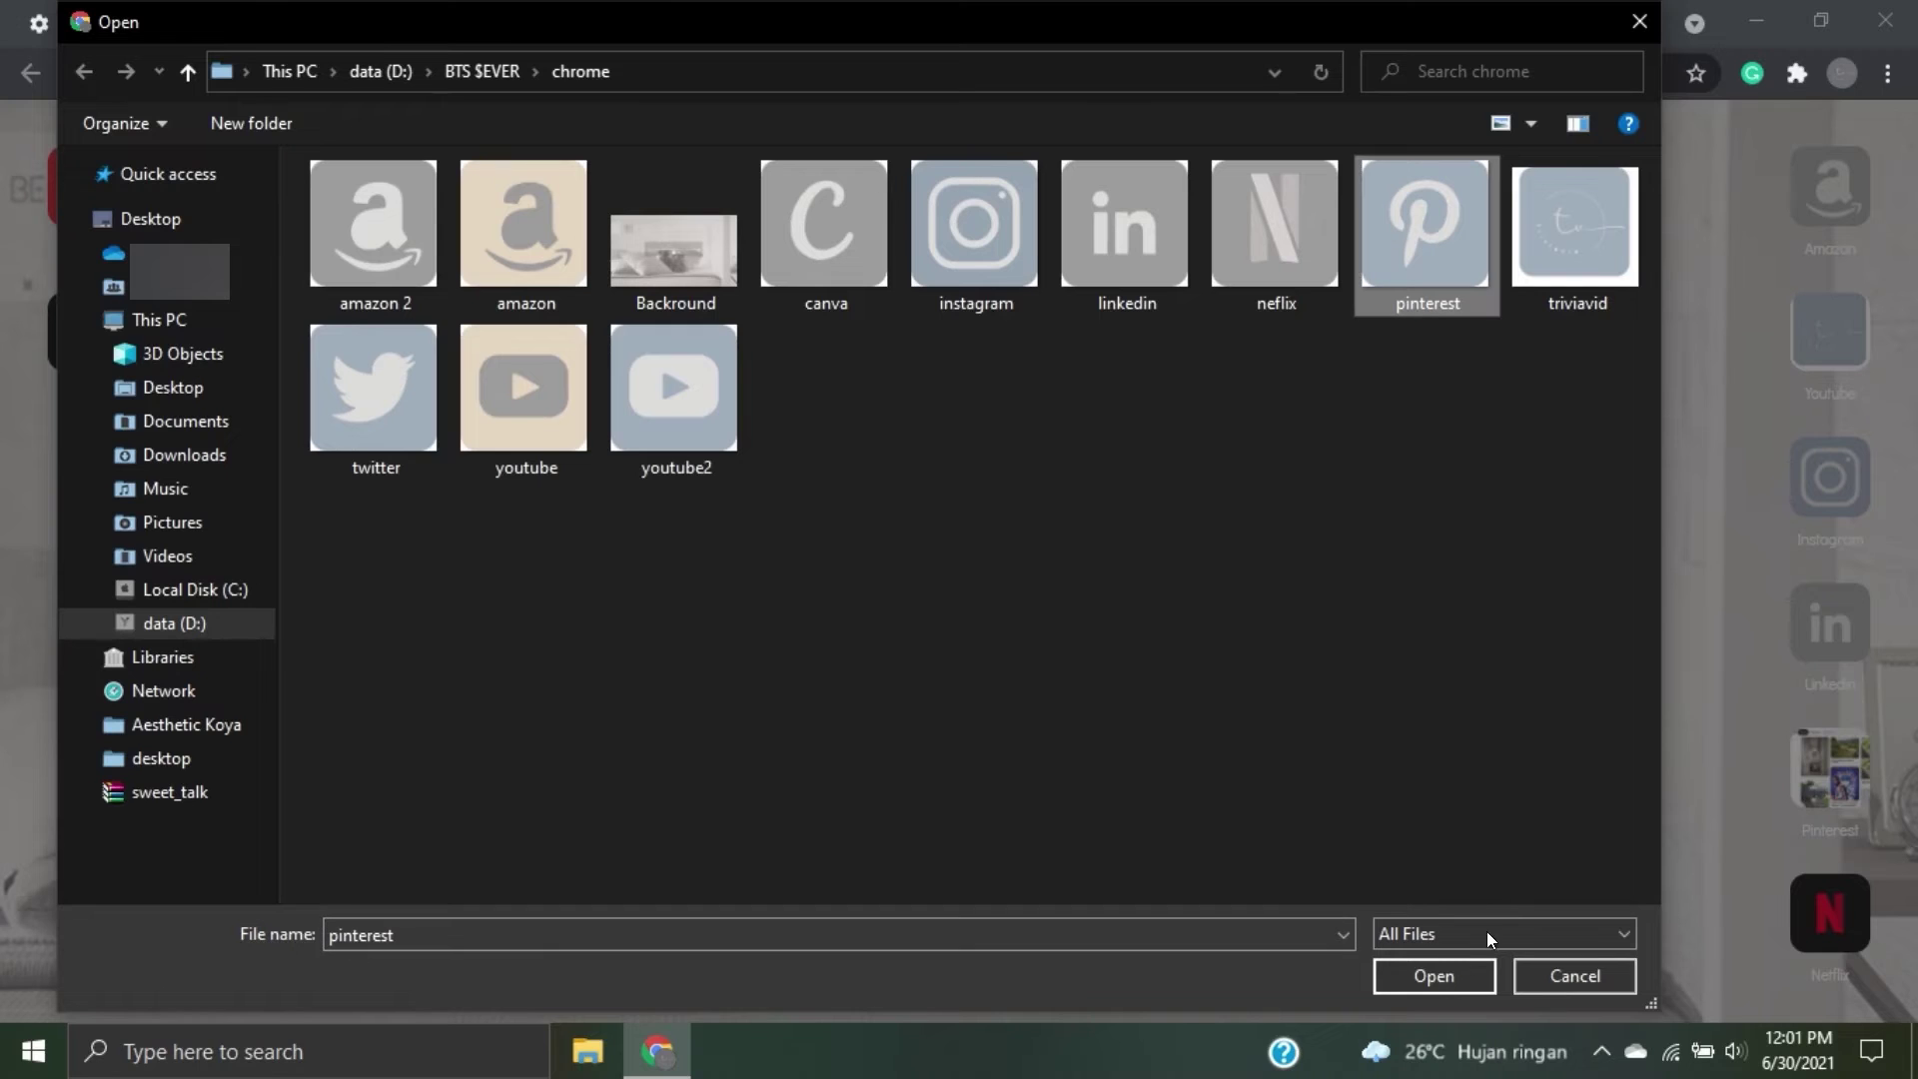
pyautogui.click(1434, 976)
pyautogui.click(1191, 835)
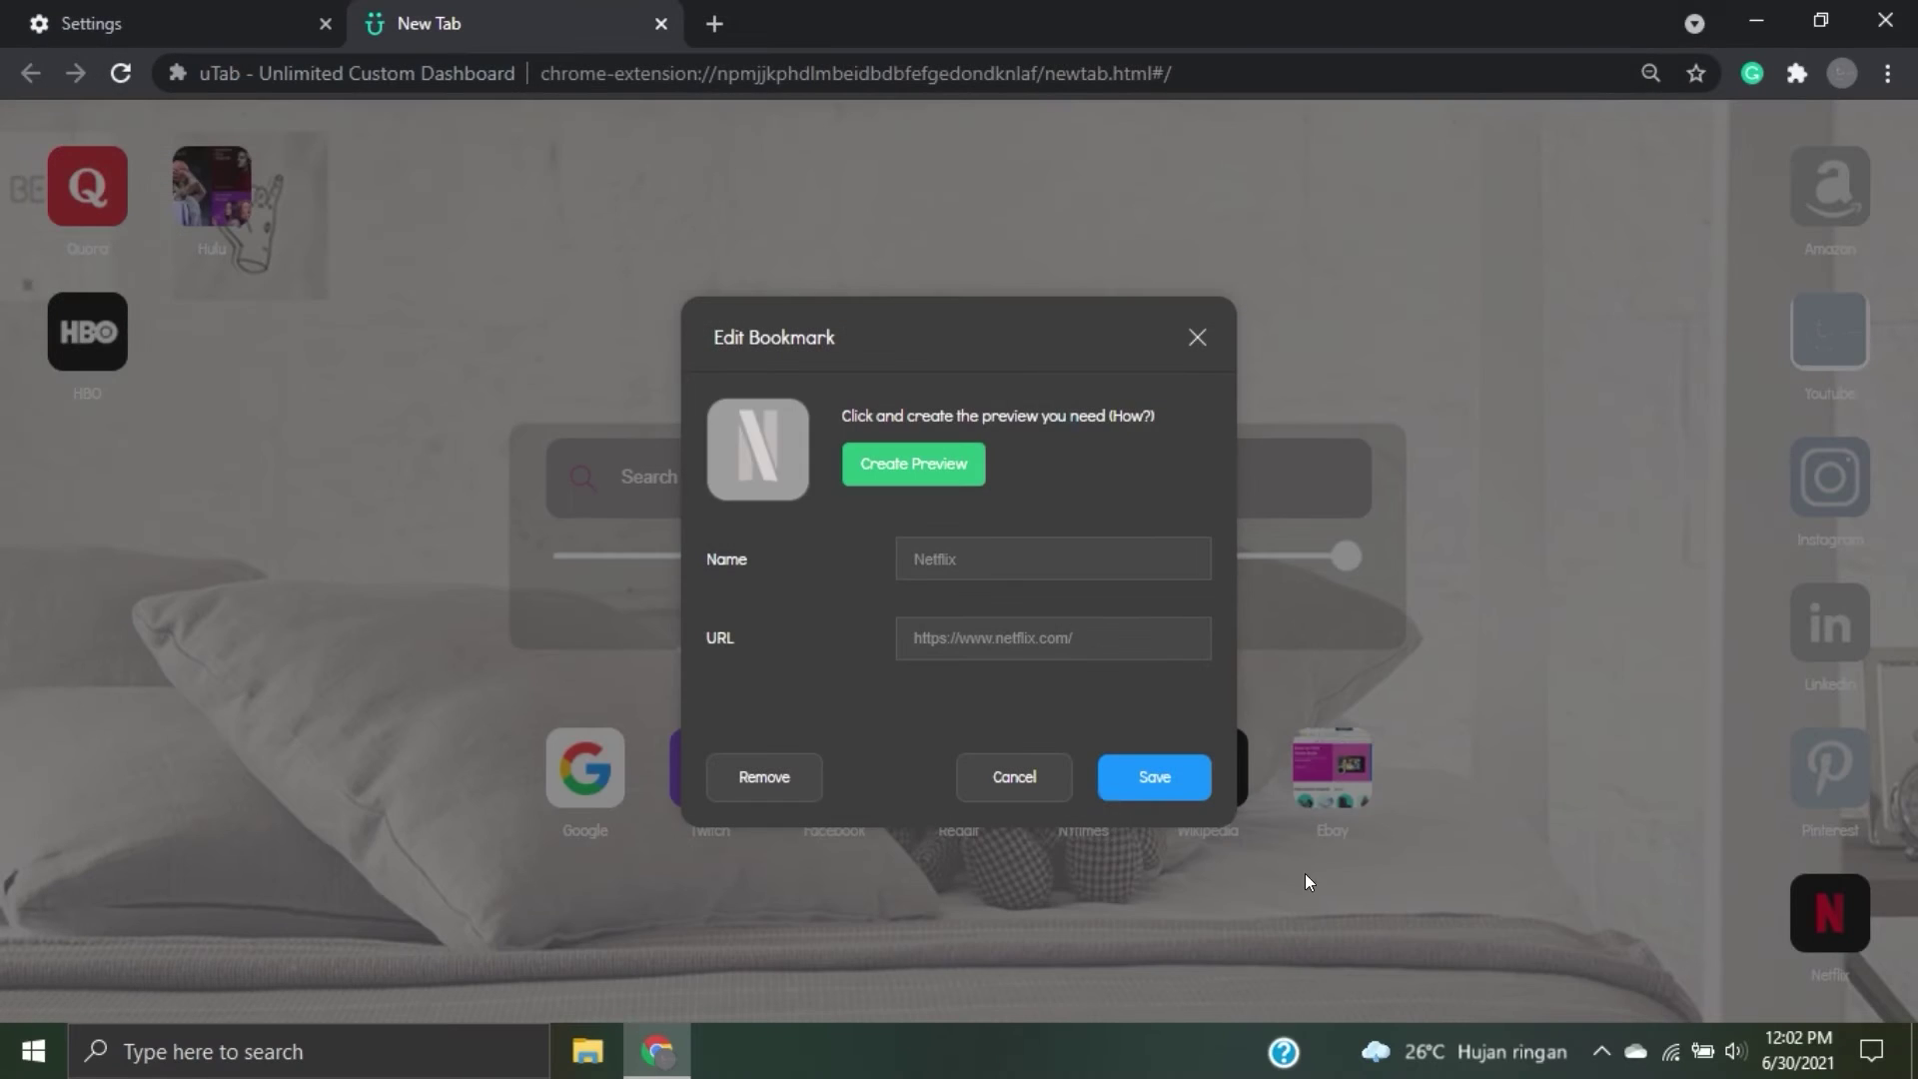
pyautogui.click(1163, 844)
# Load the twitter image as the Hulu bookmark's cover.
pyautogui.click(72, 32)
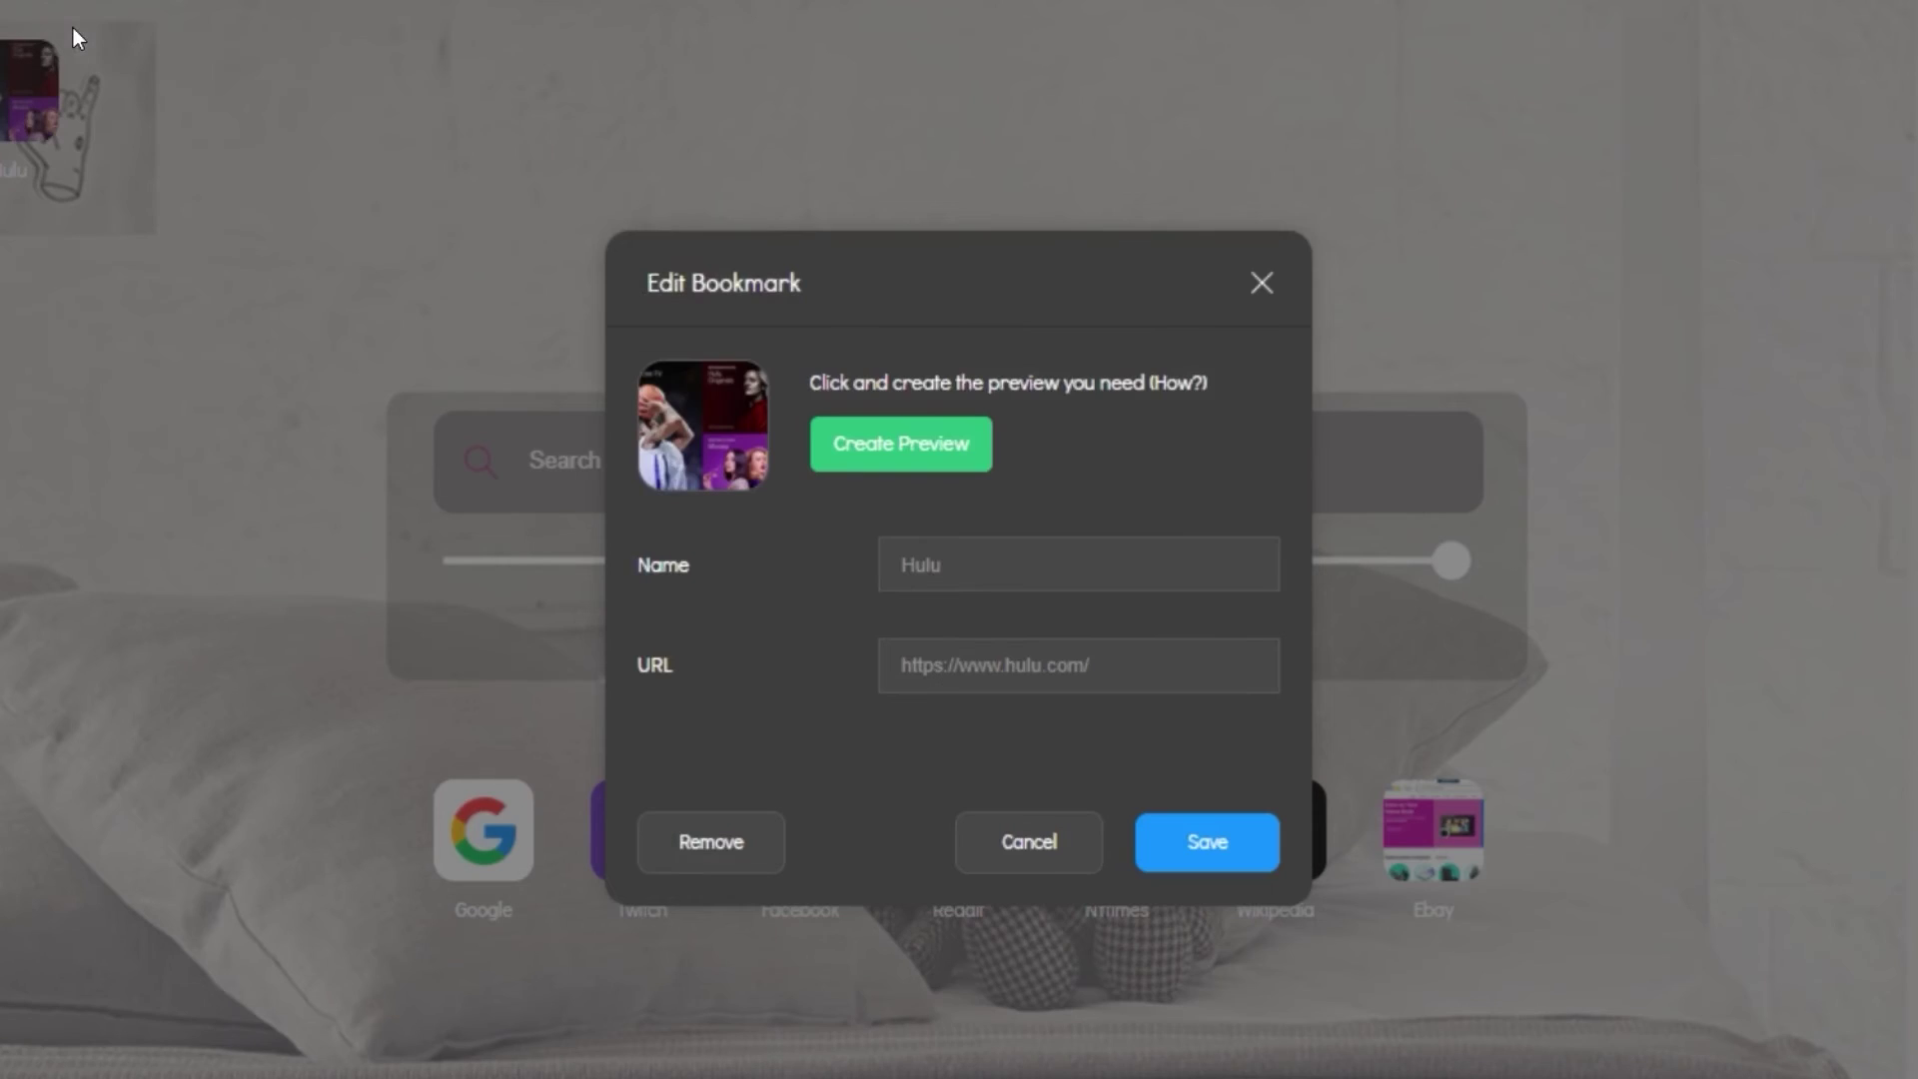
pyautogui.click(697, 391)
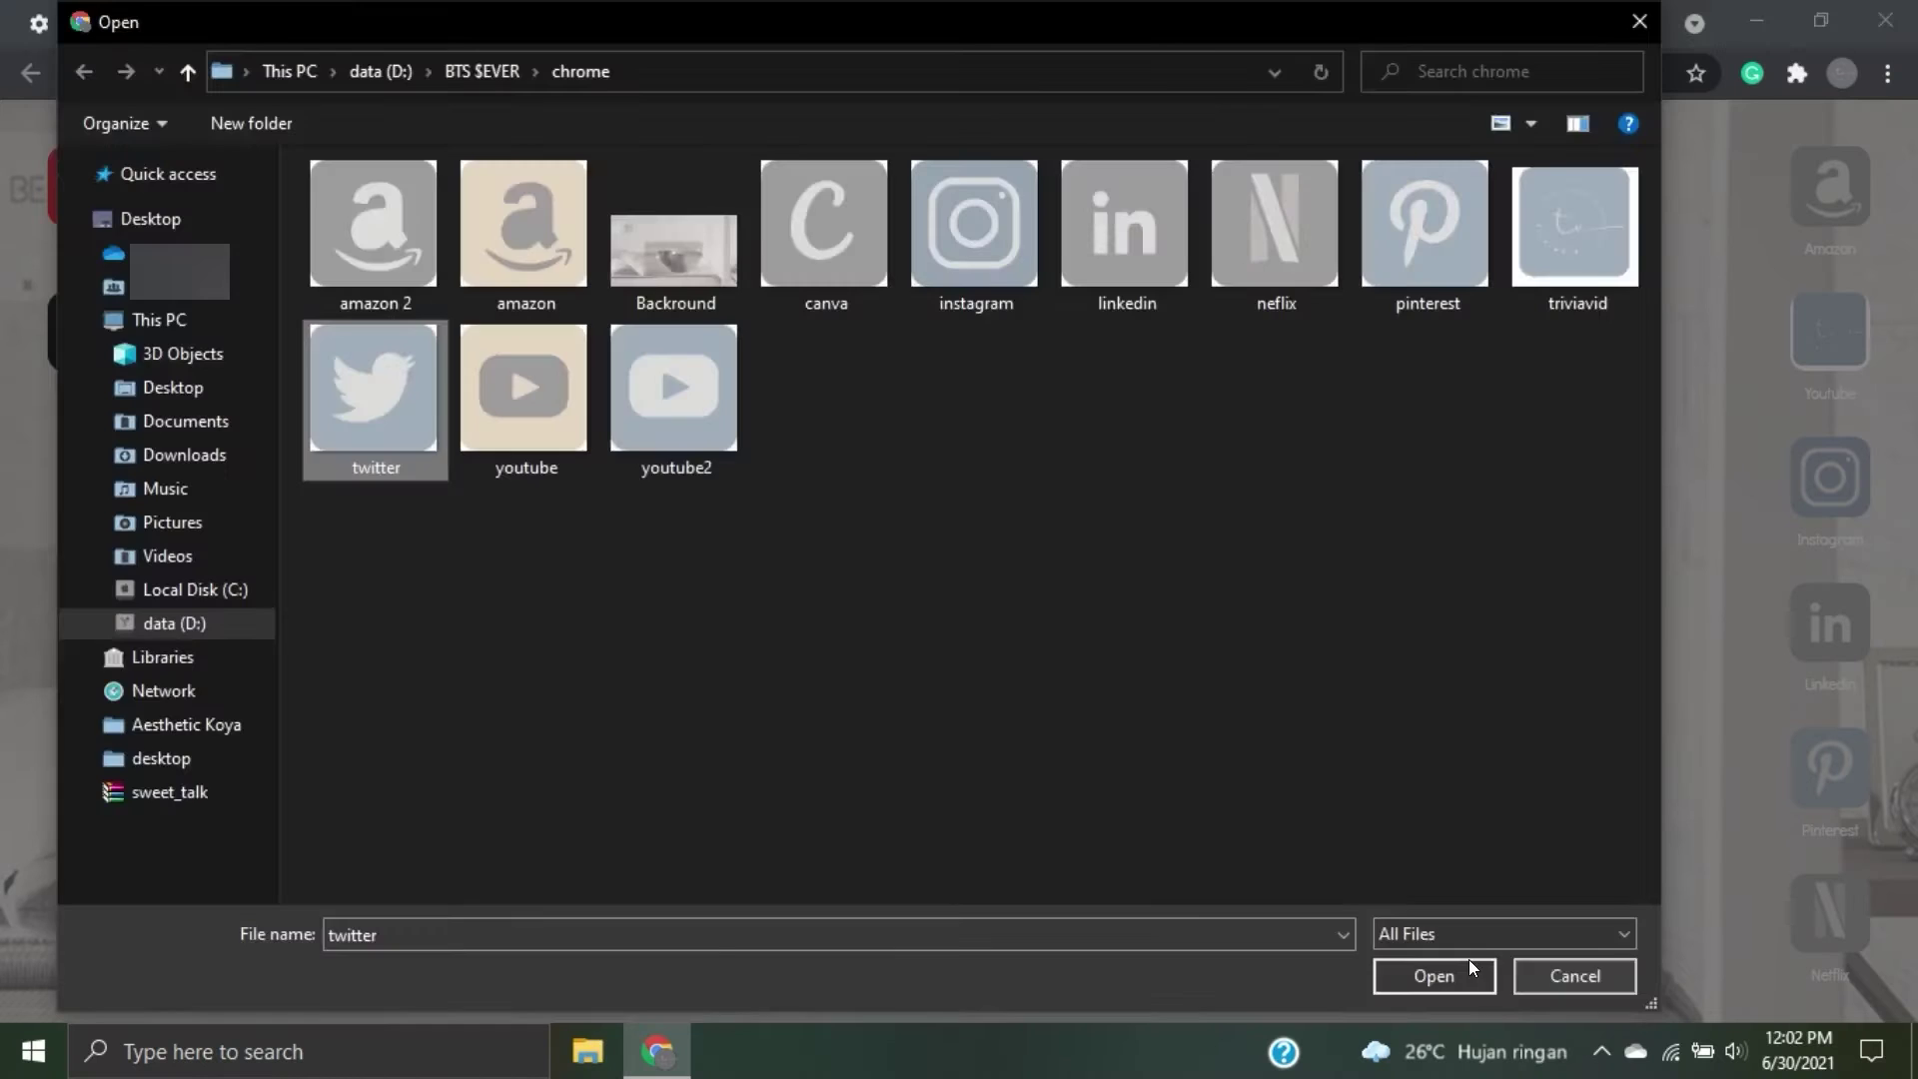
pyautogui.click(1466, 959)
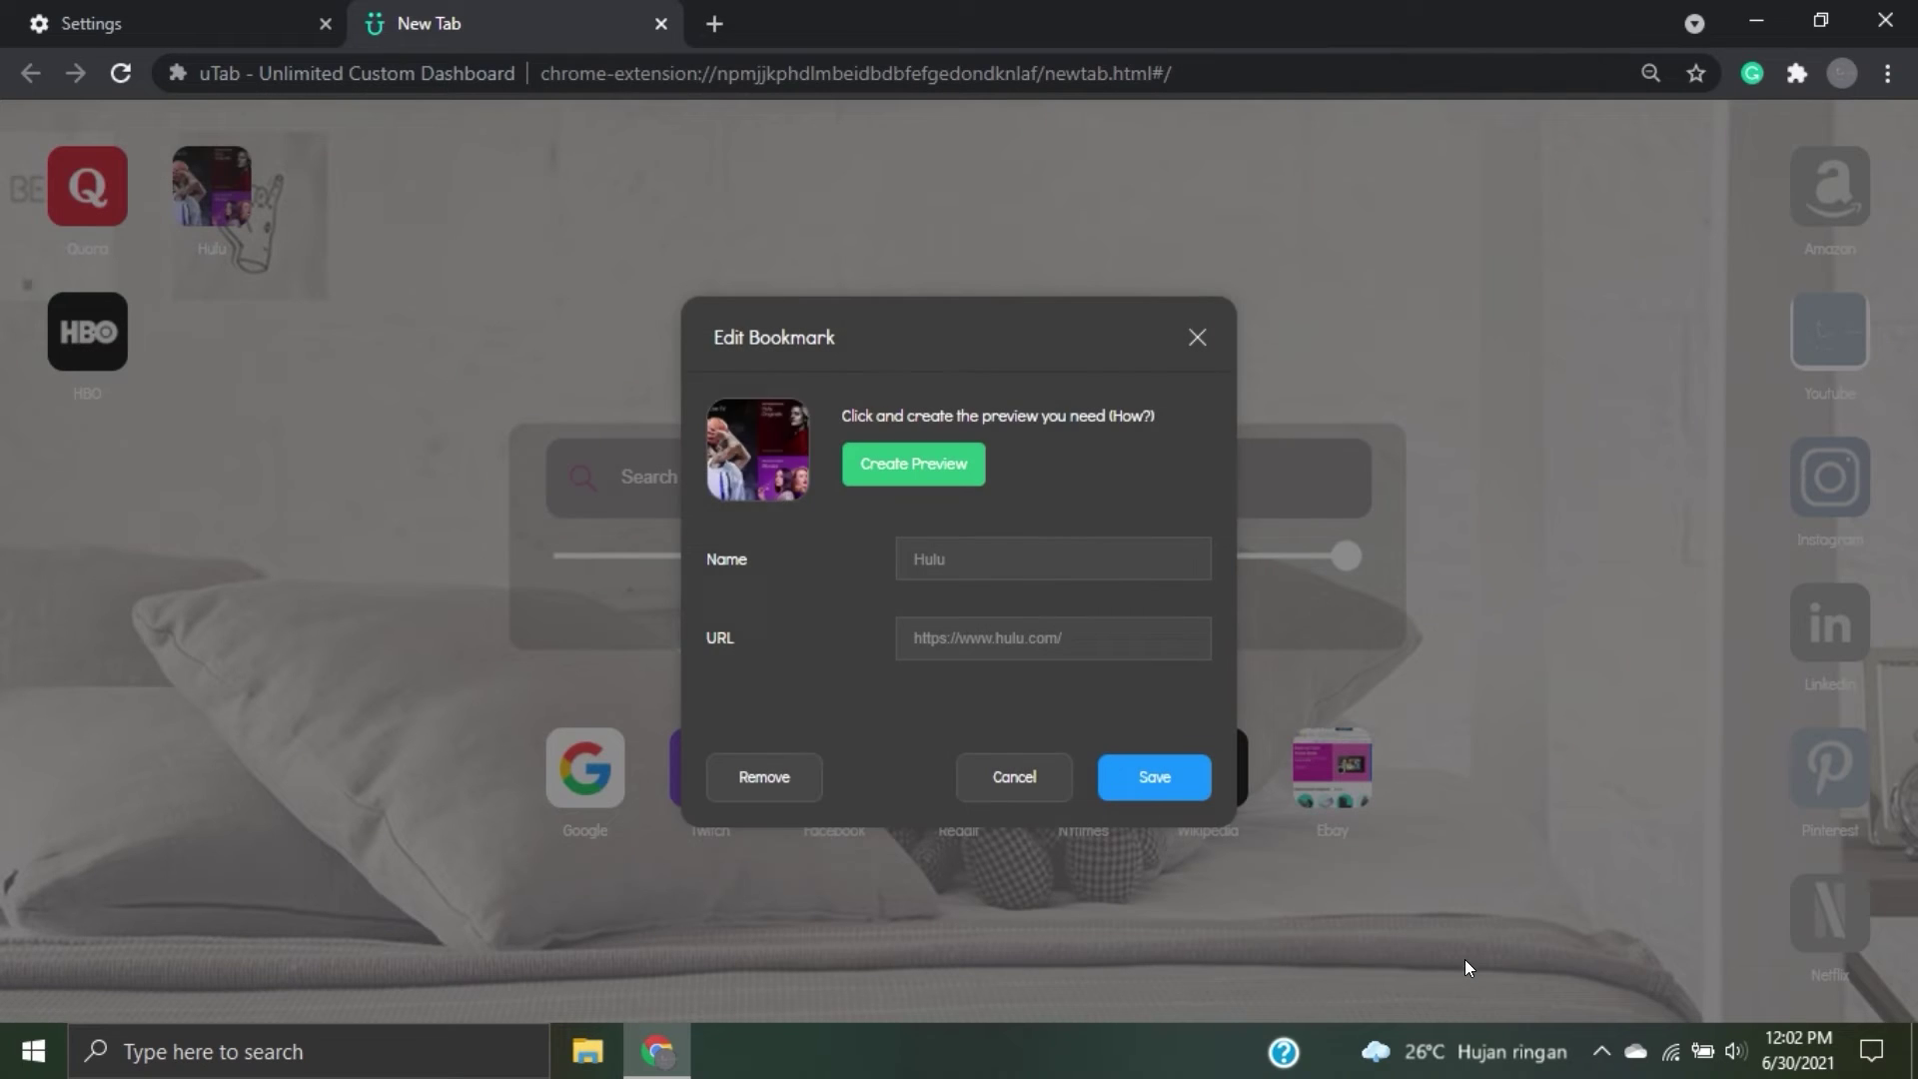
# Open a new uTab tab and search for 'twitter'.
pyautogui.click(713, 26)
pyautogui.click(1198, 258)
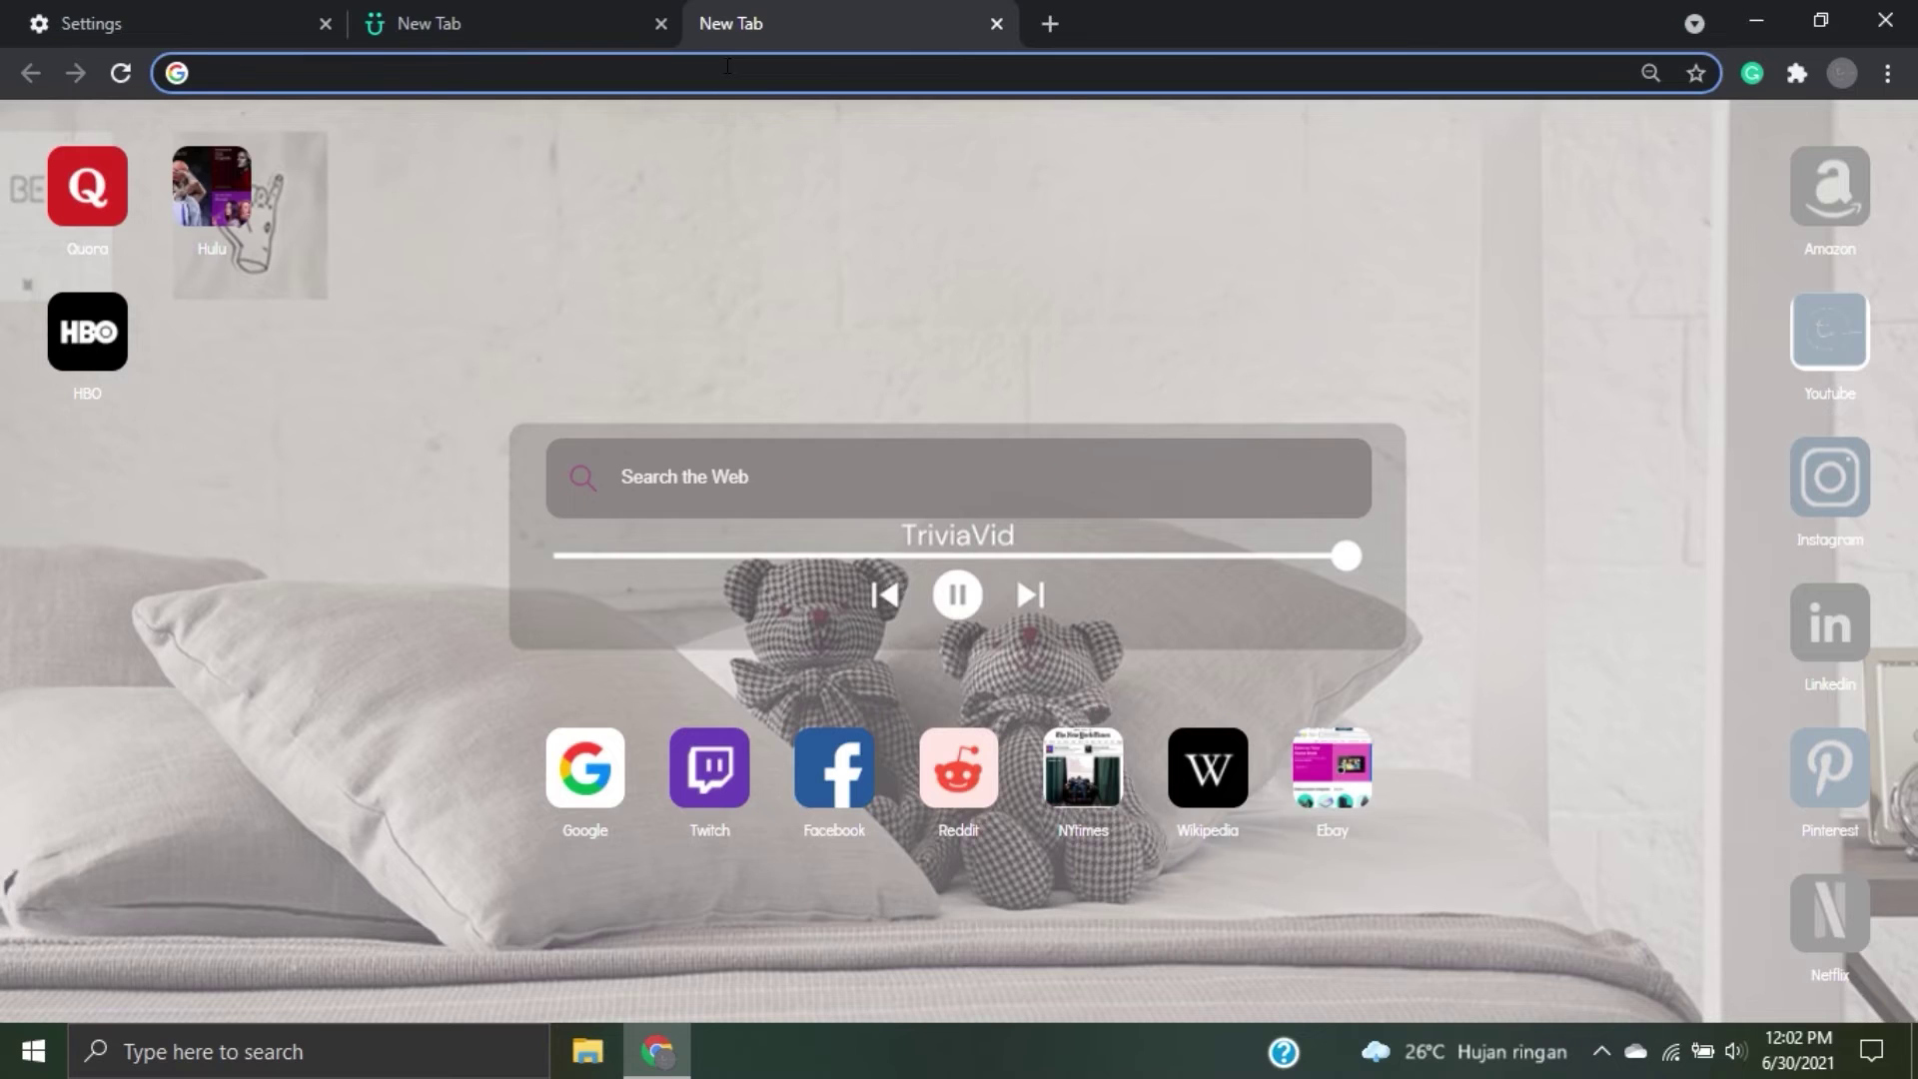
pyautogui.write('twitter')
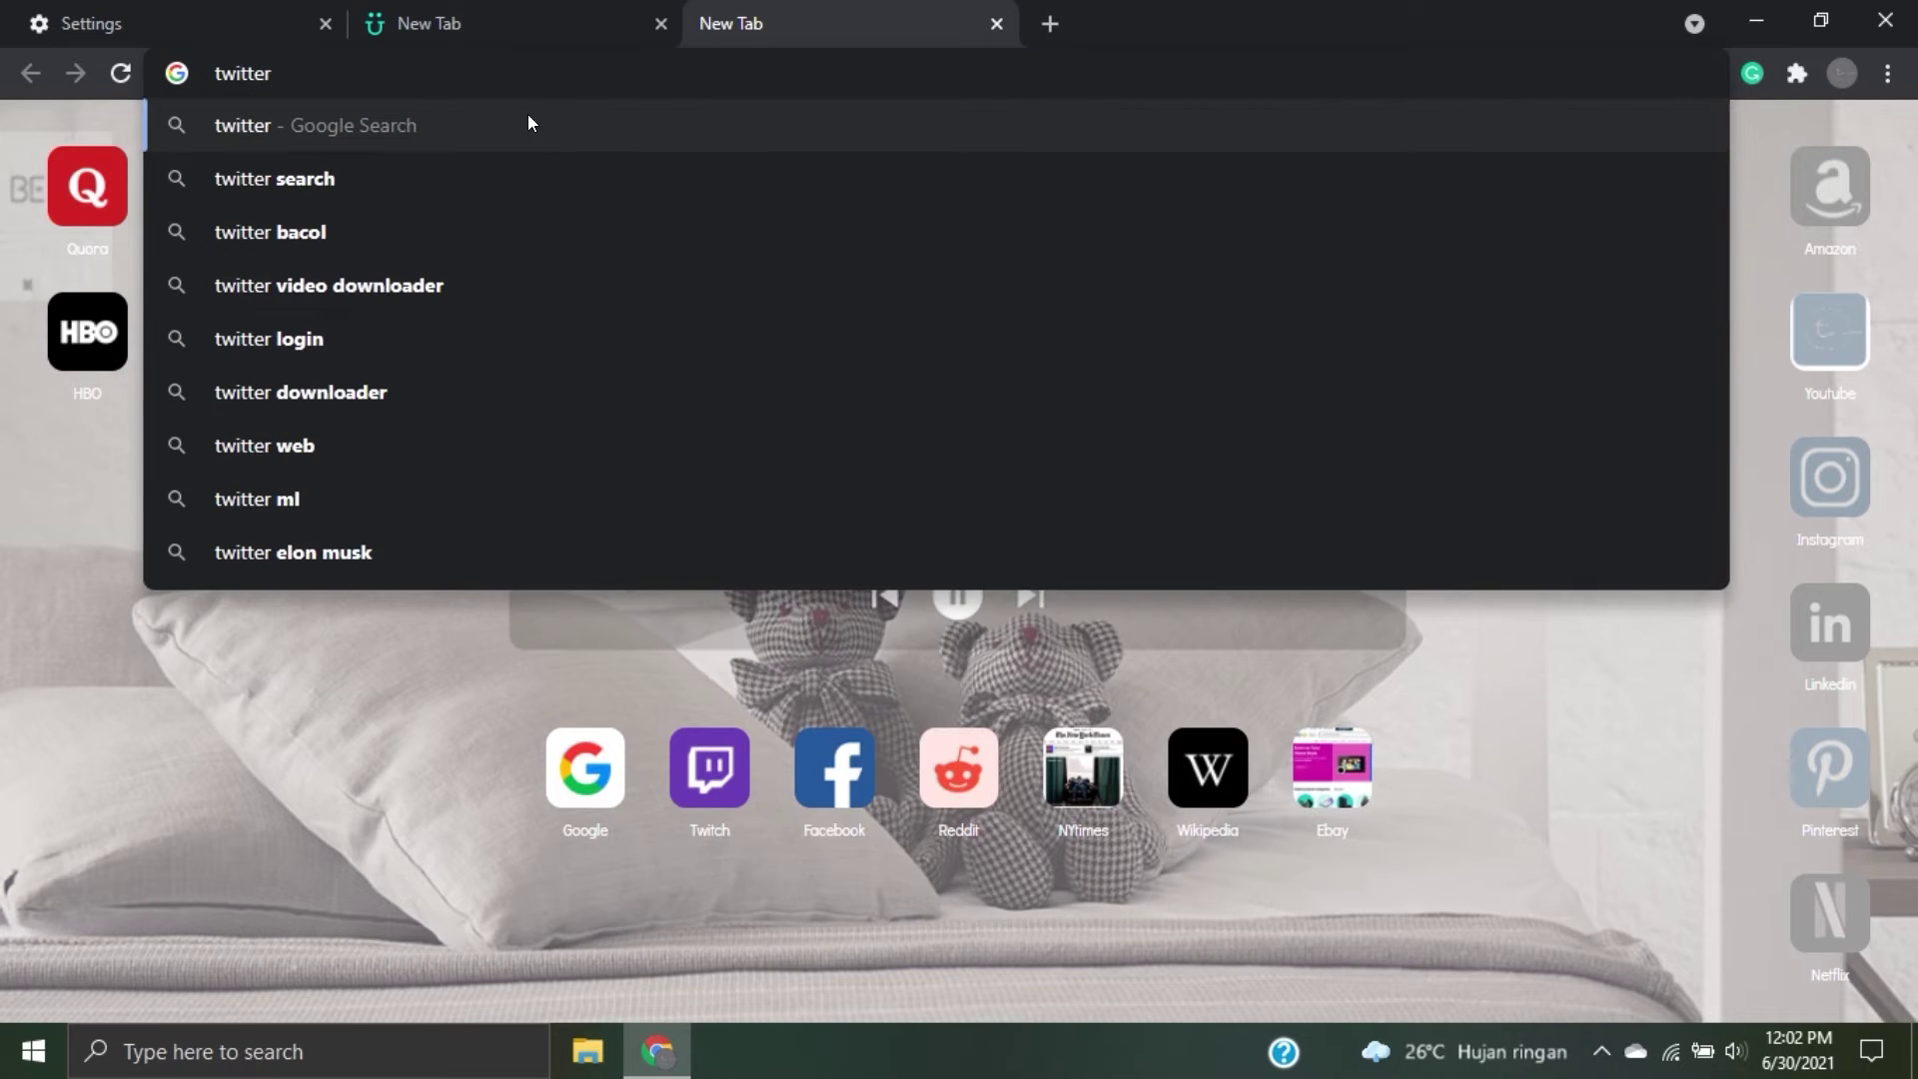
# Copy the Twitter home page URL and turn the Hulu bookmark into Twitter with it.
pyautogui.click(528, 122)
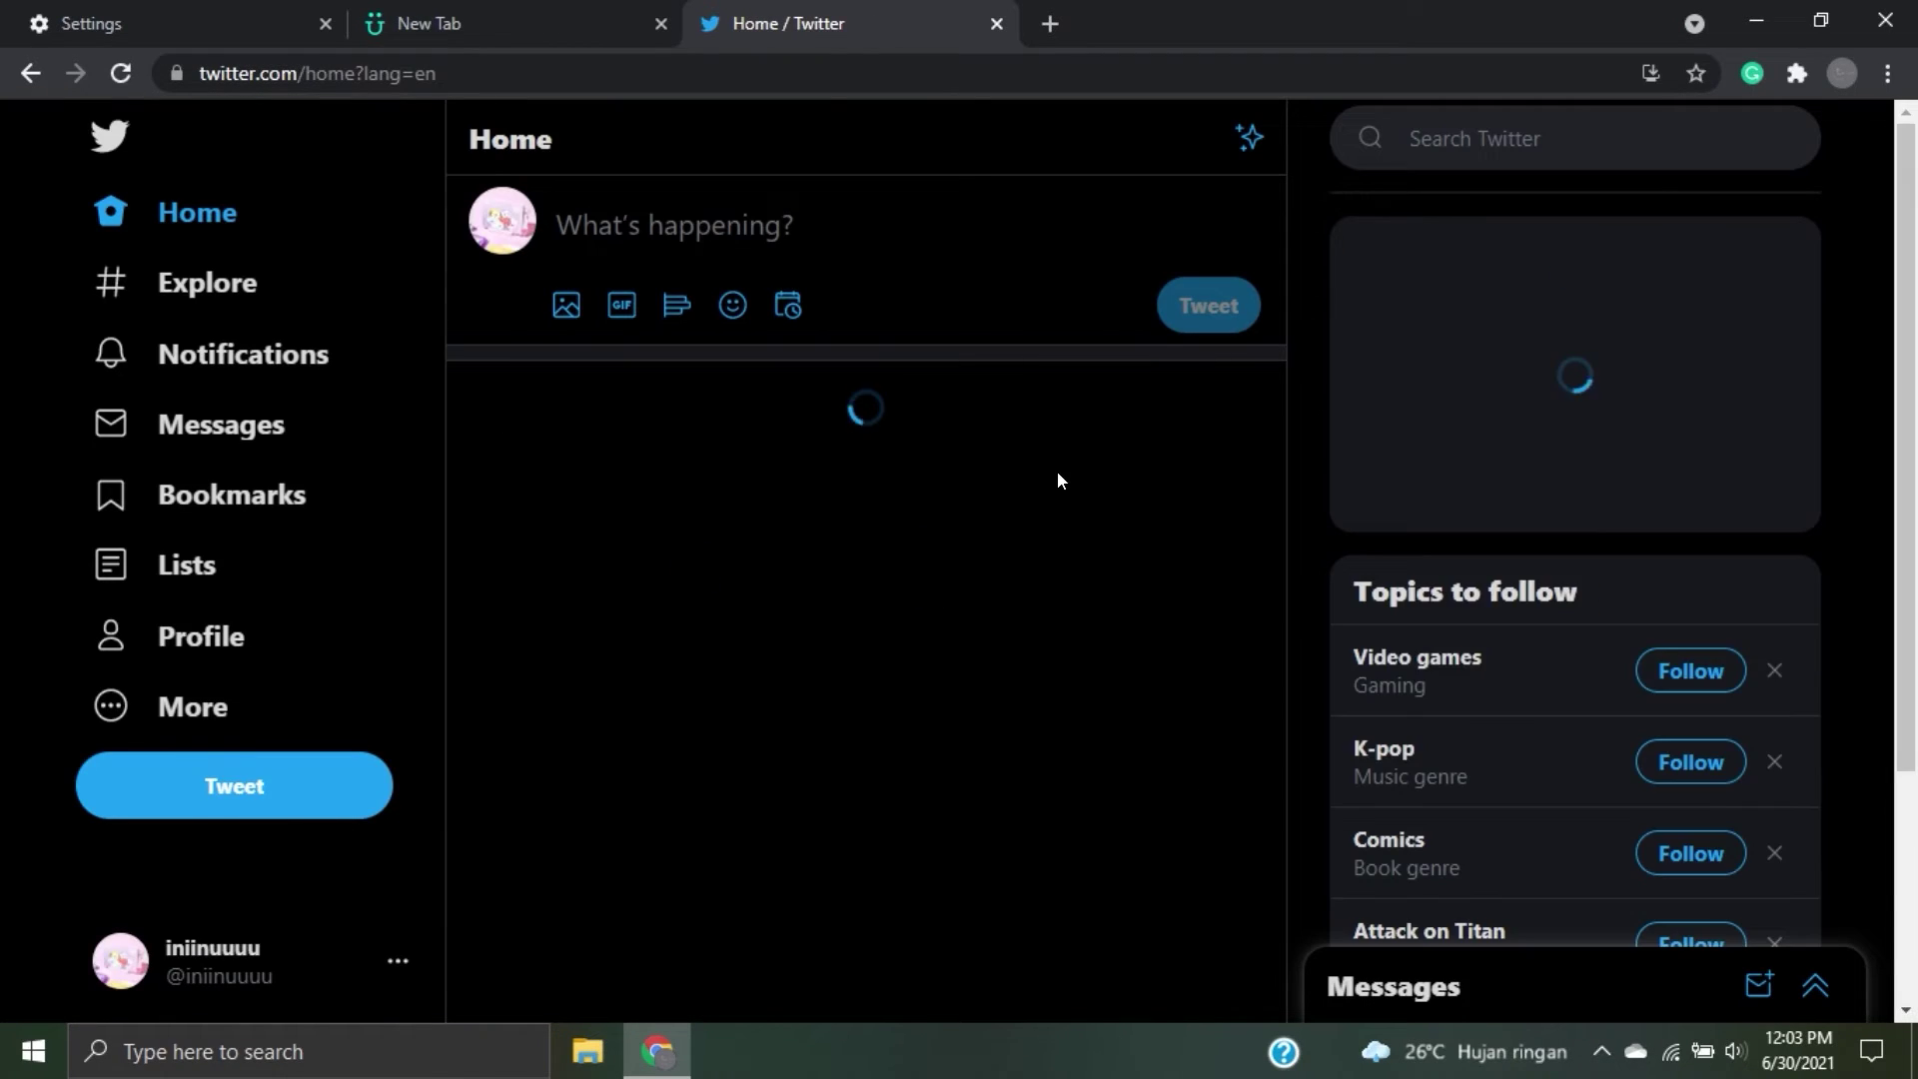
pyautogui.click(559, 73)
pyautogui.hotkey('ctrl', 'c')
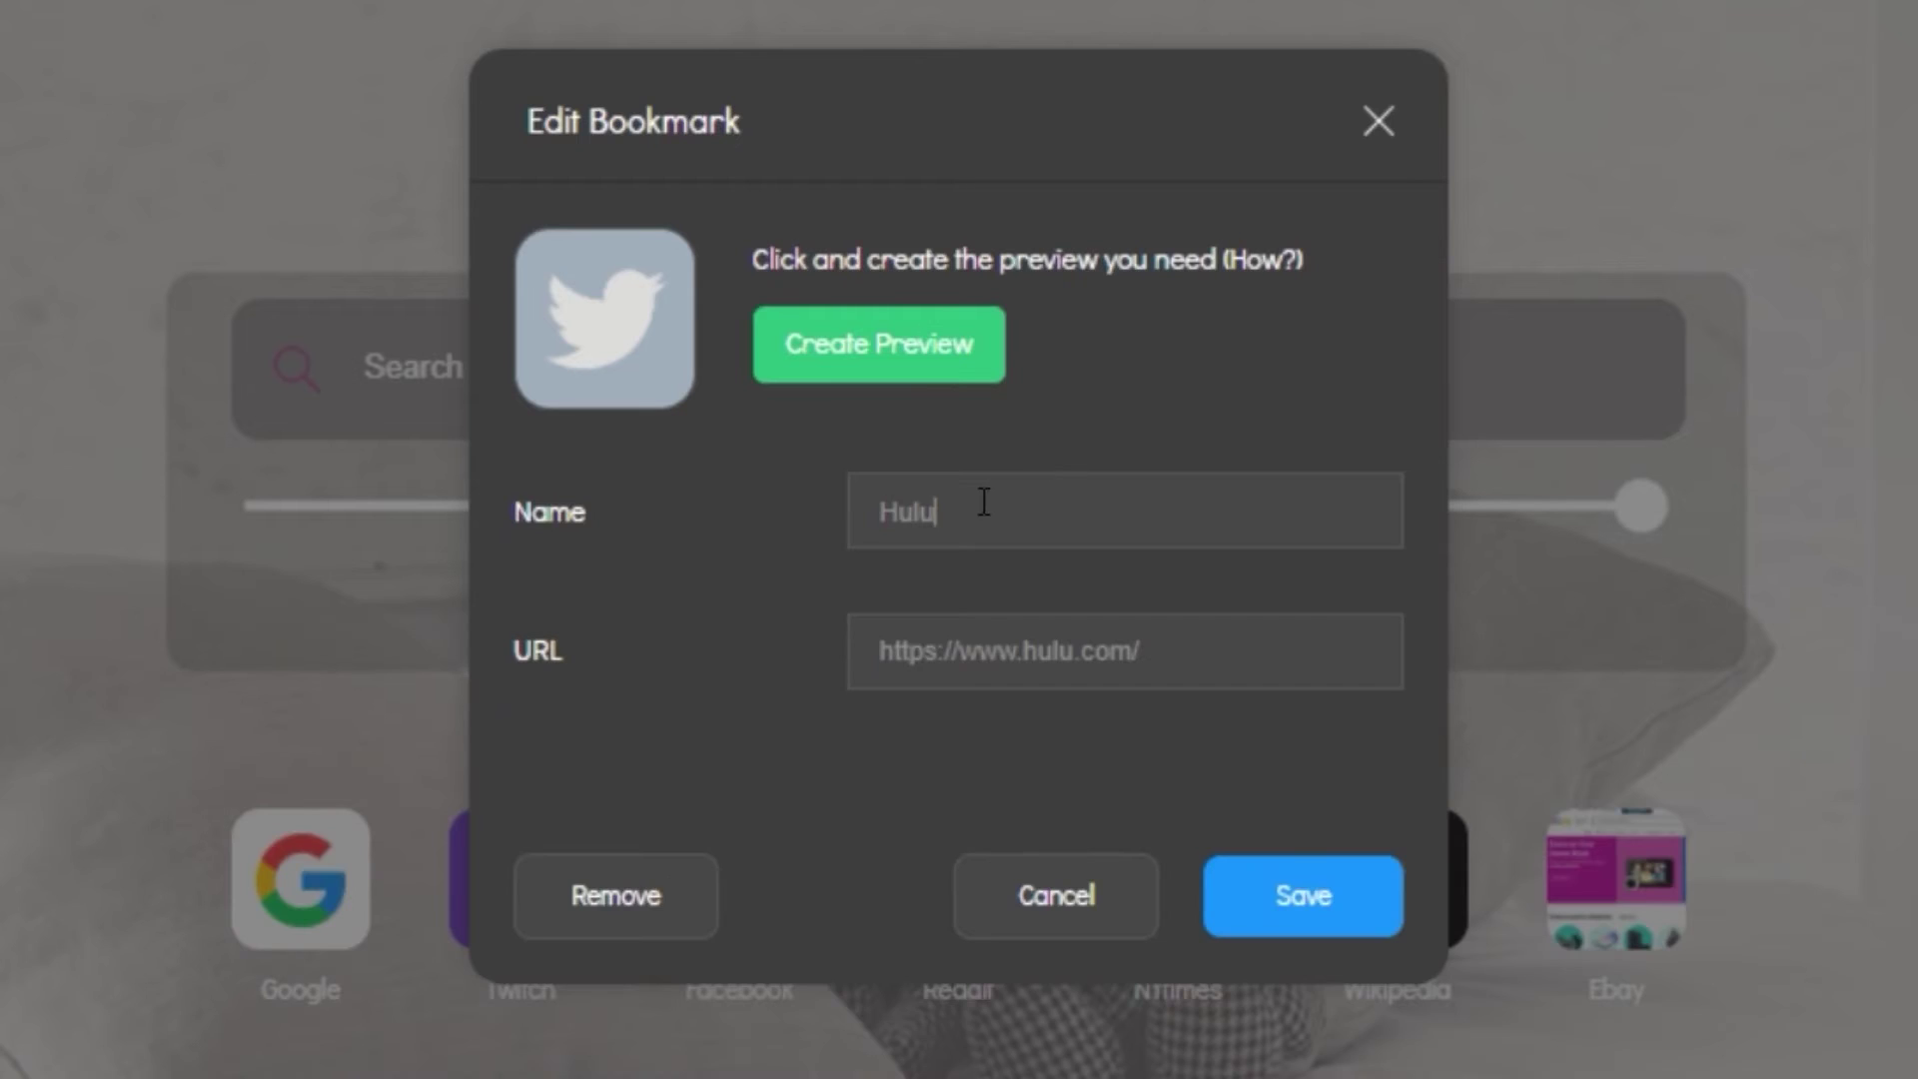
pyautogui.moveTo(984, 502); pyautogui.dragTo(771, 500)
pyautogui.write('Twitter')
pyautogui.click(1242, 655)
pyautogui.hotkey('ctrl', 'a')
pyautogui.hotkey('ctrl', 'v')
pyautogui.click(1281, 892)
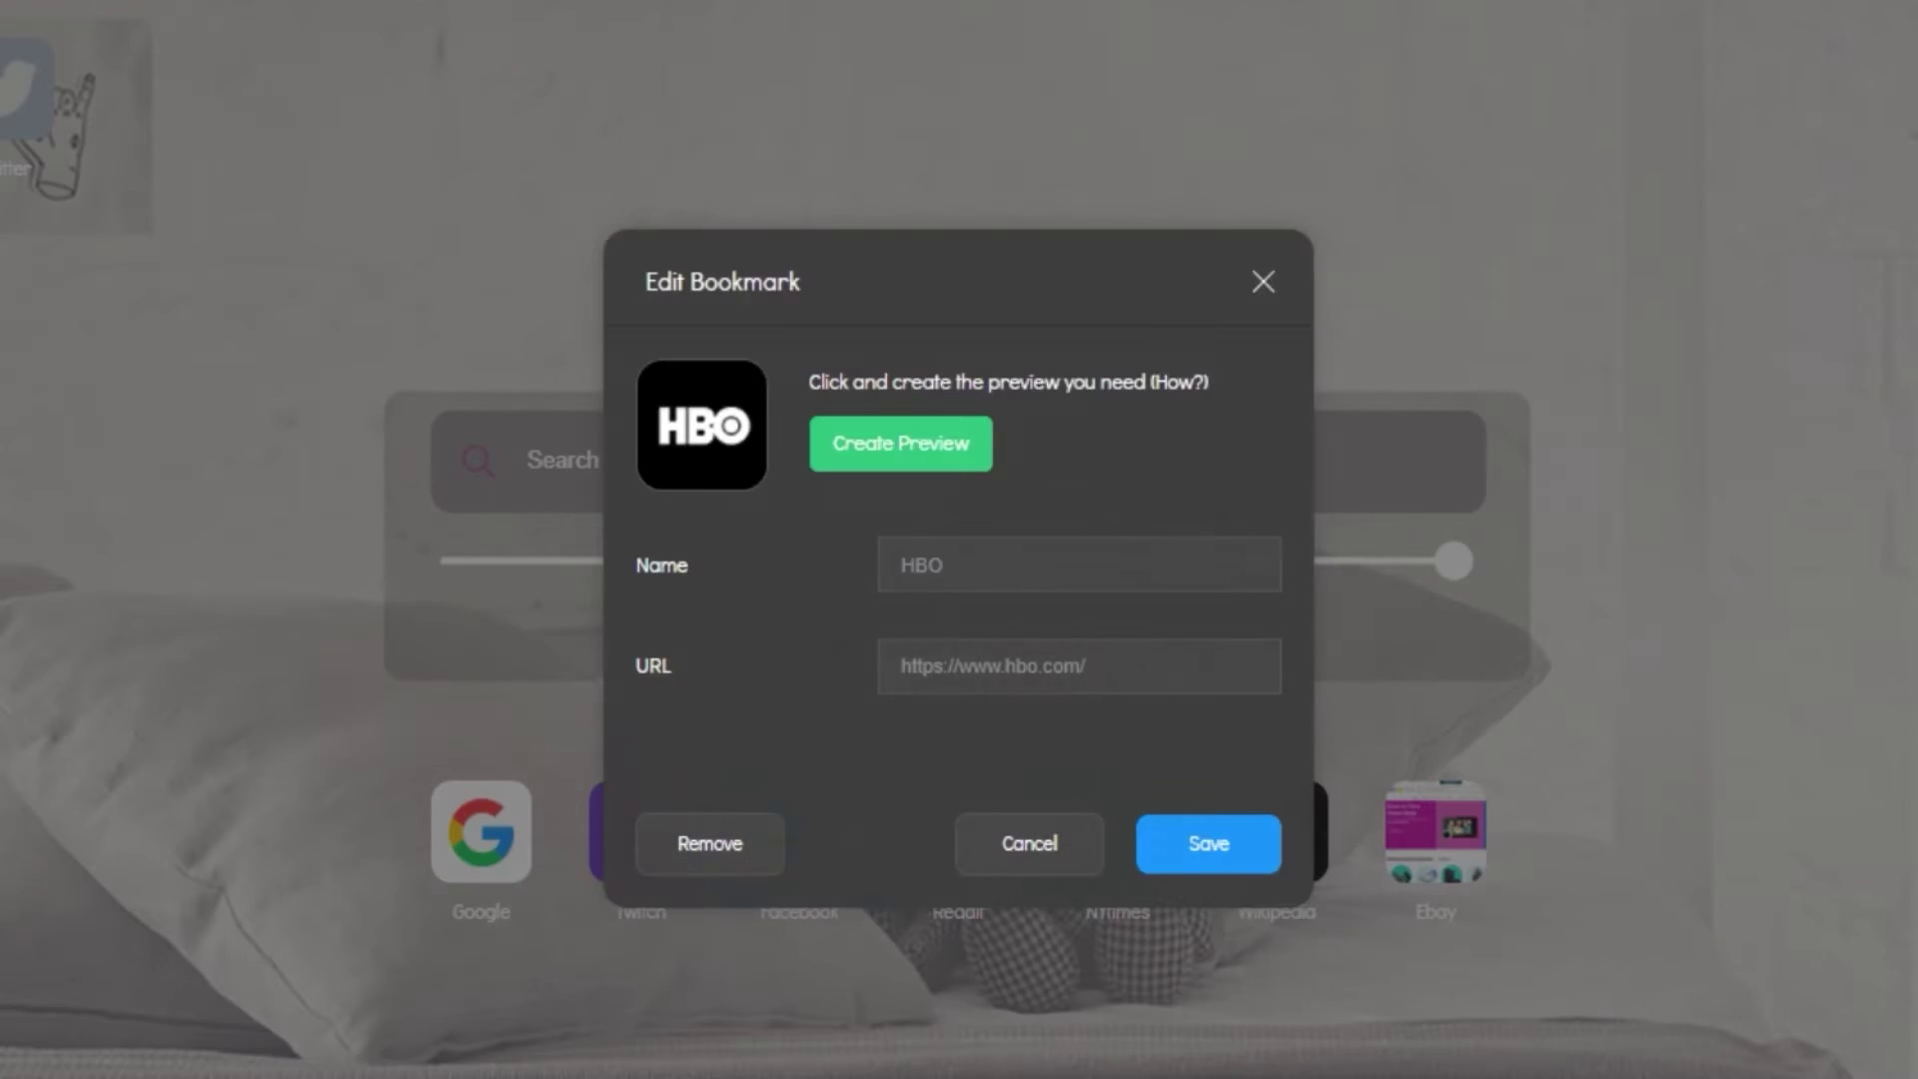
# Give HBO the canva cover, rename it Canva with address canva.com, and save.
pyautogui.click(701, 424)
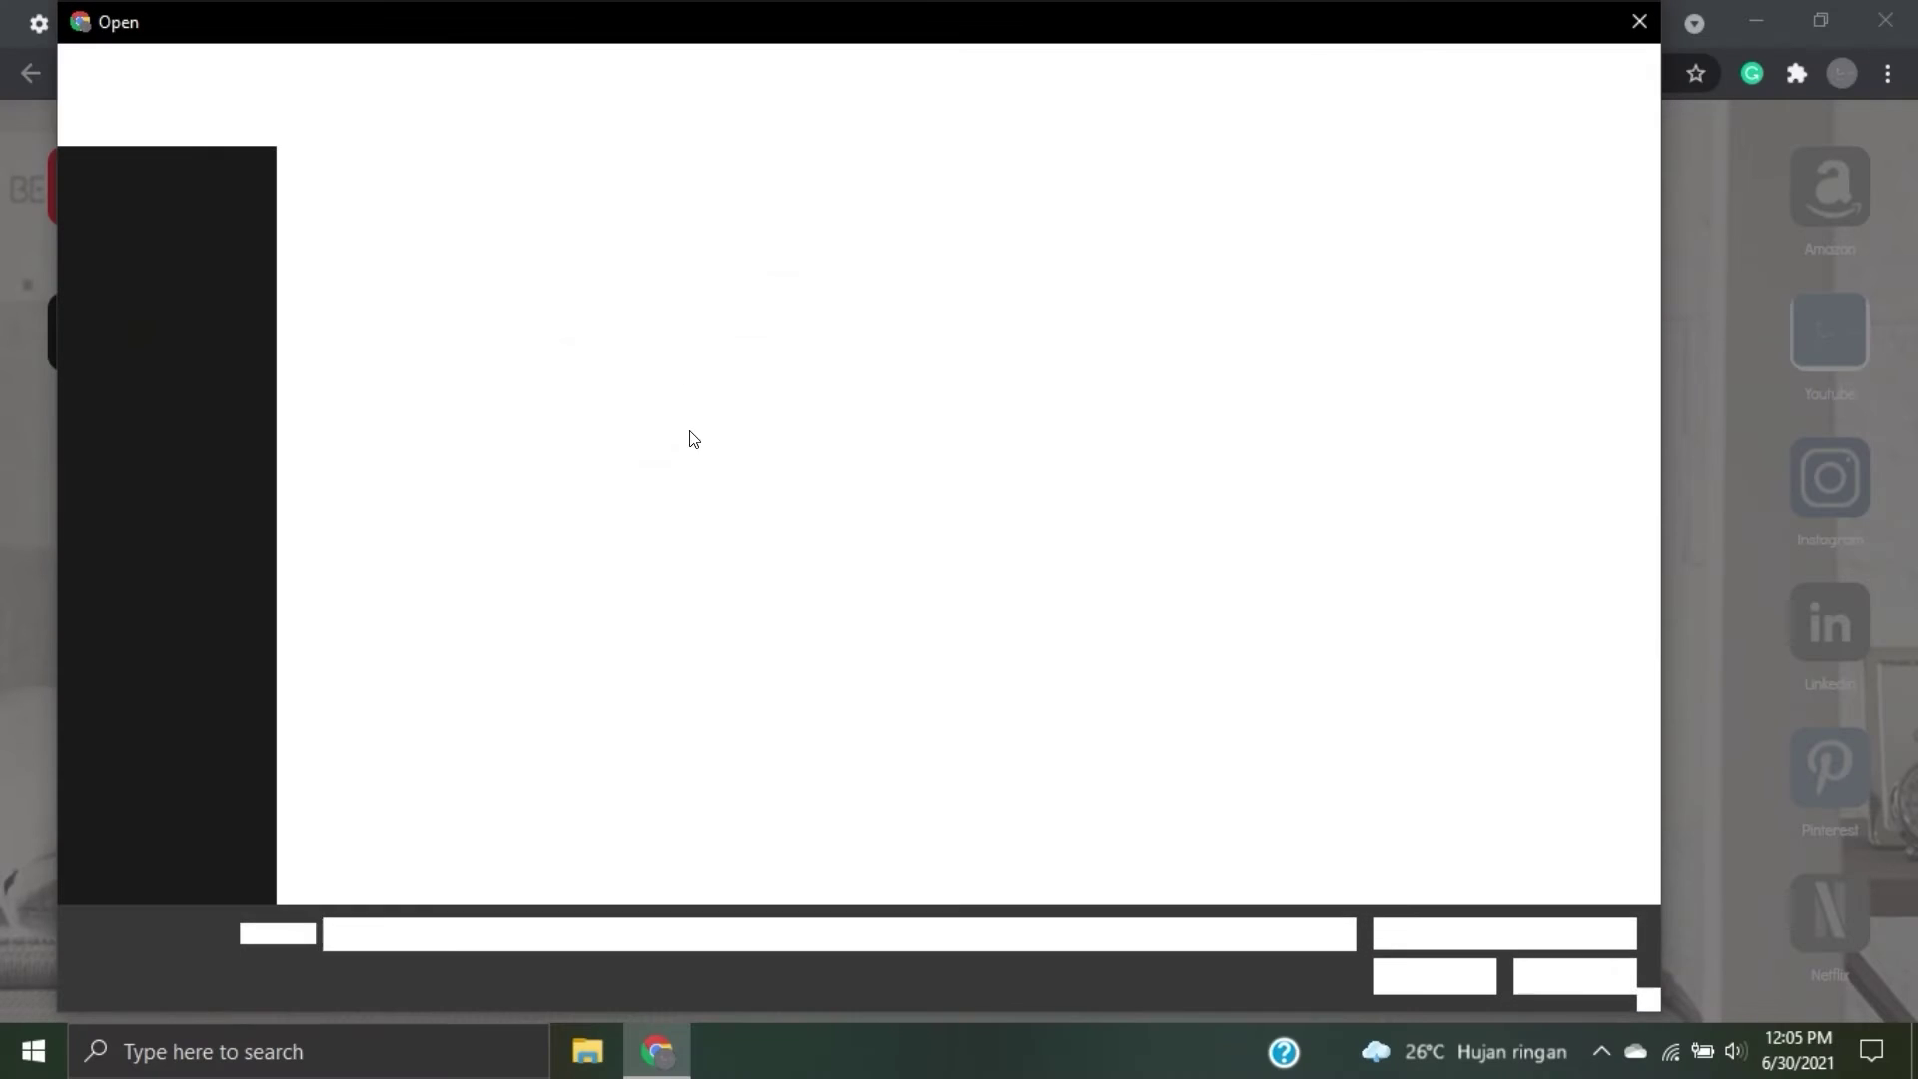
pyautogui.click(784, 136)
pyautogui.click(1544, 1077)
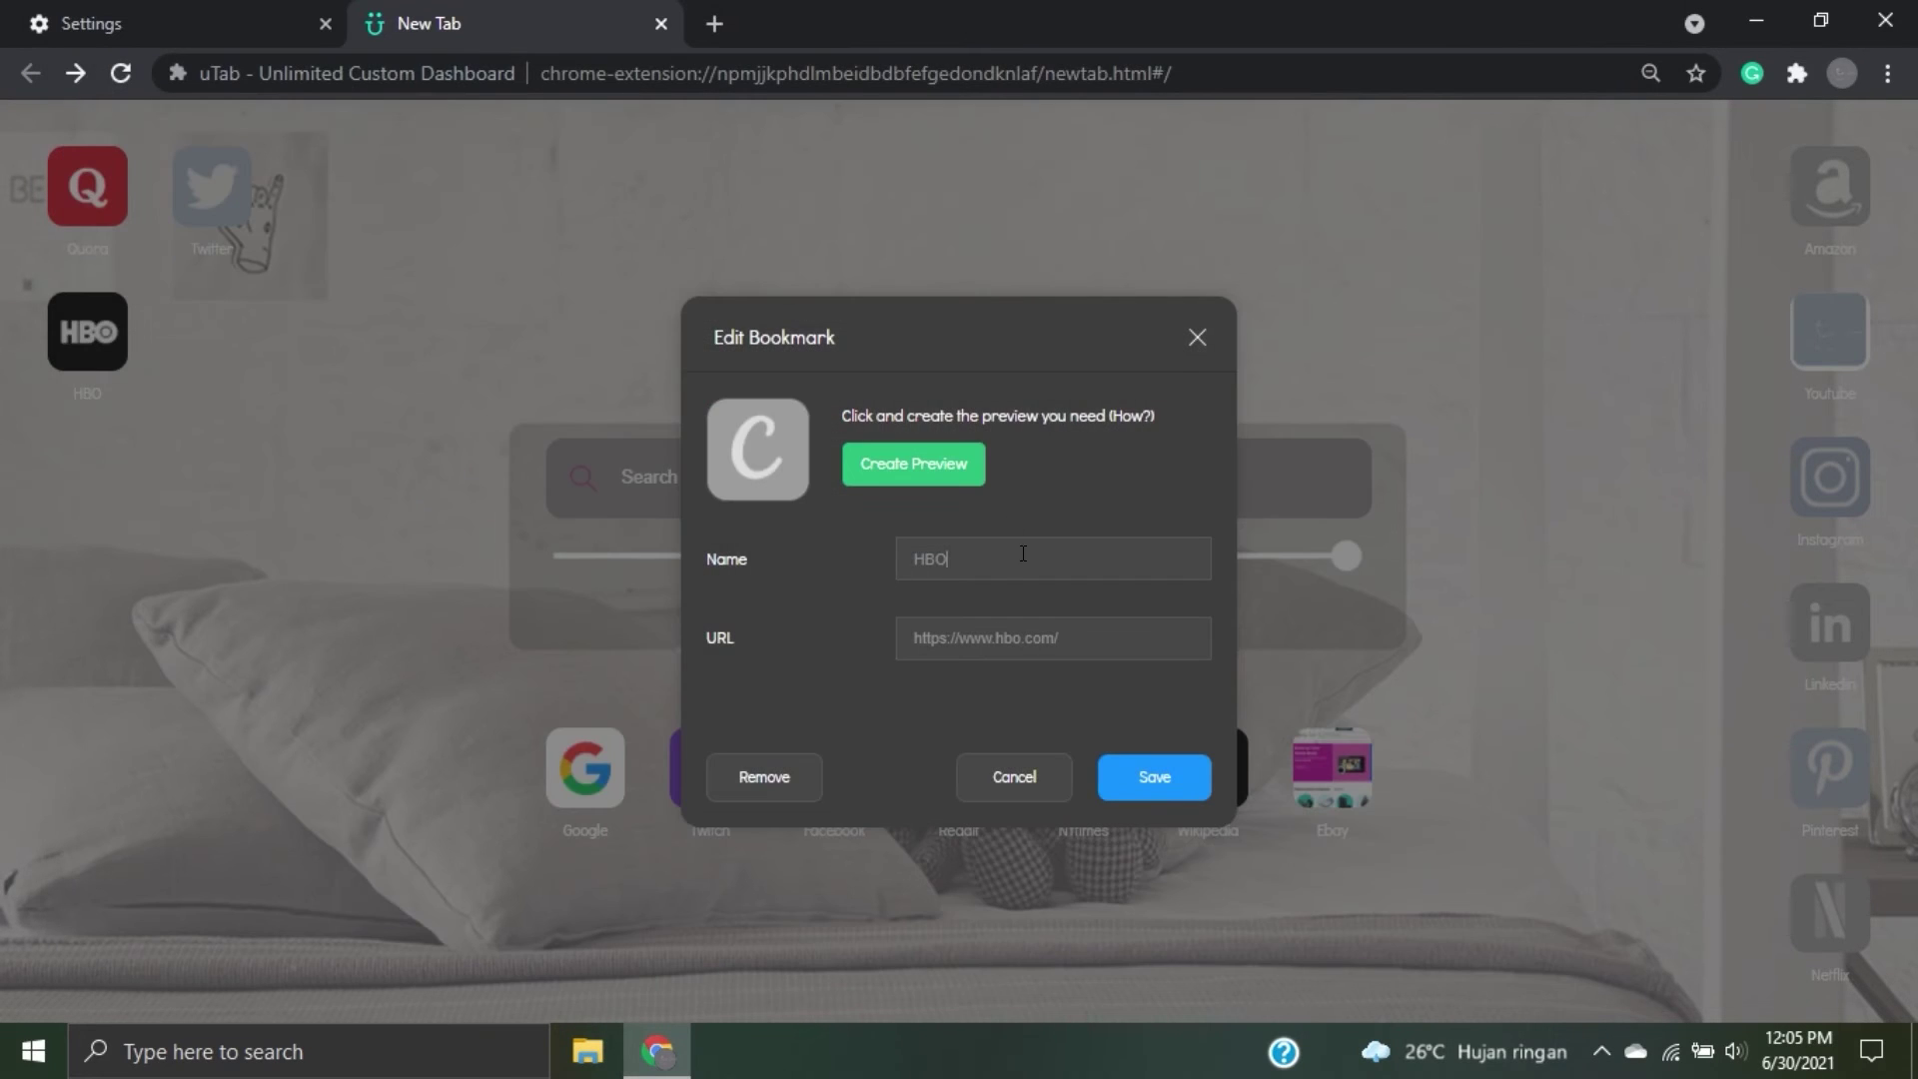
pyautogui.doubleClick(913, 535)
pyautogui.write('Cava')
pyautogui.press('BackSpace')
pyautogui.press('BackSpace')
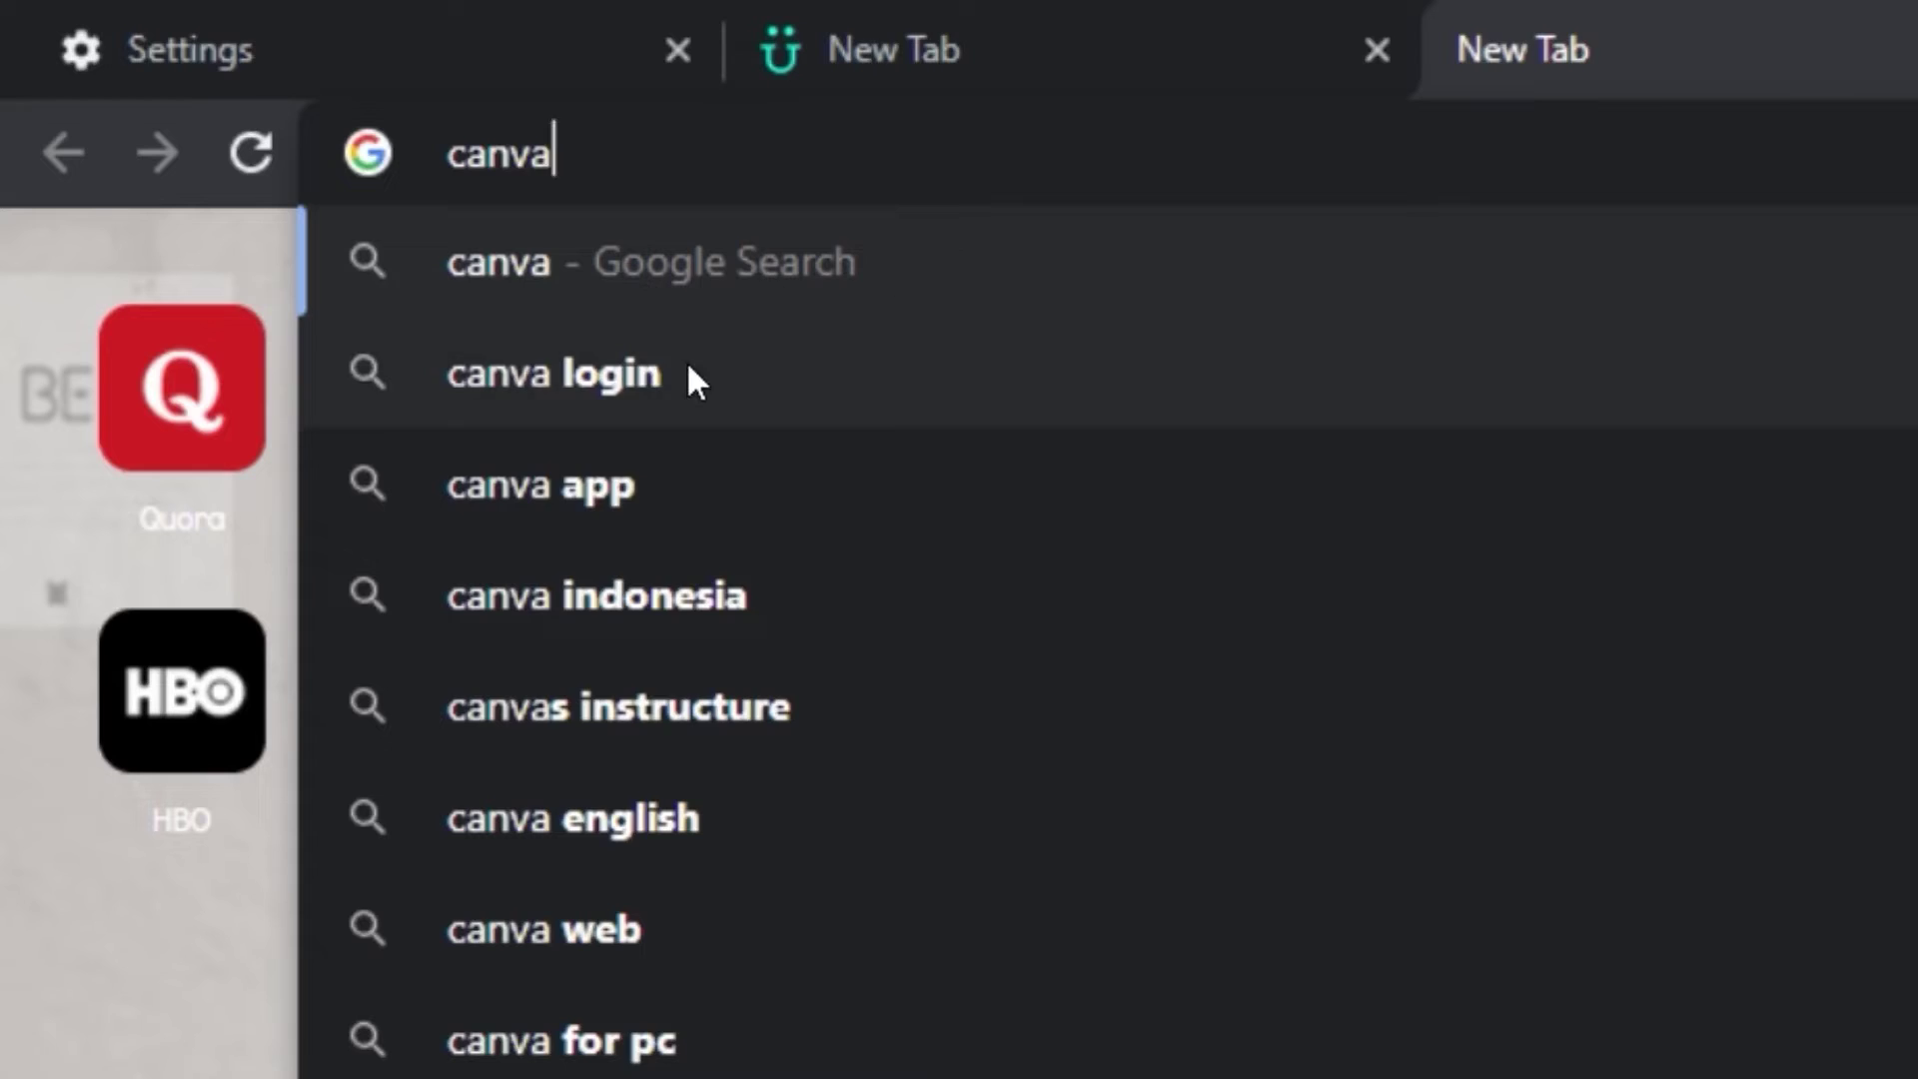
pyautogui.write('.com')
pyautogui.press('Return')
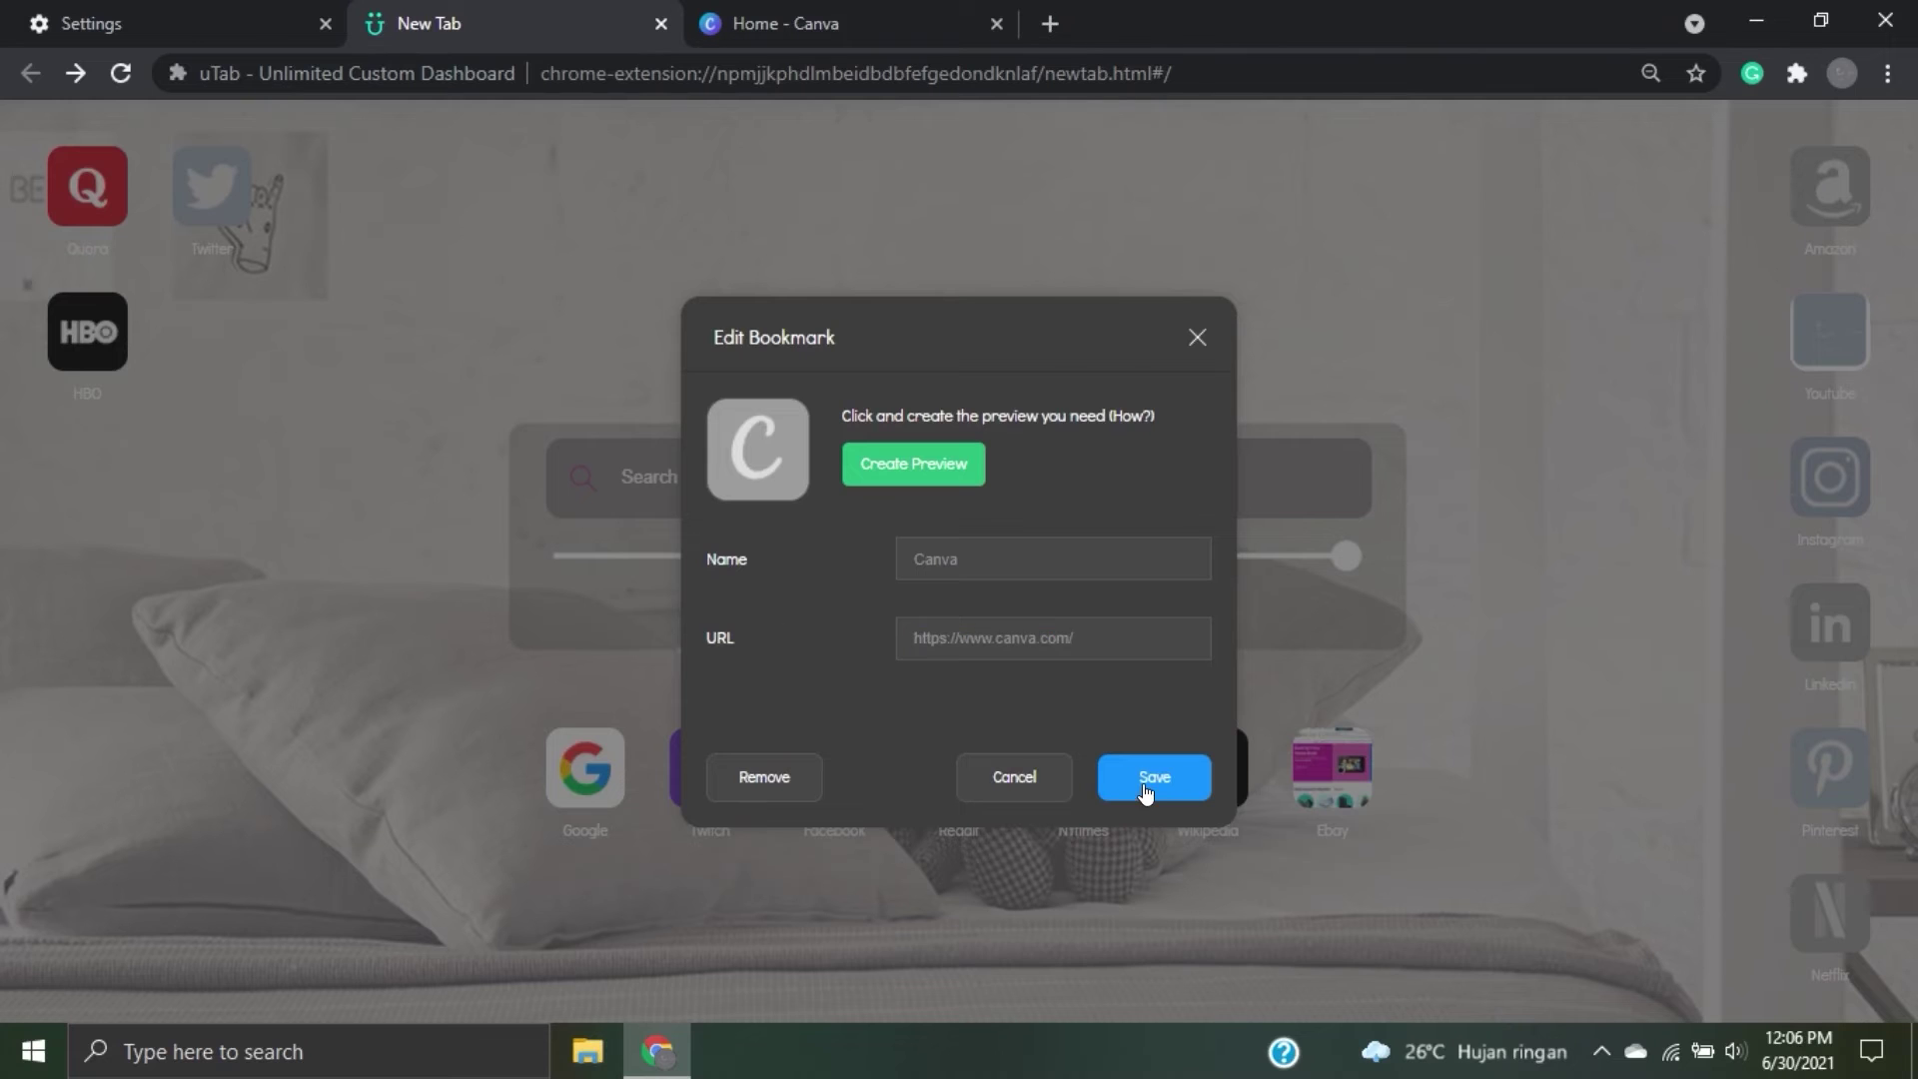
pyautogui.click(1146, 789)
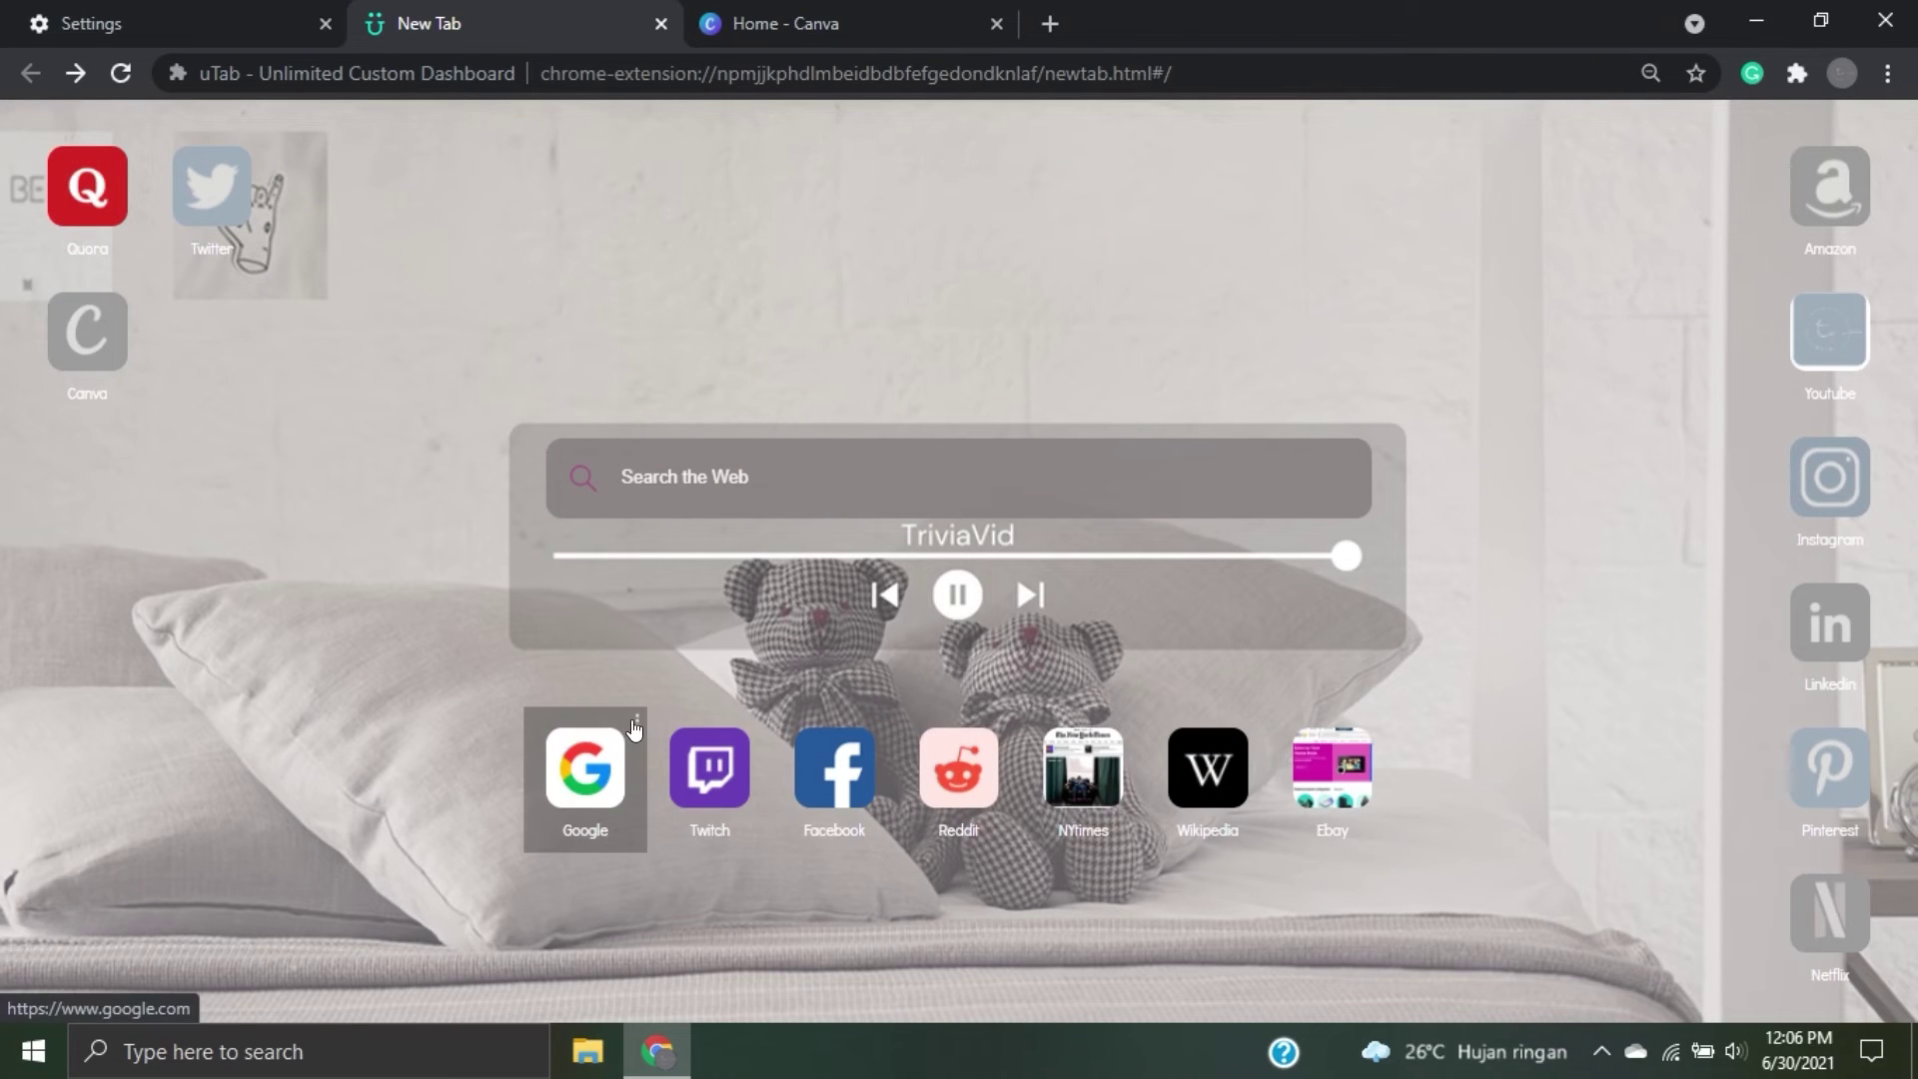
# Give the Quora bookmark the jk (9) photo as its cover.
pyautogui.click(130, 145)
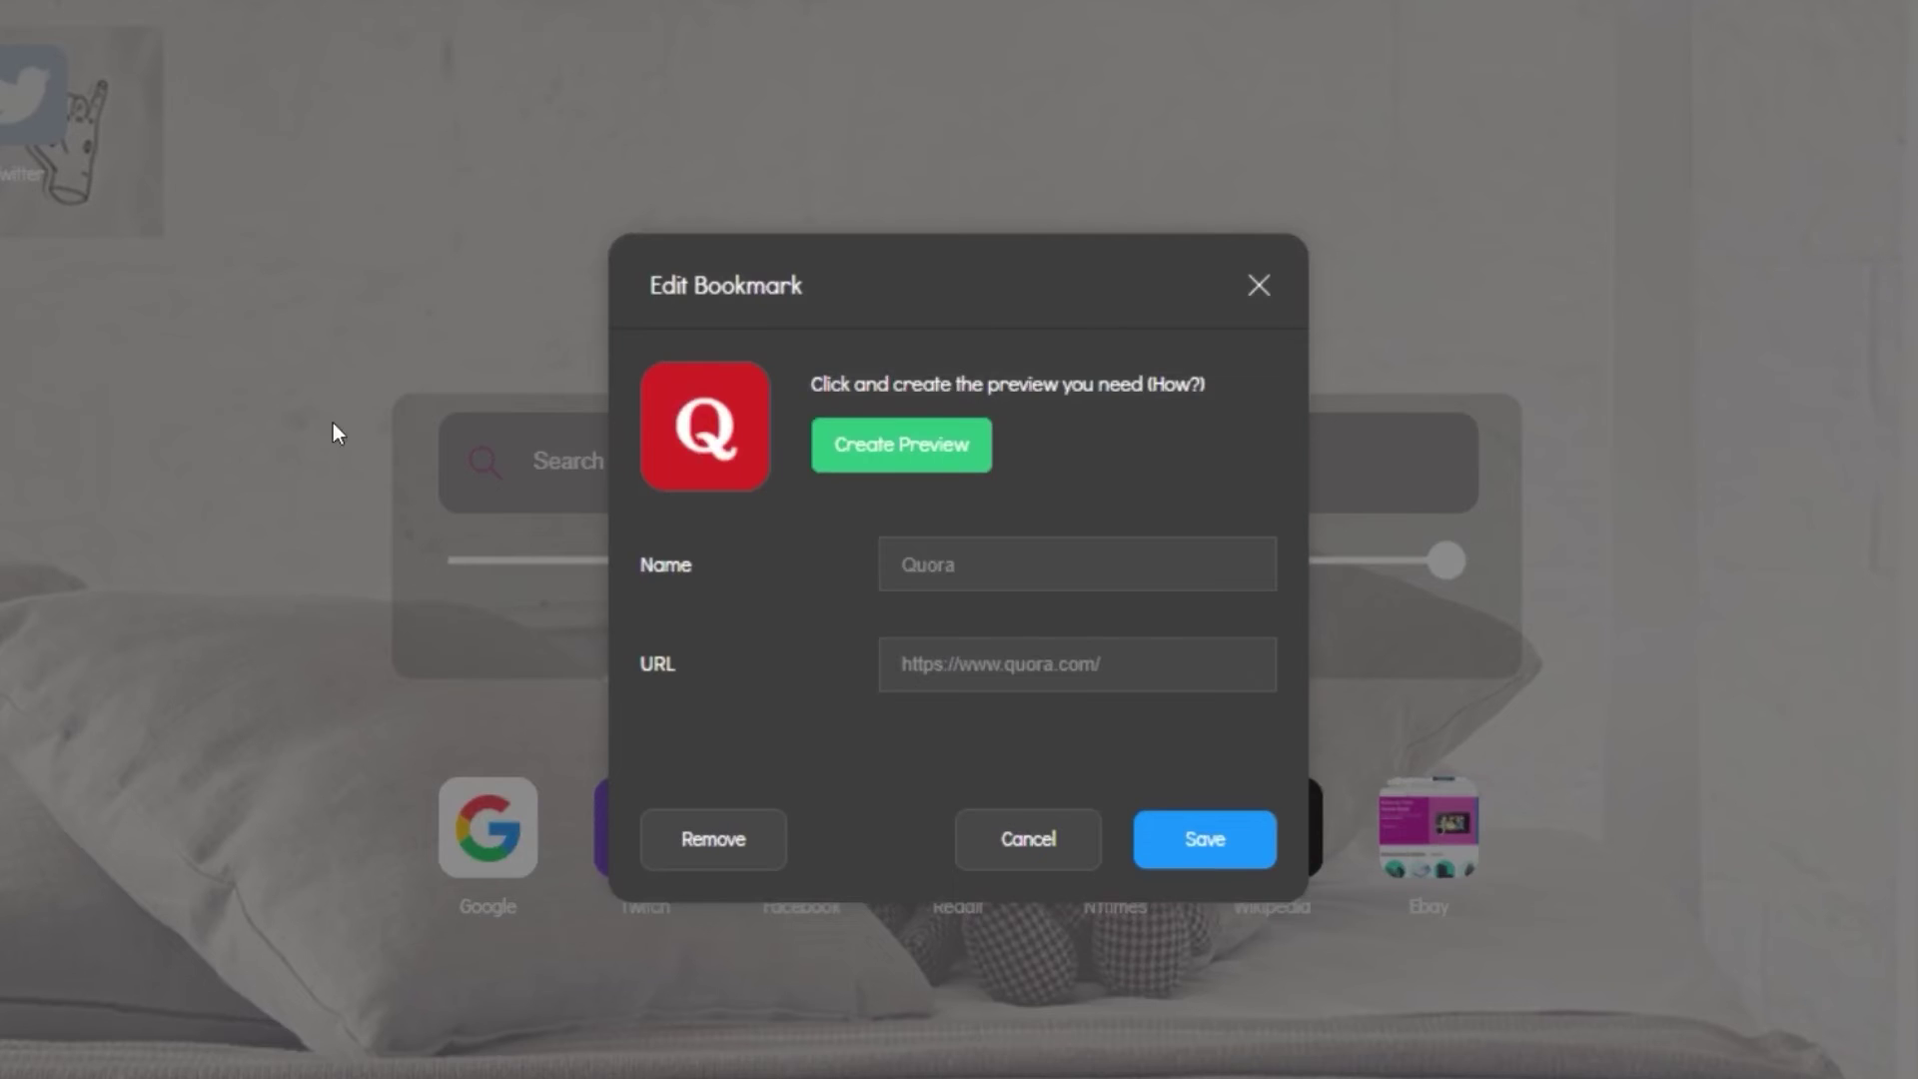
pyautogui.click(767, 447)
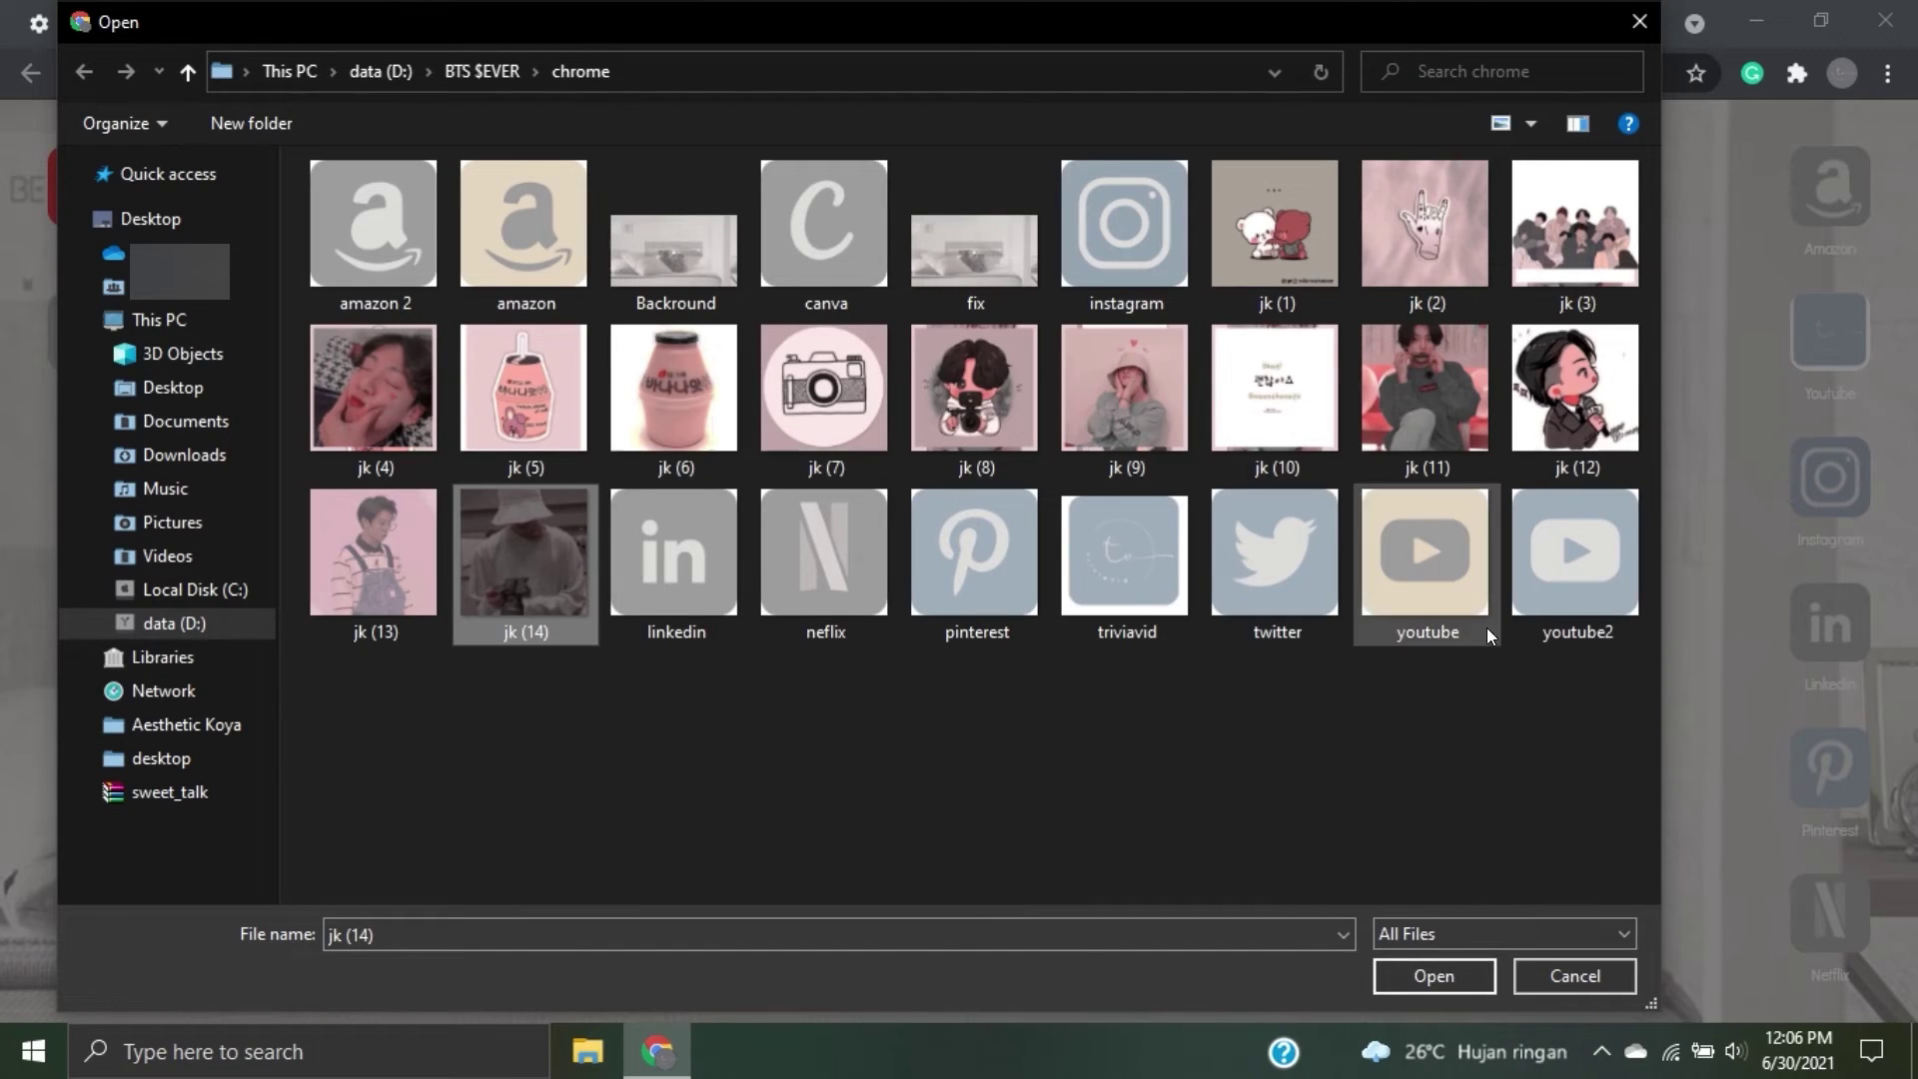
pyautogui.click(1126, 390)
pyautogui.click(1433, 976)
pyautogui.click(1214, 844)
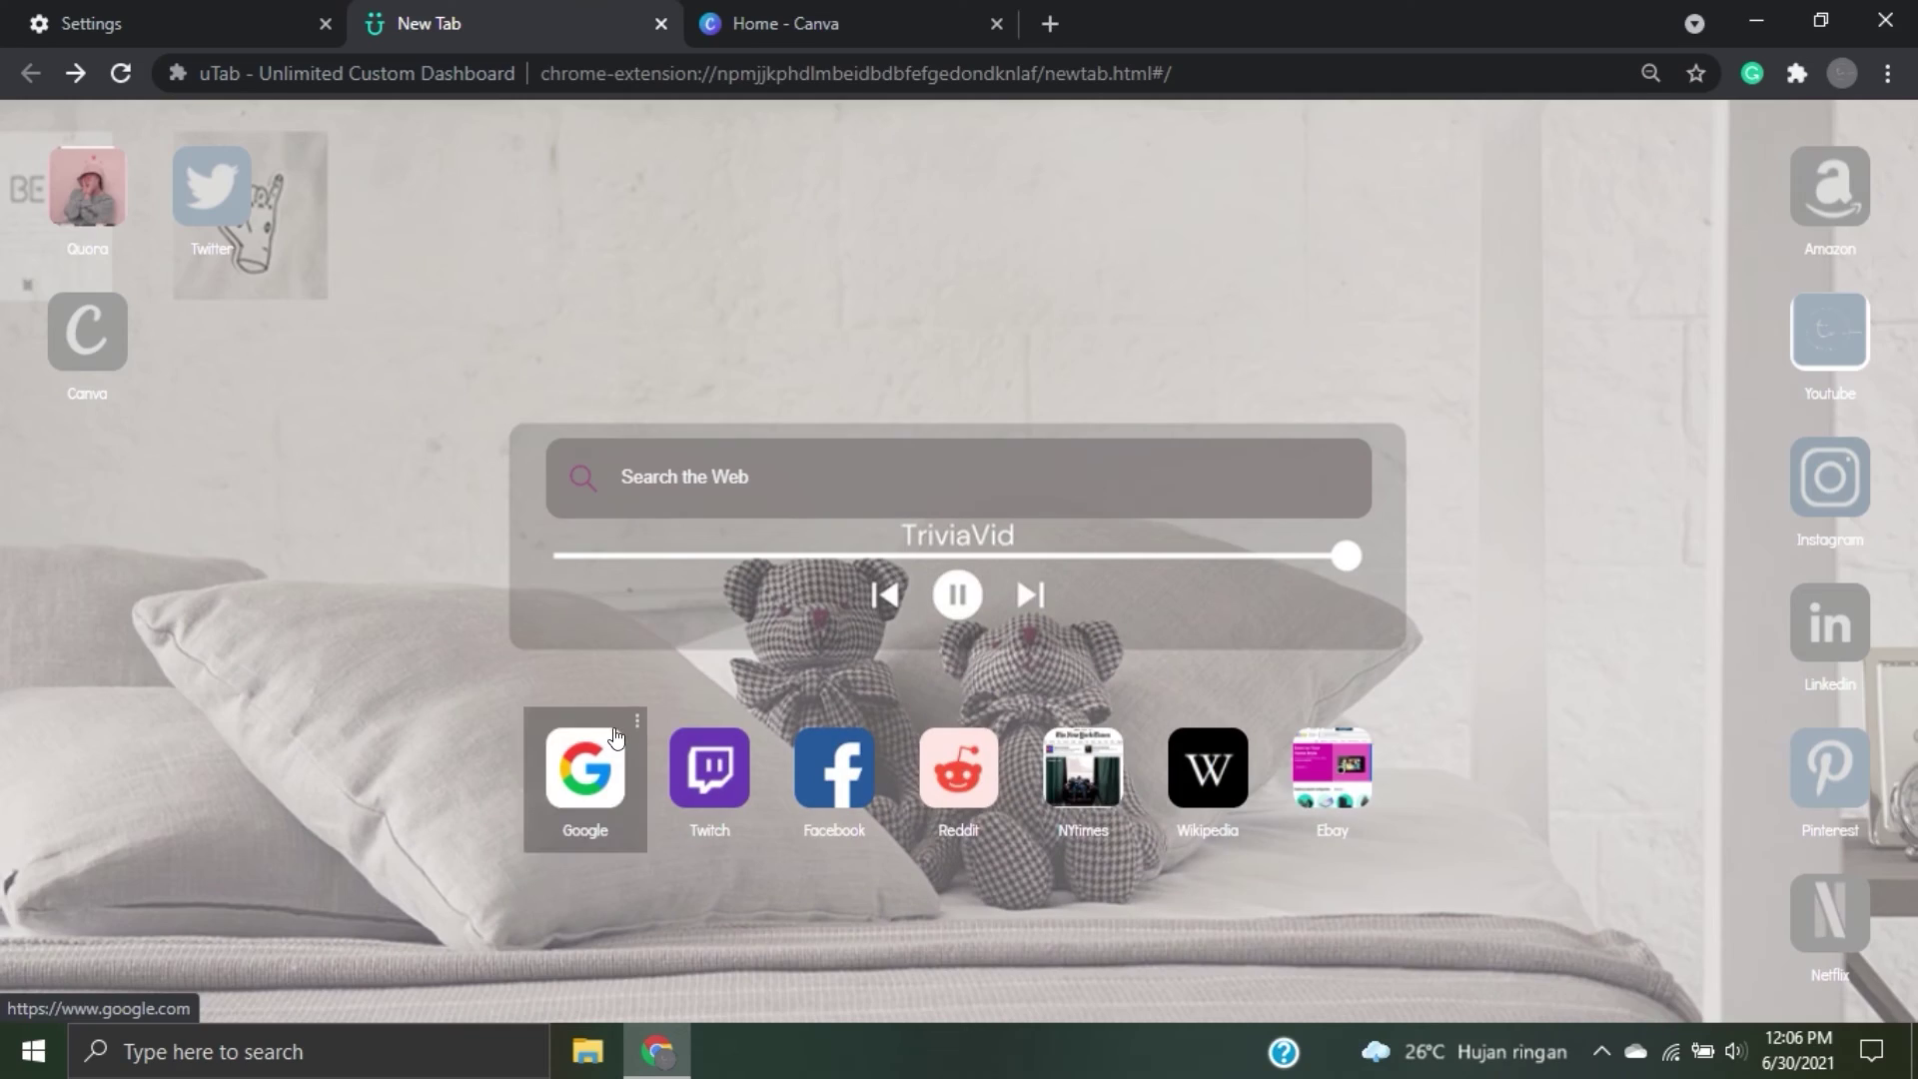
# Rename the Google bookmark to Vlive with the jk (8) image as its cover.
pyautogui.click(636, 721)
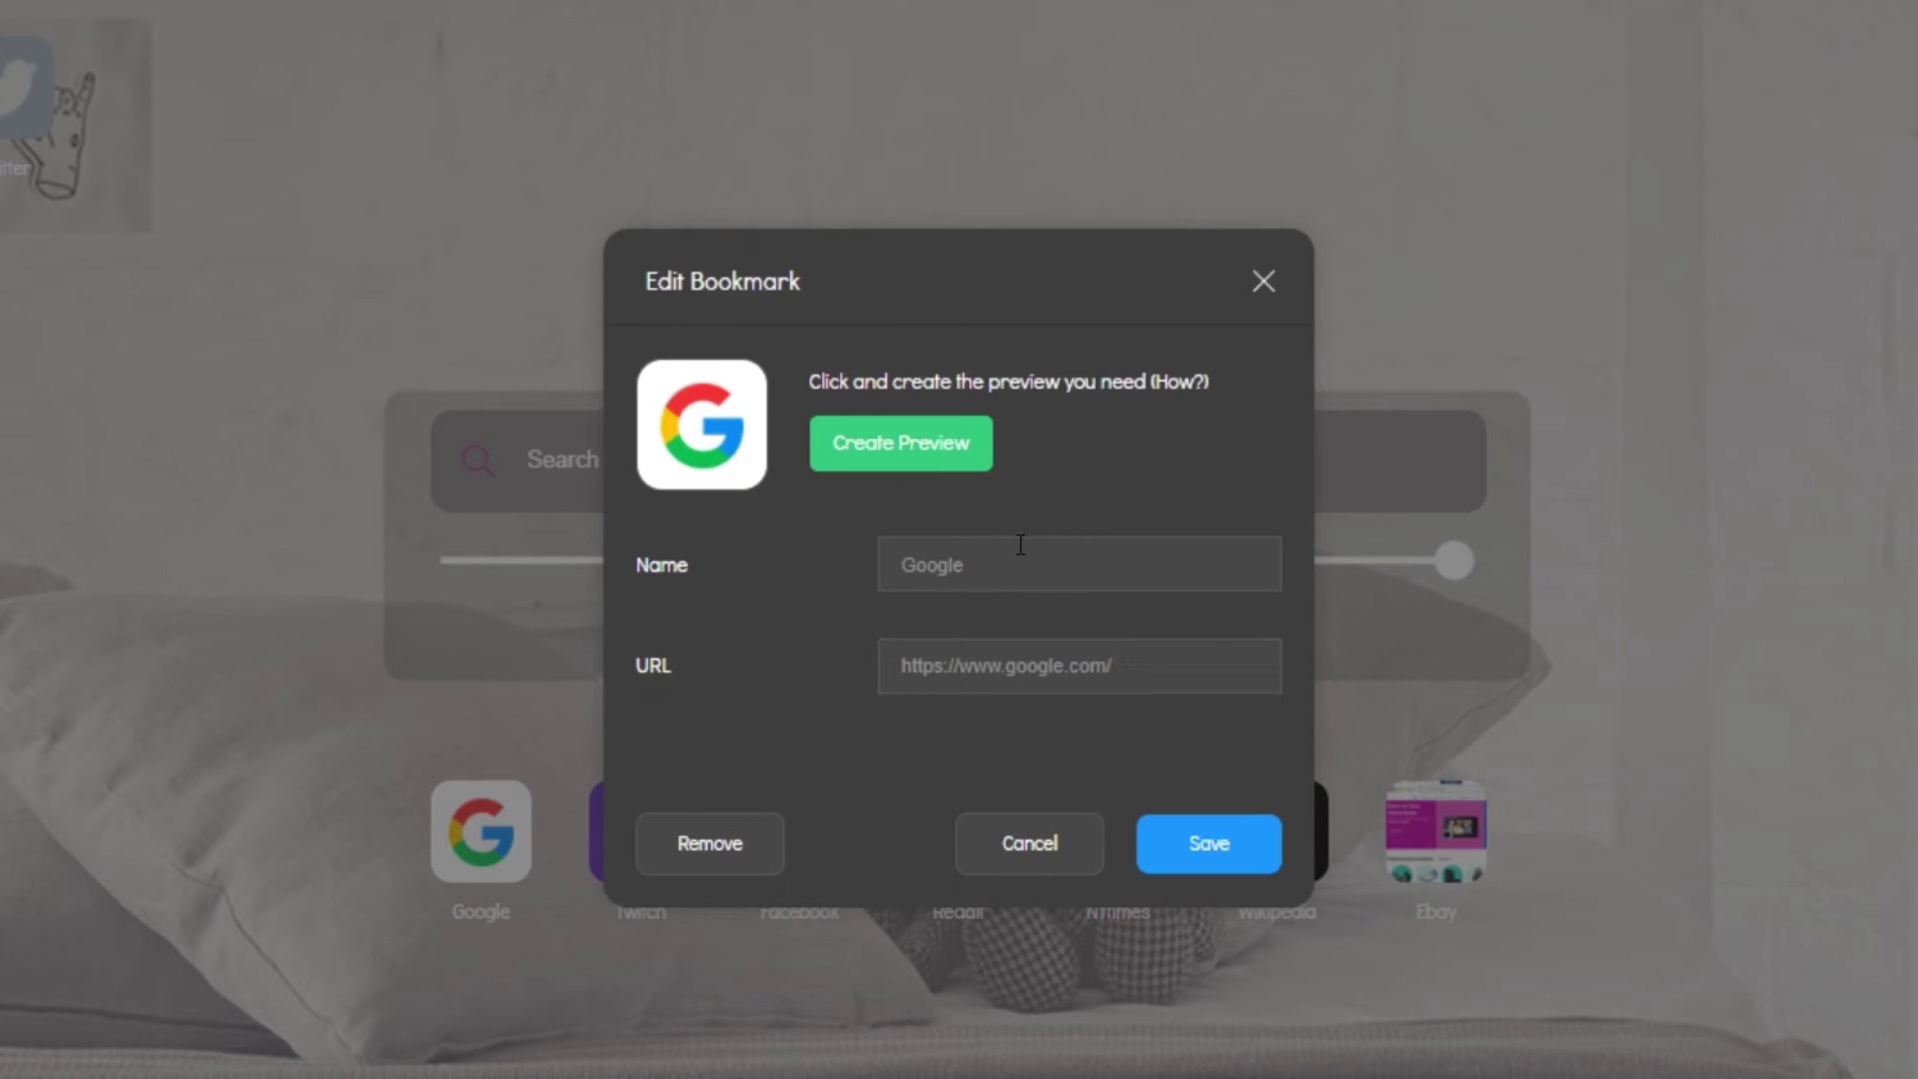
pyautogui.moveTo(1020, 544); pyautogui.dragTo(818, 547)
pyautogui.write('Vival')
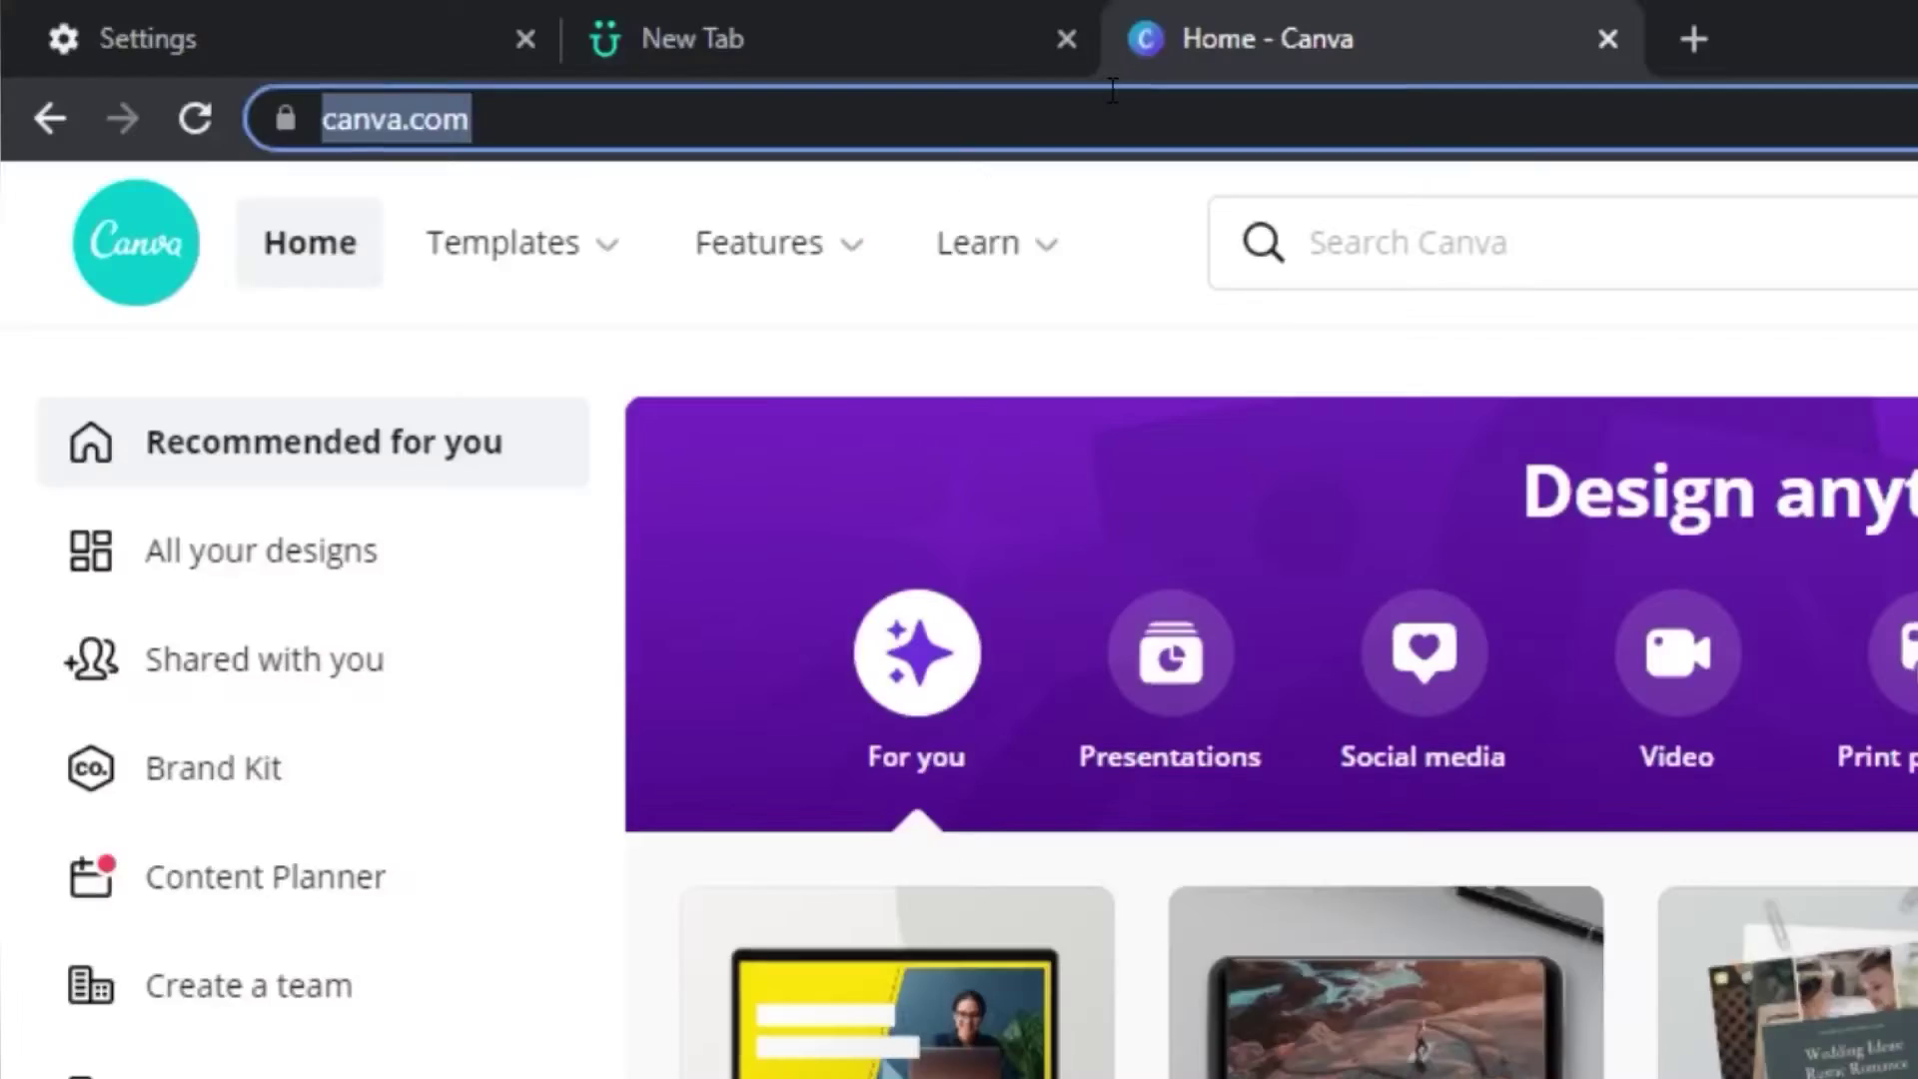
pyautogui.write('vli')
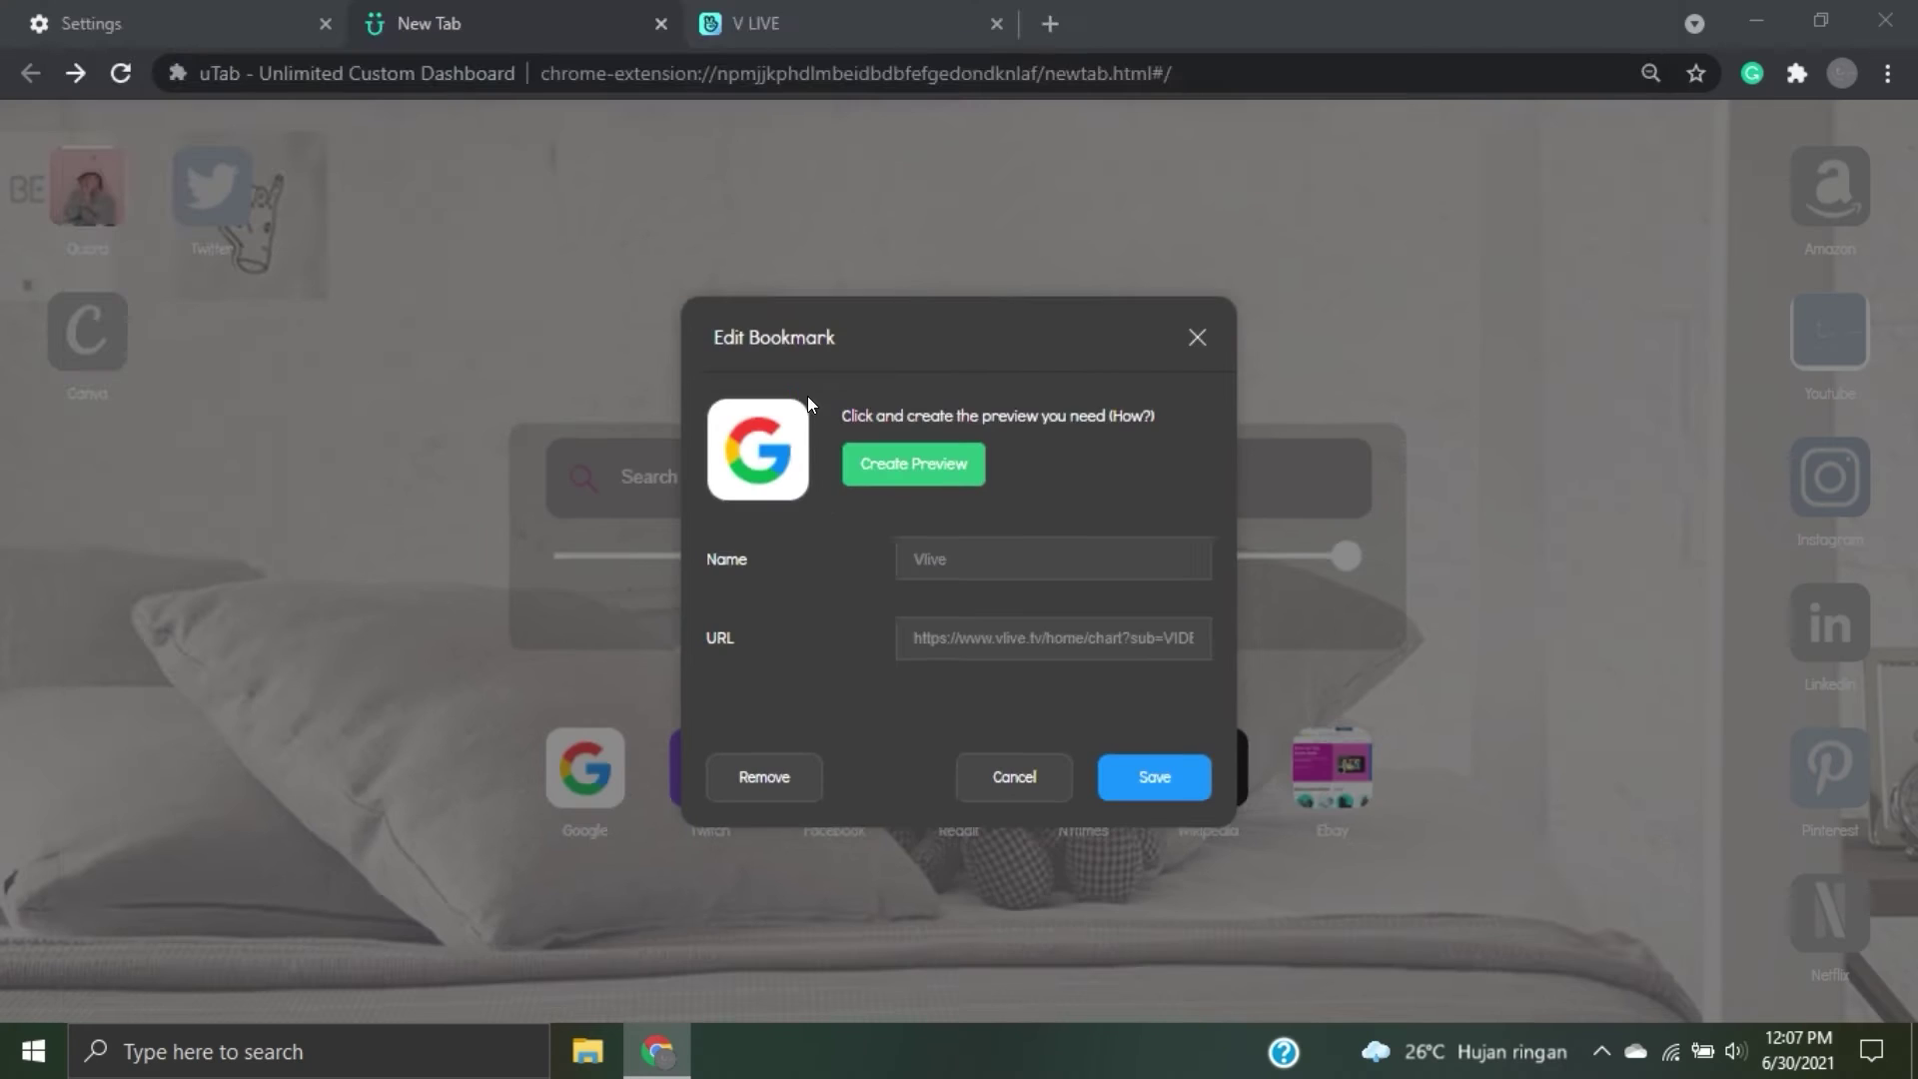
pyautogui.click(759, 372)
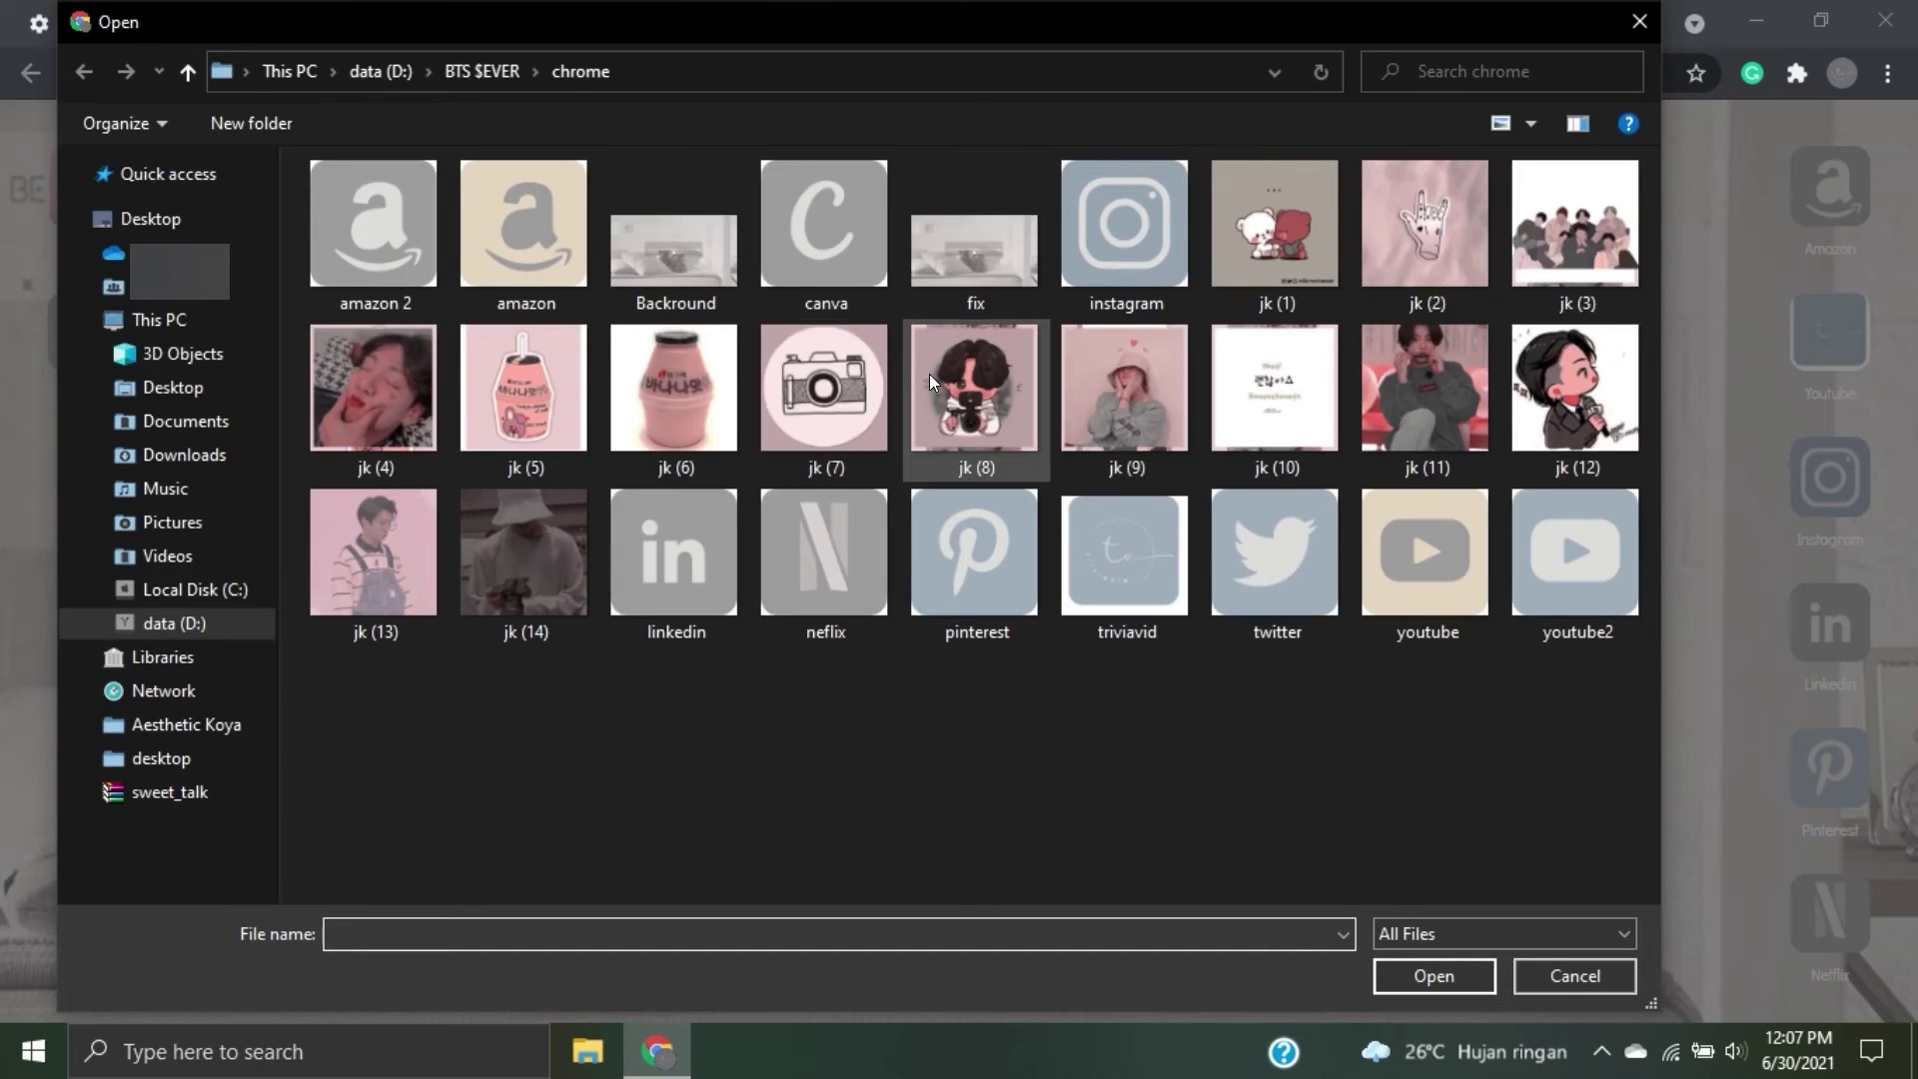
pyautogui.click(959, 389)
pyautogui.click(1434, 976)
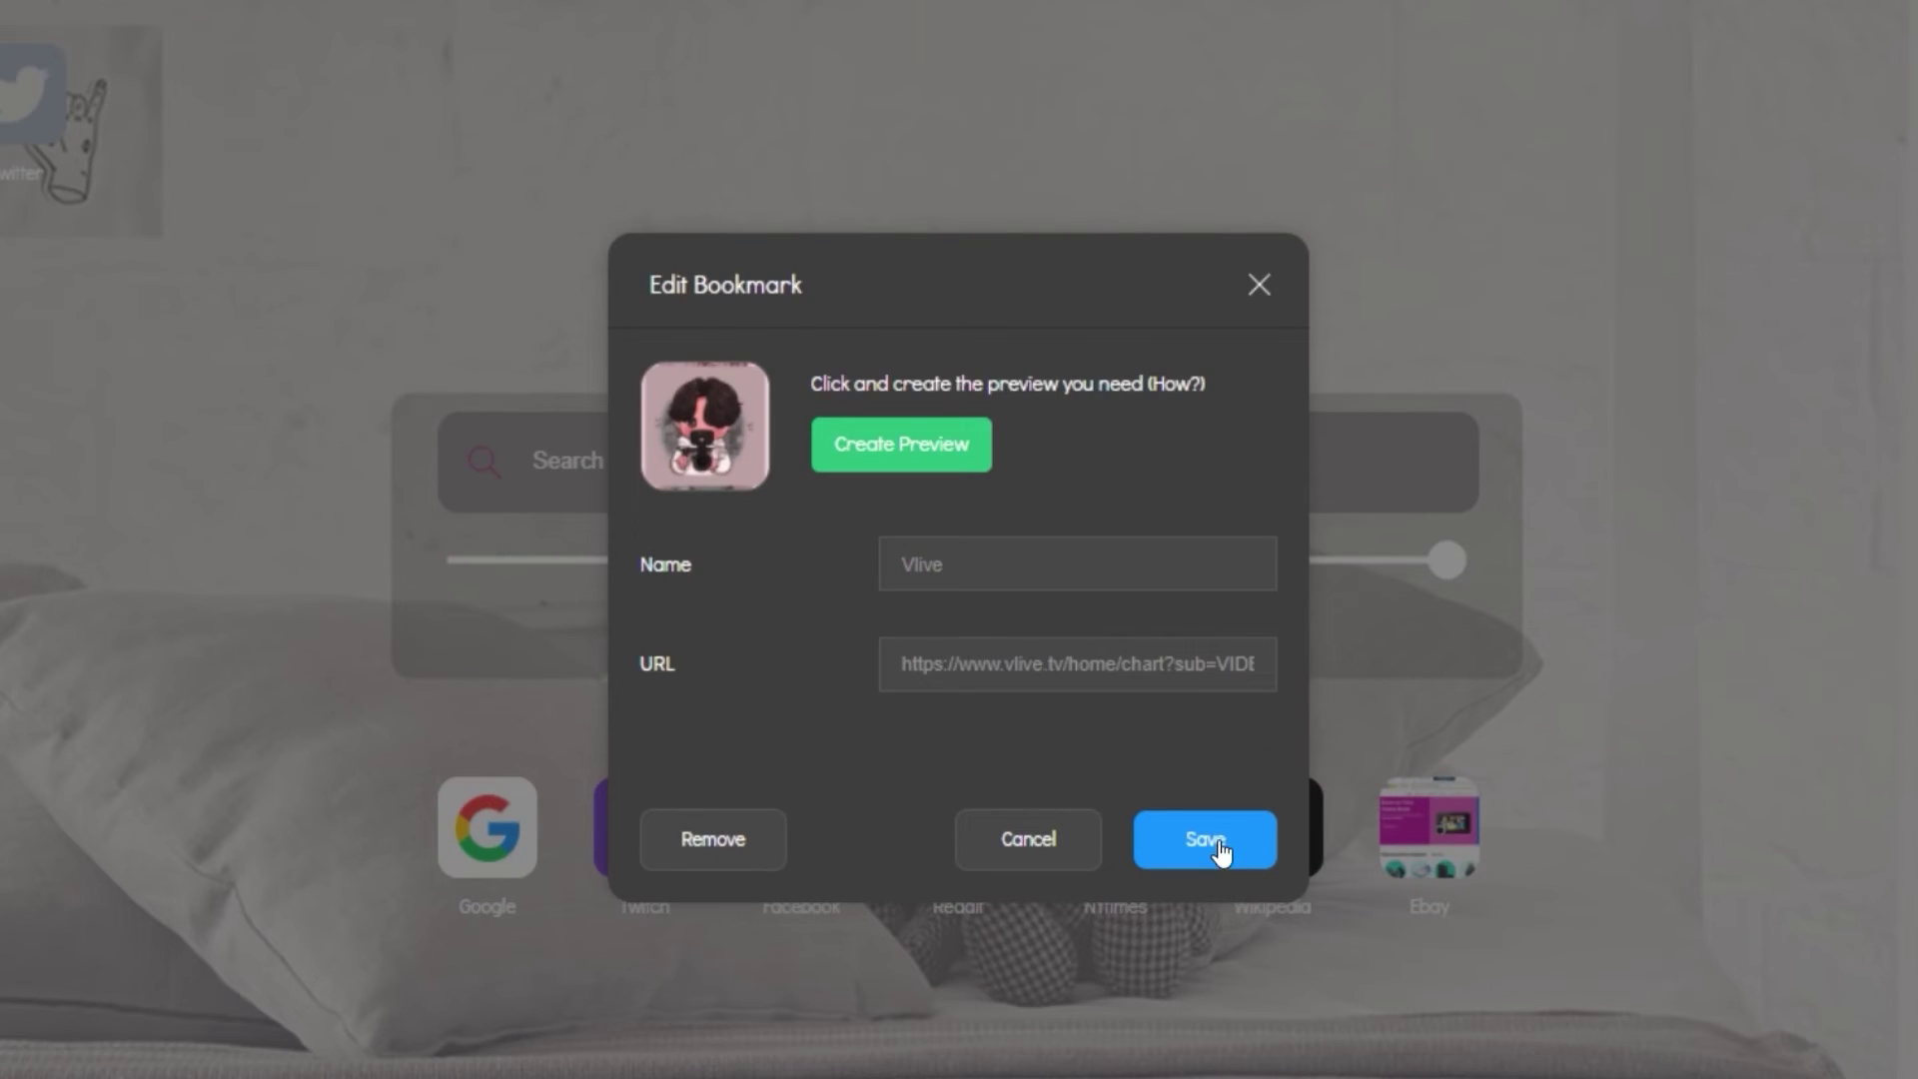
pyautogui.click(1167, 785)
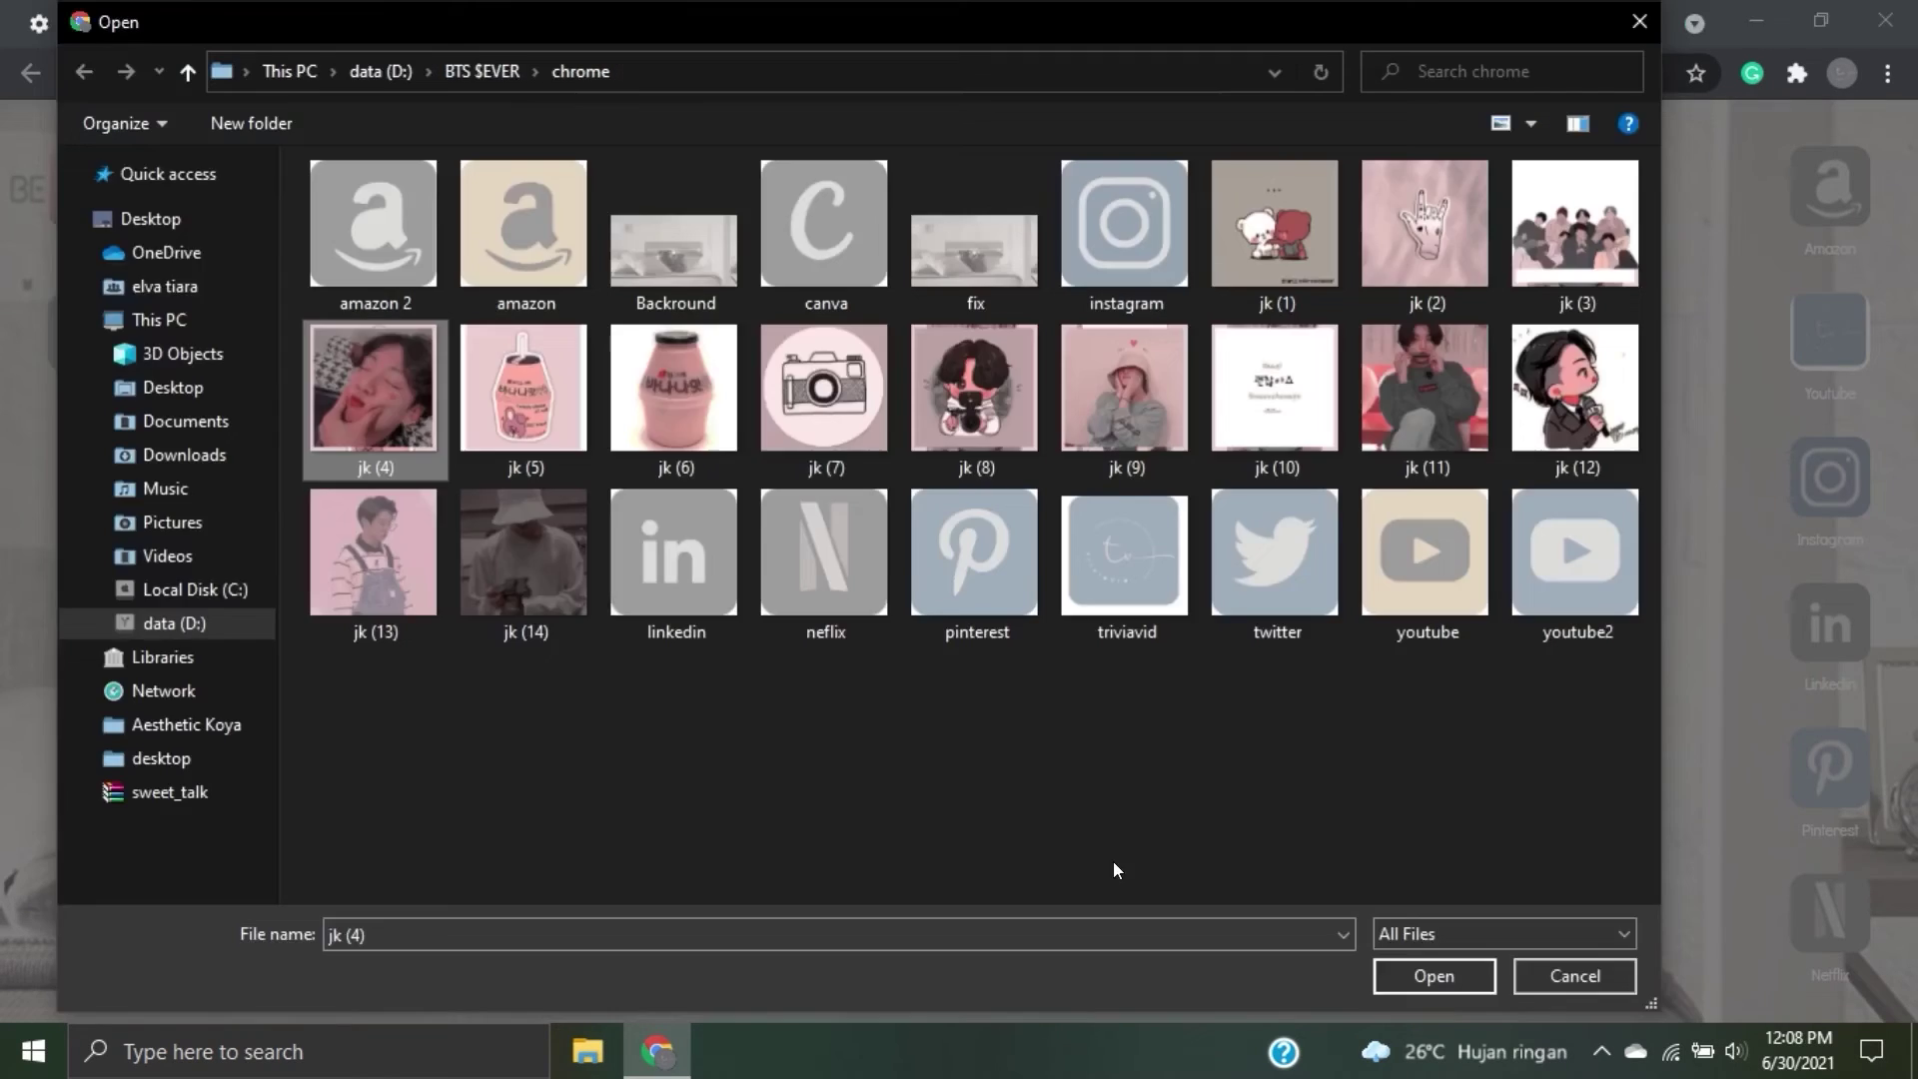
# Rename the Twitch bookmark to Gmail and paste in the Gmail inbox address.
pyautogui.click(1440, 972)
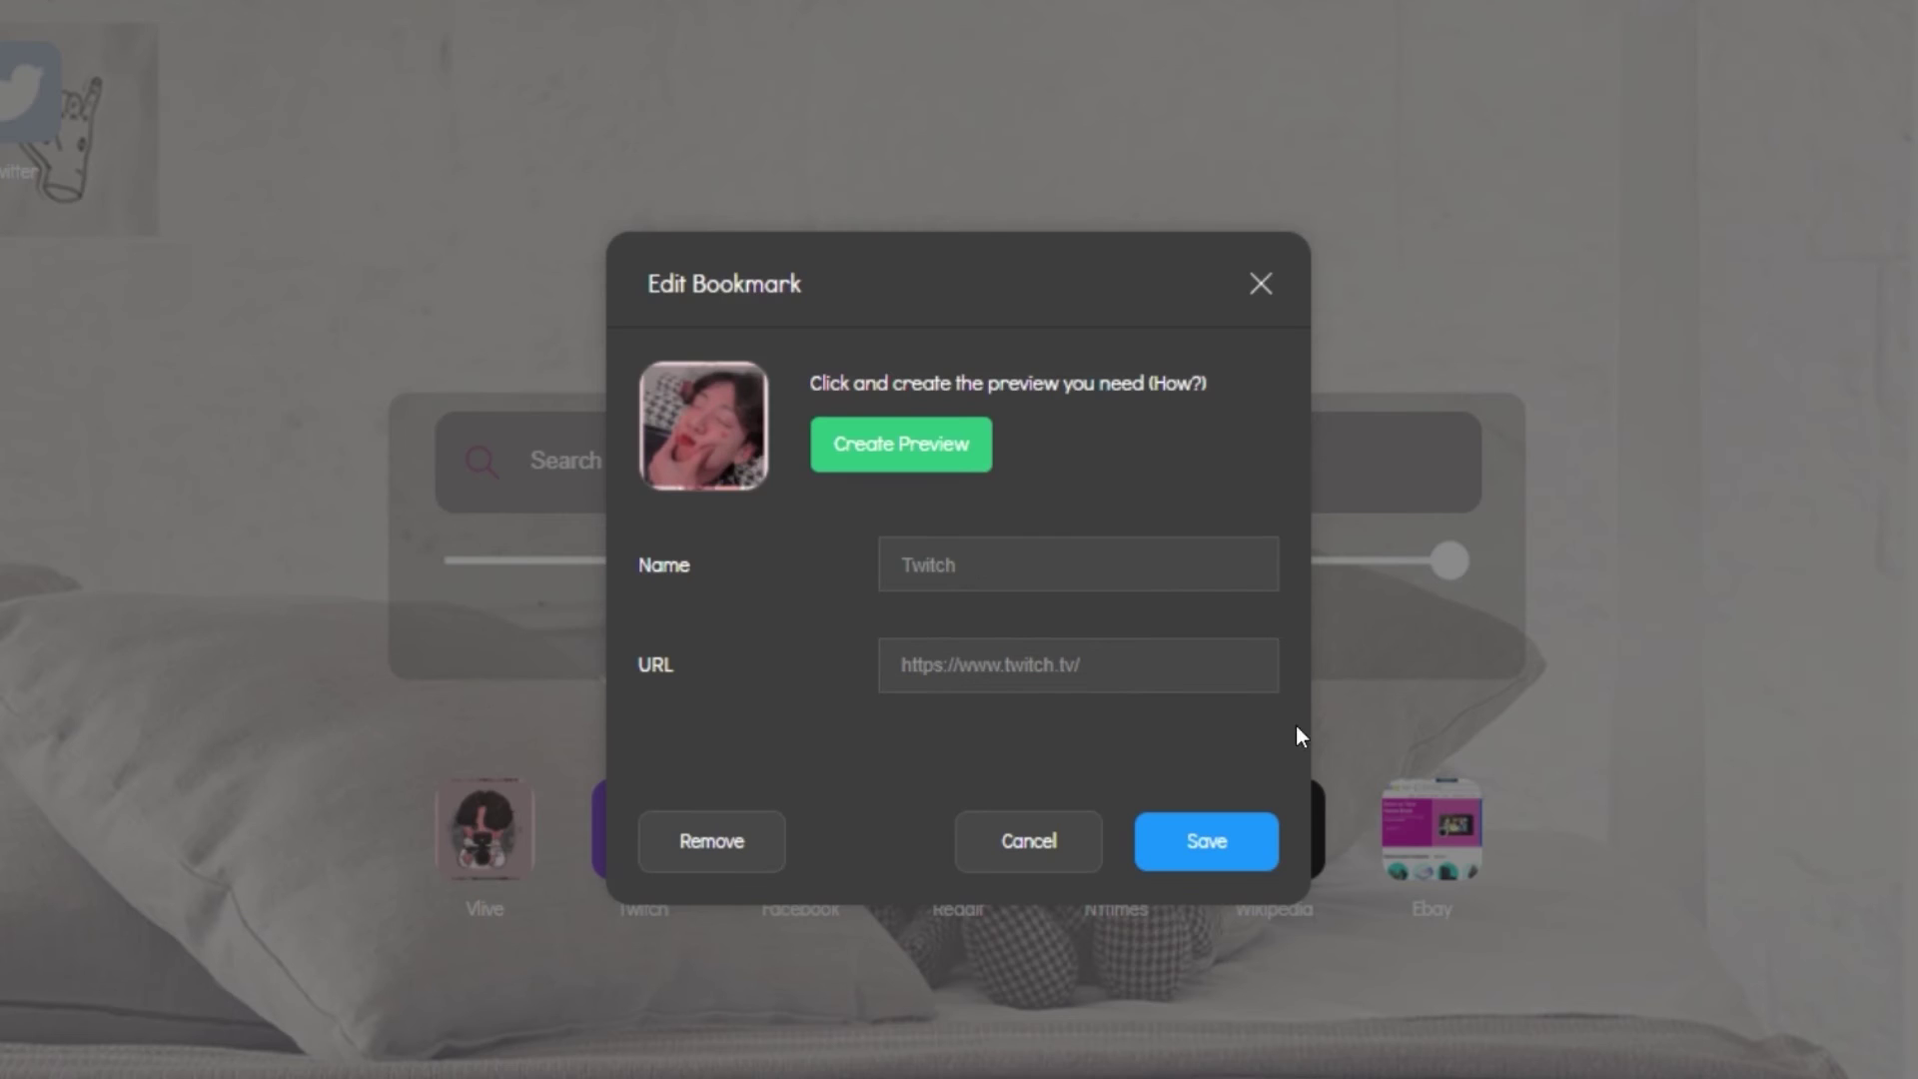
pyautogui.hotkey('ctrl', 'a')
pyautogui.write('Gmail')
pyautogui.press('Tab')
pyautogui.write('https://mail.google.com/mail/u/0/#inbox')
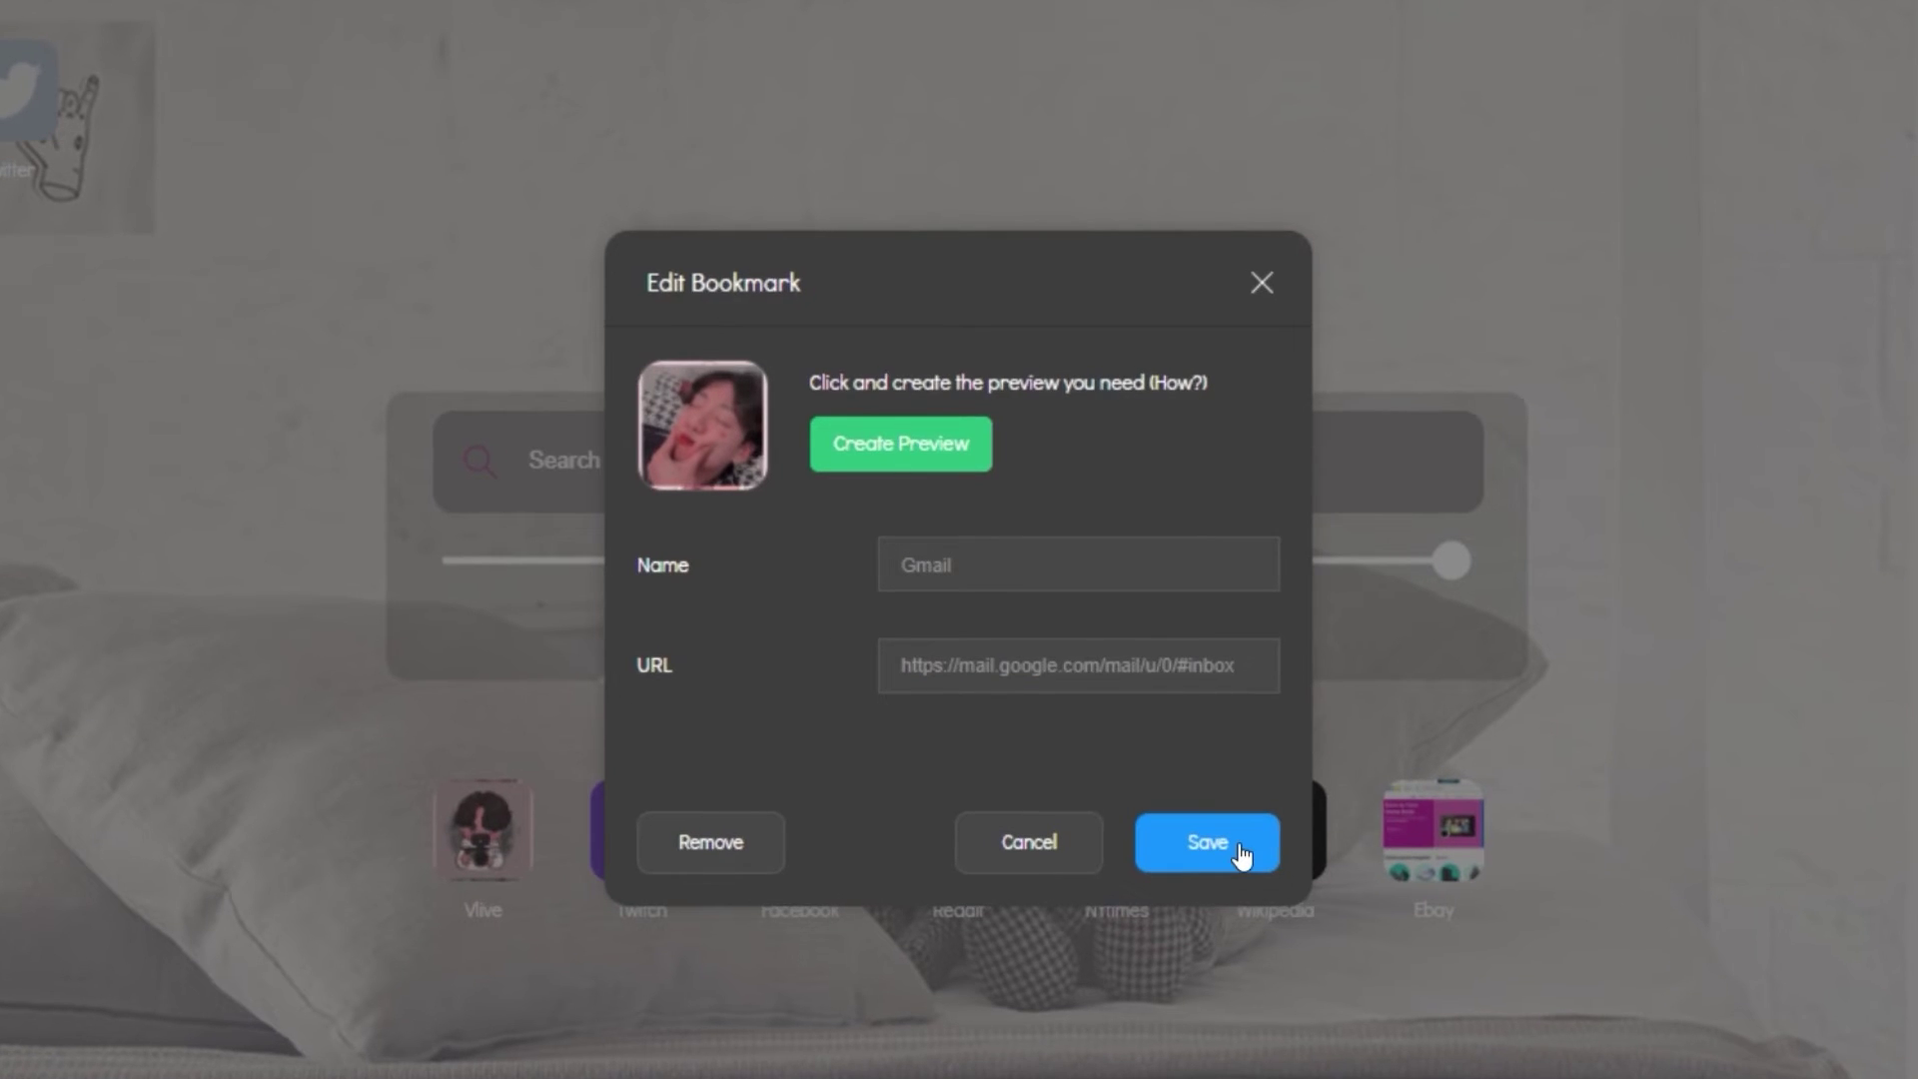
pyautogui.click(1207, 842)
# Turn Facebook into a Natgeo bookmark with the camera cover and National Geographic address.
pyautogui.click(799, 829)
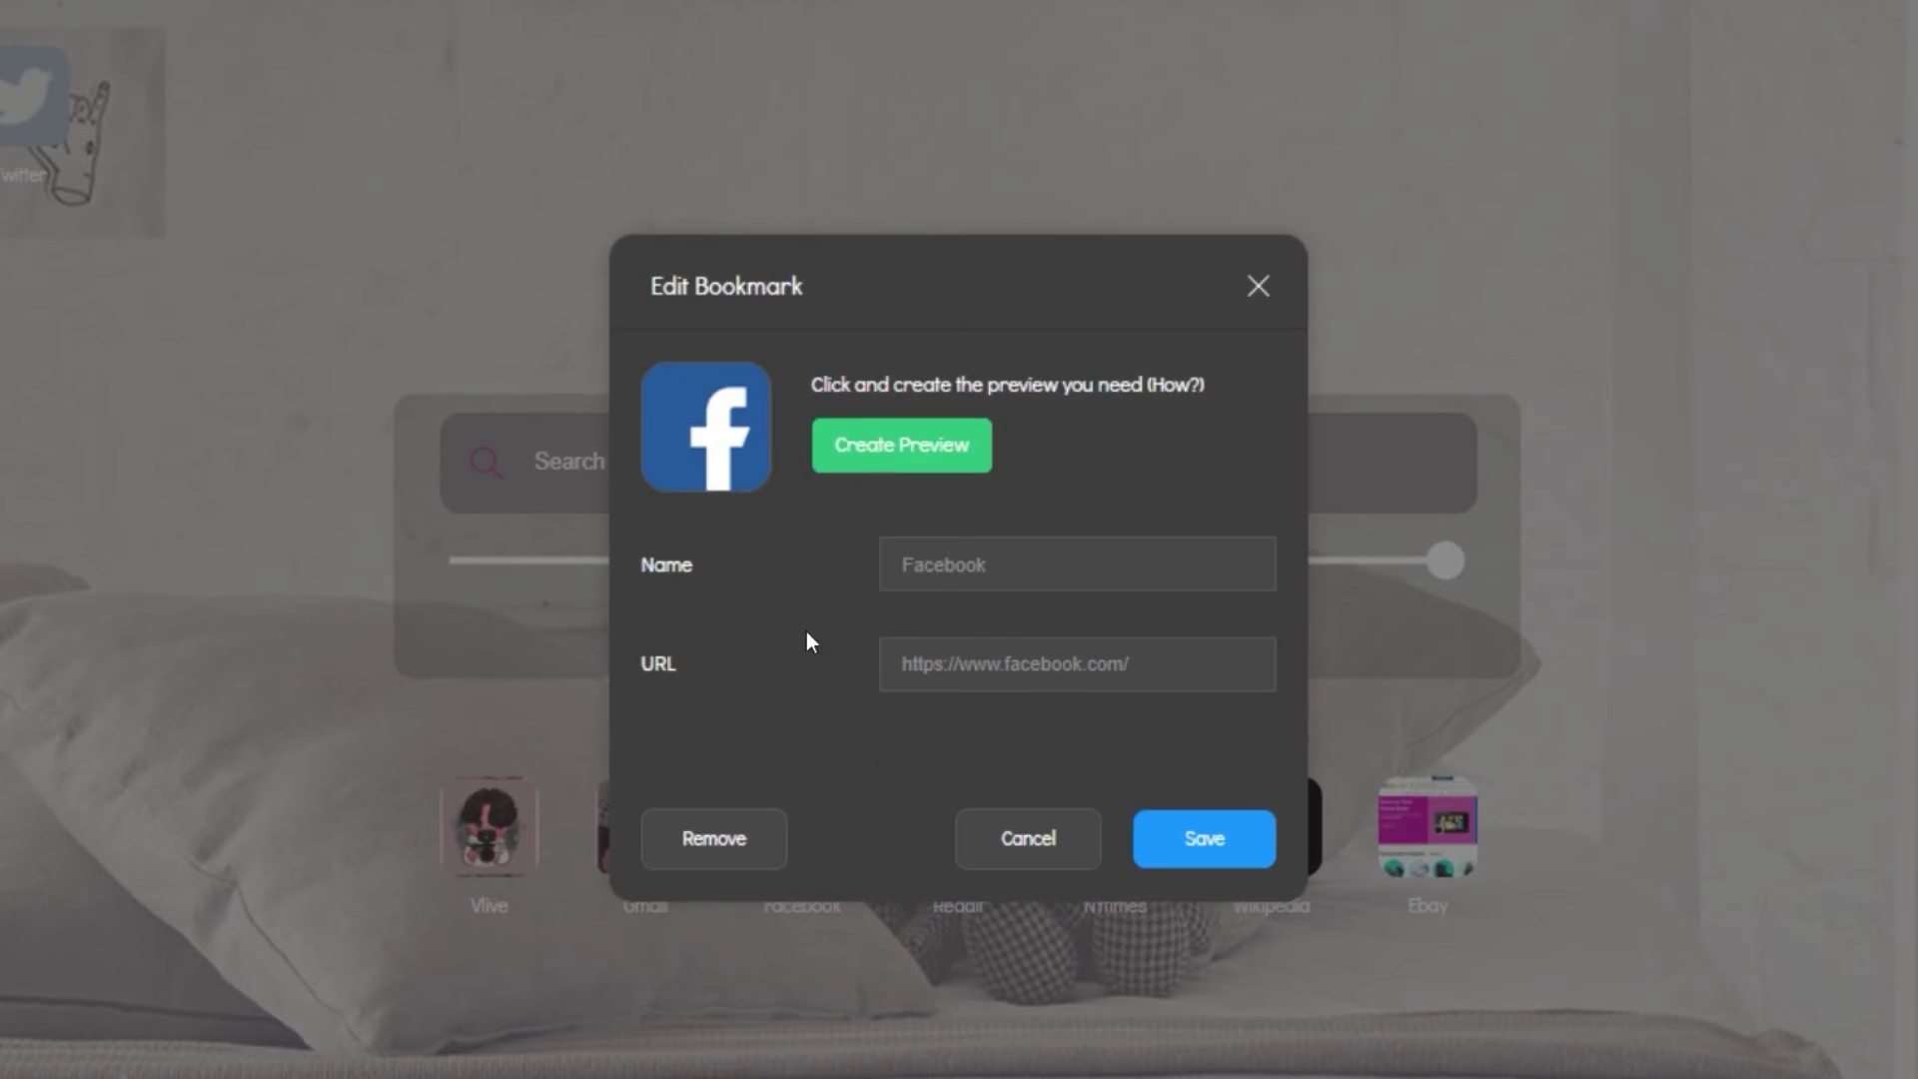
pyautogui.click(689, 444)
pyautogui.click(825, 385)
pyautogui.click(1433, 977)
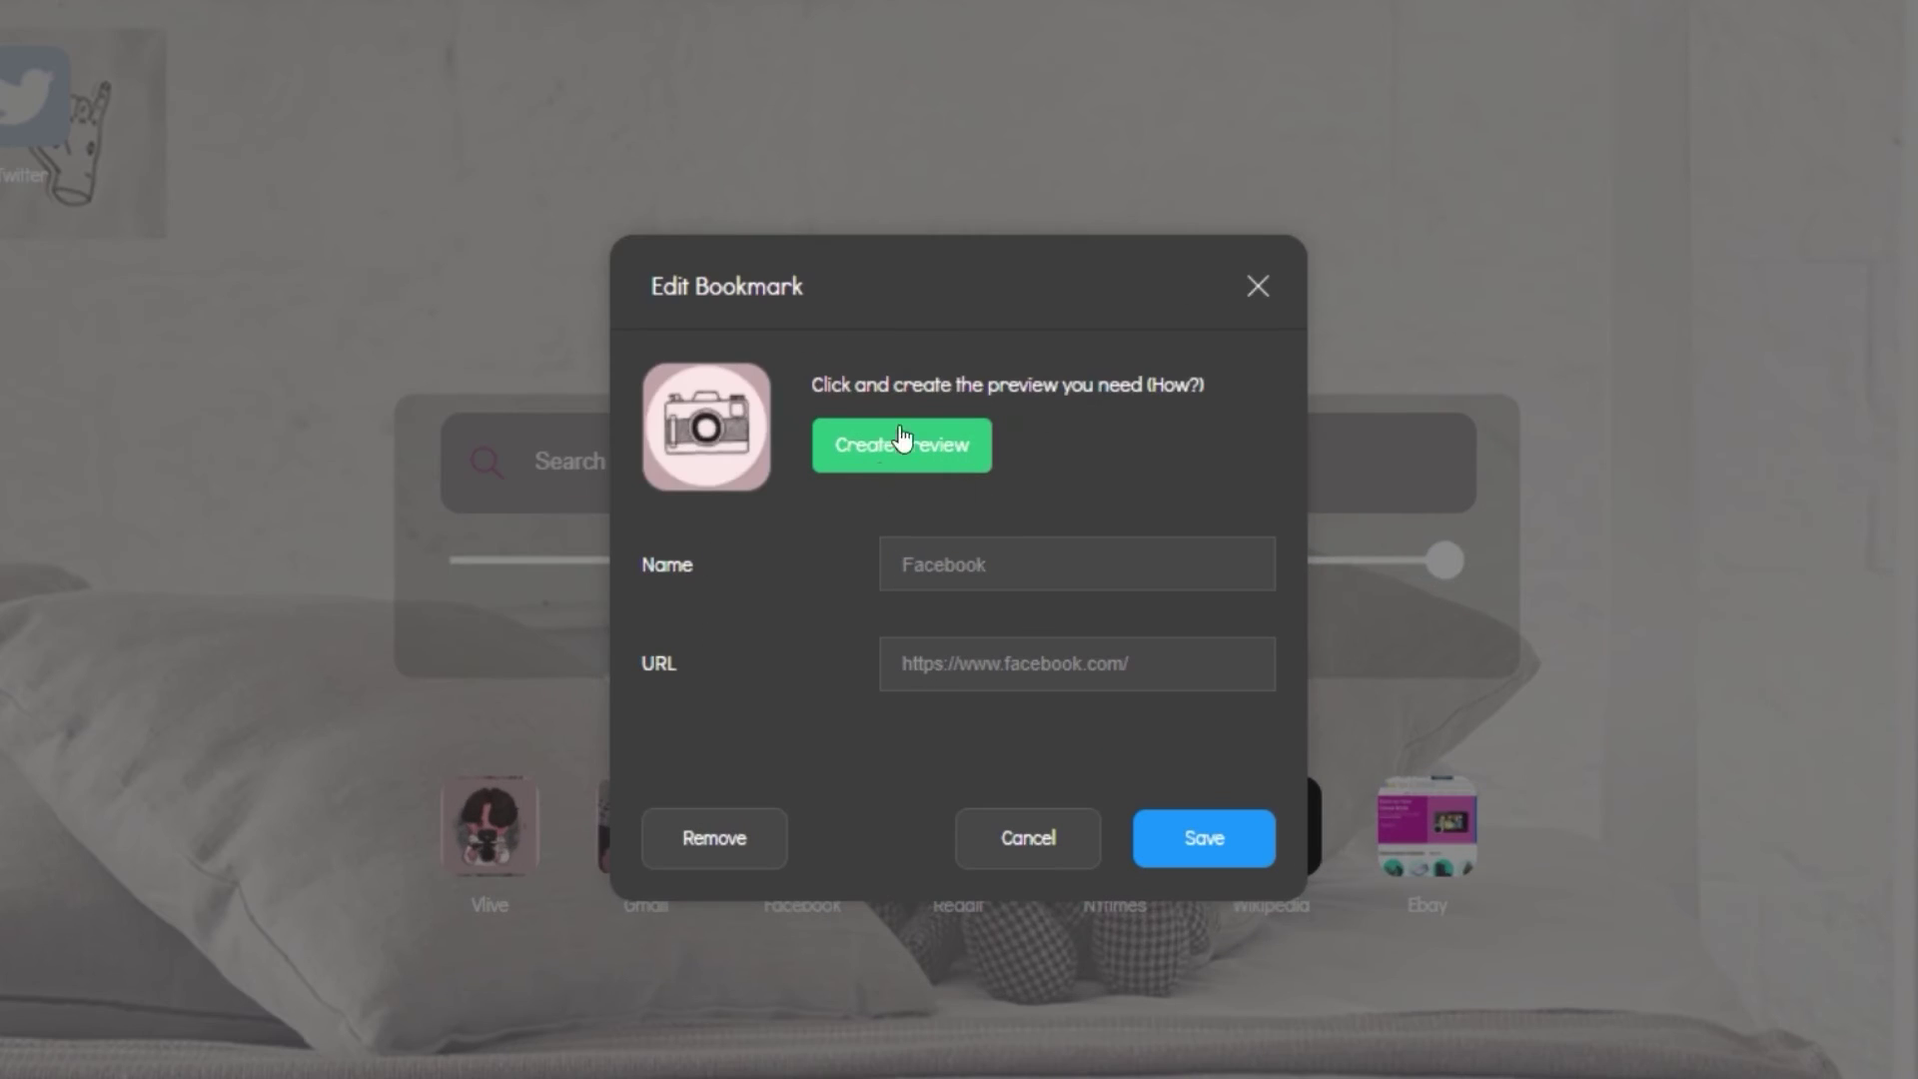
pyautogui.doubleClick(988, 560)
pyautogui.write('Natgeo')
pyautogui.press('Tab')
pyautogui.write('https://www.nationalgeographic.com/')
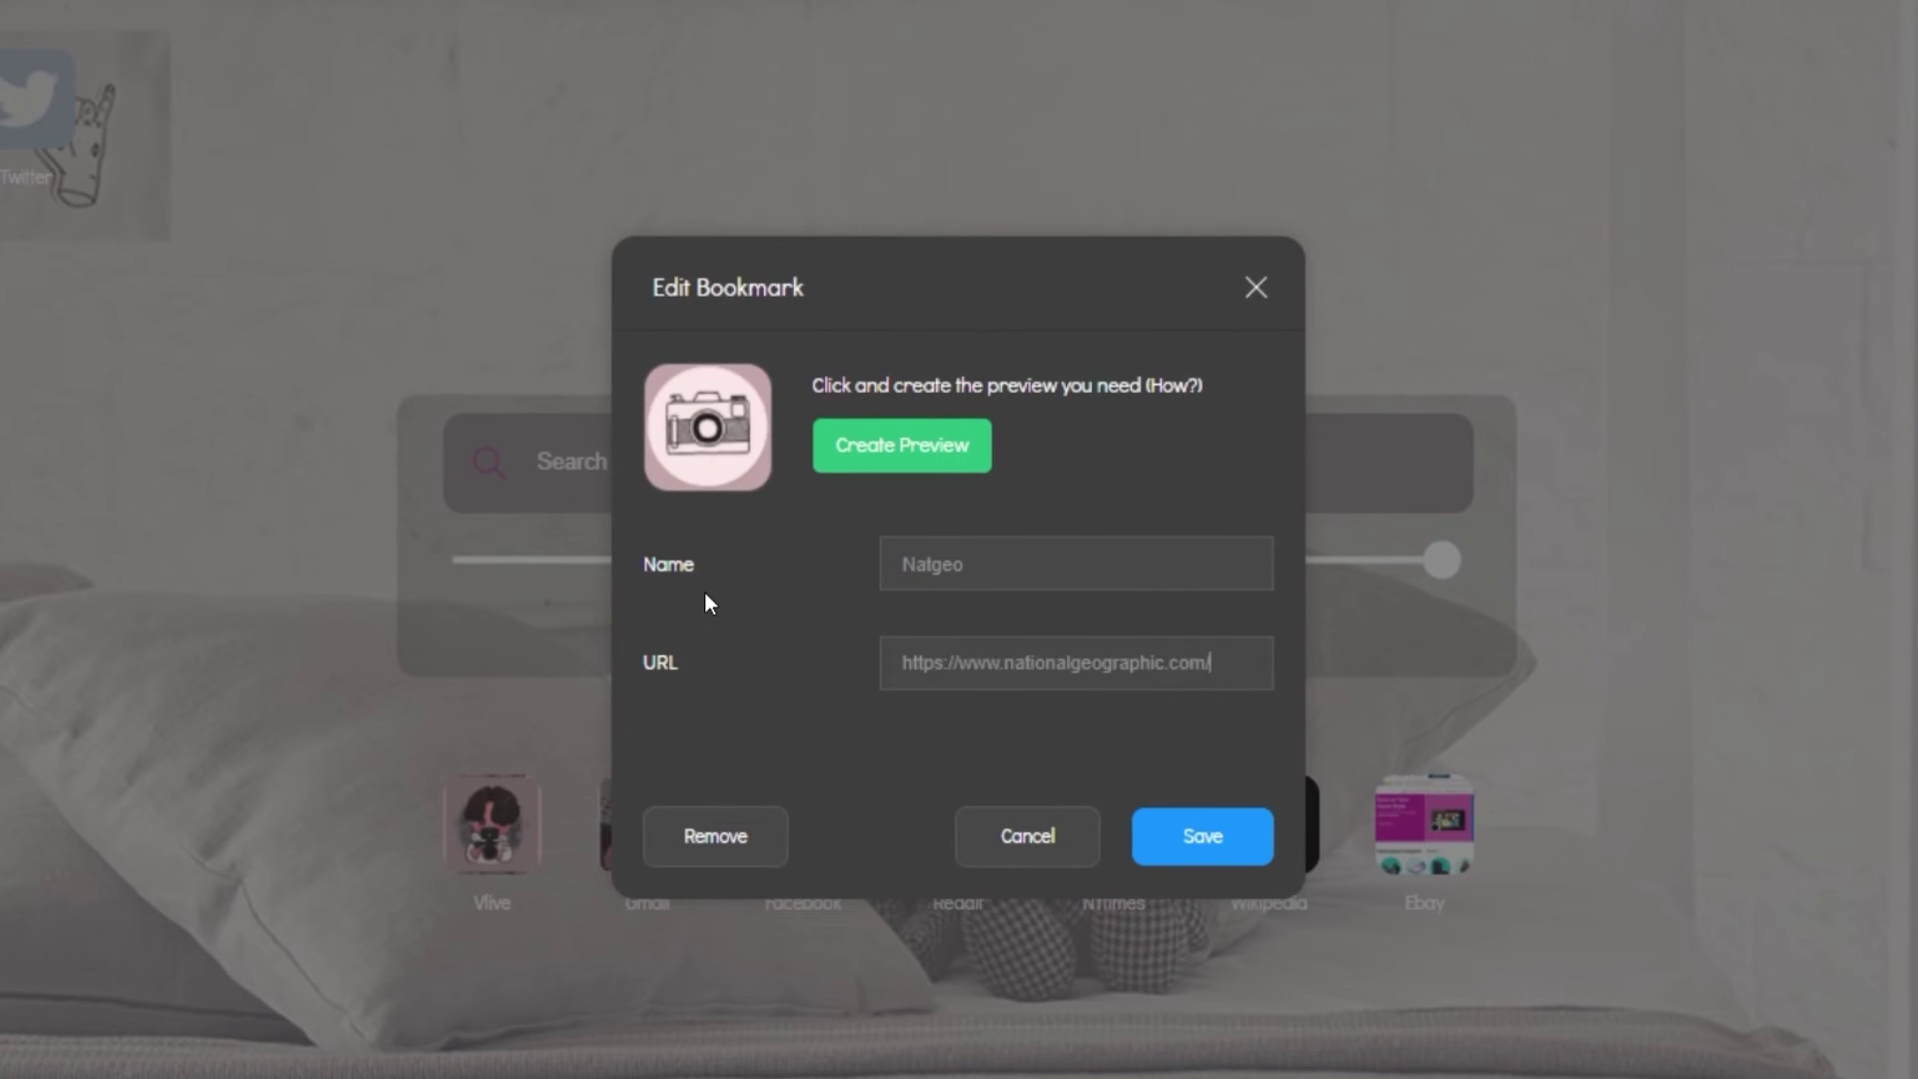
pyautogui.click(1204, 835)
# Give the Ebay bookmark the jk (5) image as its cover.
pyautogui.click(1423, 824)
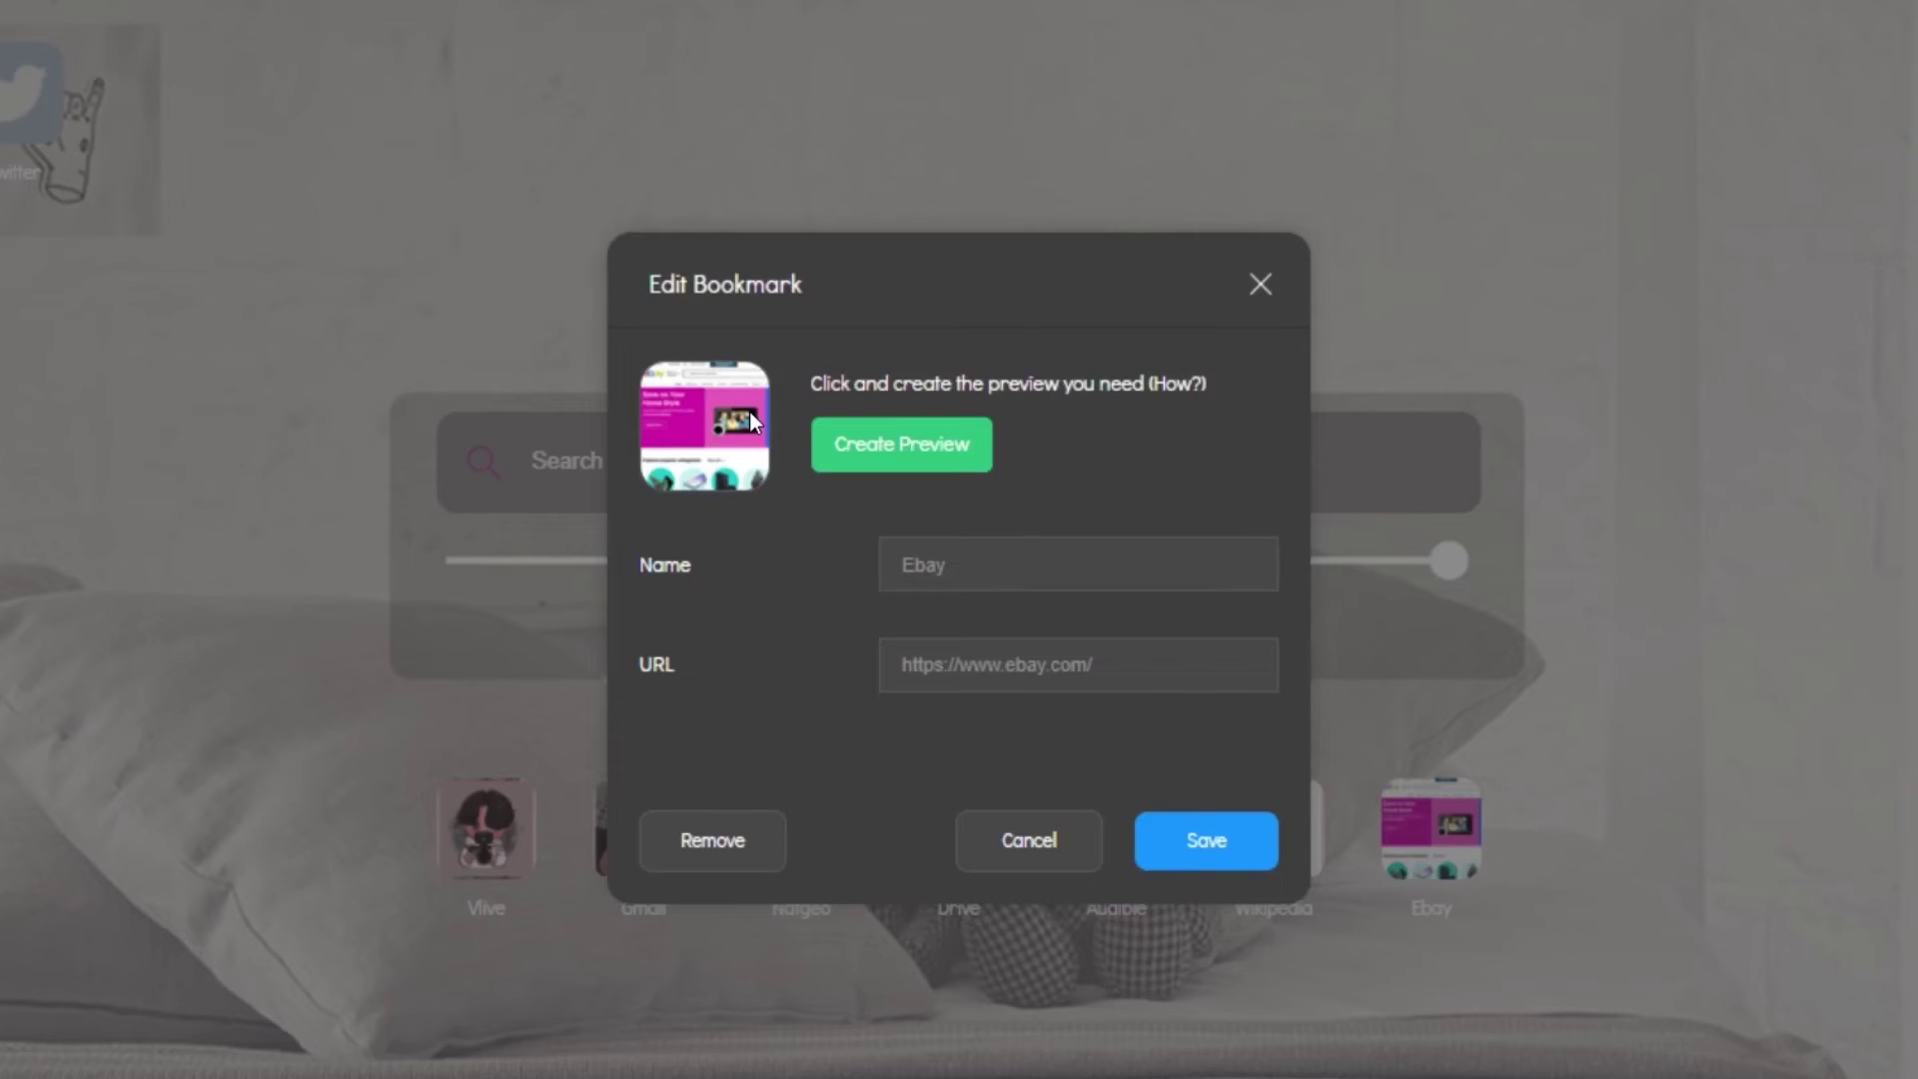
pyautogui.click(749, 411)
pyautogui.click(524, 390)
pyautogui.click(1430, 974)
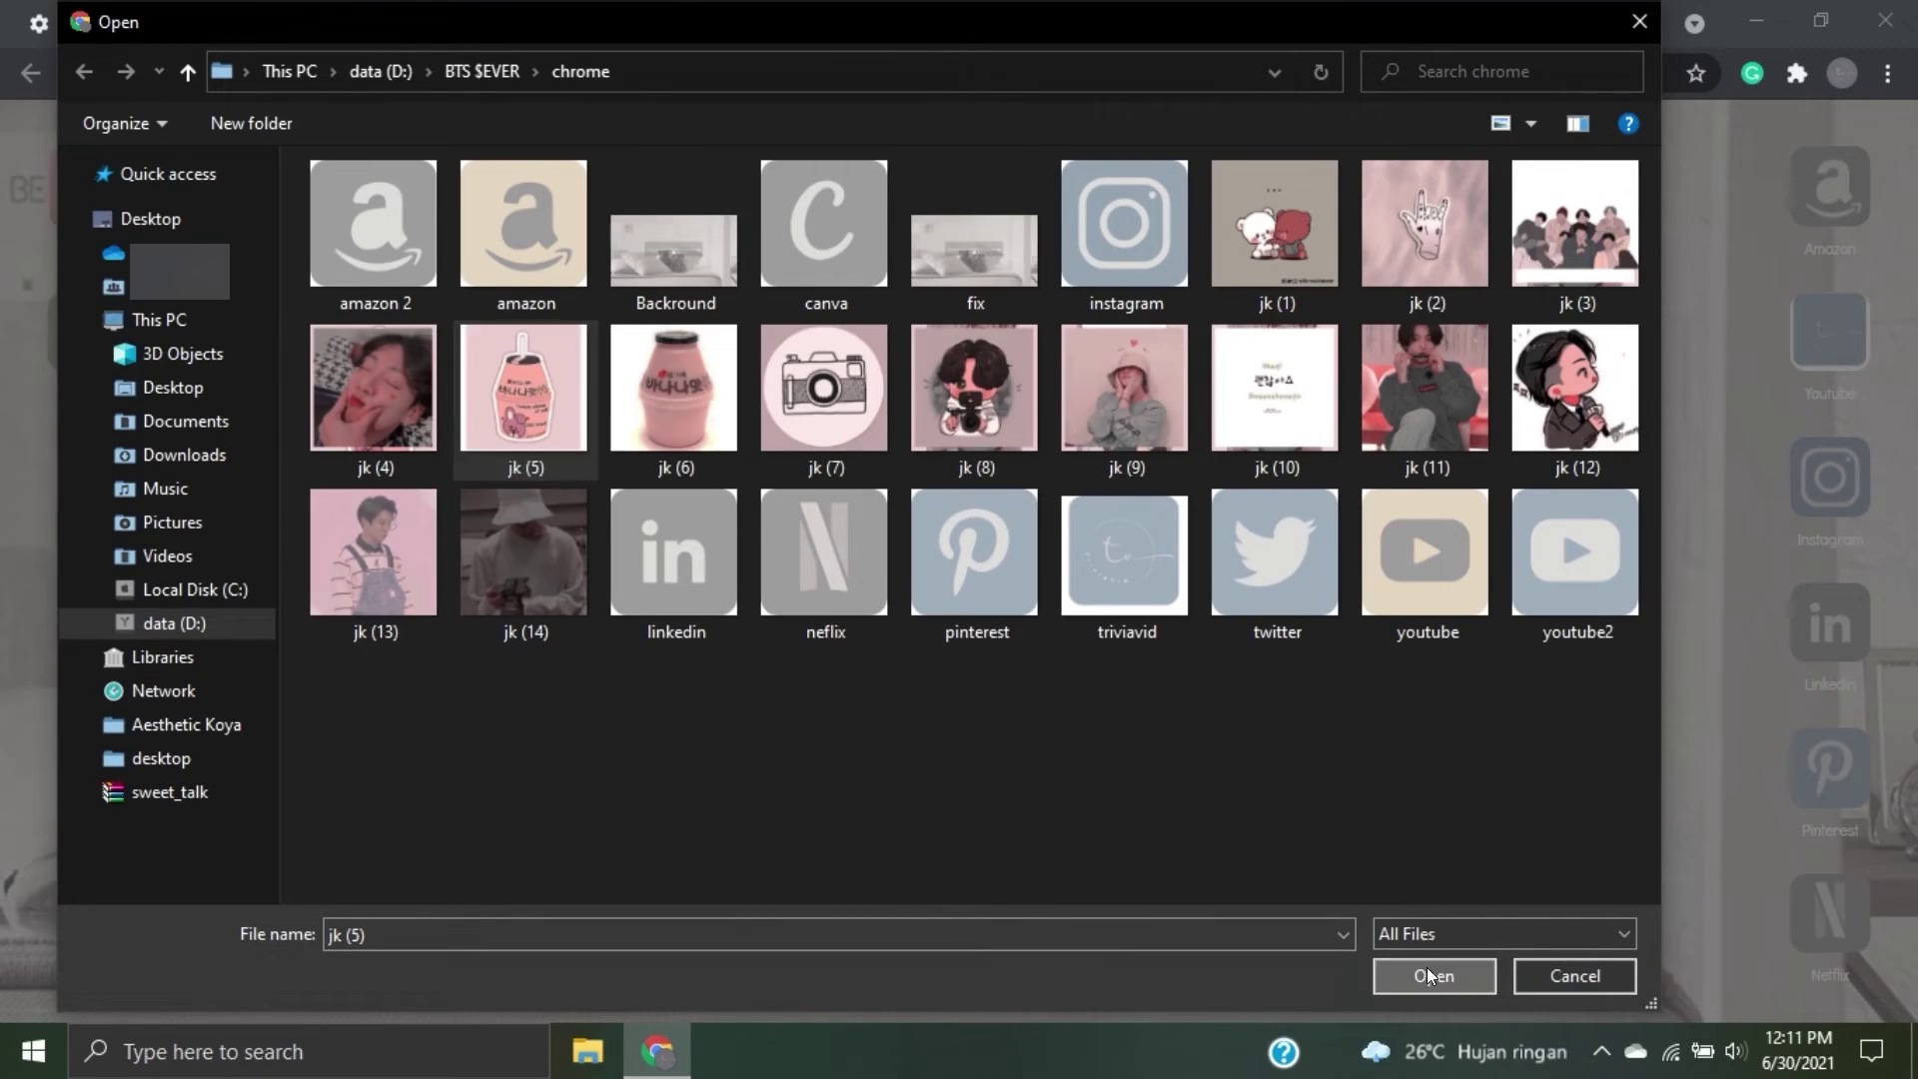
pyautogui.click(1156, 783)
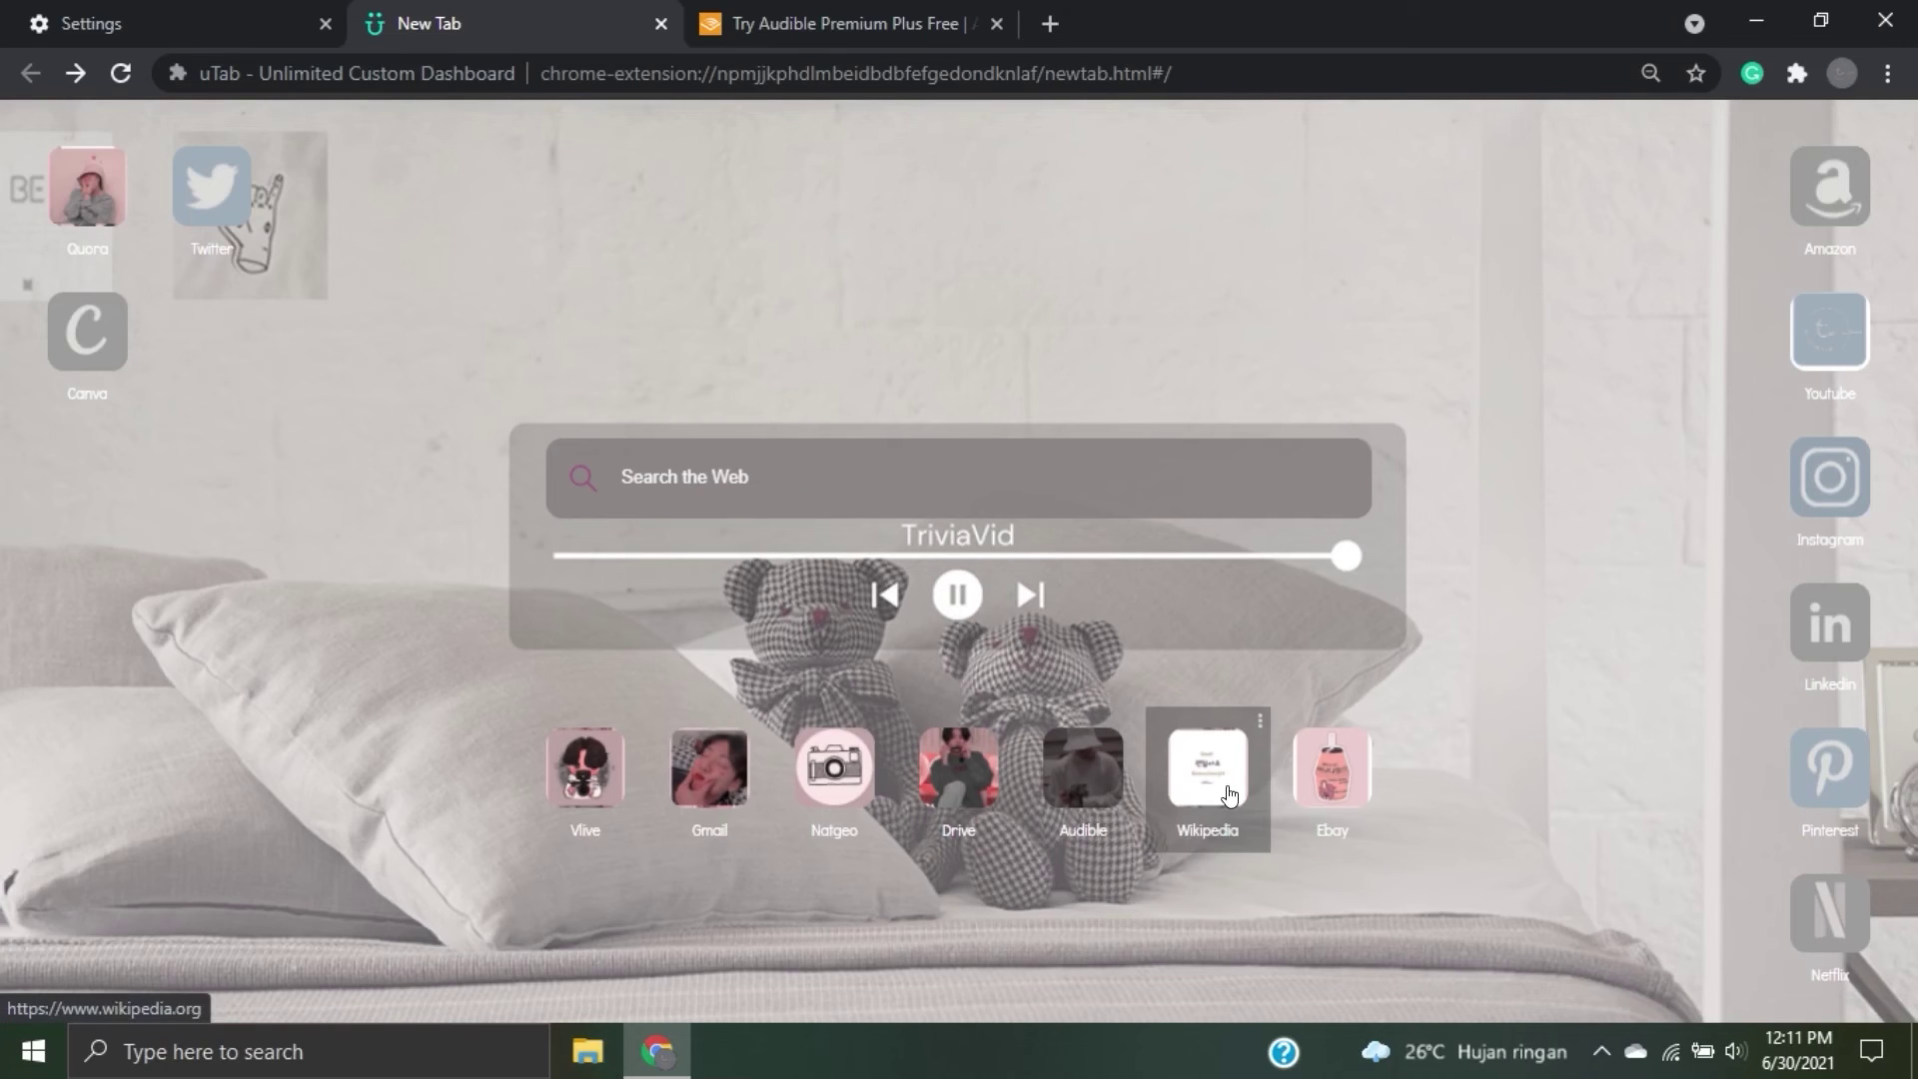
# Reorder the bottom row to Vlive, Audible, Natgeo, Wikipedia, Ebay, Drive, Gmail; move Netflix beside Canva.
pyautogui.moveTo(1089, 769); pyautogui.dragTo(1456, 769)
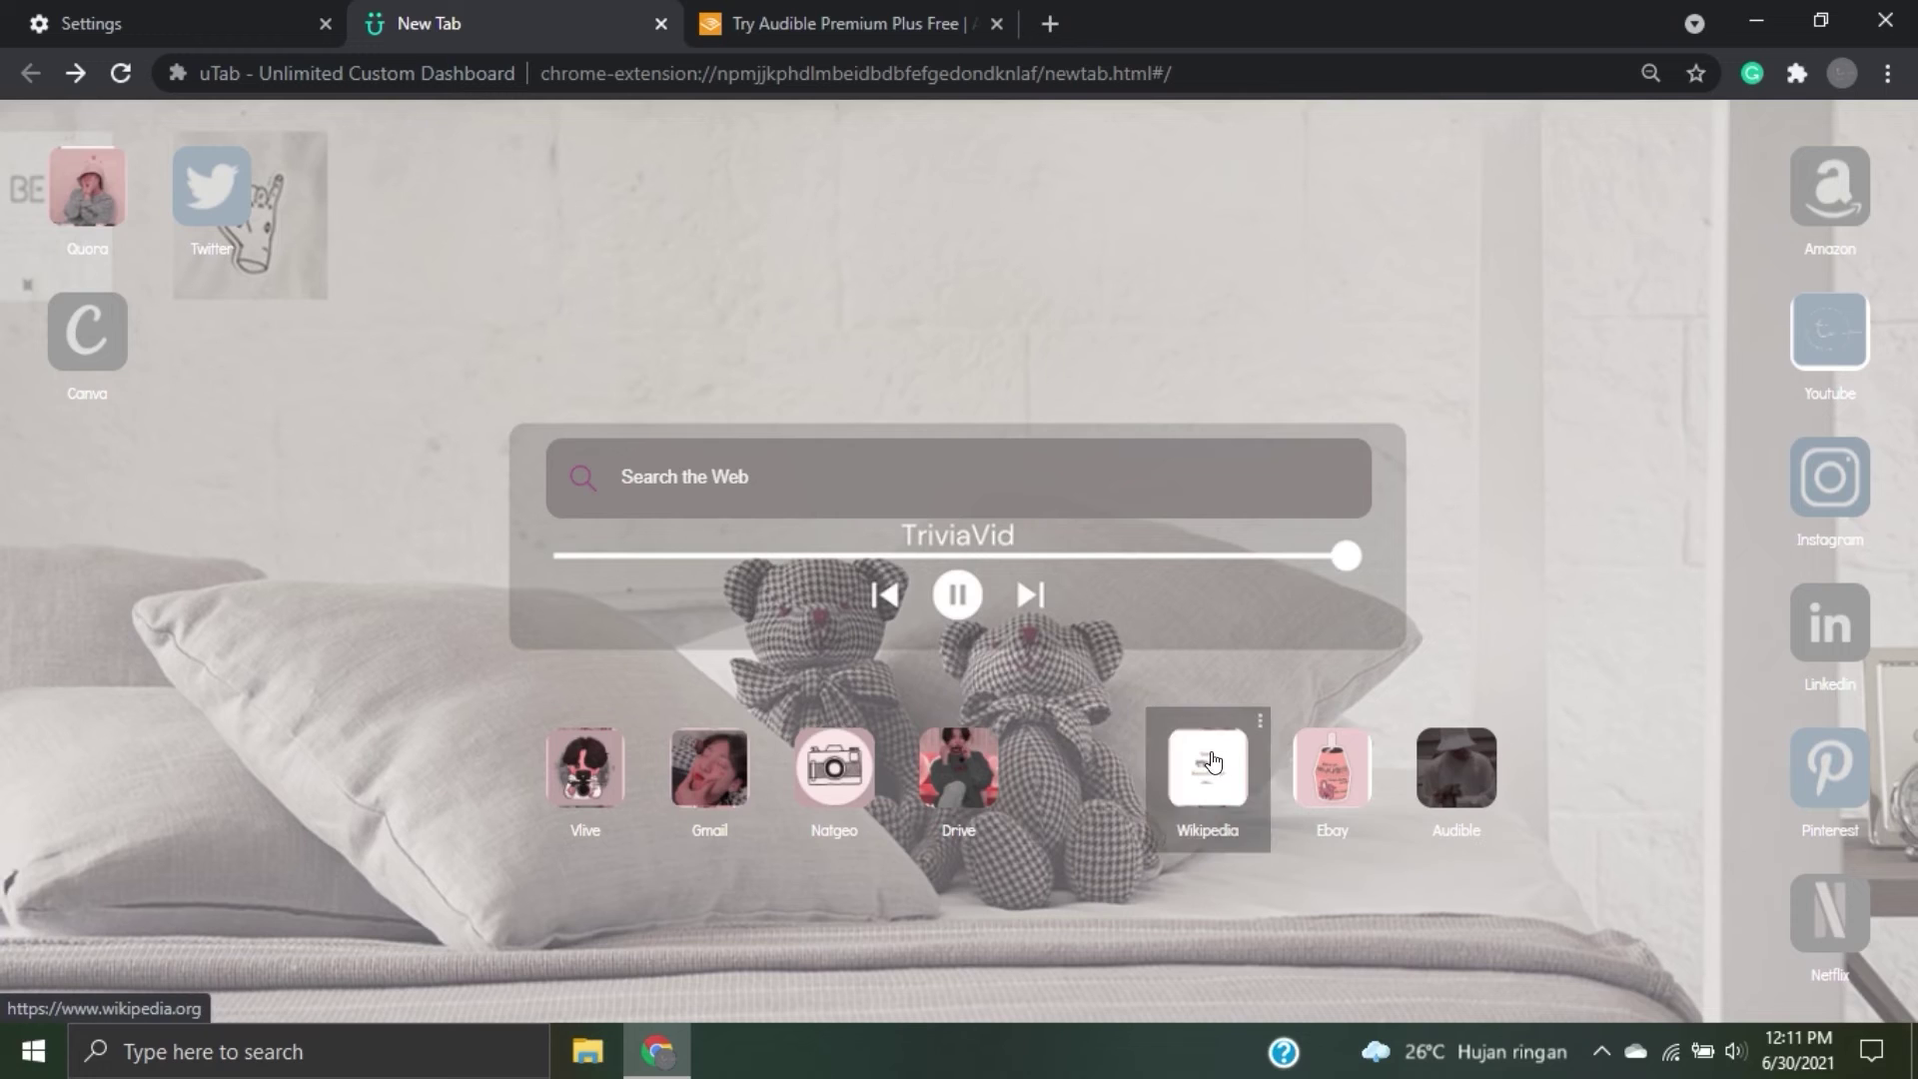
pyautogui.moveTo(1207, 769)
pyautogui.mouseDown()
pyautogui.moveTo(989, 737)
pyautogui.moveTo(1177, 734)
pyautogui.moveTo(1208, 759)
pyautogui.mouseUp()
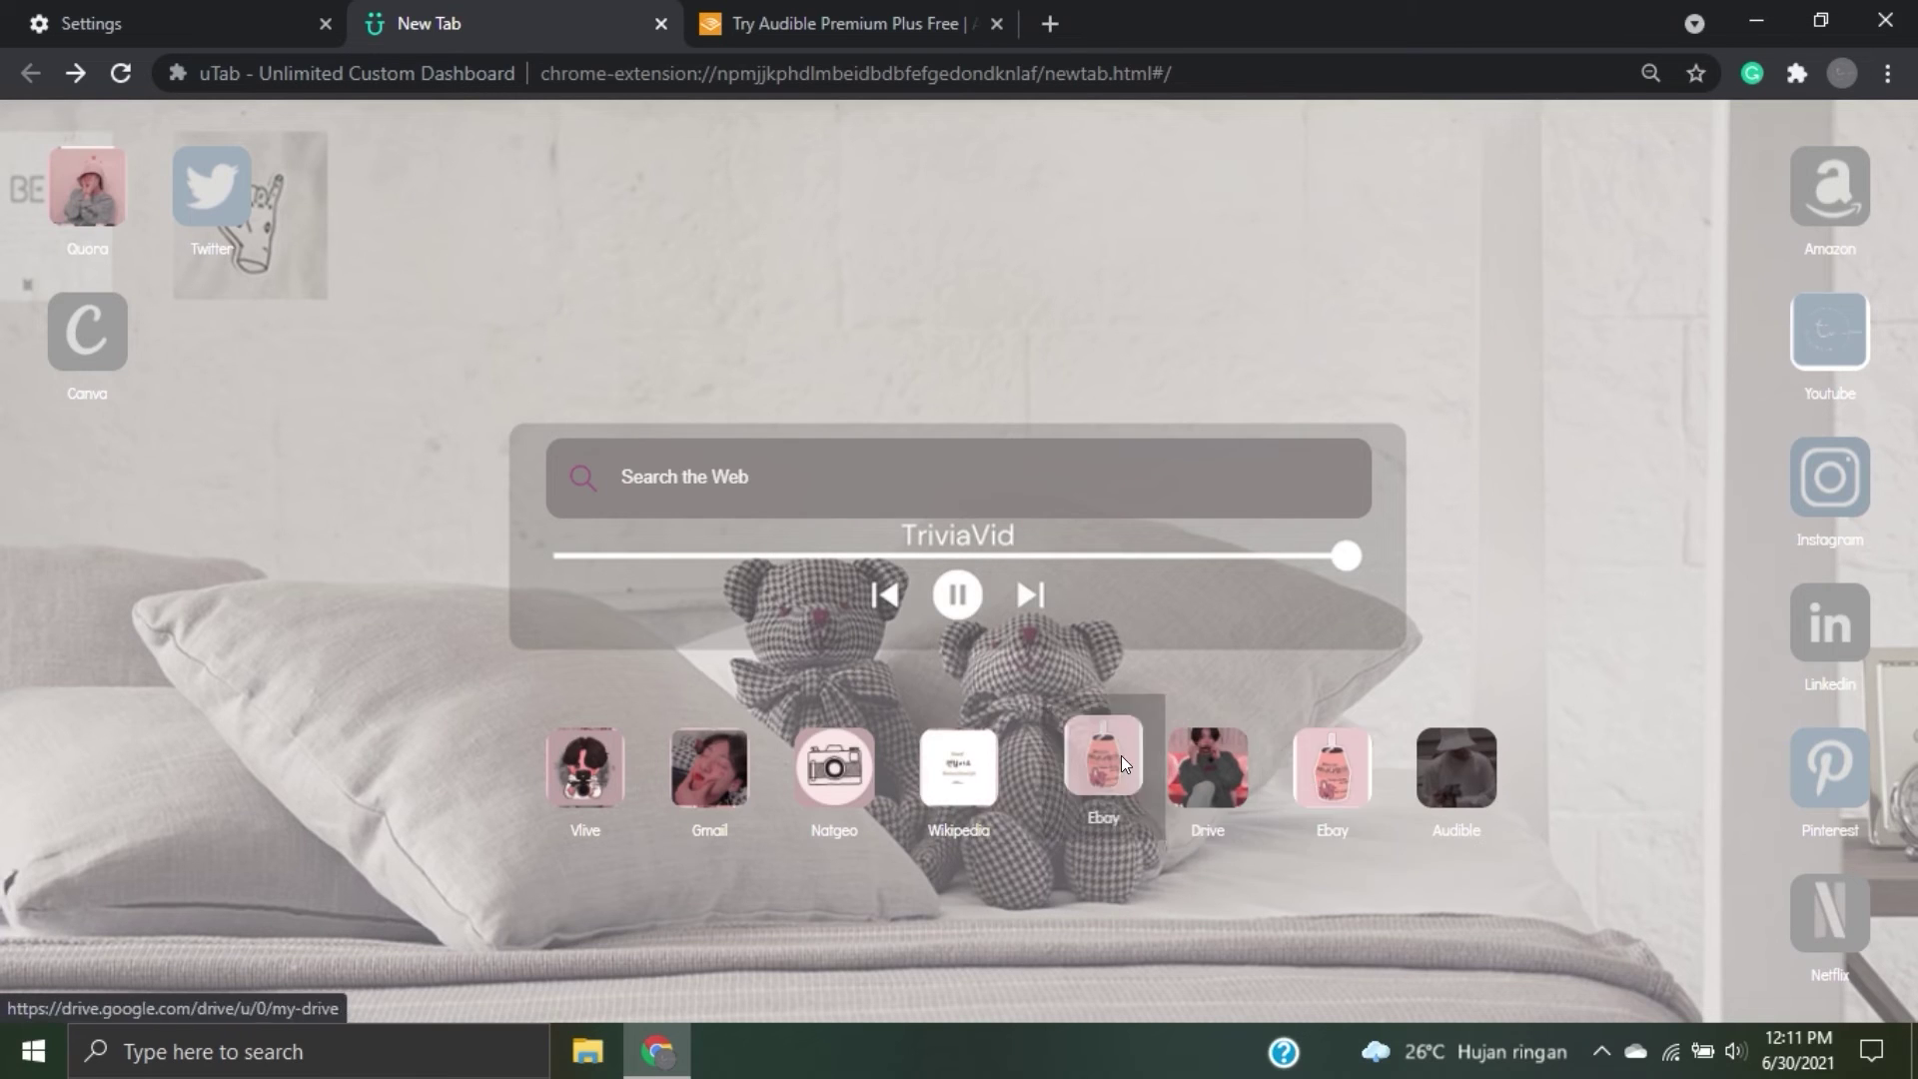
pyautogui.moveTo(1470, 751); pyautogui.dragTo(1521, 767)
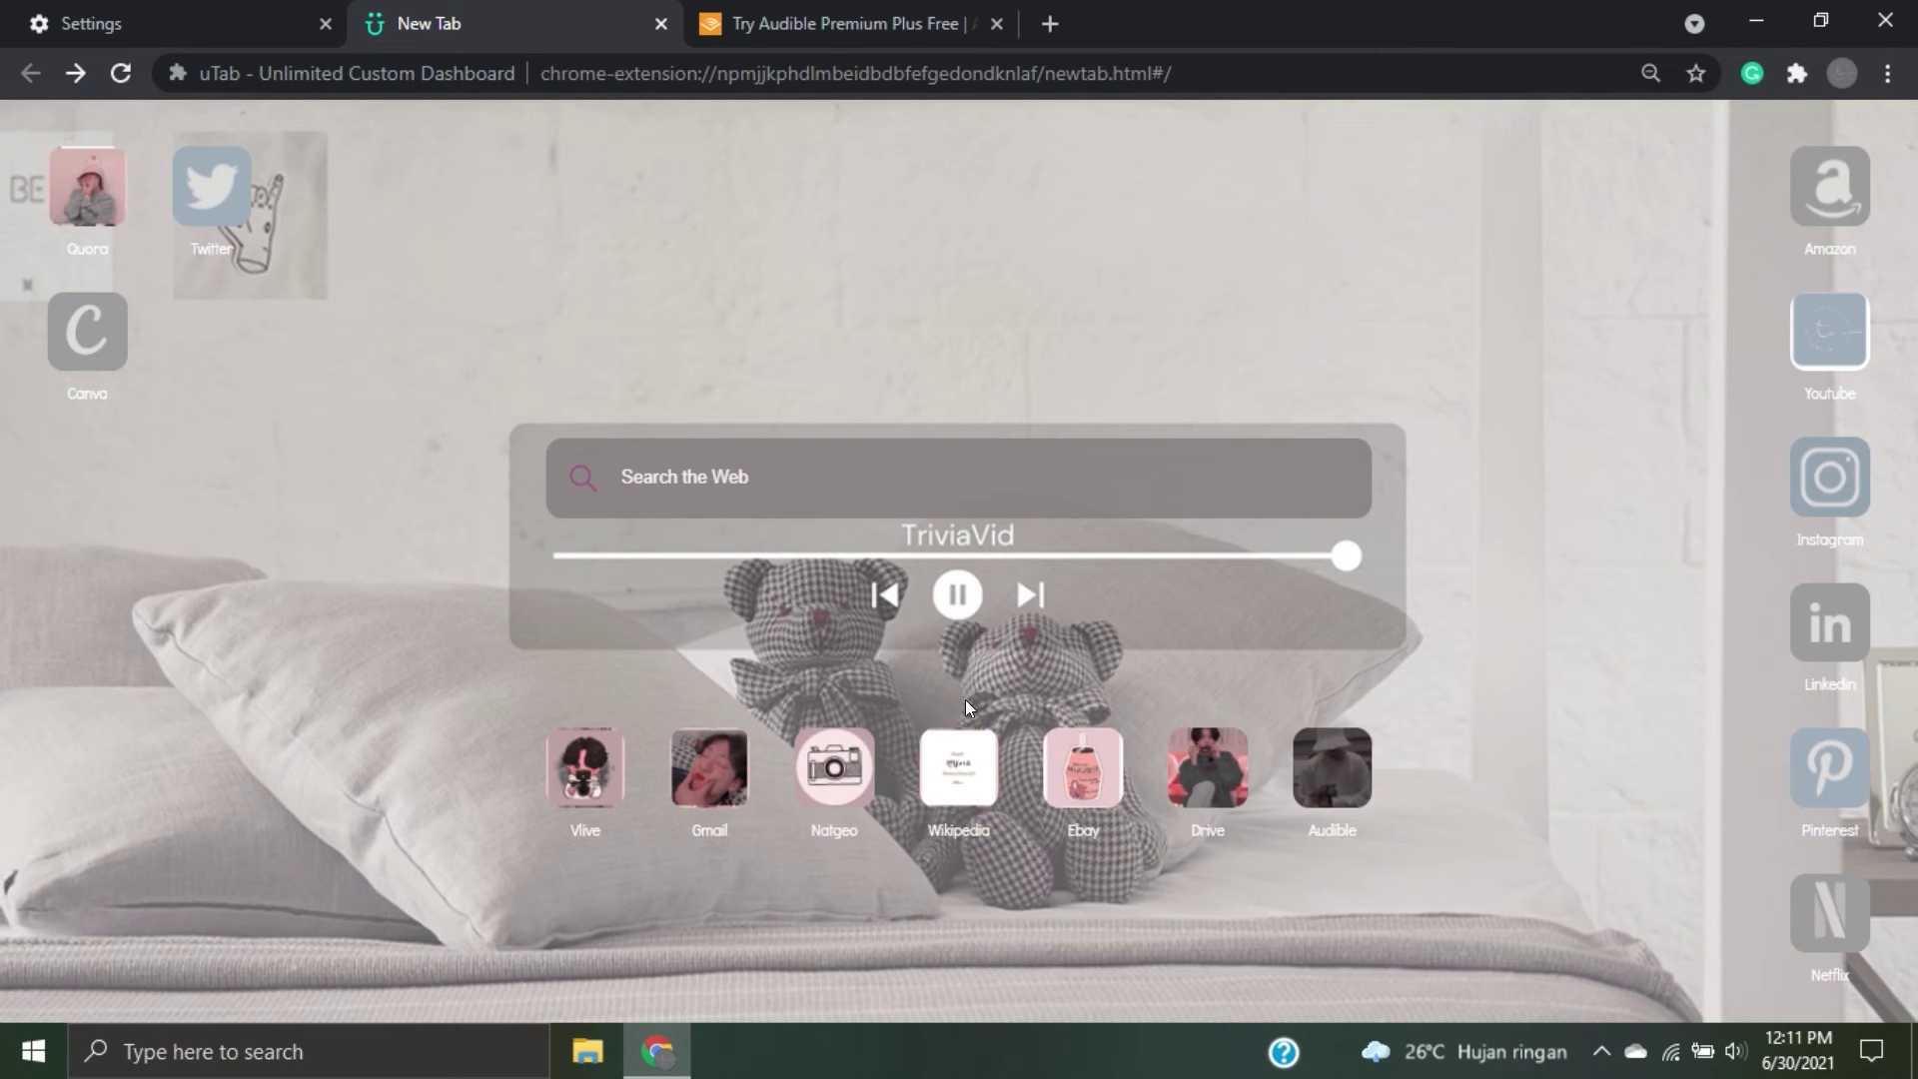
pyautogui.moveTo(726, 761); pyautogui.dragTo(1438, 759)
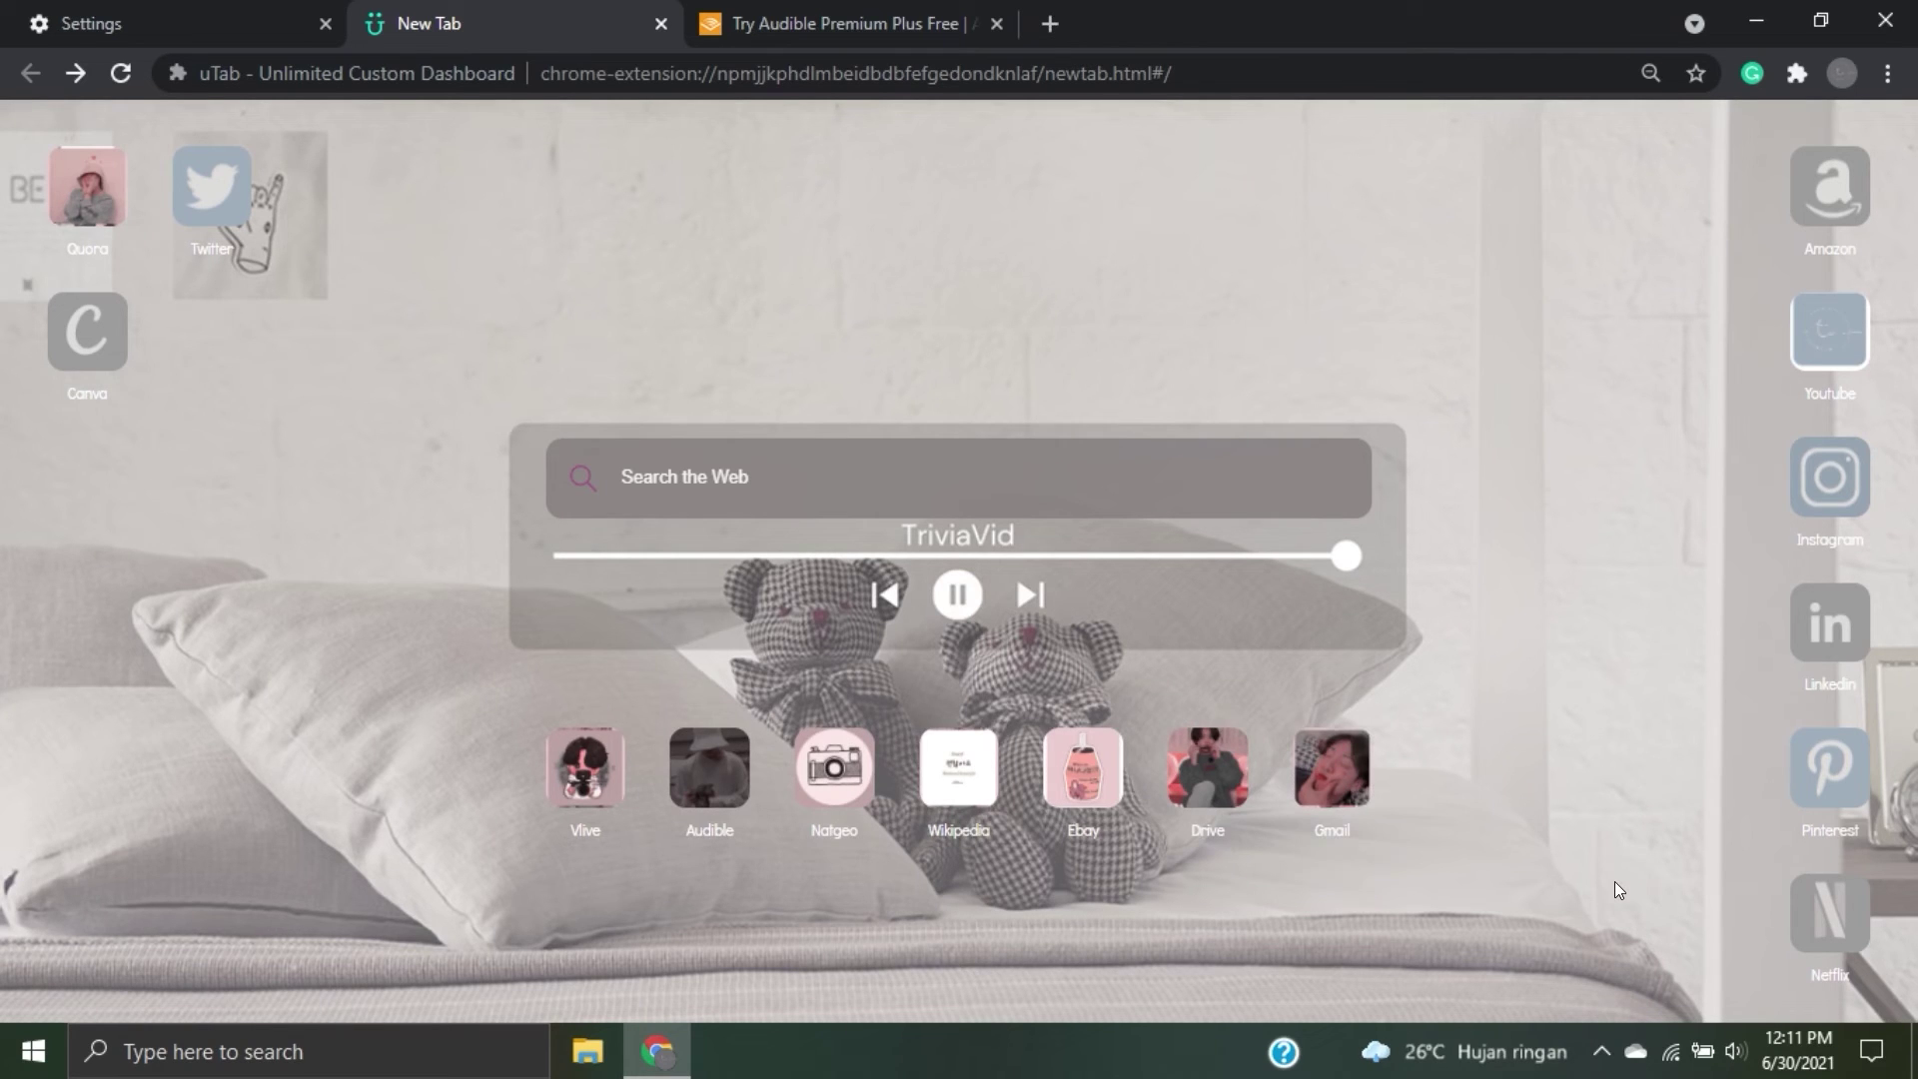
pyautogui.moveTo(1828, 911); pyautogui.dragTo(501, 262)
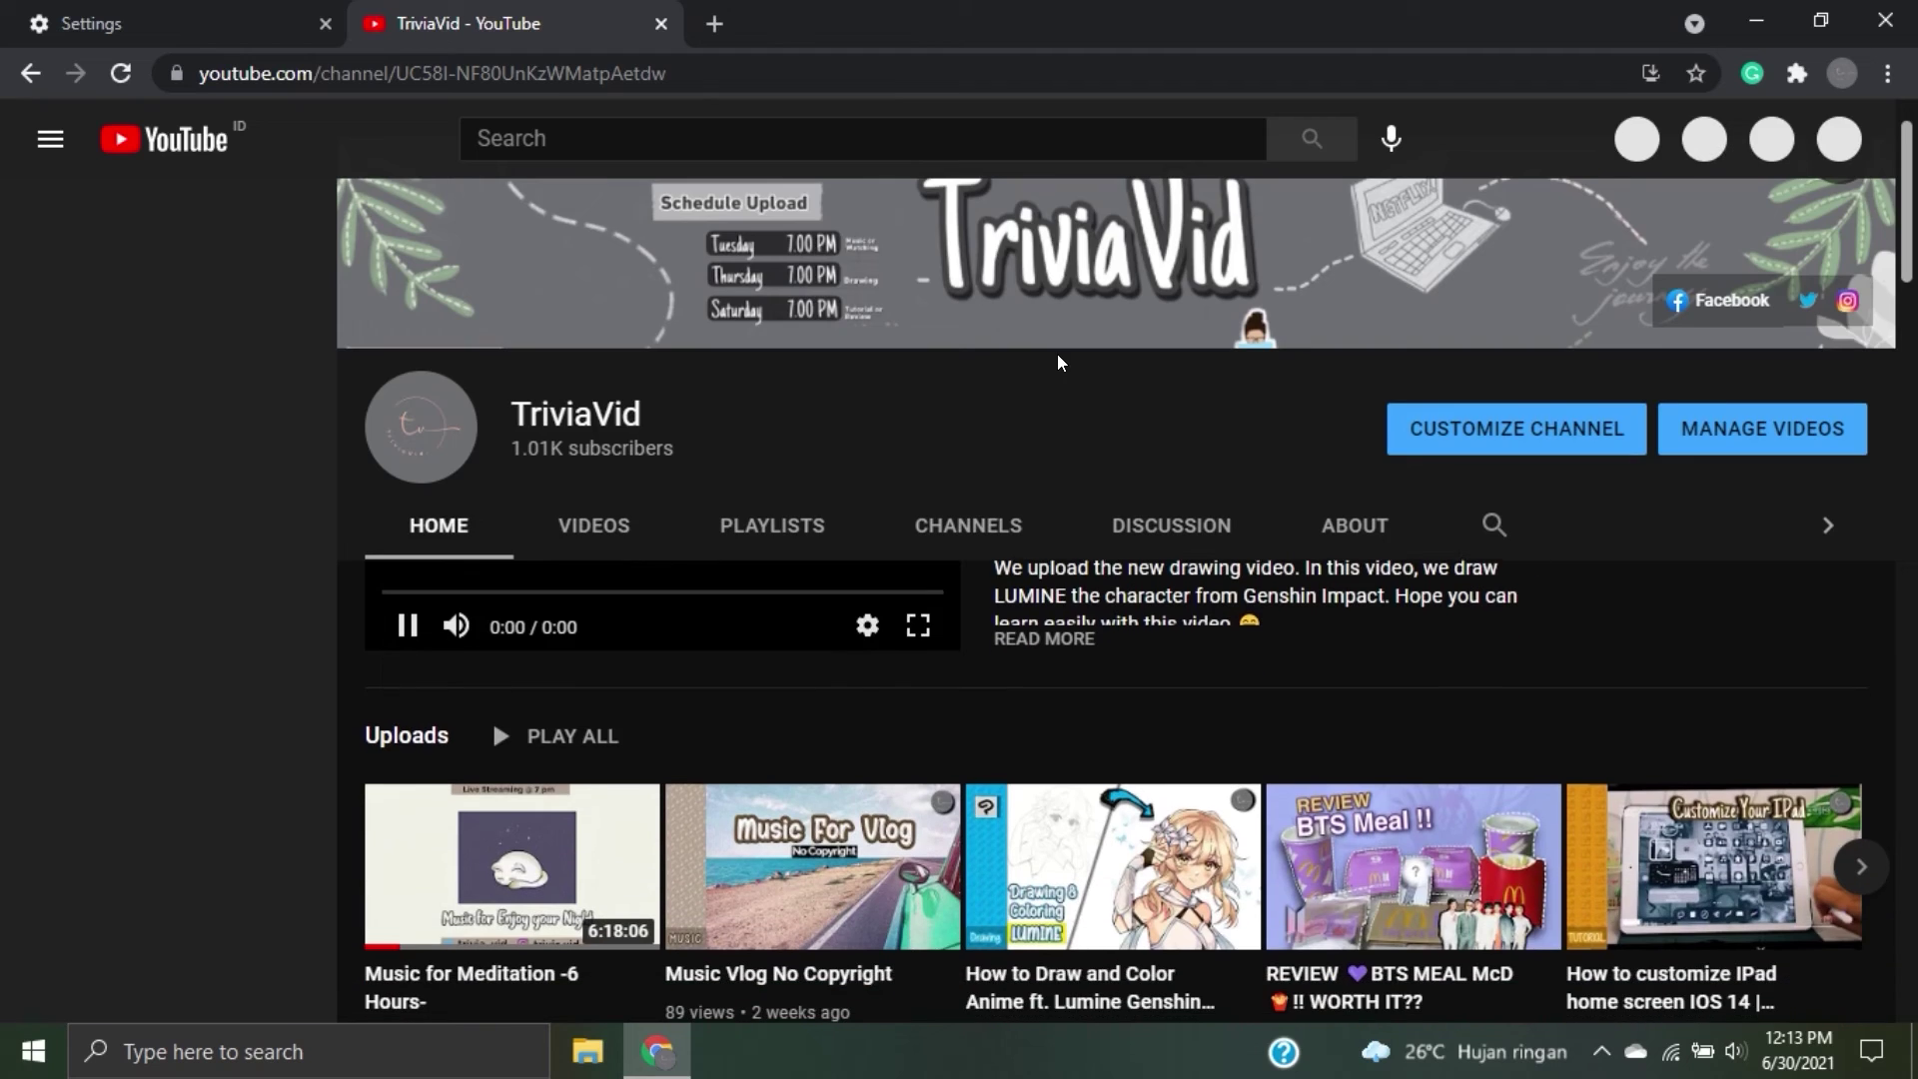
# Browse the TriviaVid channel's uploaded videos, then return to the uTab dashboard.
pyautogui.scroll(-3, 1056, 364)
pyautogui.click(597, 255)
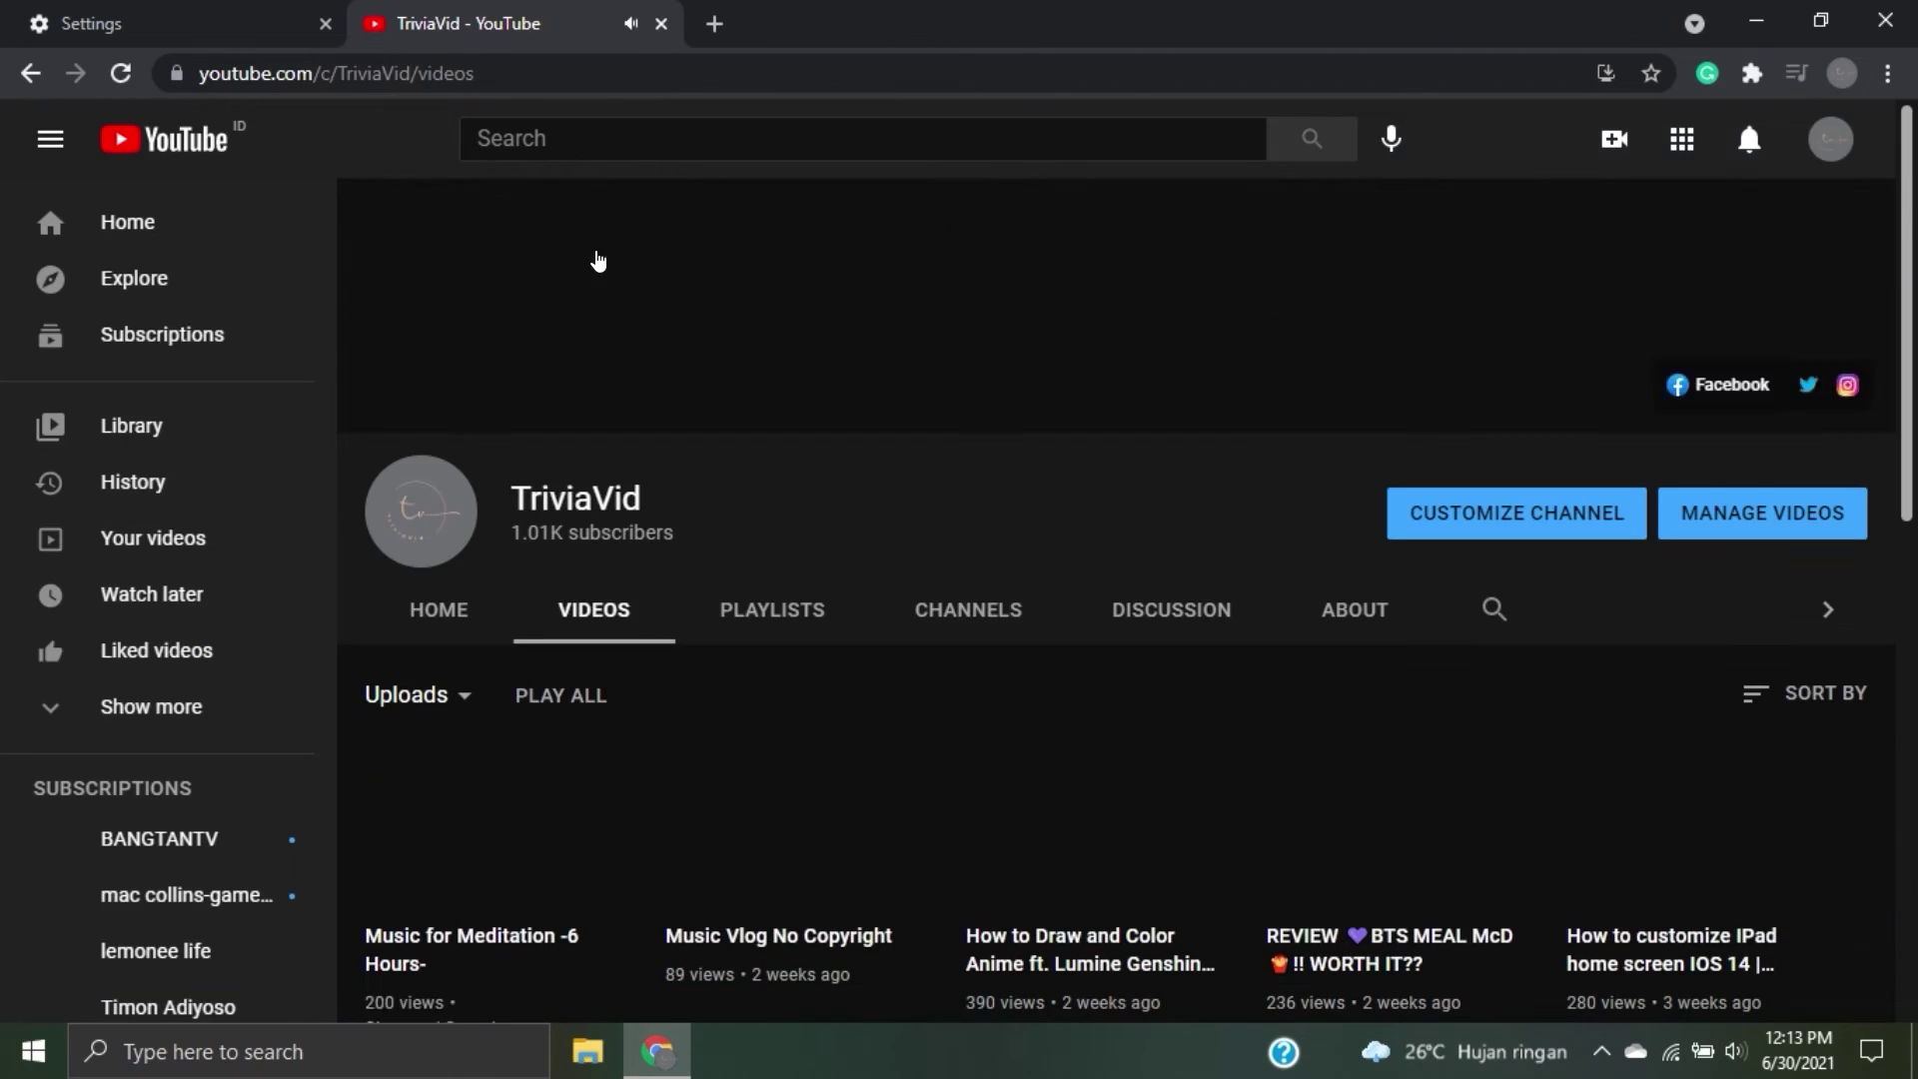
pyautogui.scroll(-8, 811, 565)
pyautogui.scroll(10, 811, 568)
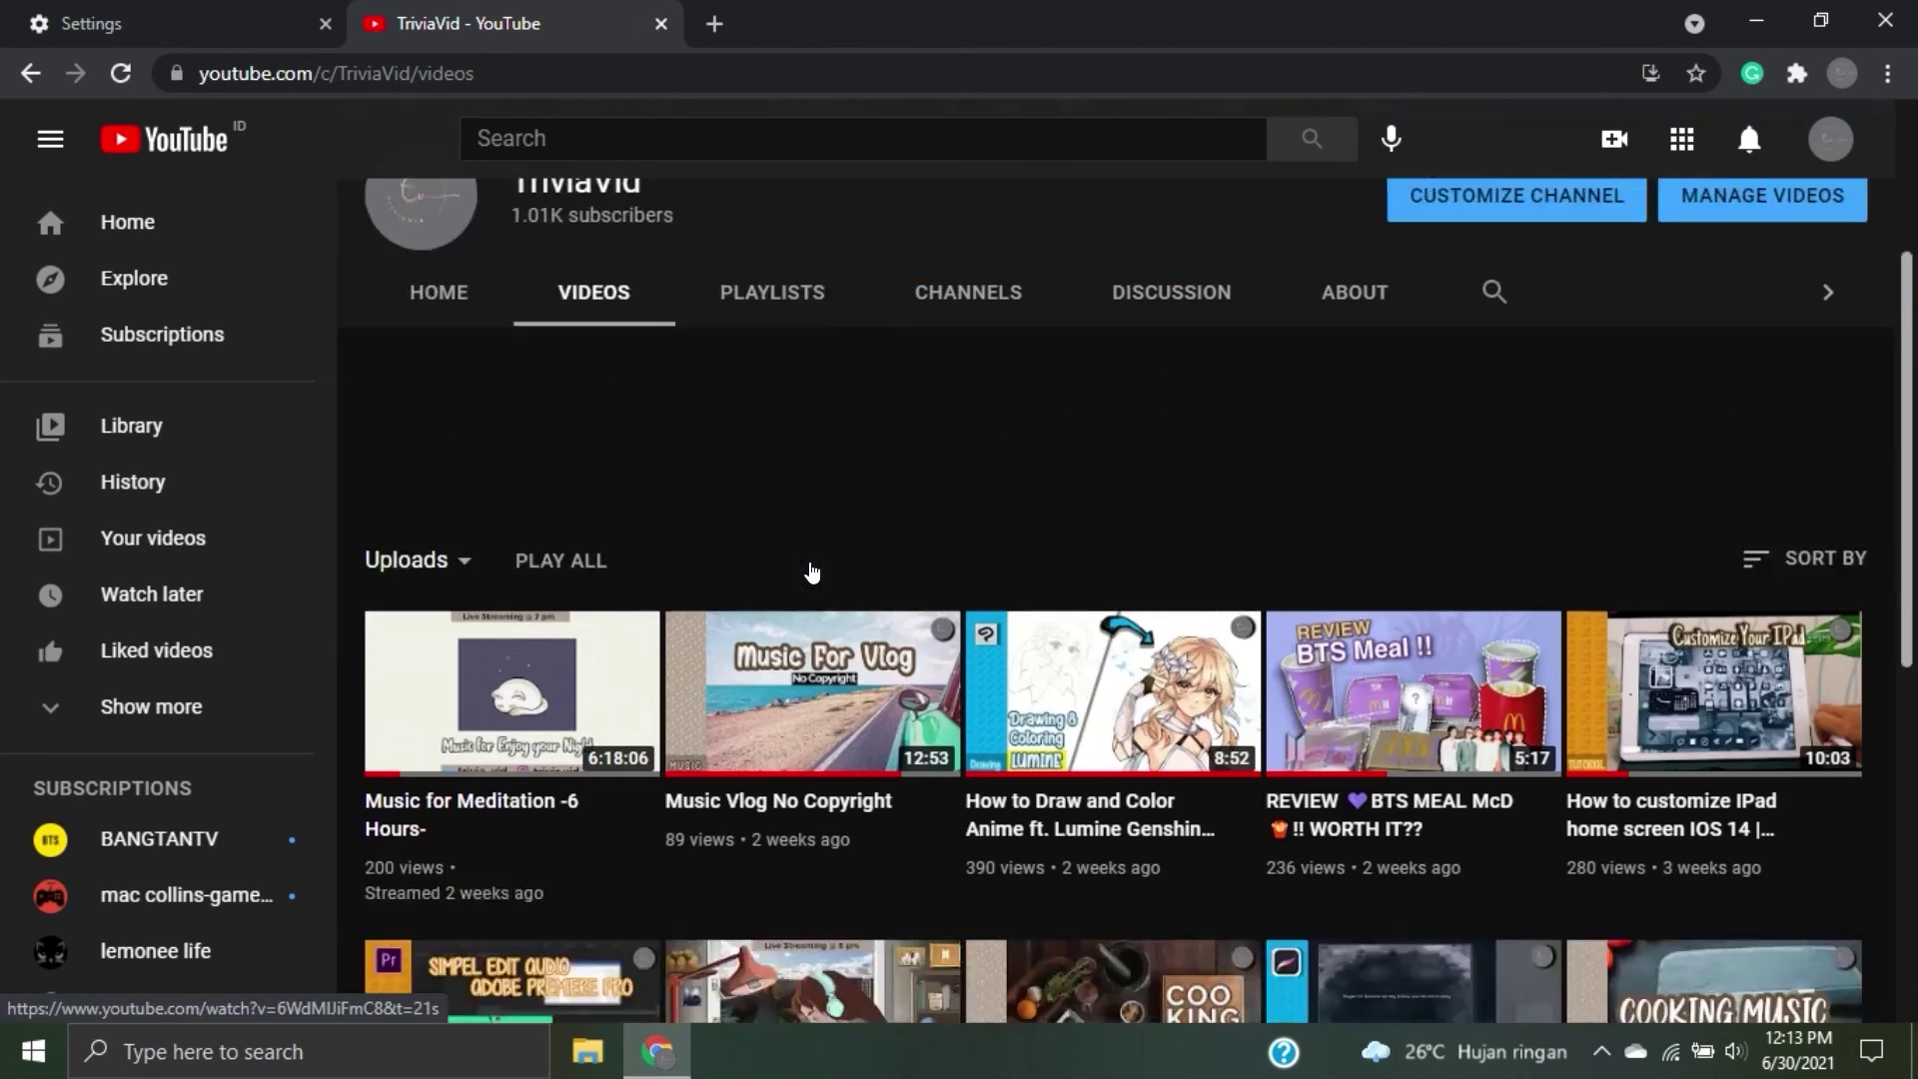
pyautogui.click(28, 76)
pyautogui.click(24, 78)
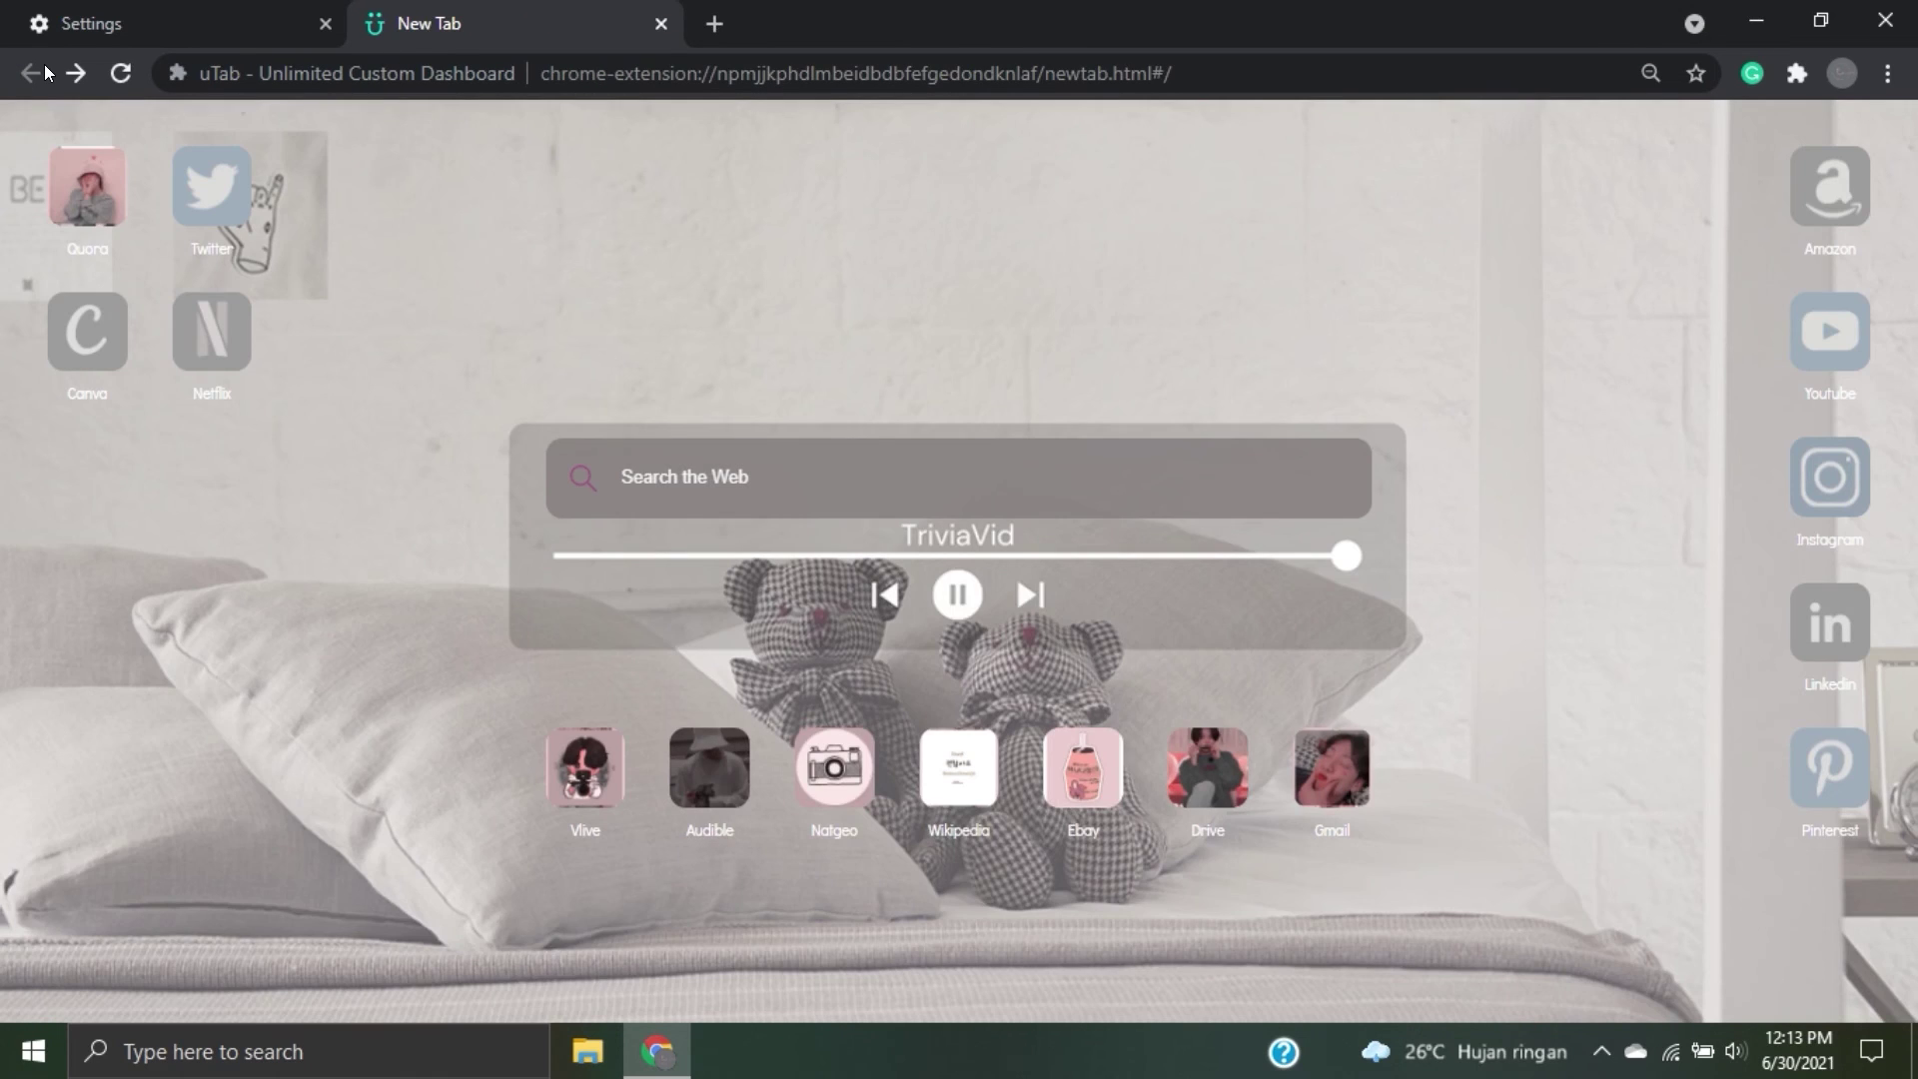
# Swap Quora and Audible between the top-left group and the bottom row.
pyautogui.moveTo(91, 227); pyautogui.dragTo(715, 954)
pyautogui.moveTo(709, 768); pyautogui.dragTo(87, 188)
pyautogui.moveTo(712, 904); pyautogui.dragTo(691, 734)
# Put Twitter next to Canva and move Amazon below Youtube in the right column.
pyautogui.moveTo(211, 188); pyautogui.dragTo(330, 335)
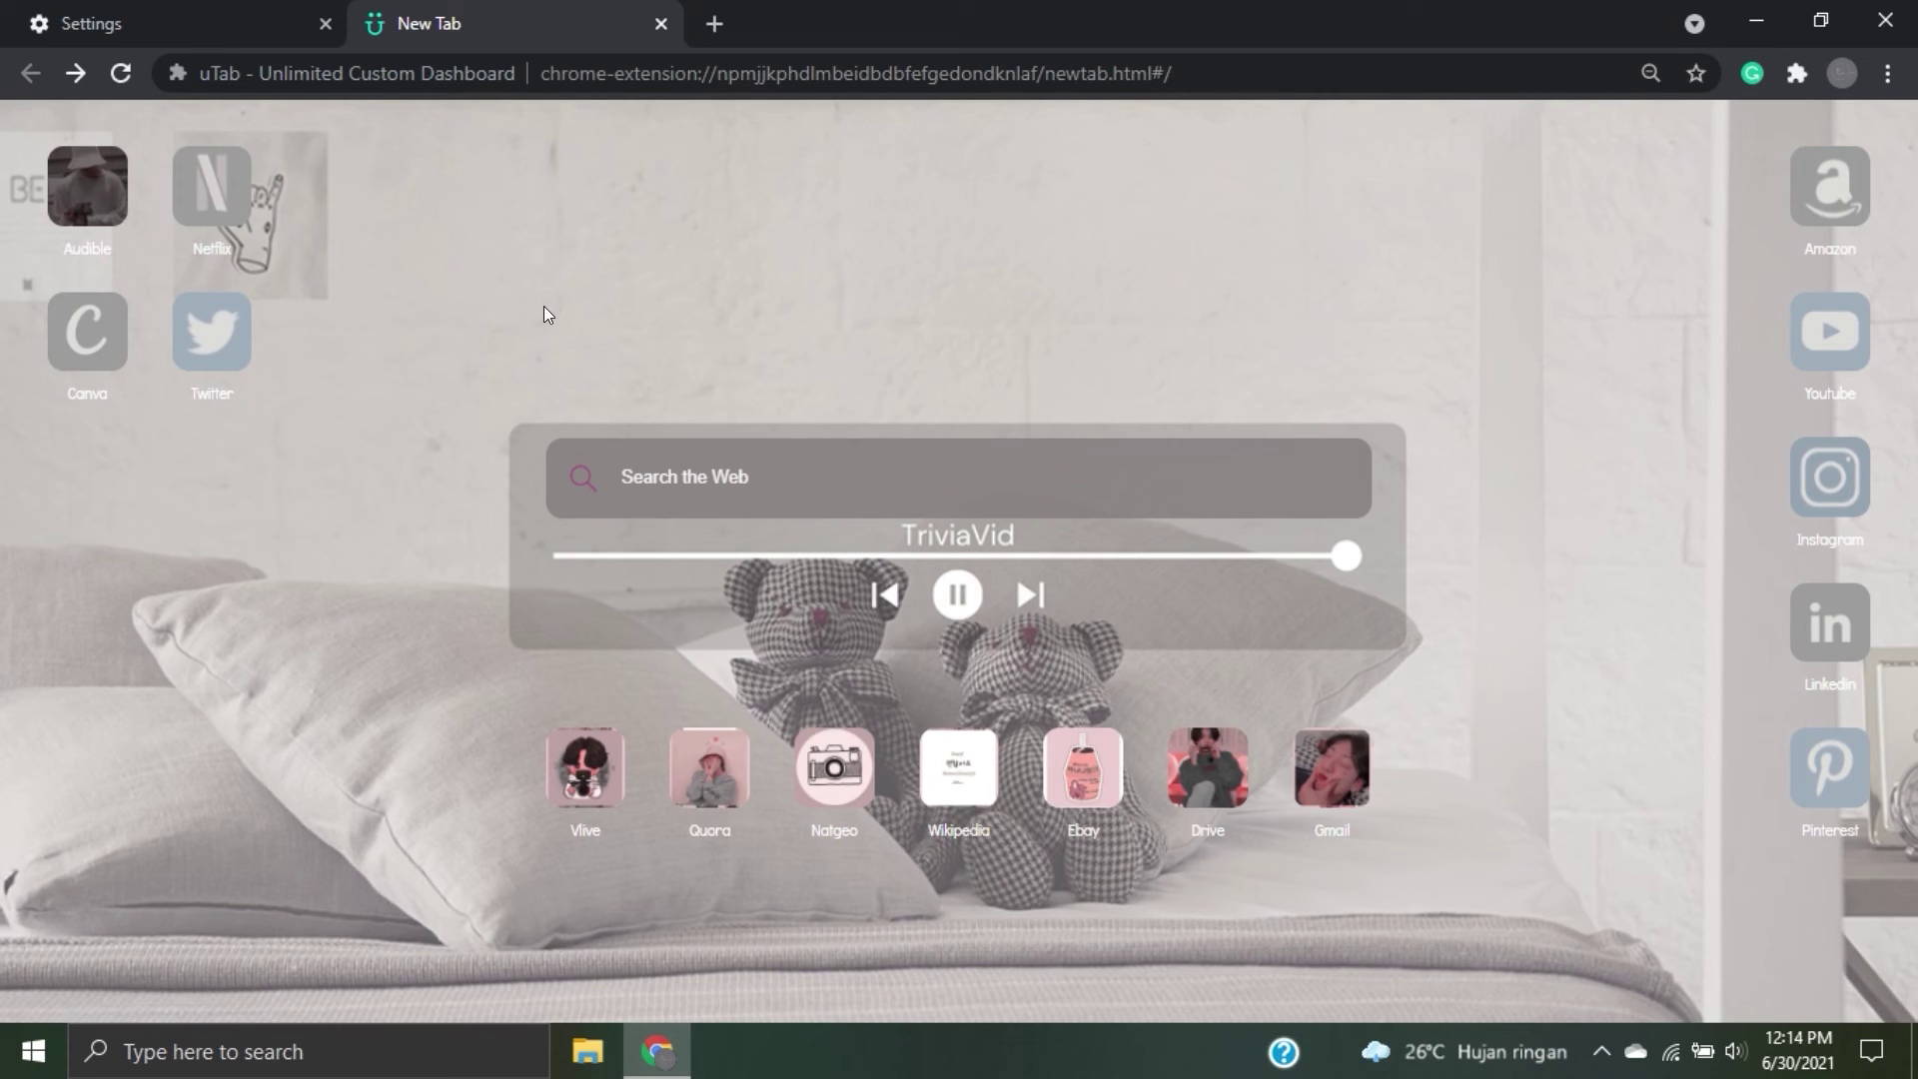
pyautogui.moveTo(1862, 224); pyautogui.dragTo(1688, 395)
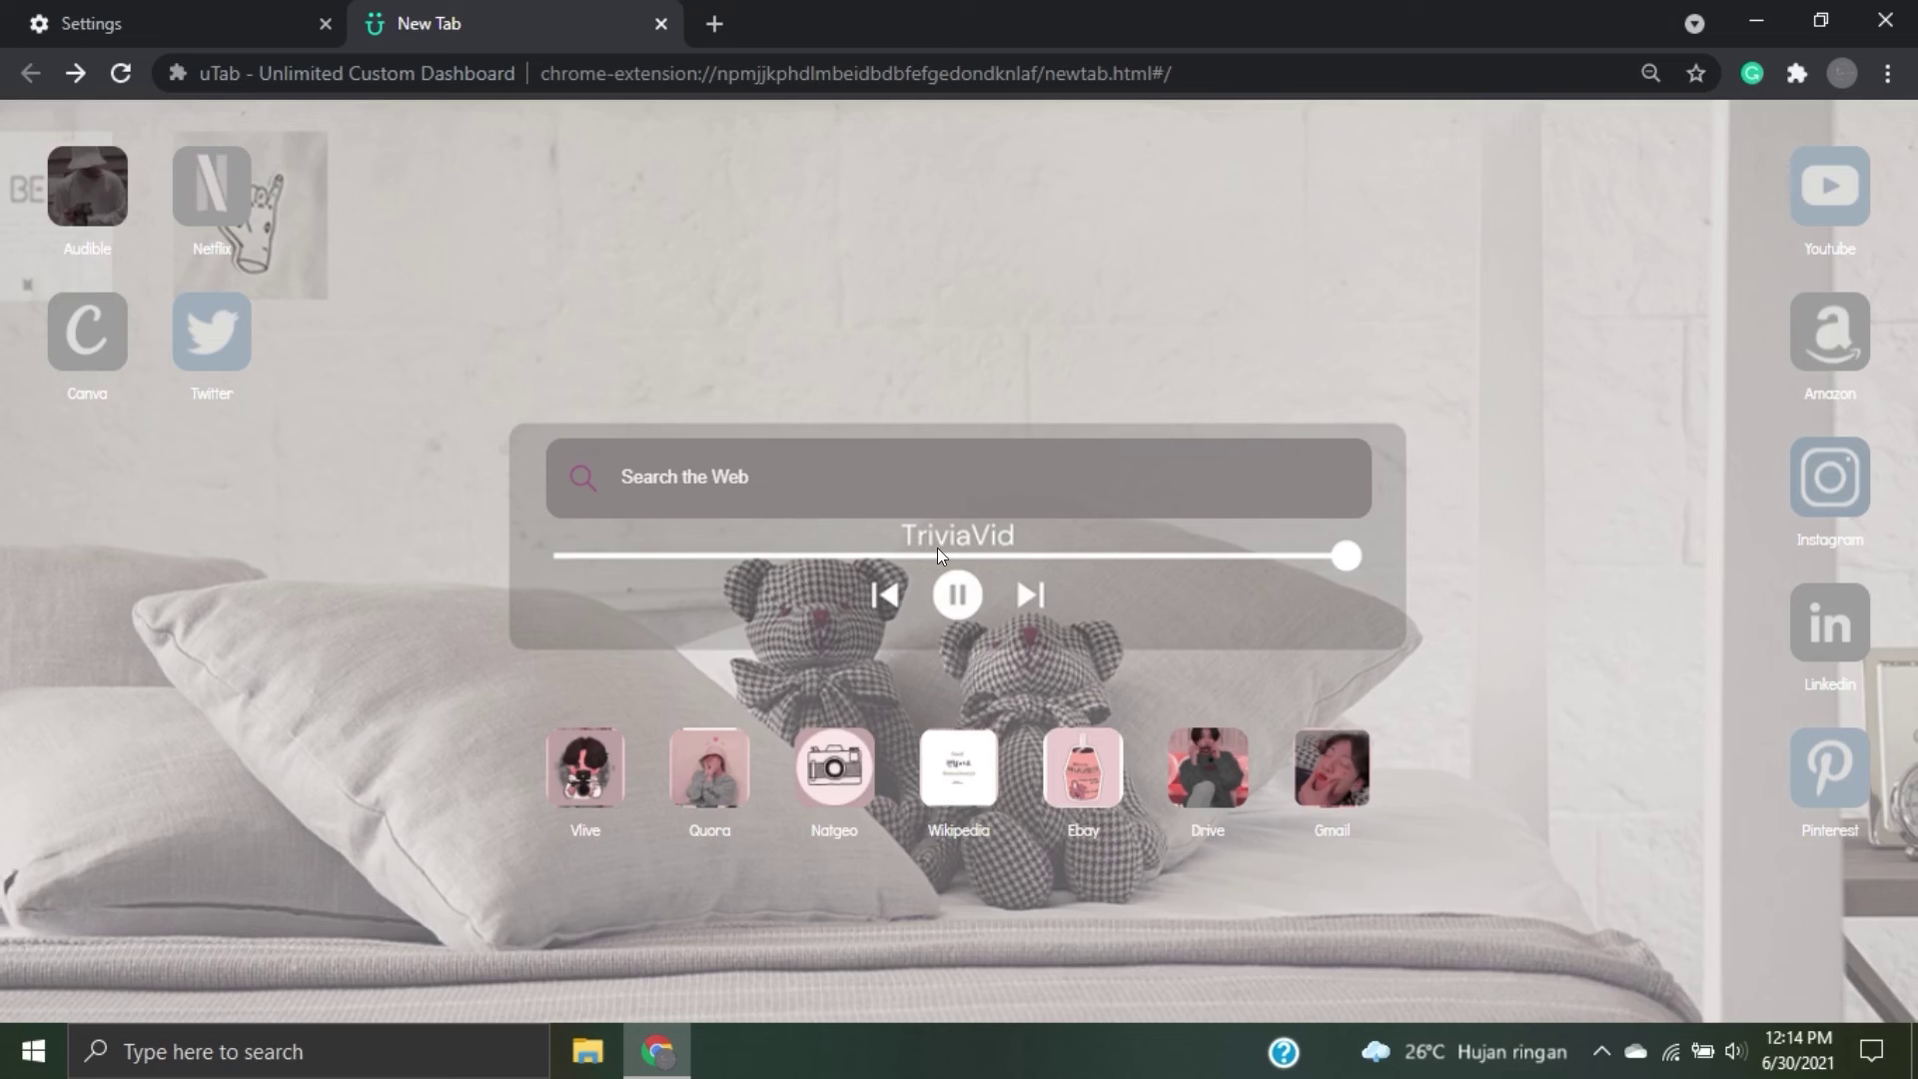
pyautogui.click(861, 467)
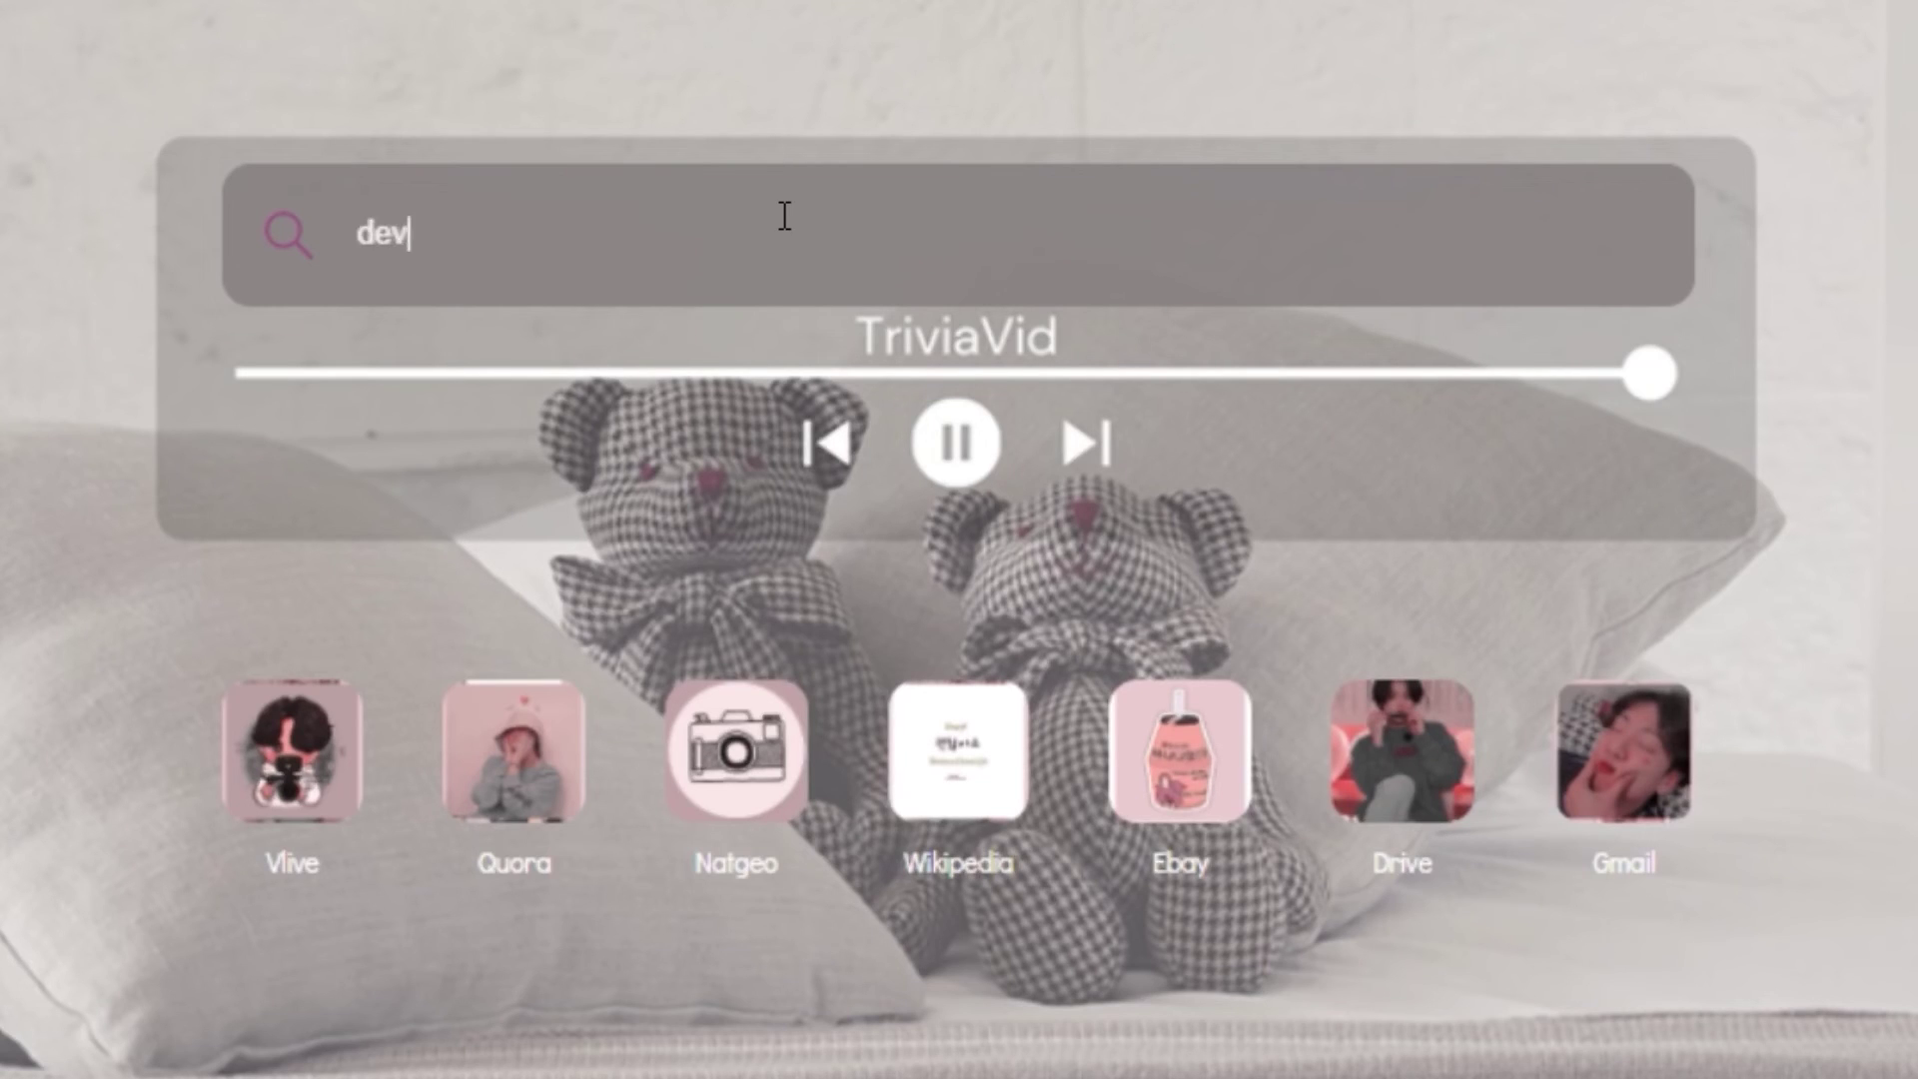
# Search the web for 'devianart', then switch to Chrome's Appearance settings tab.
pyautogui.write('devianart')
pyautogui.press('Return')
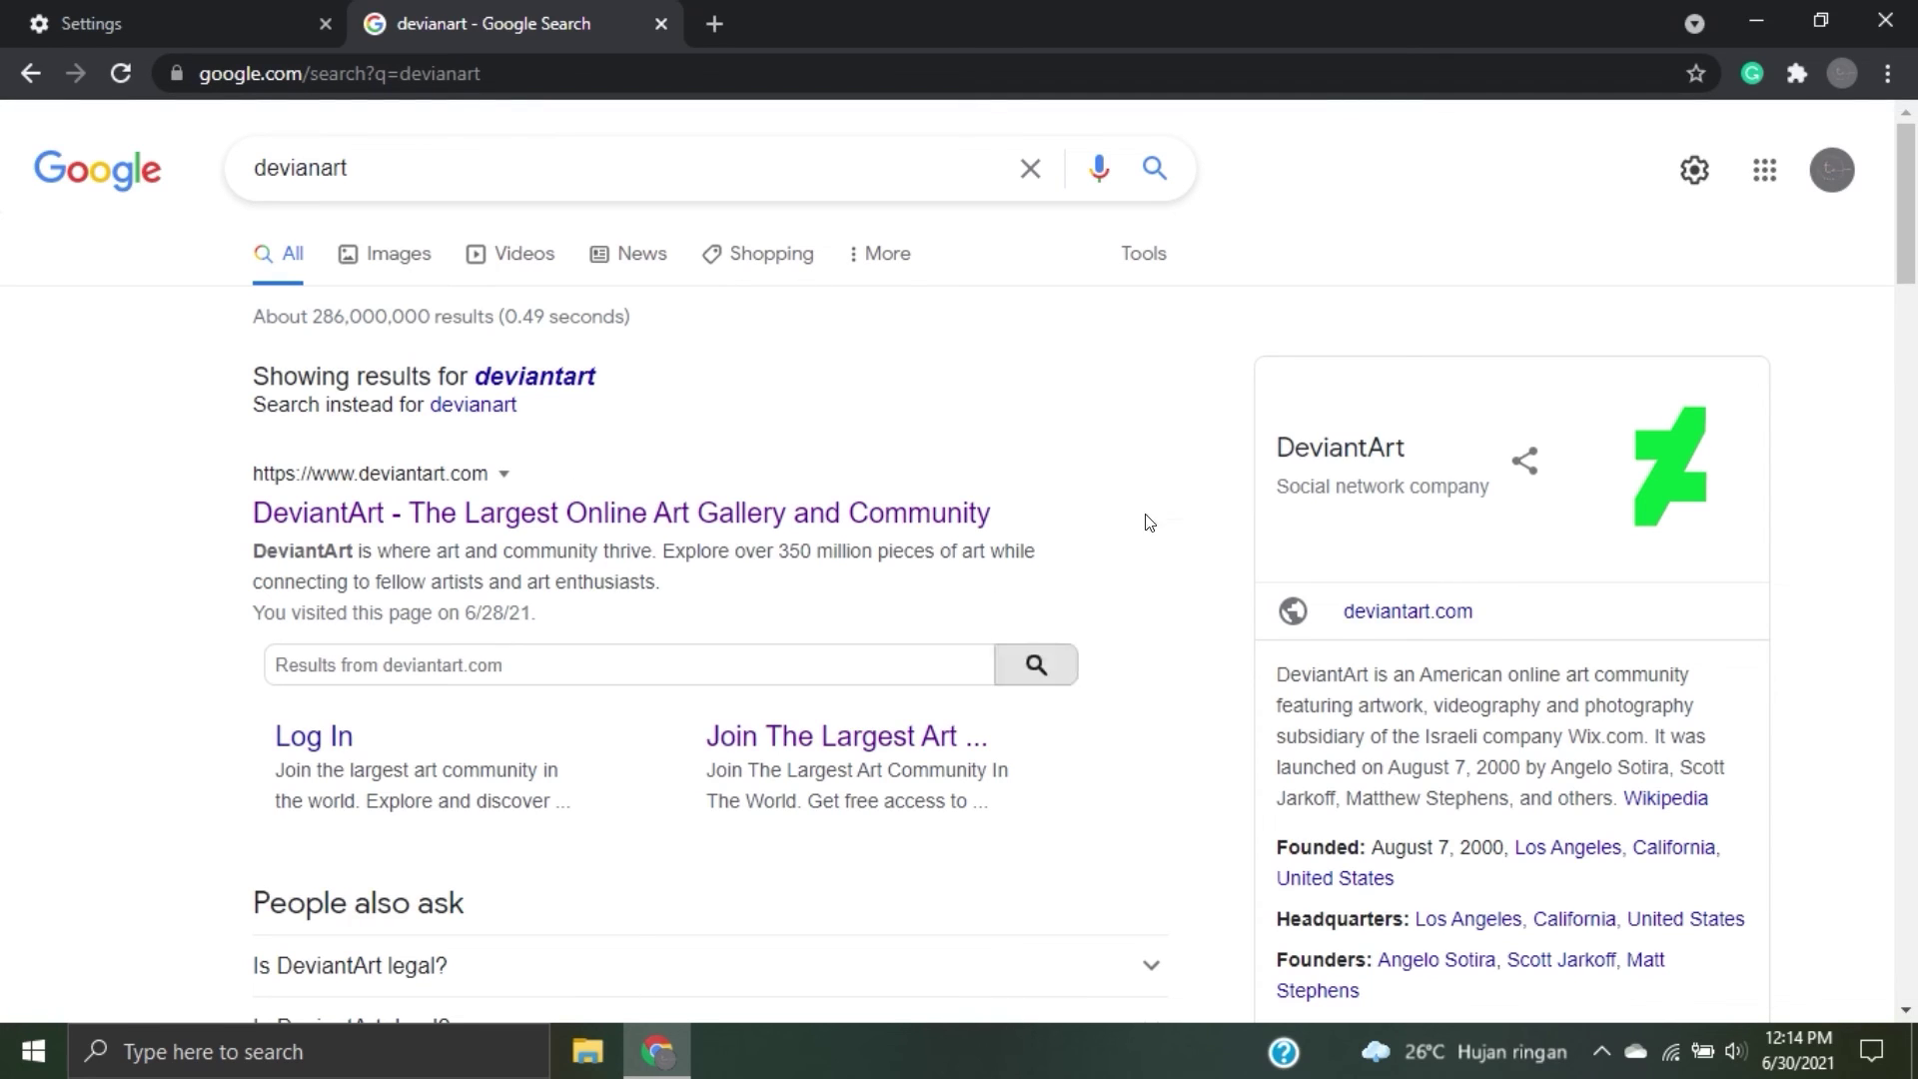
pyautogui.click(189, 14)
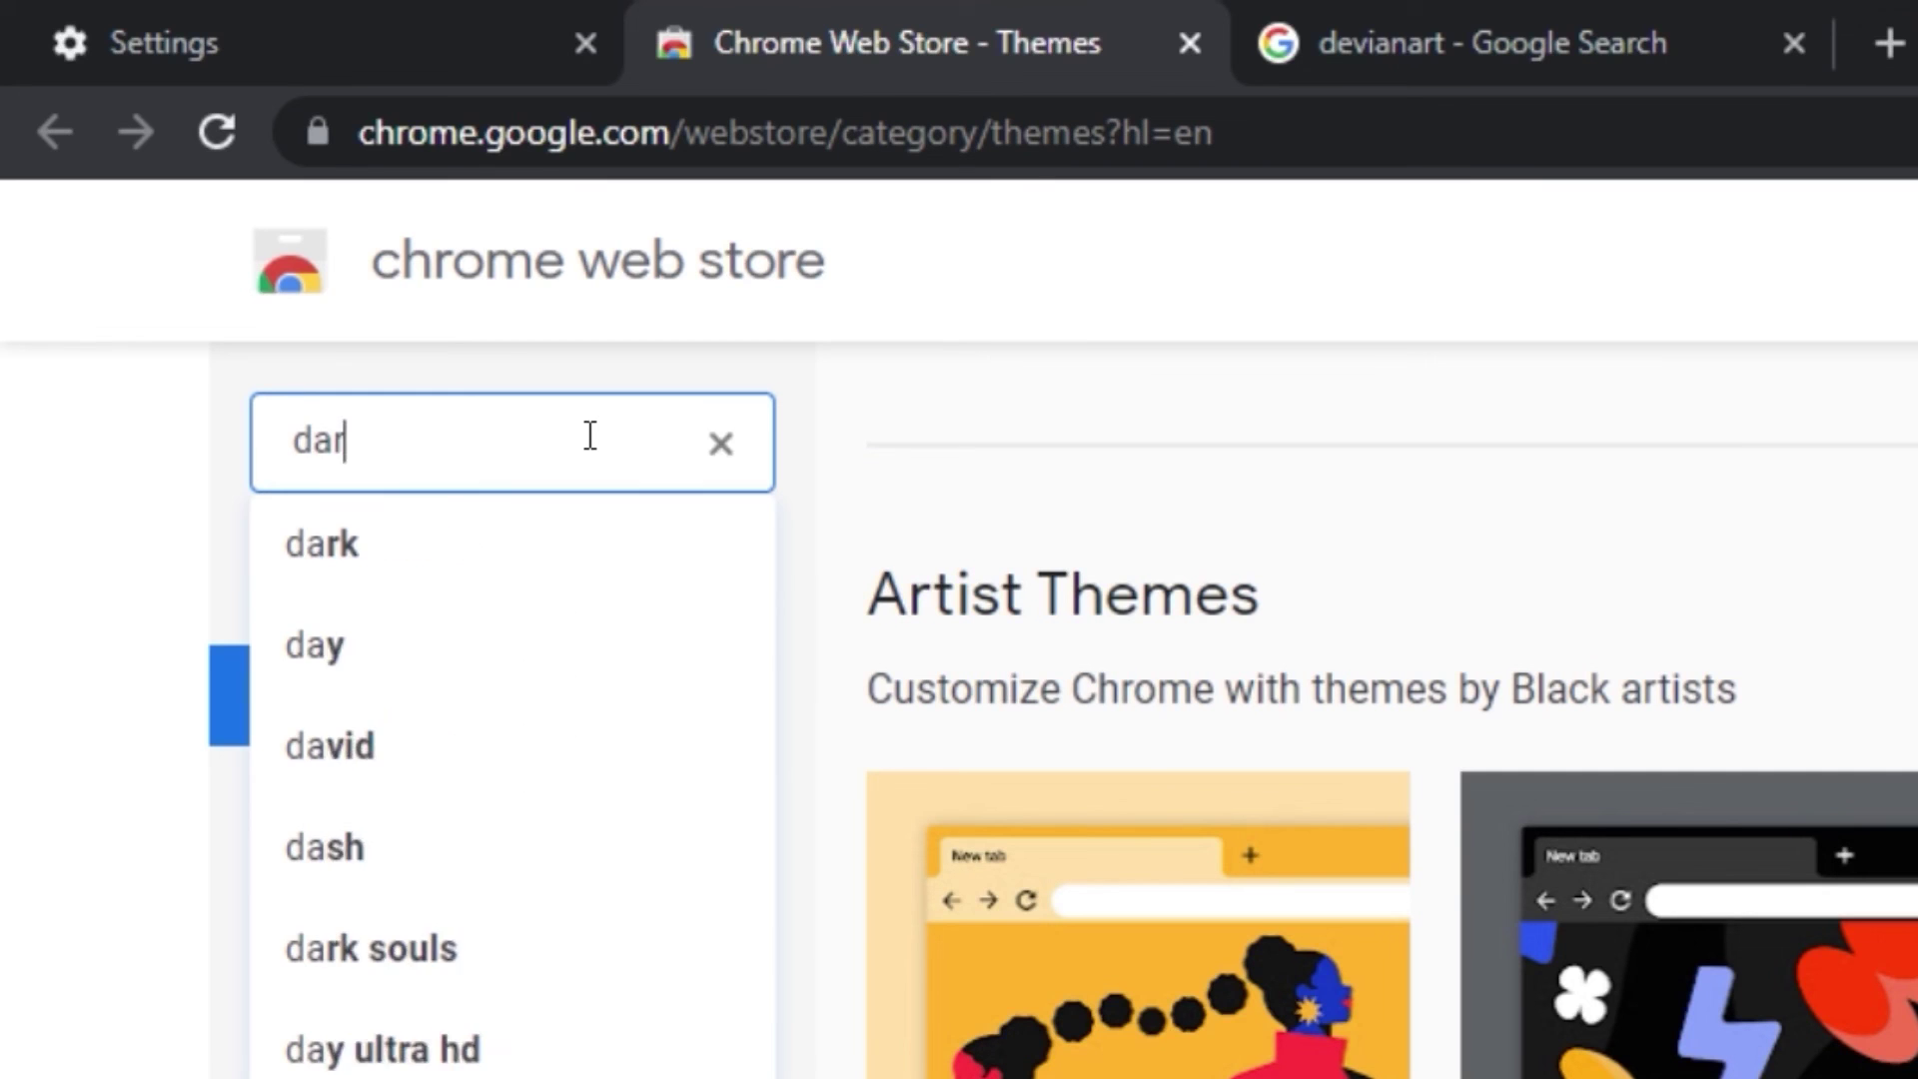
# Search the Web Store for 'dark' and open the Dark Theme for Chrome page.
pyautogui.write('k')
pyautogui.click(519, 745)
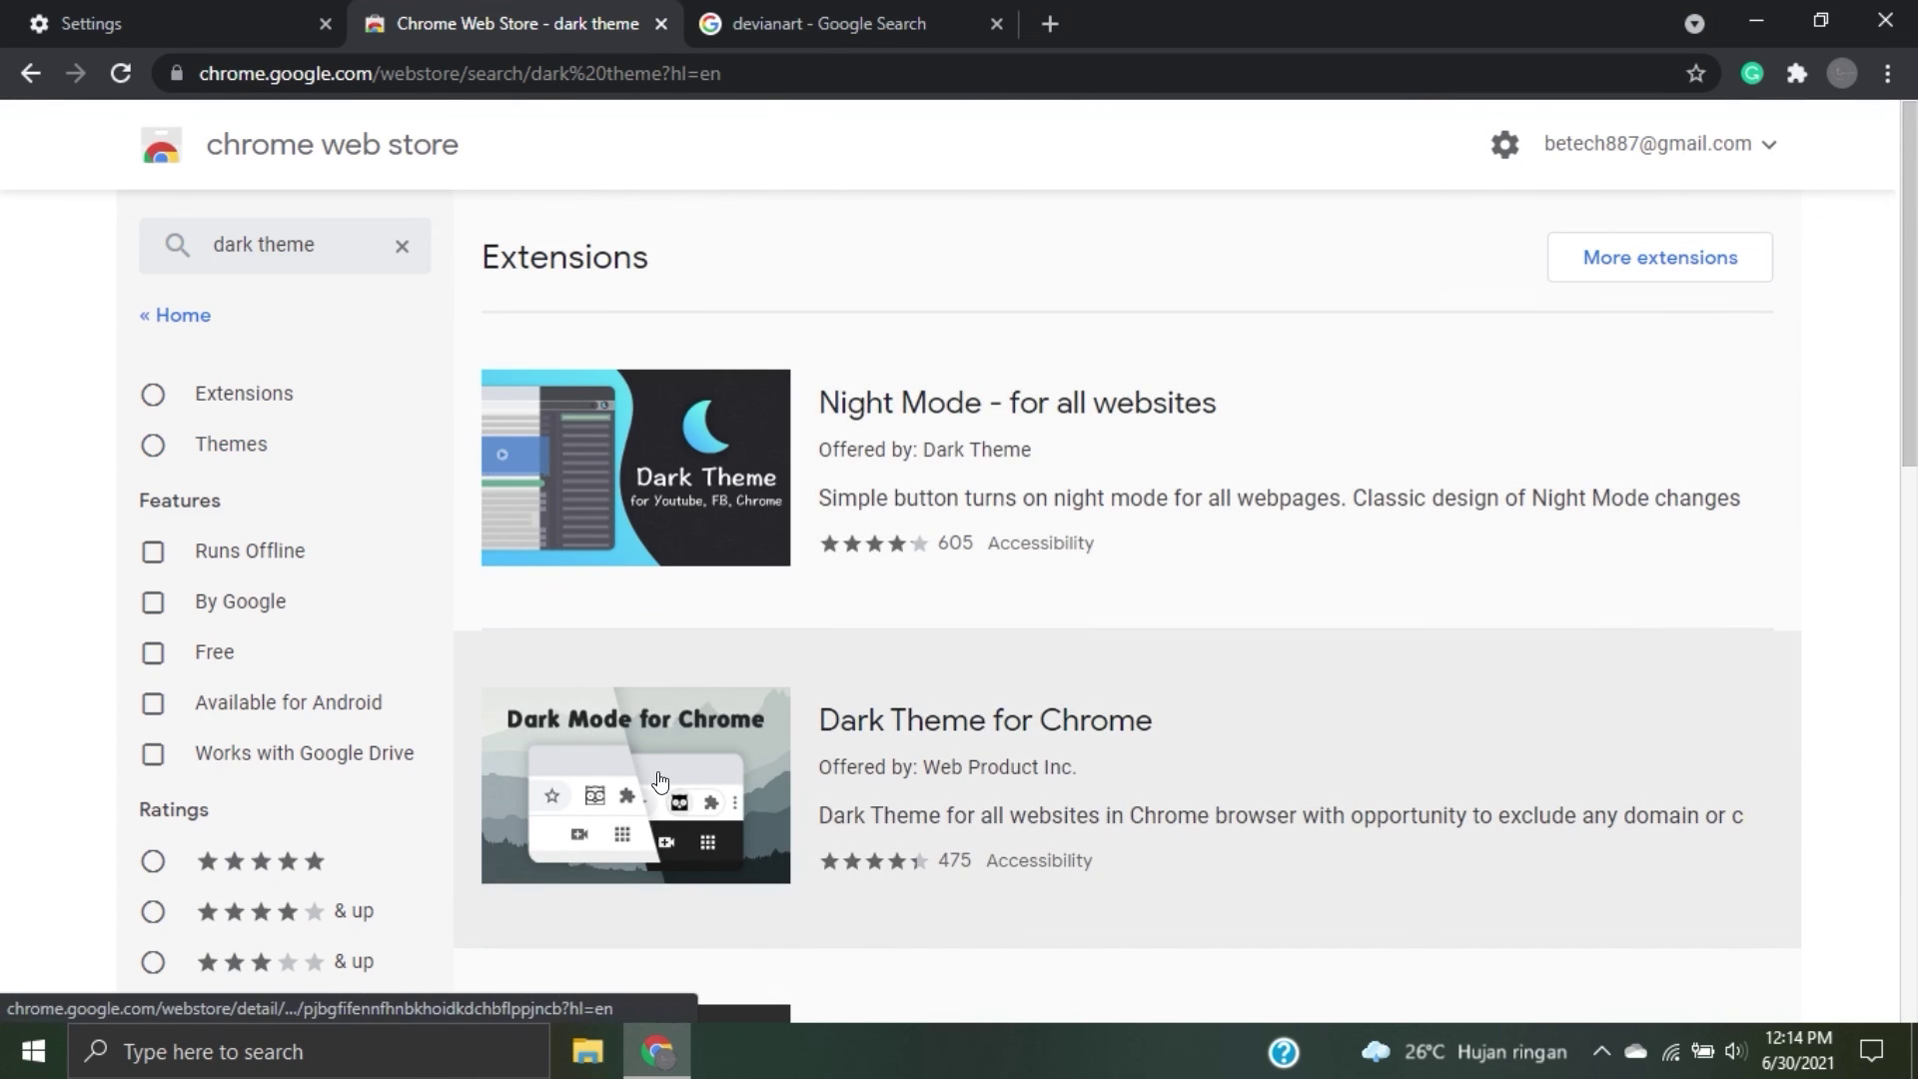
pyautogui.click(660, 781)
pyautogui.scroll(-5, 686, 587)
pyautogui.scroll(3, 685, 587)
# Browse the preview images, then add Dark Theme for Chrome and confirm Add extension.
pyautogui.click(1498, 509)
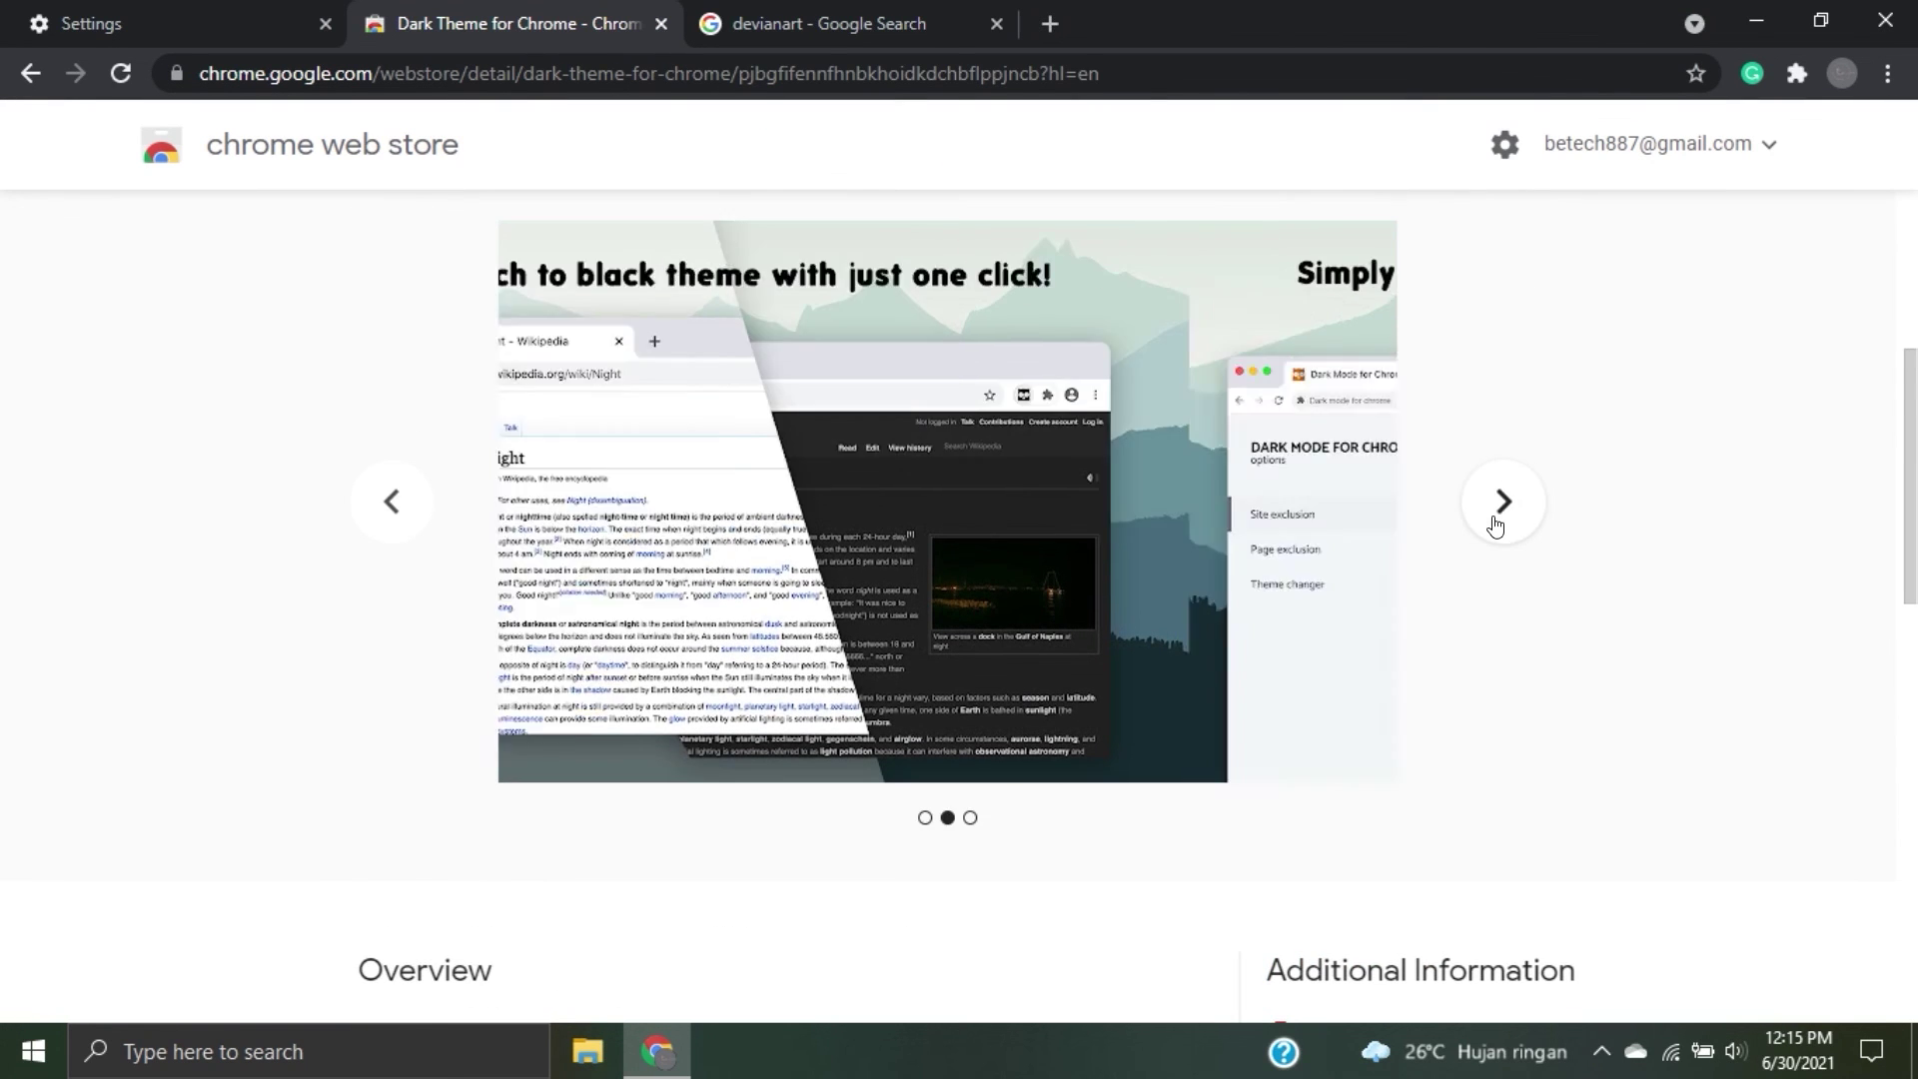
pyautogui.click(1495, 522)
pyautogui.click(1495, 522)
pyautogui.click(1495, 523)
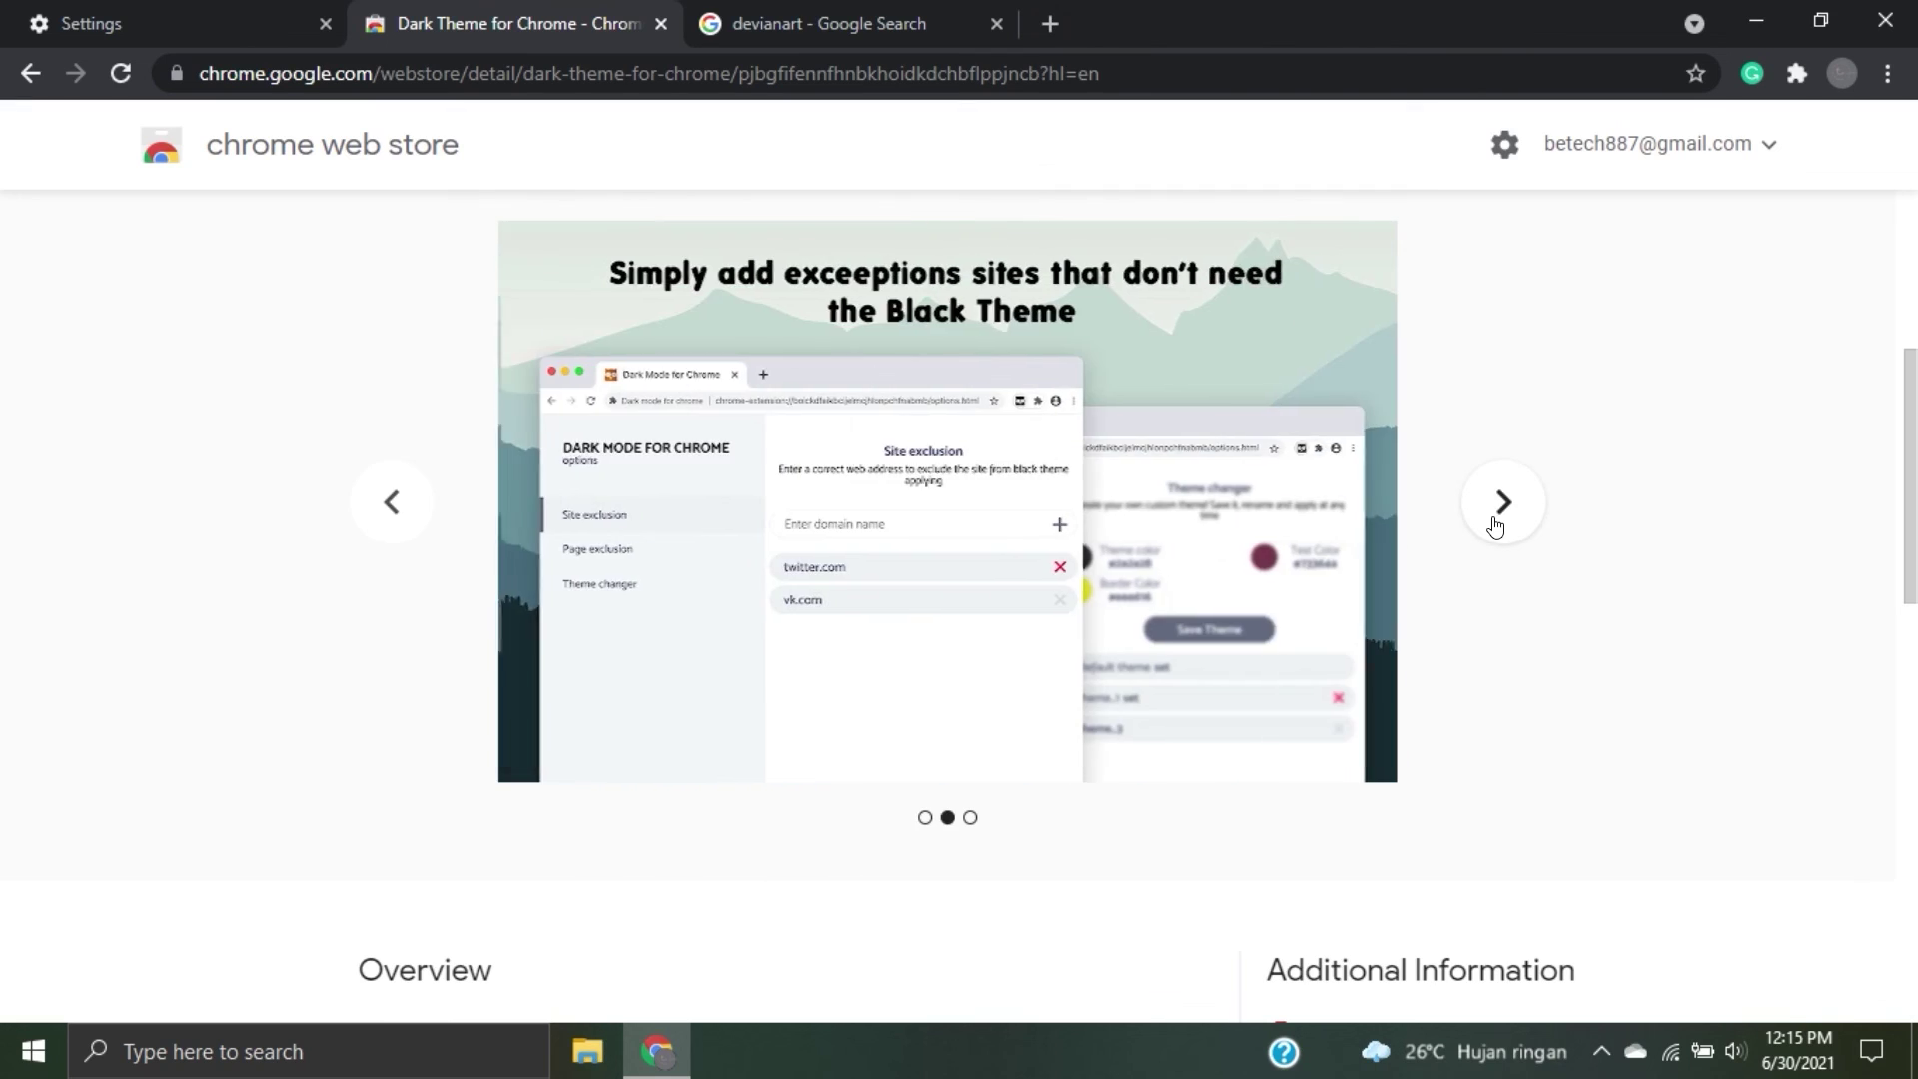
pyautogui.scroll(5, 1498, 449)
pyautogui.click(1506, 354)
pyautogui.click(1059, 329)
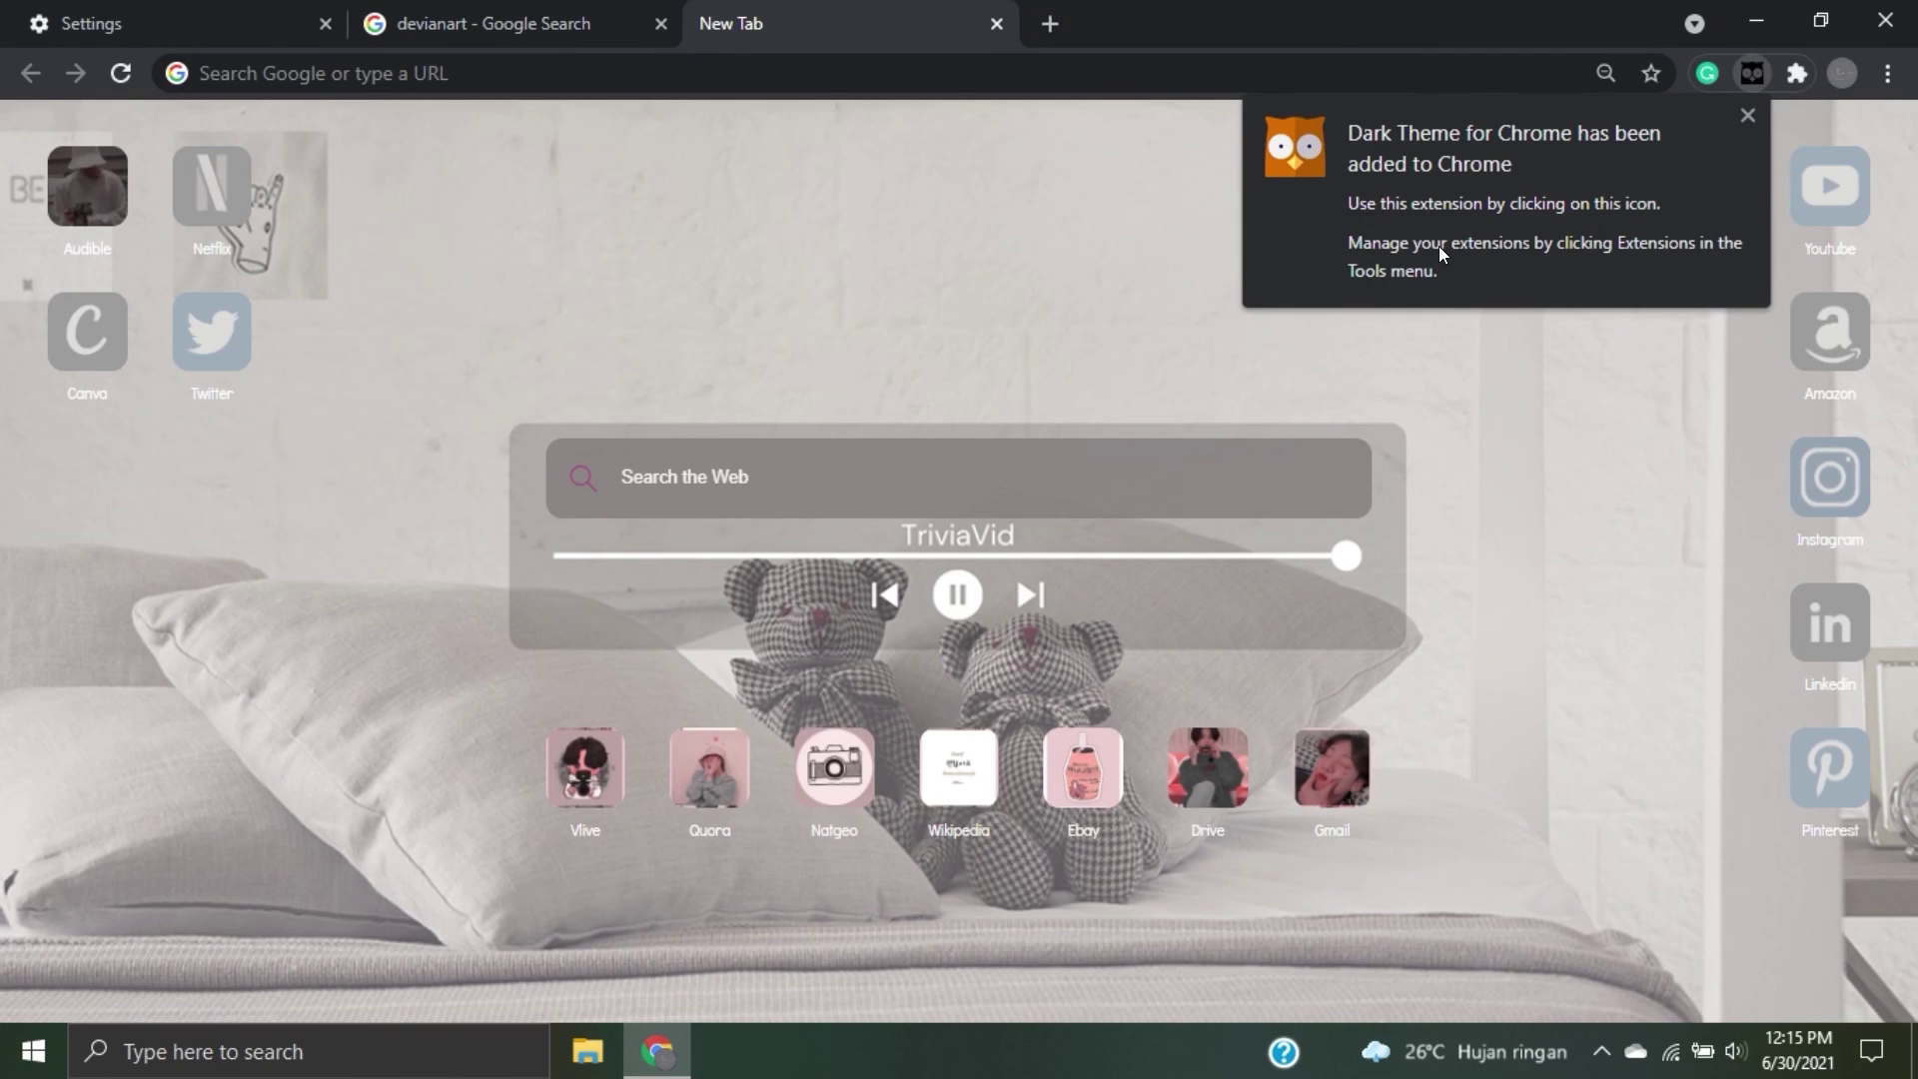
# Dismiss the extension notice and search 'devianart' from the dashboard to check the dark results.
pyautogui.click(1748, 116)
pyautogui.click(918, 478)
pyautogui.write('devianart')
pyautogui.press('Return')
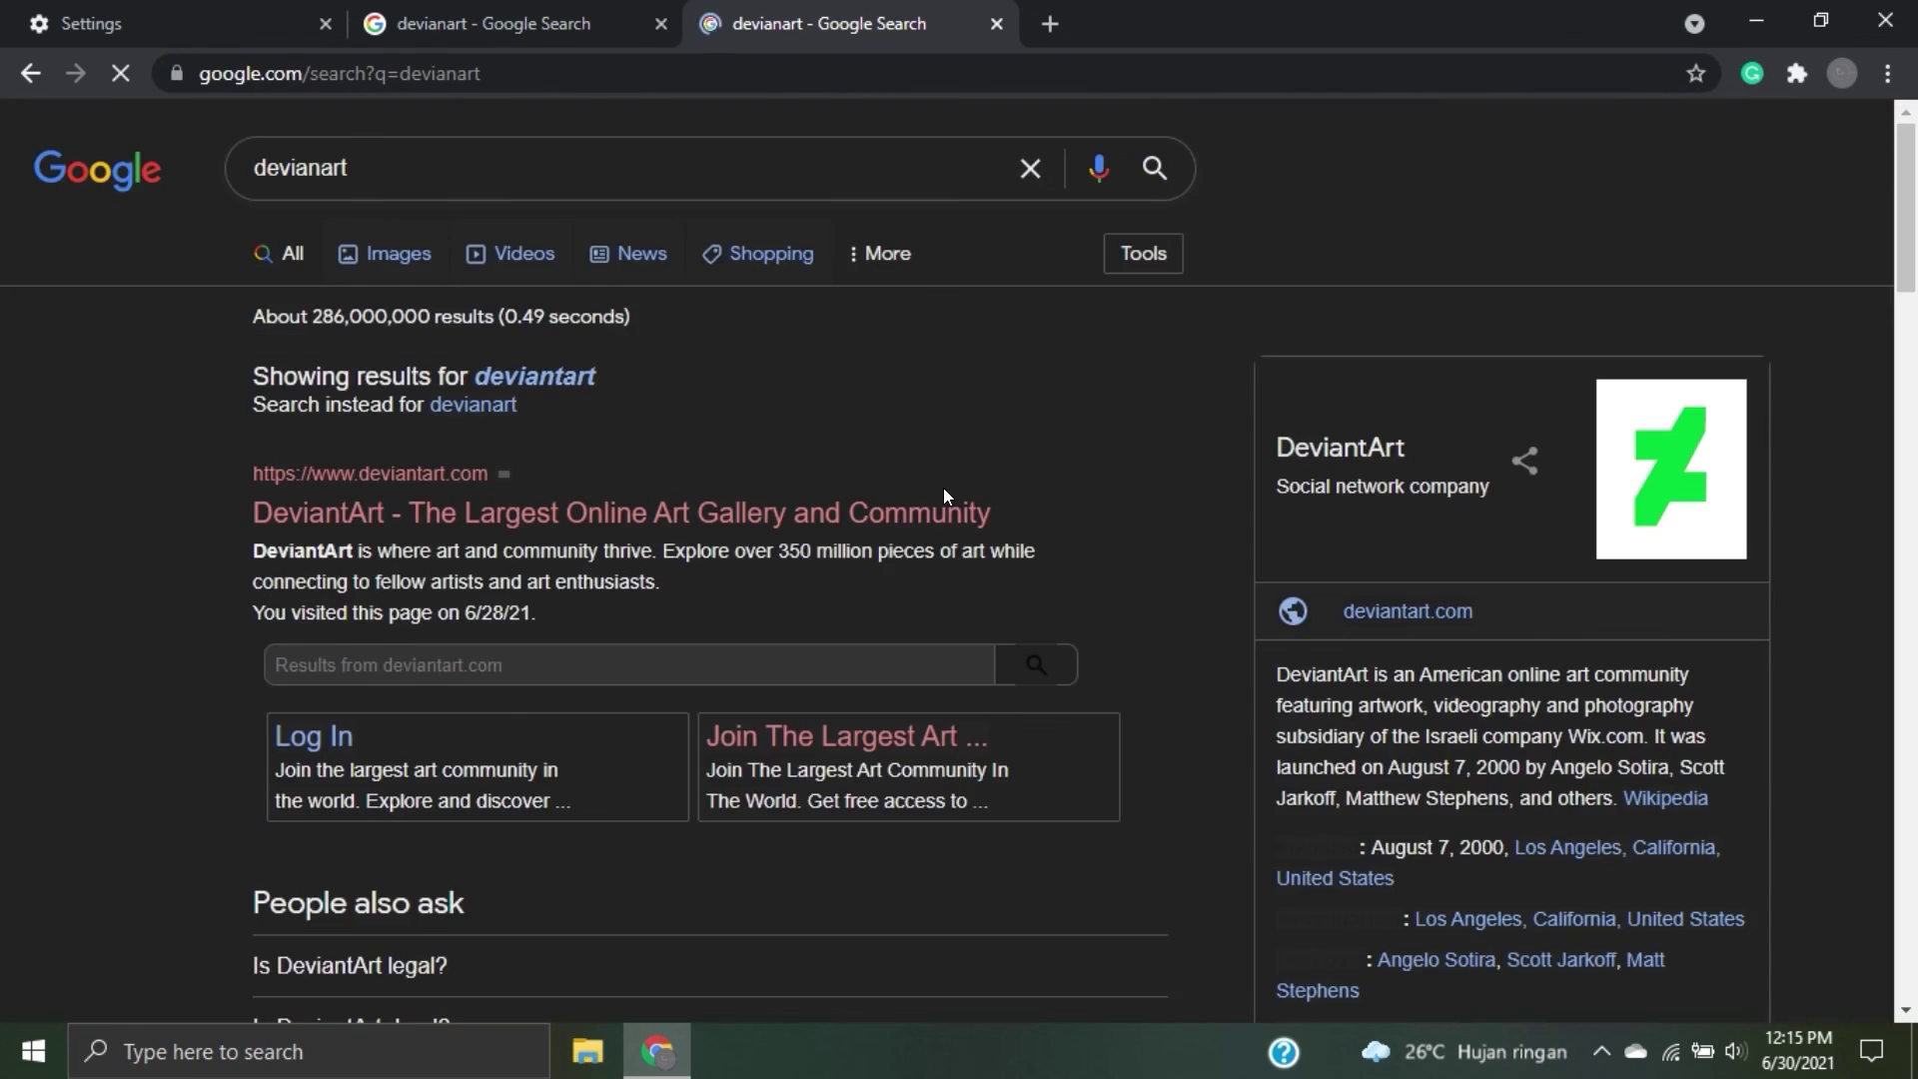
pyautogui.scroll(-20, 943, 488)
pyautogui.scroll(15, 943, 488)
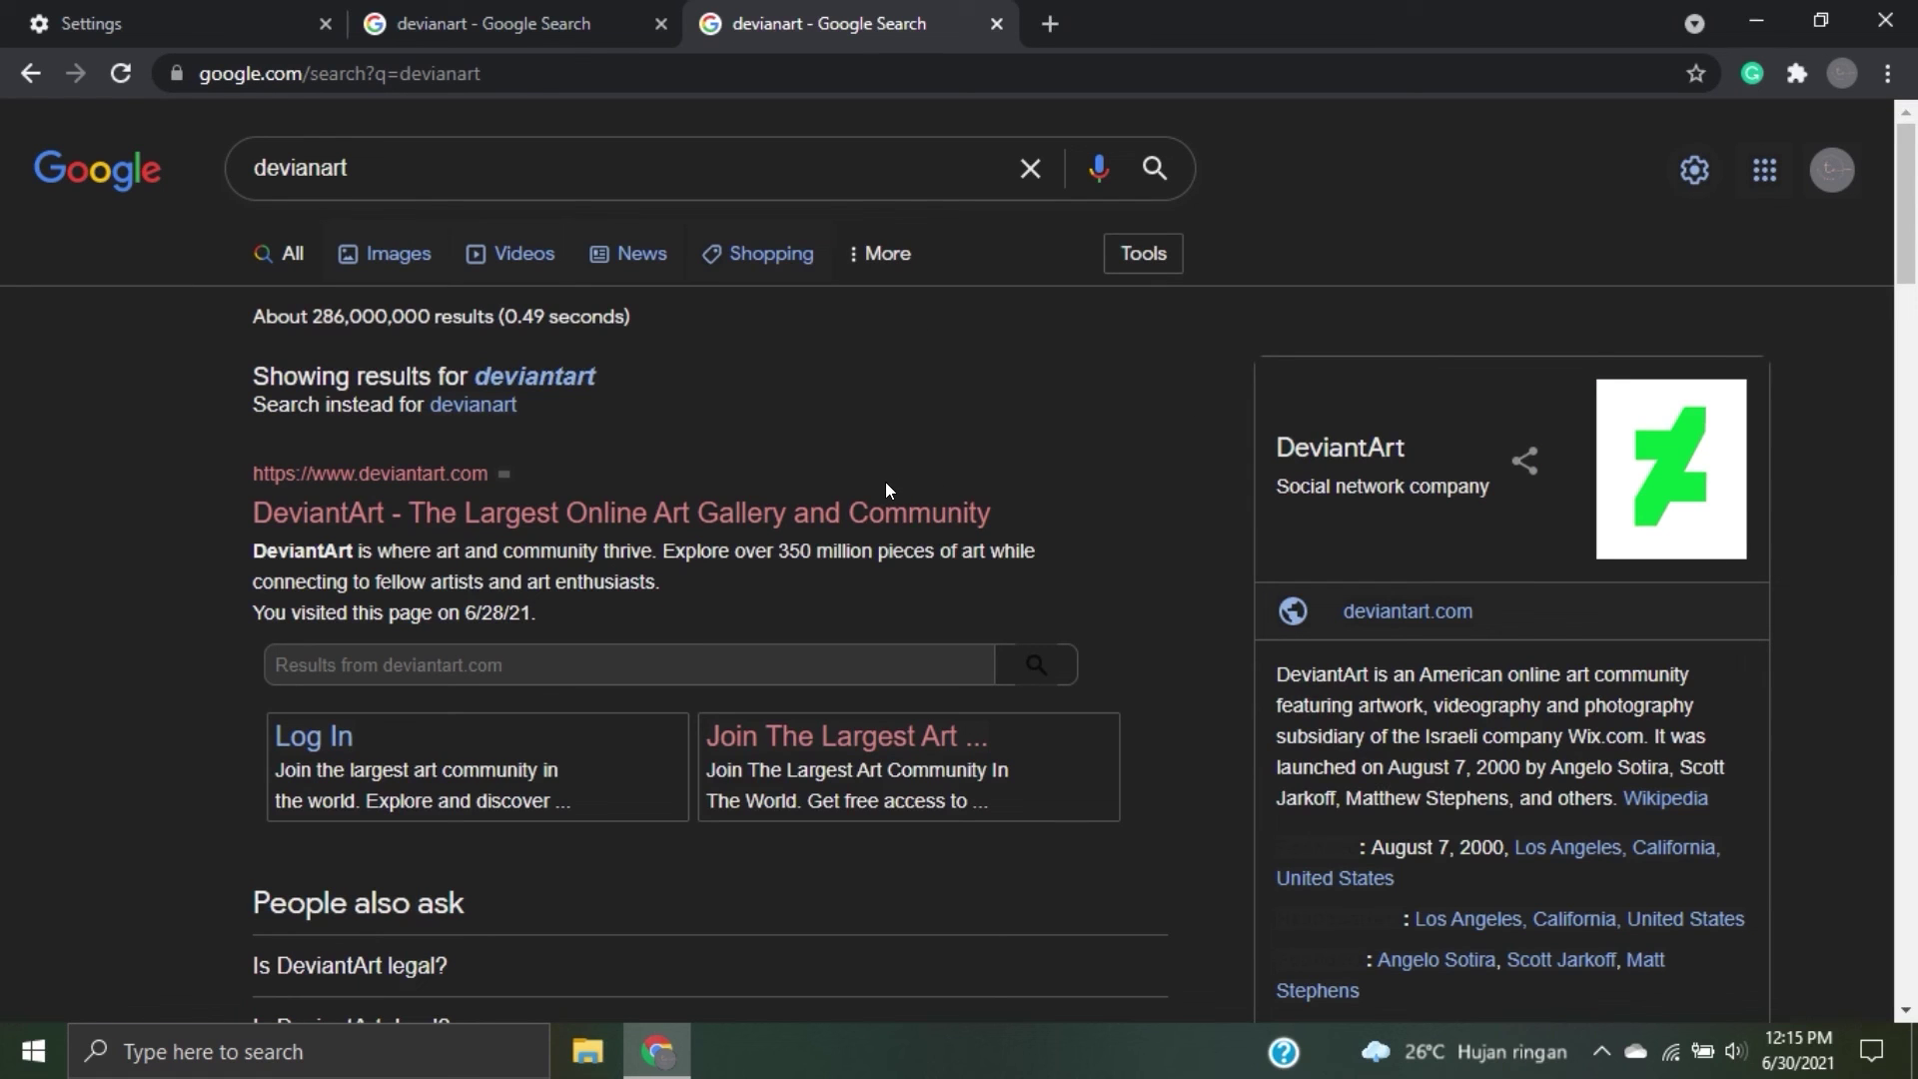
# Close the search results tab and go back from Twitter to the uTab dashboard.
pyautogui.hotkey('ctrl', 'w')
pyautogui.click(30, 73)
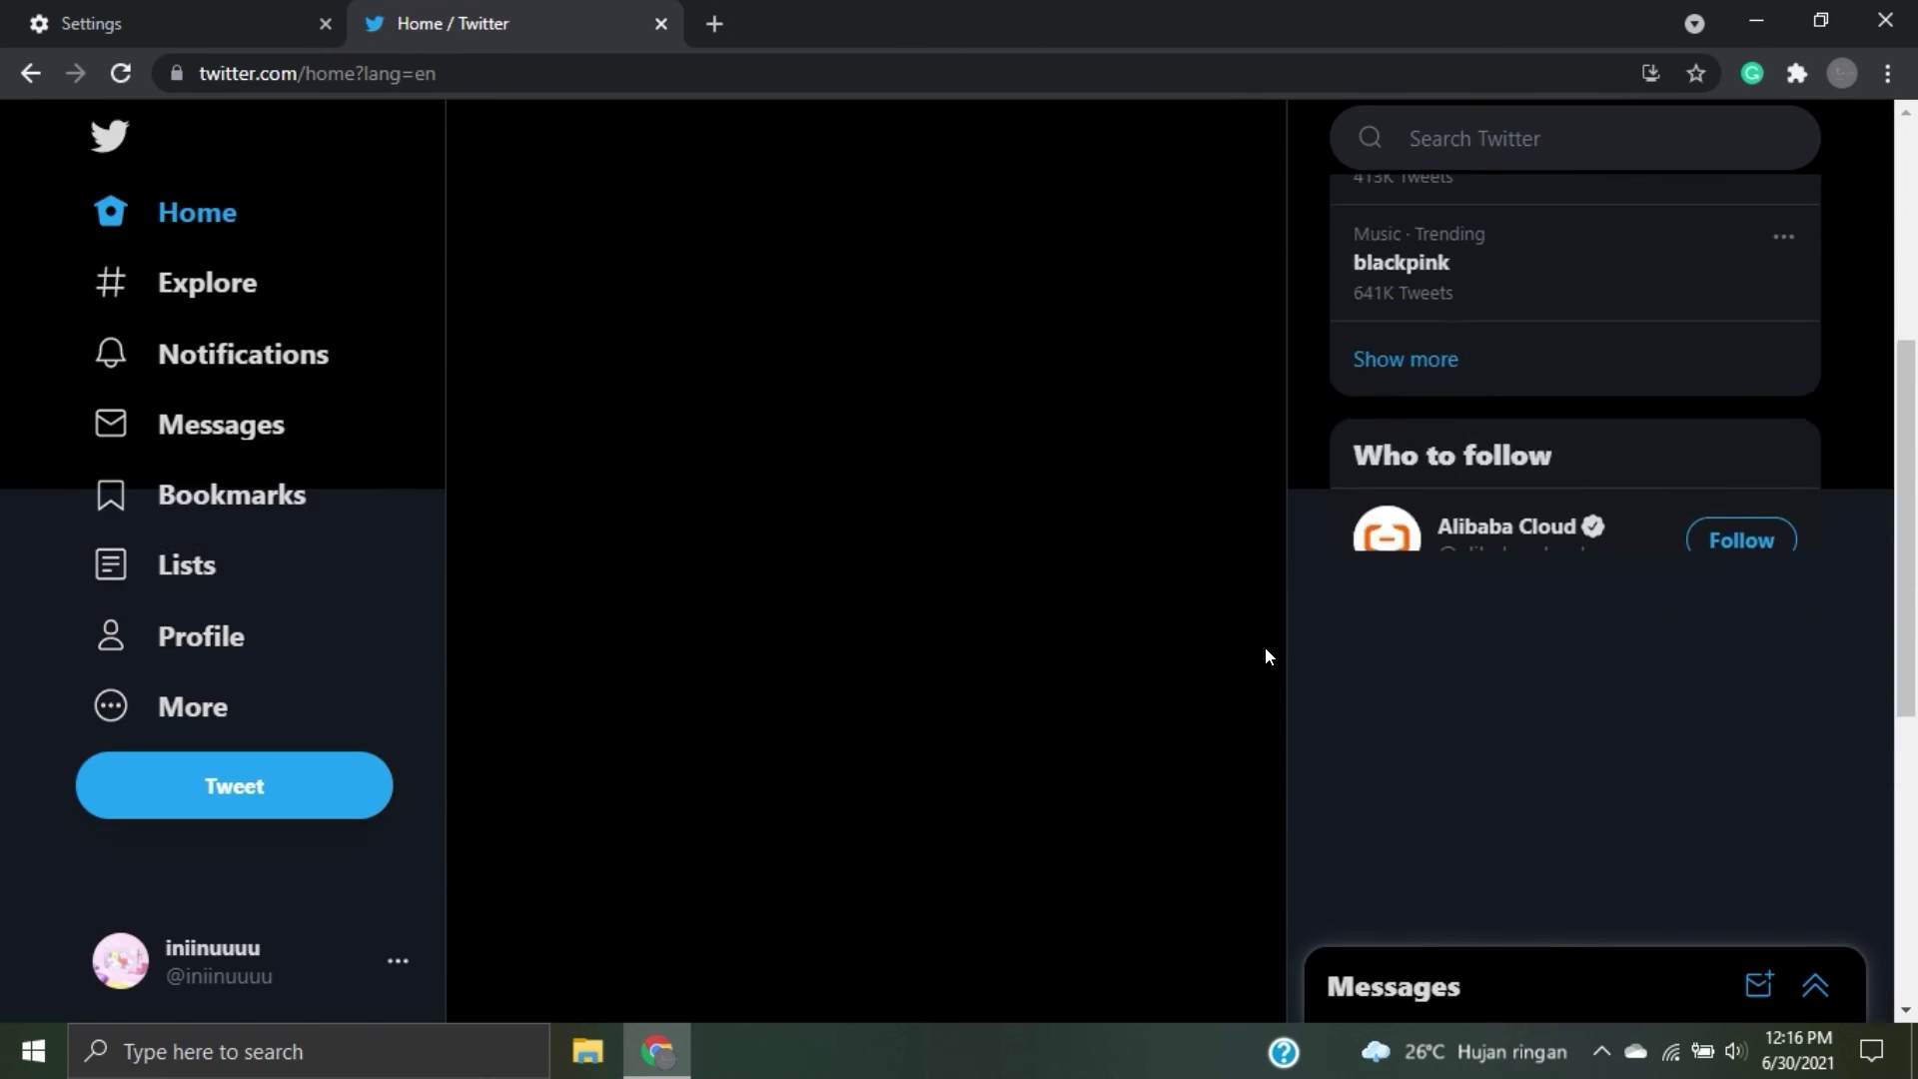
pyautogui.click(33, 74)
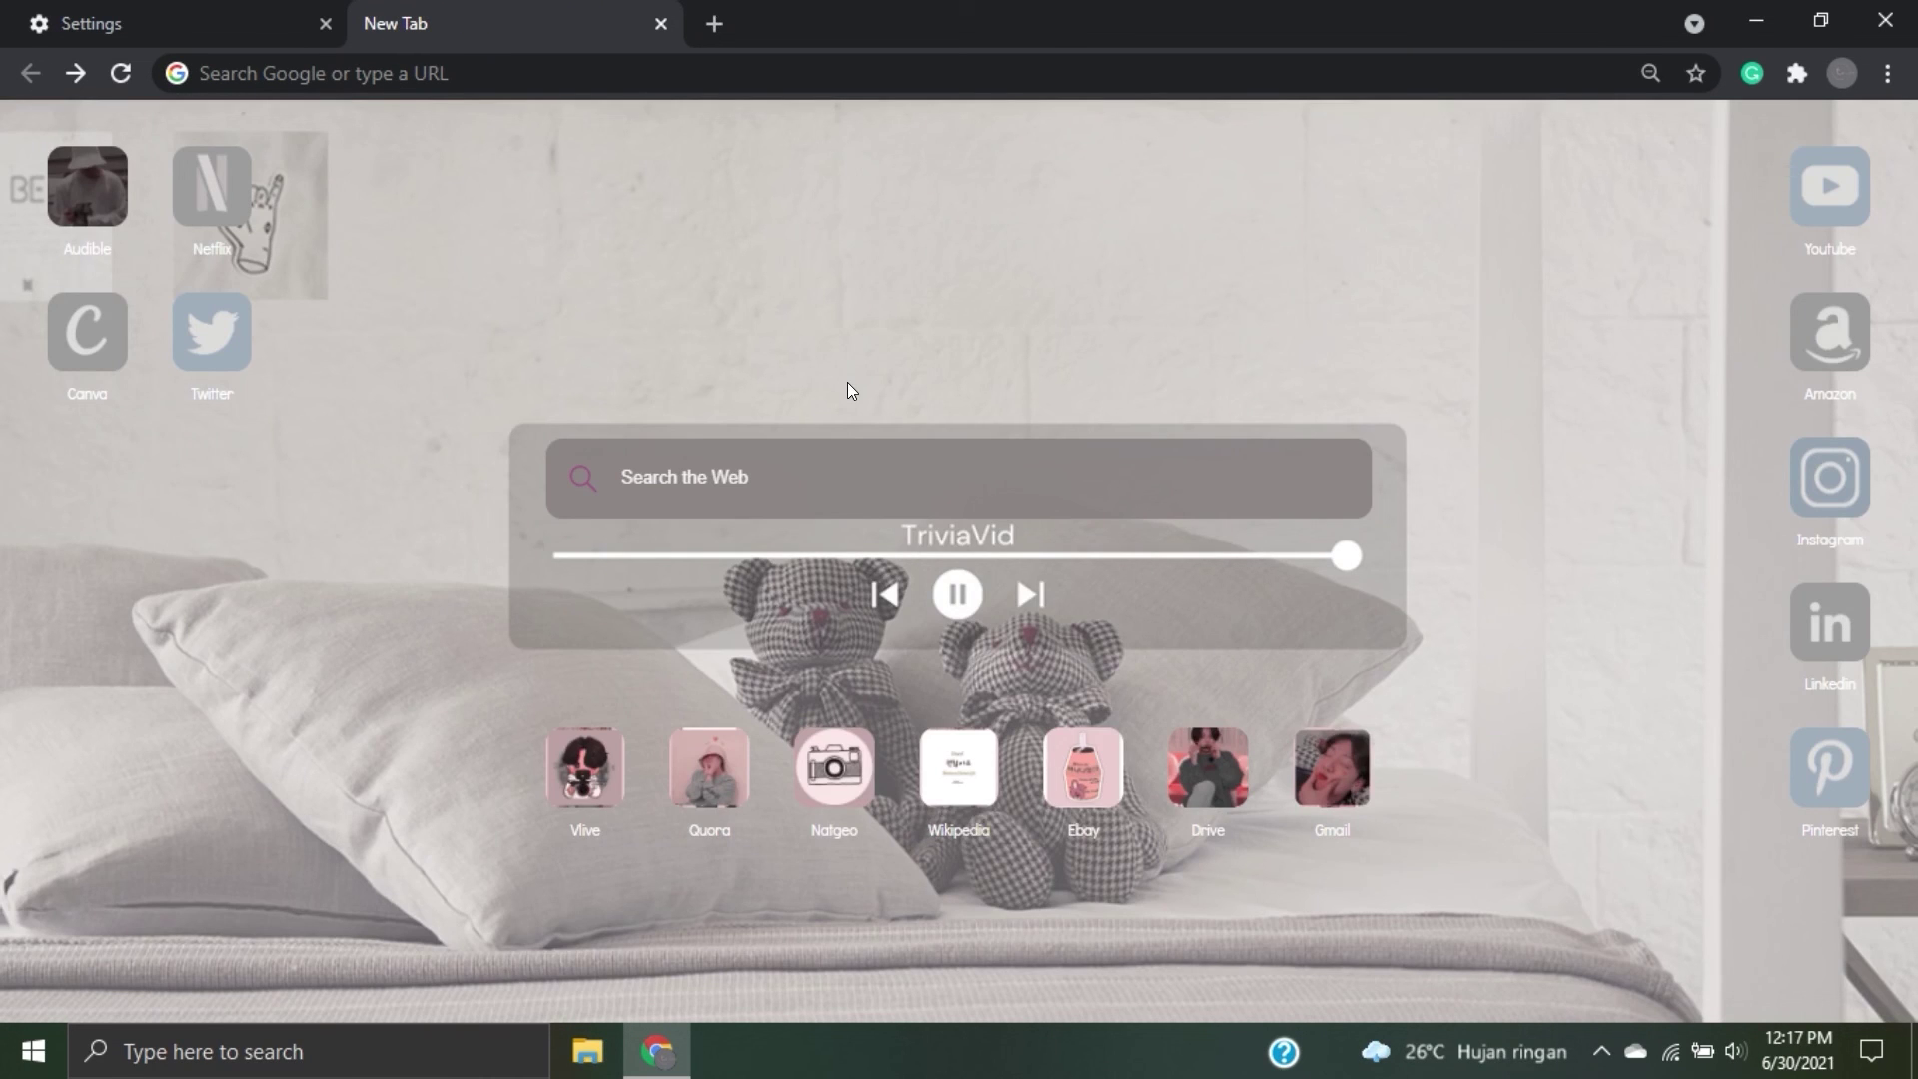